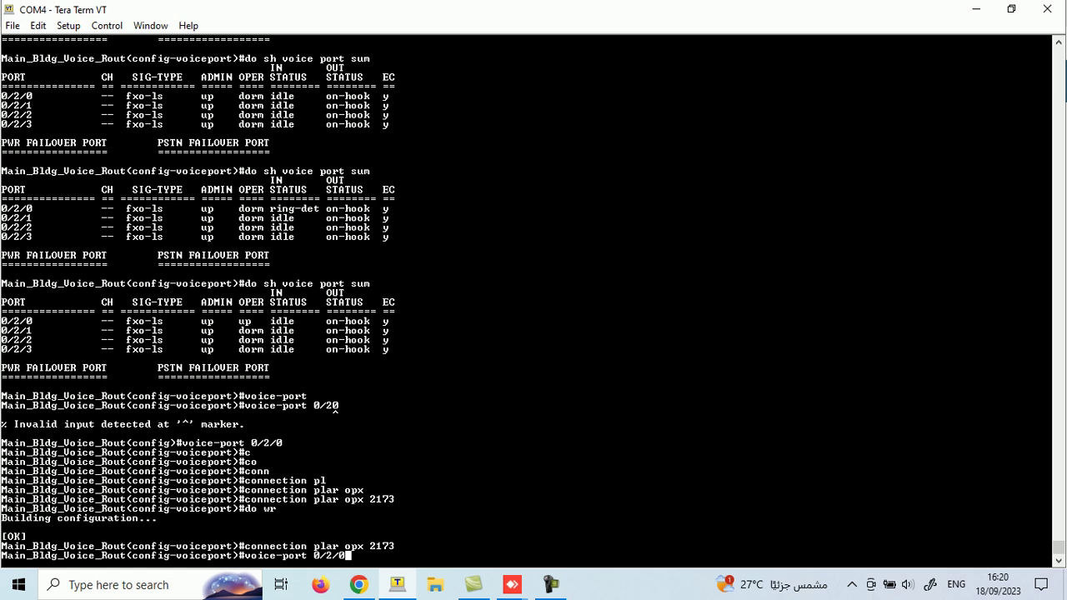
- Rerun 'do sh voice port sum' repeatedly until port 0/2/0 is back to dorm idle, on-hook
{"action": "key", "text": "Up"}
{"action": "key", "text": "Up"}
{"action": "key", "text": "Up"}
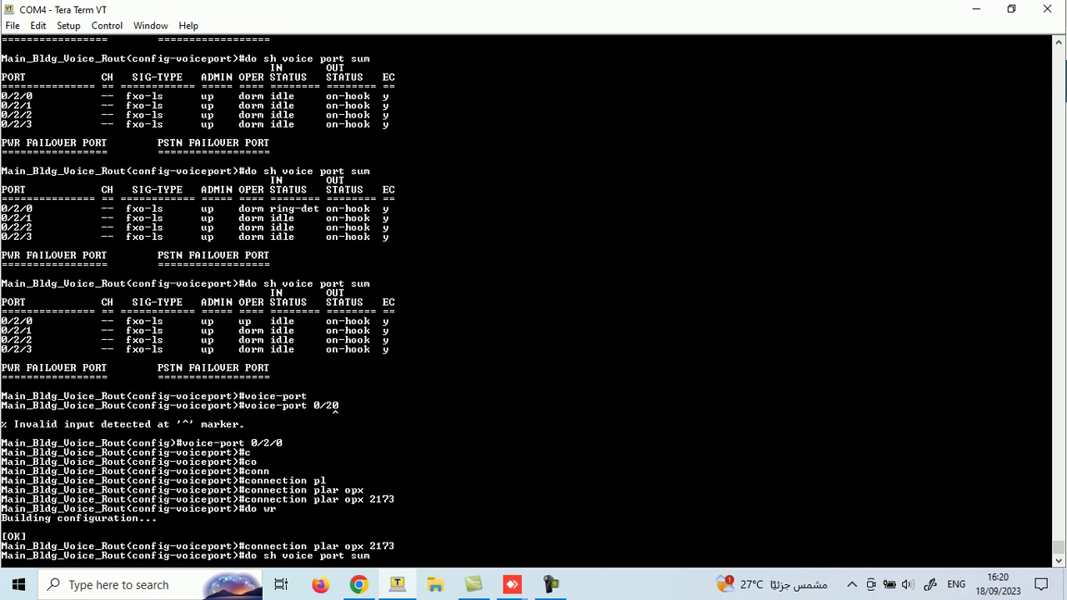
{"action": "key", "text": "Return"}
{"action": "key", "text": "Up"}
{"action": "key", "text": "Return"}
{"action": "key", "text": "Up"}
{"action": "key", "text": "Return"}
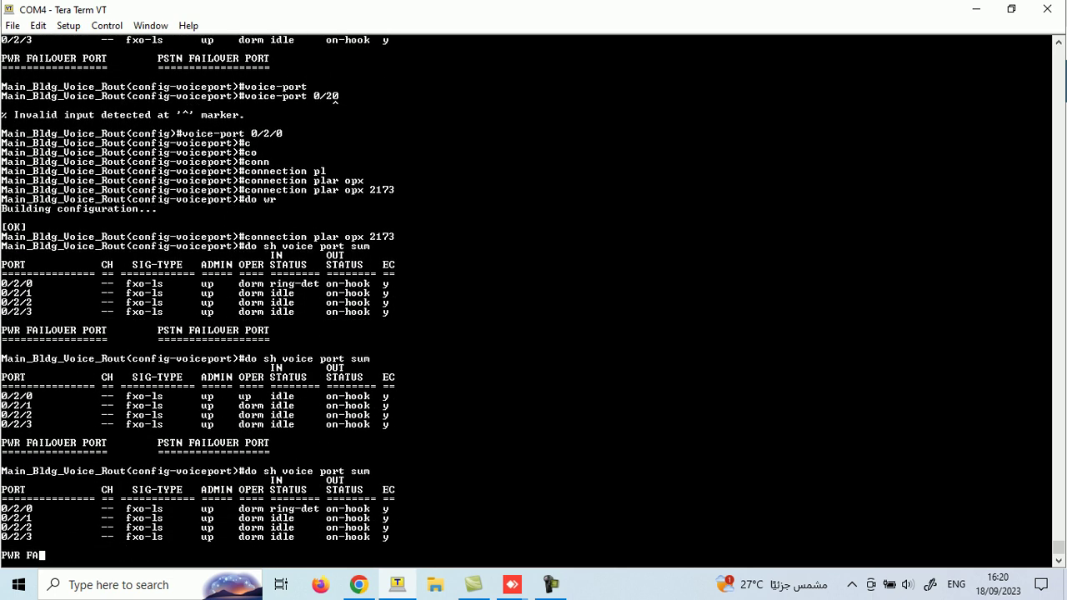
{"action": "key", "text": "Up"}
{"action": "key", "text": "Return"}
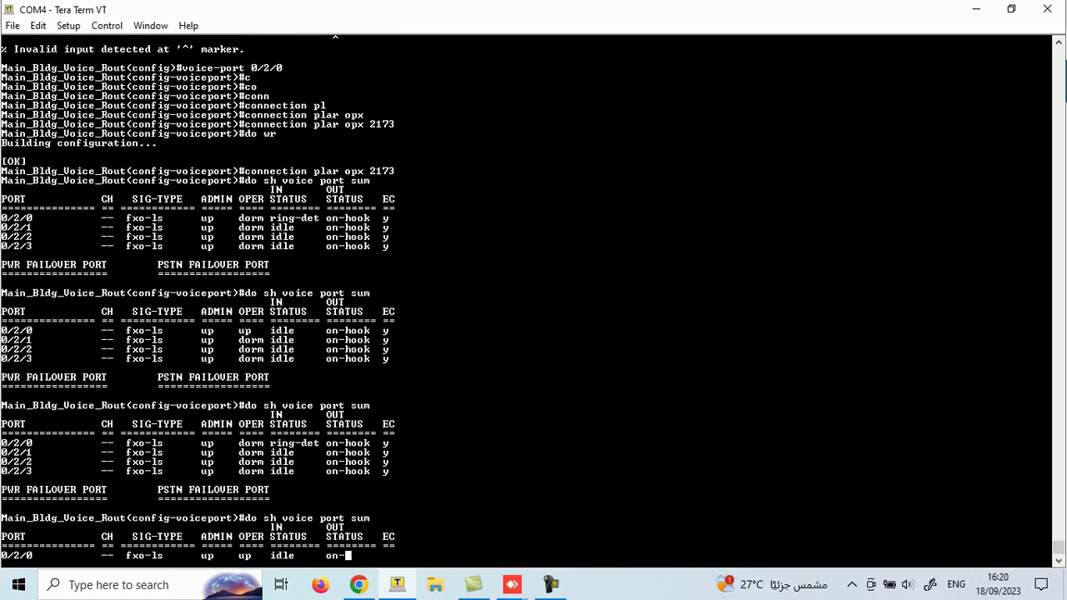
{"action": "key", "text": "Up"}
{"action": "key", "text": "Return"}
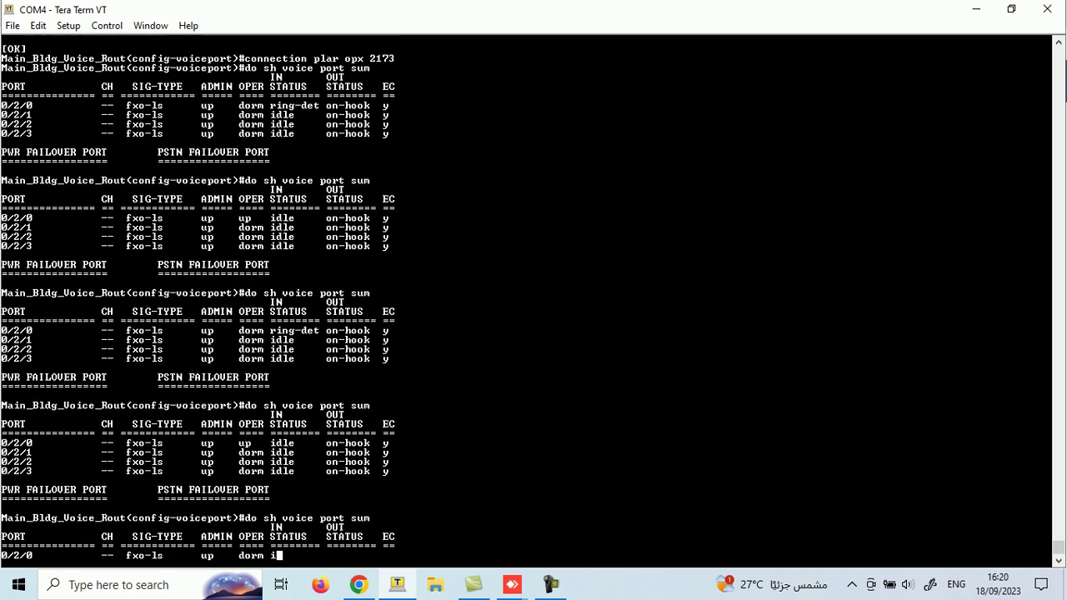
{"action": "key", "text": "Up"}
{"action": "key", "text": "Return"}
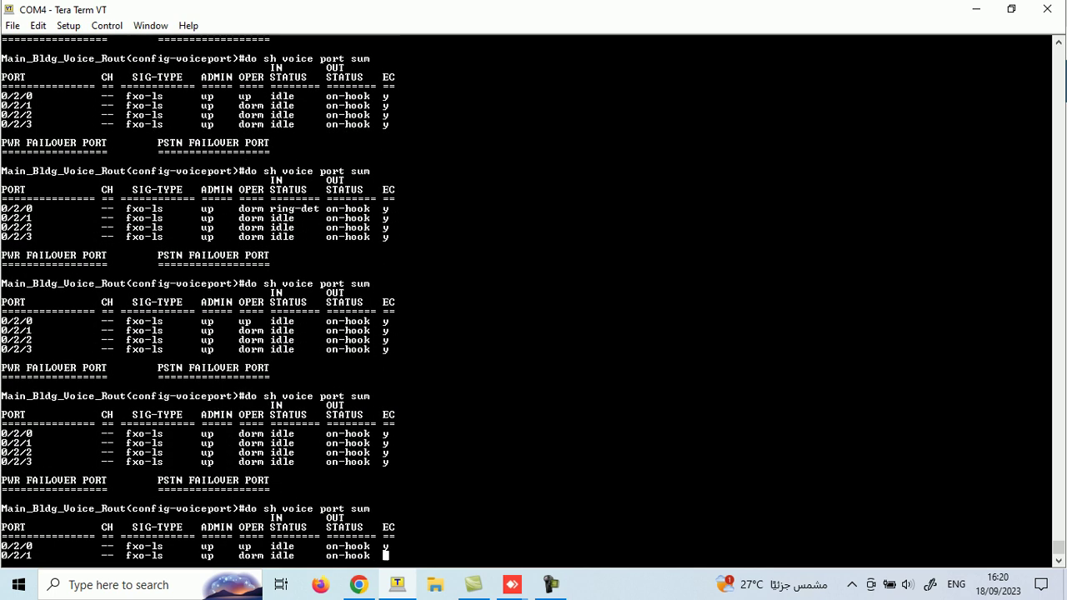
{"action": "key", "text": "Up"}
{"action": "key", "text": "Return"}
{"action": "key", "text": "Up"}
{"action": "key", "text": "Return"}
{"action": "key", "text": "Up"}
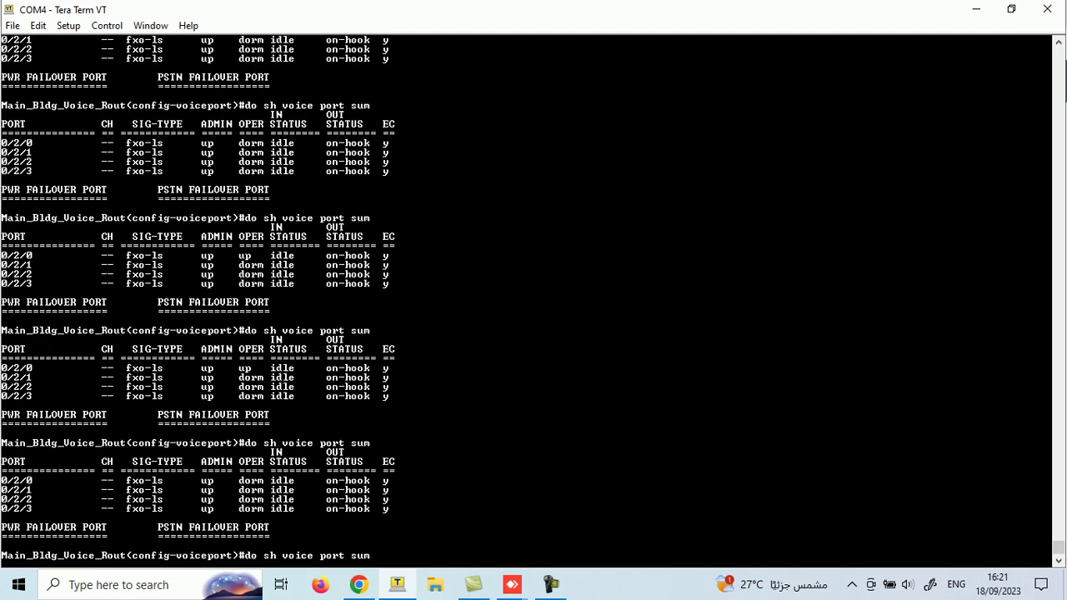
{"action": "key", "text": "Return"}
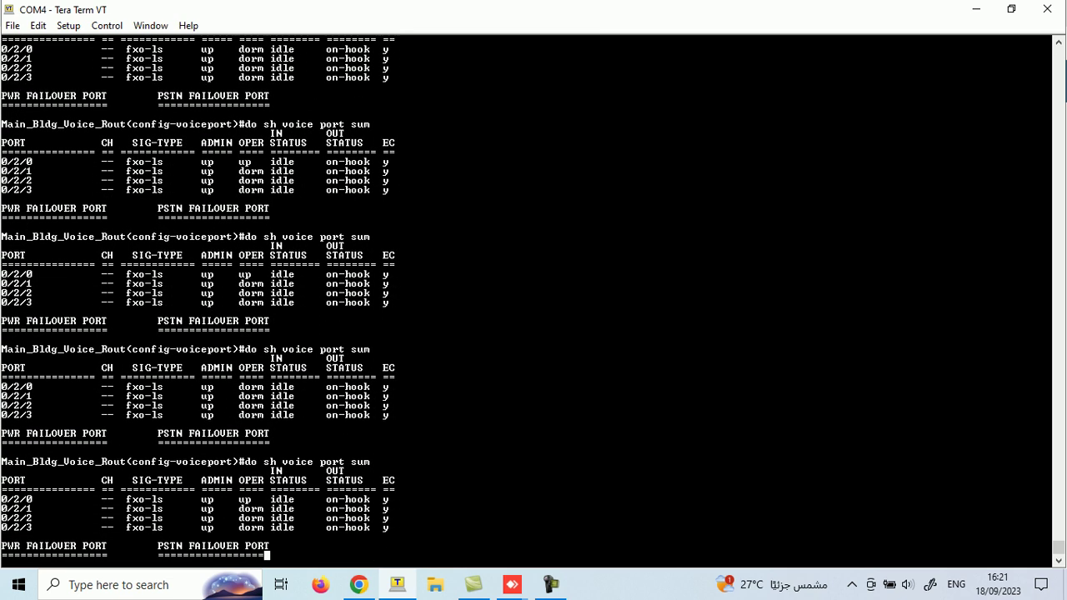
{"action": "key", "text": "Return"}
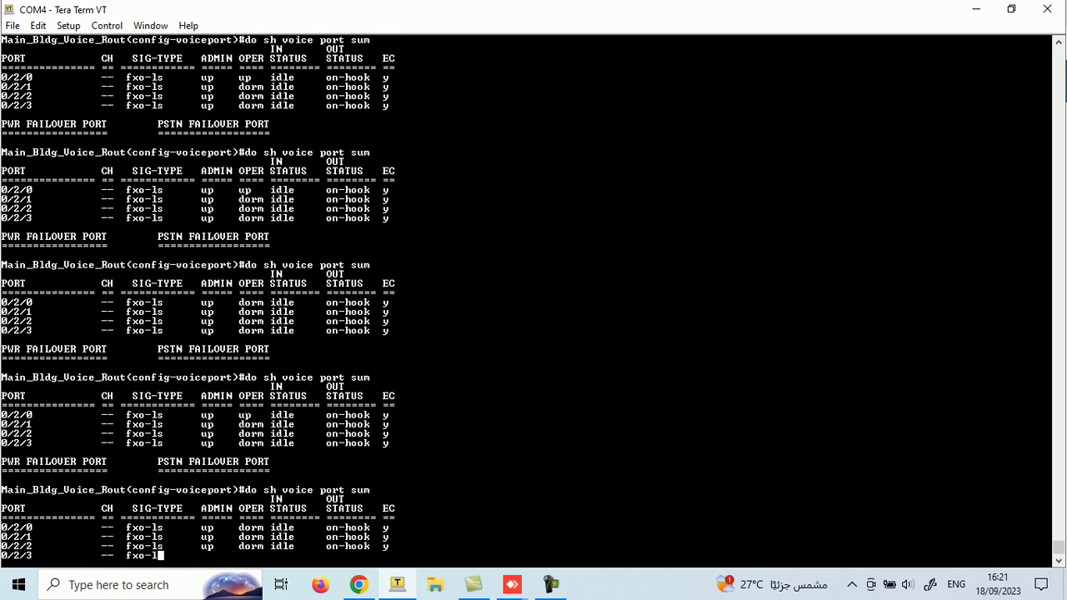
{"action": "key", "text": "Return"}
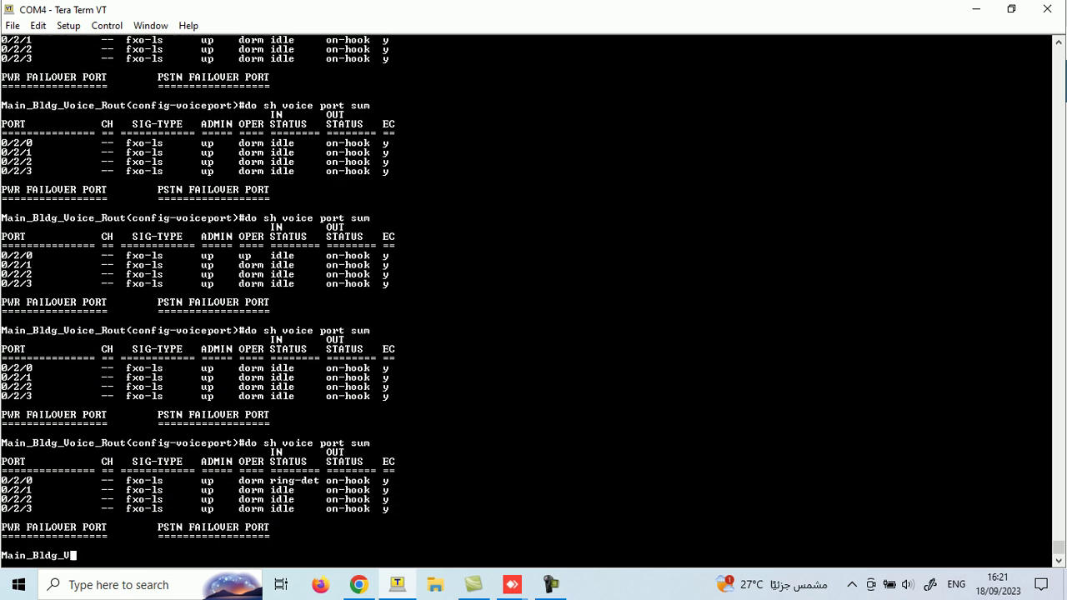
{"action": "key", "text": "Return"}
{"action": "key", "text": "Up"}
{"action": "key", "text": "Return"}
{"action": "key", "text": "Up"}
{"action": "key", "text": "Return"}
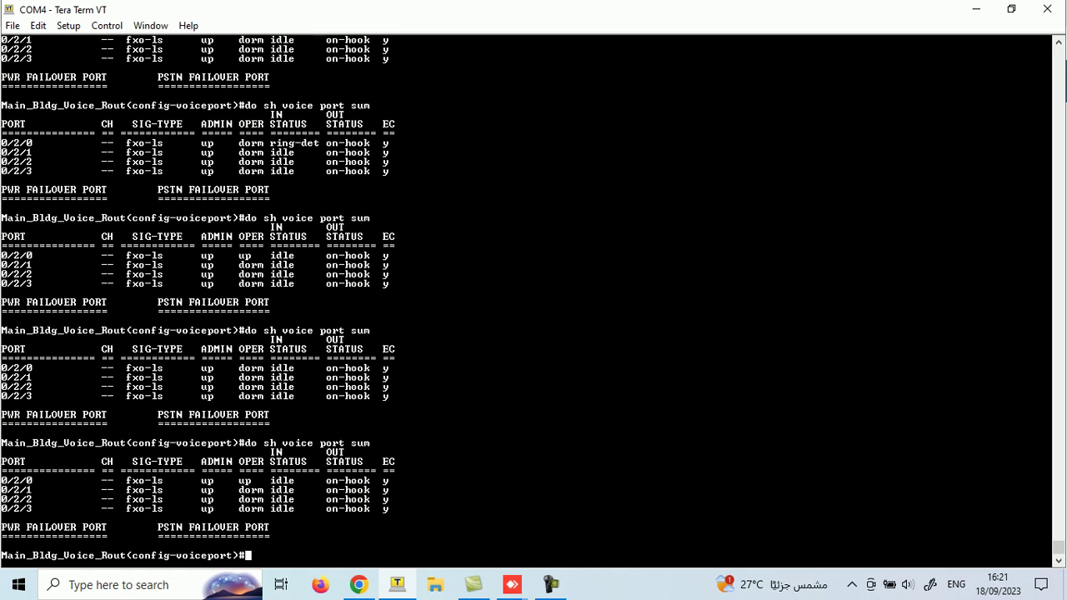
{"action": "key", "text": "Up"}
{"action": "key", "text": "Return"}
{"action": "key", "text": "Up"}
{"action": "key", "text": "Return"}
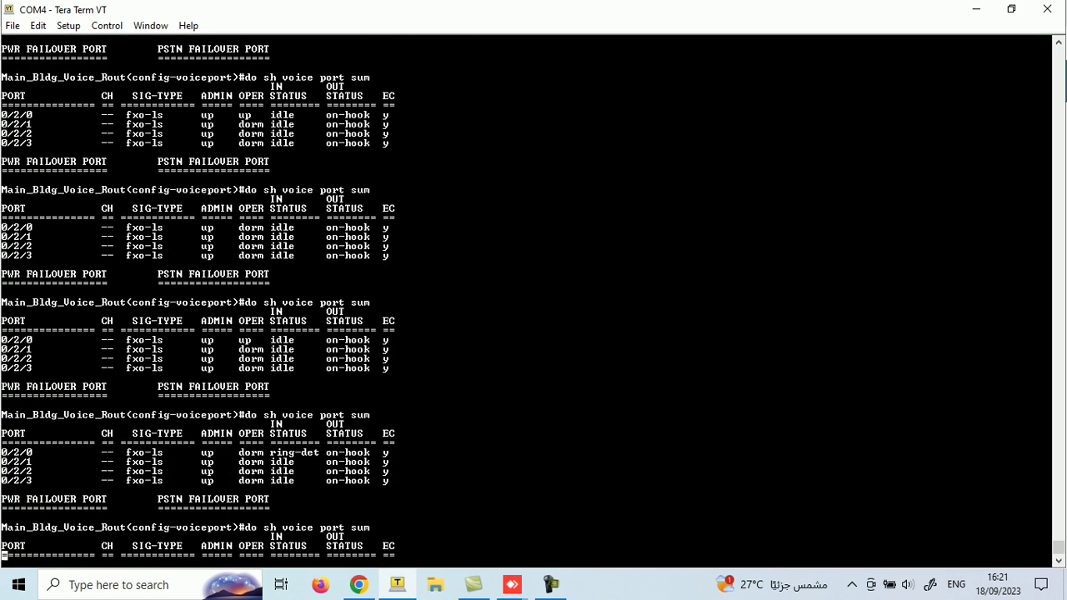
{"action": "key", "text": "Up"}
{"action": "key", "text": "Return"}
{"action": "key", "text": "Up"}
{"action": "key", "text": "Return"}
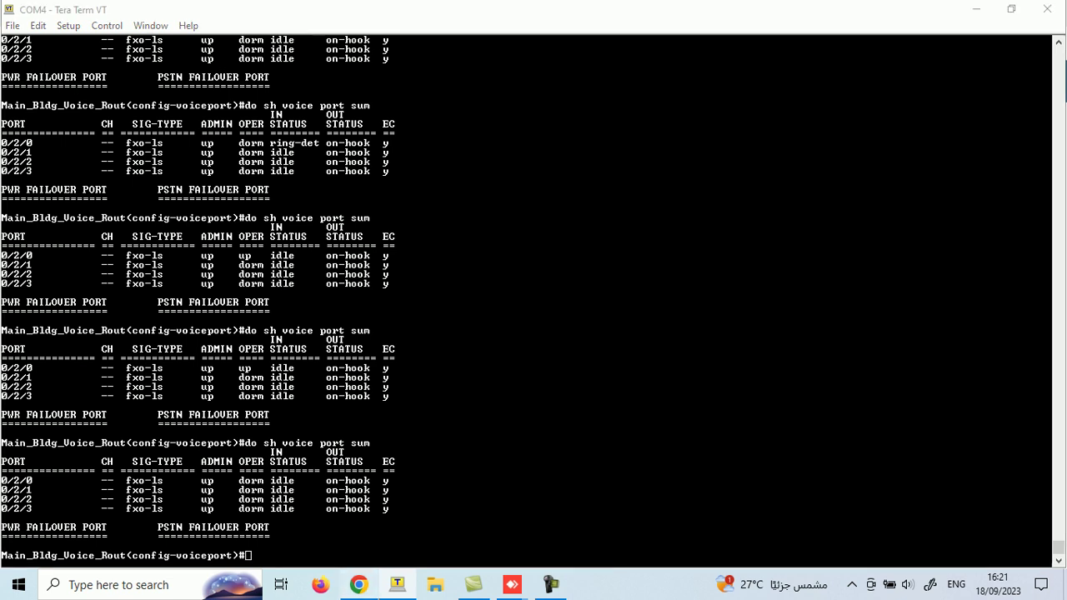
- Log in to CM Administration as Administrator with the account password
{"action": "left_click", "coordinate": [359, 585]}
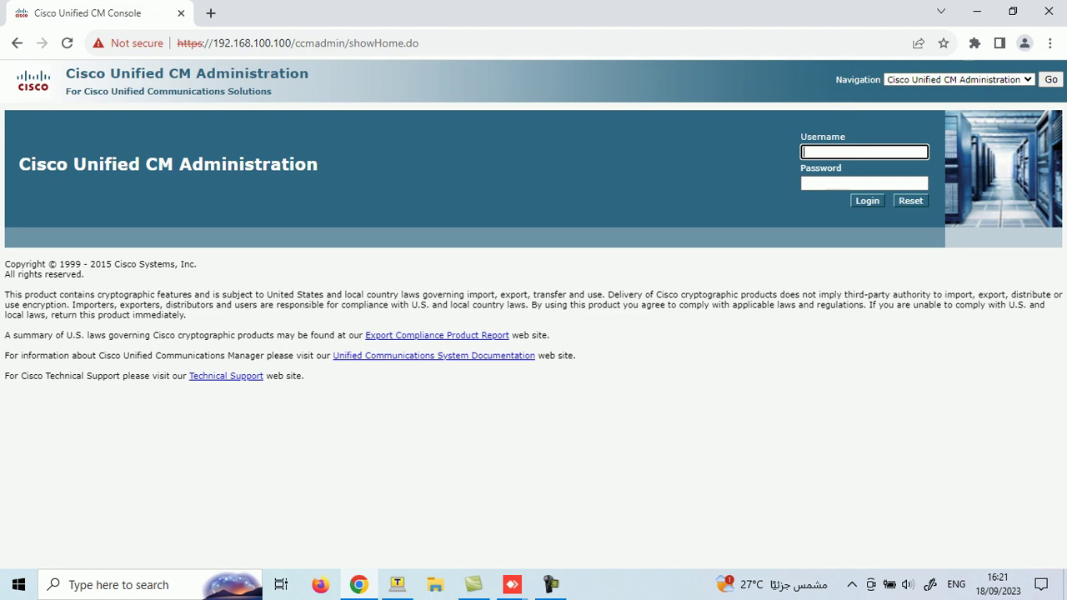
{"action": "type", "text": "Administrator"}
{"action": "key", "text": "Tab"}
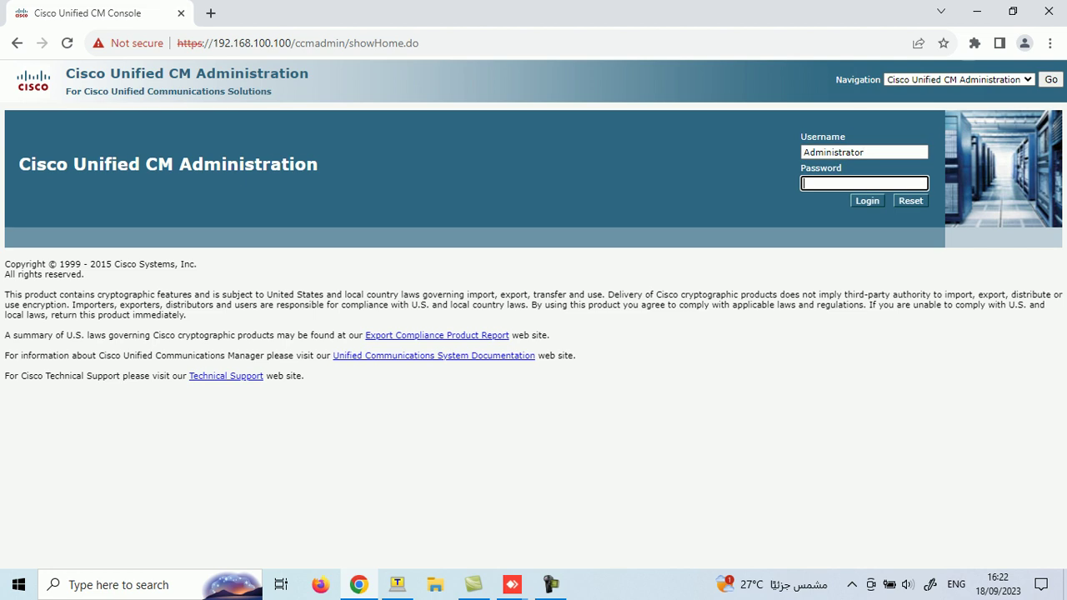
{"action": "type", "text": "*********"}
{"action": "key", "text": "Return"}
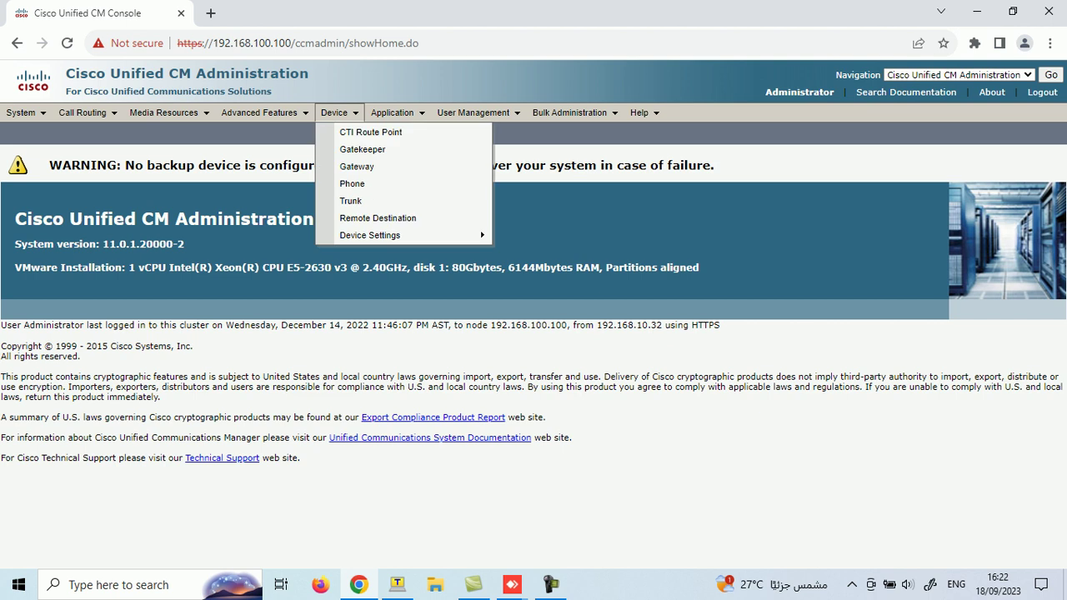
- Open the Trunk list, then look through the Call Routing and Media Resources menus
{"action": "mouse_move", "coordinate": [338, 113]}
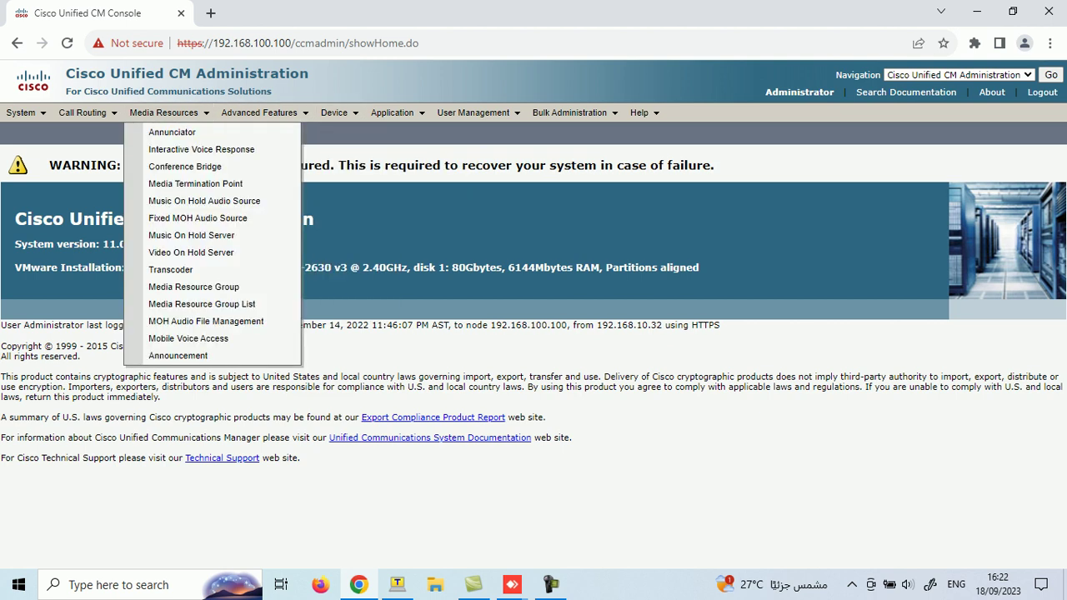
{"action": "left_click", "coordinate": [351, 201]}
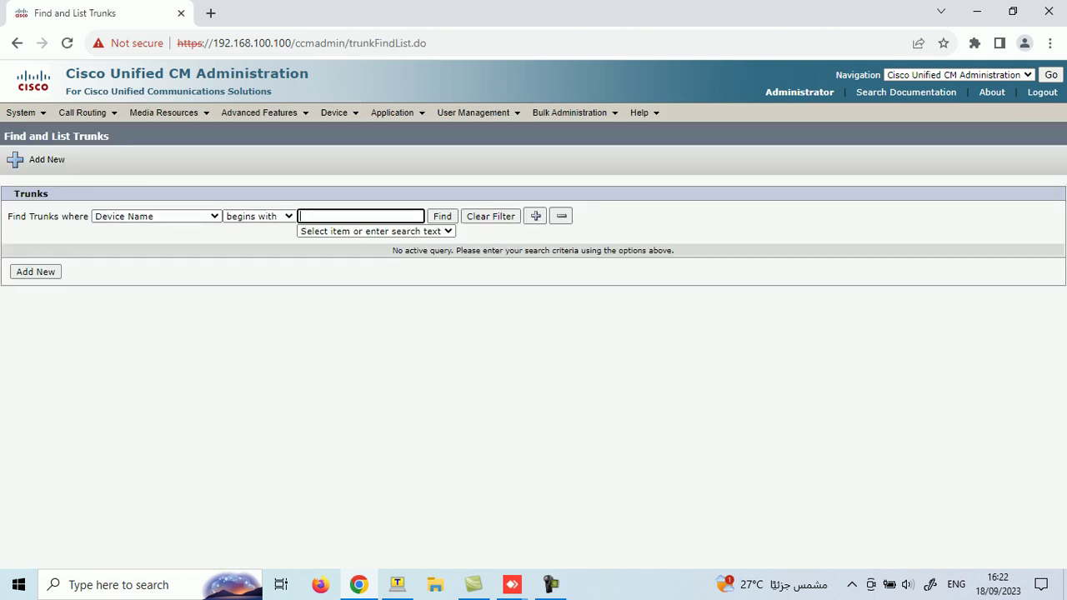
{"action": "left_click", "coordinate": [82, 112]}
{"action": "mouse_move", "coordinate": [98, 116]}
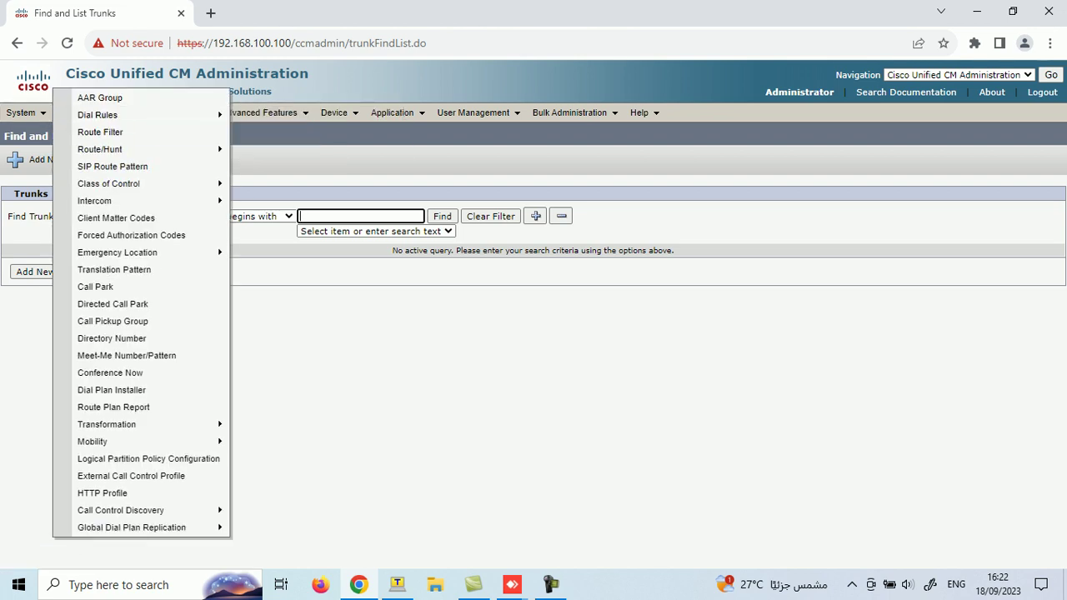
{"action": "left_click", "coordinate": [163, 112]}
- Search end users with no filter (0 records), then go to Find and List Phones
{"action": "mouse_move", "coordinate": [334, 112]}
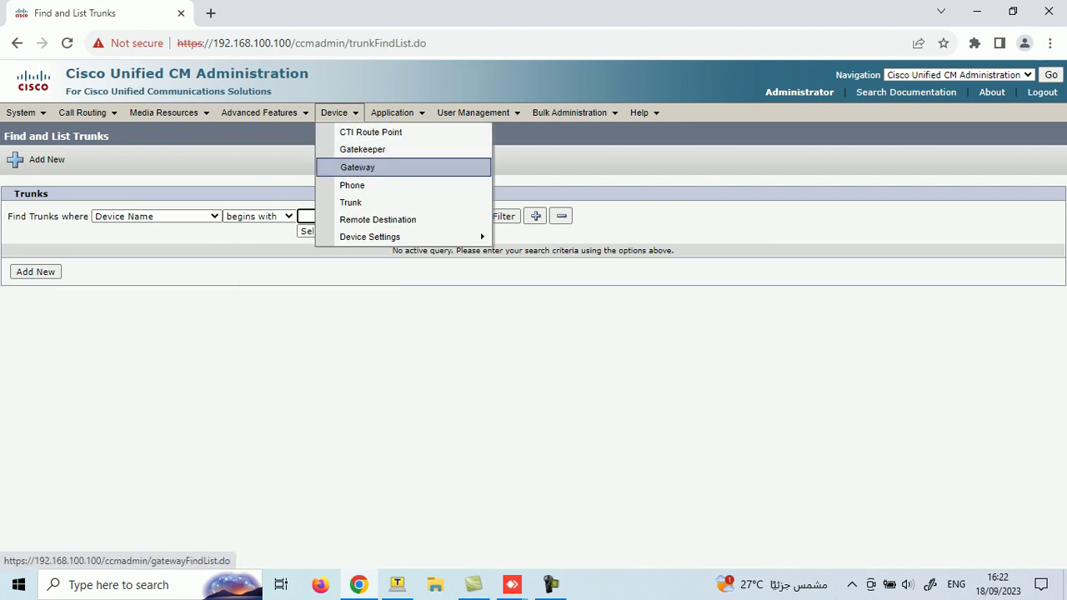
{"action": "mouse_move", "coordinate": [477, 113]}
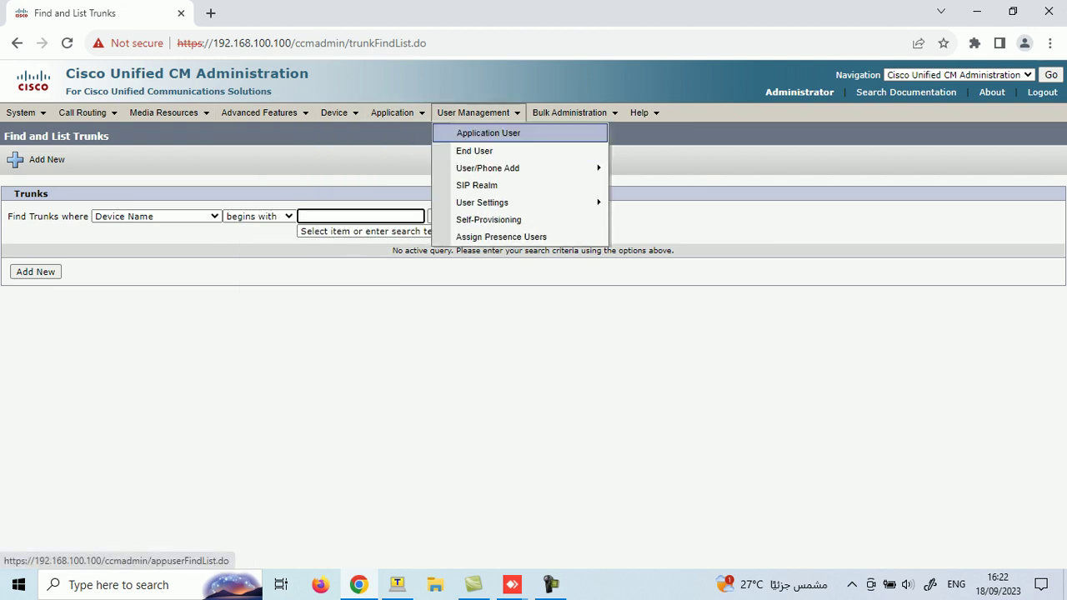
{"action": "left_click", "coordinate": [488, 150]}
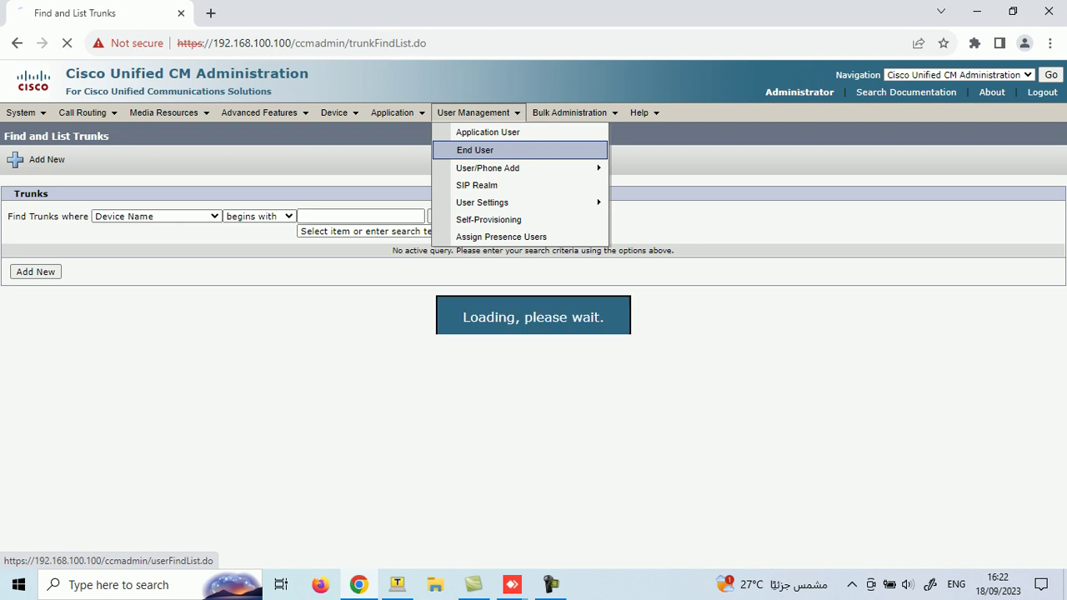
{"action": "left_click", "coordinate": [442, 216]}
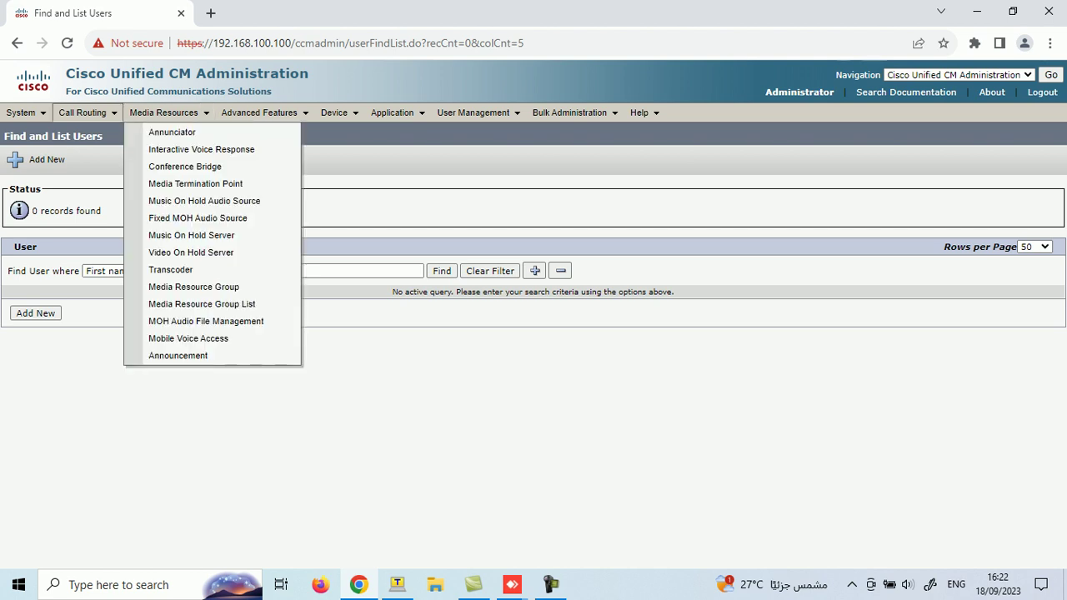
{"action": "mouse_move", "coordinate": [25, 113]}
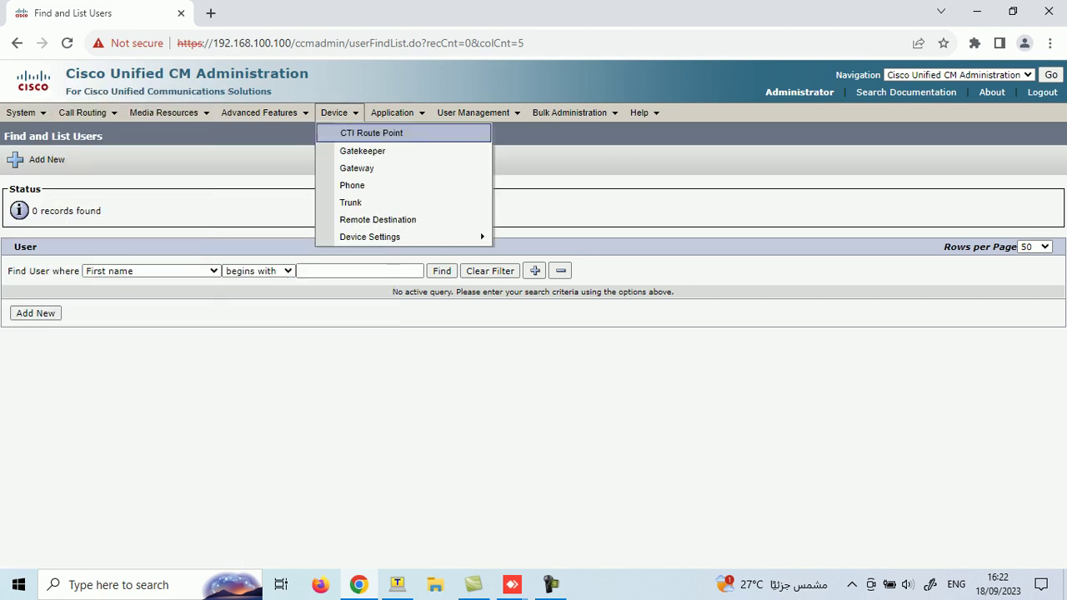
{"action": "left_click", "coordinate": [354, 183]}
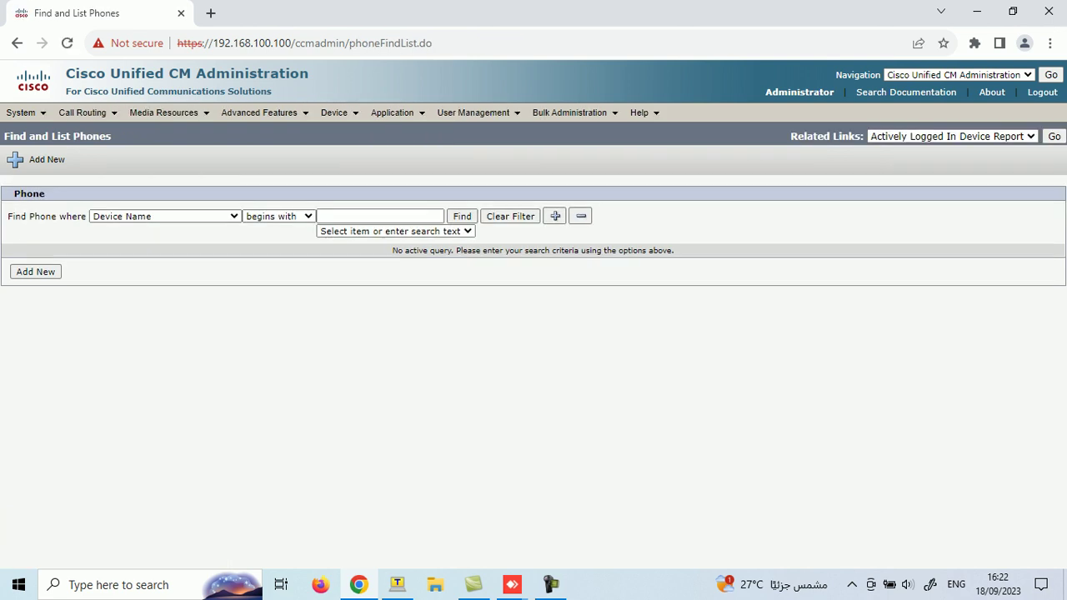
{"action": "key", "text": "Return"}
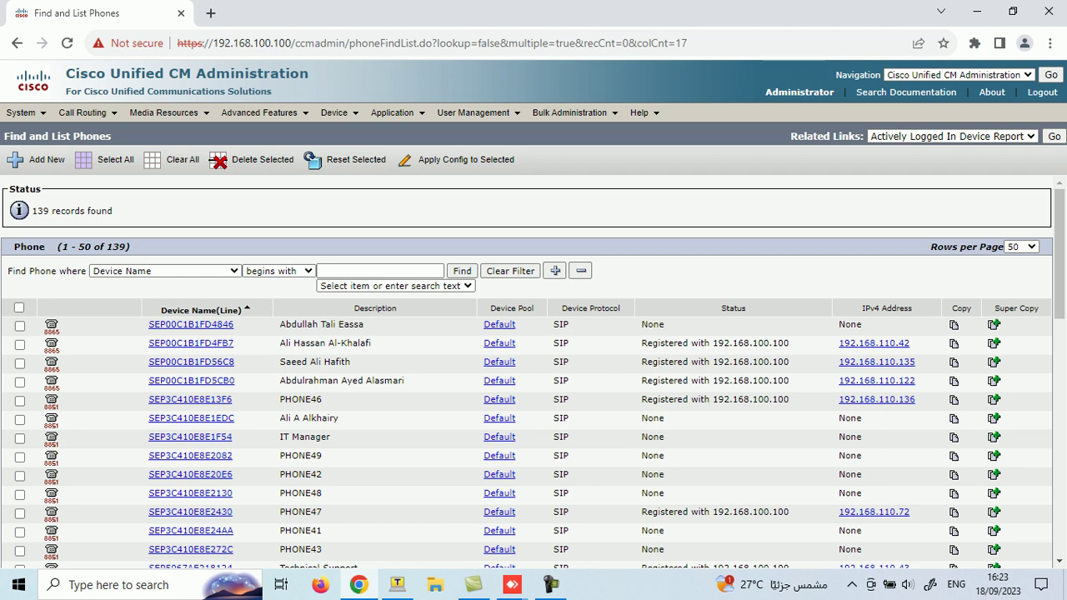
{"action": "scroll", "coordinate": [533, 375], "scroll_direction": "down", "scroll_amount": 4}
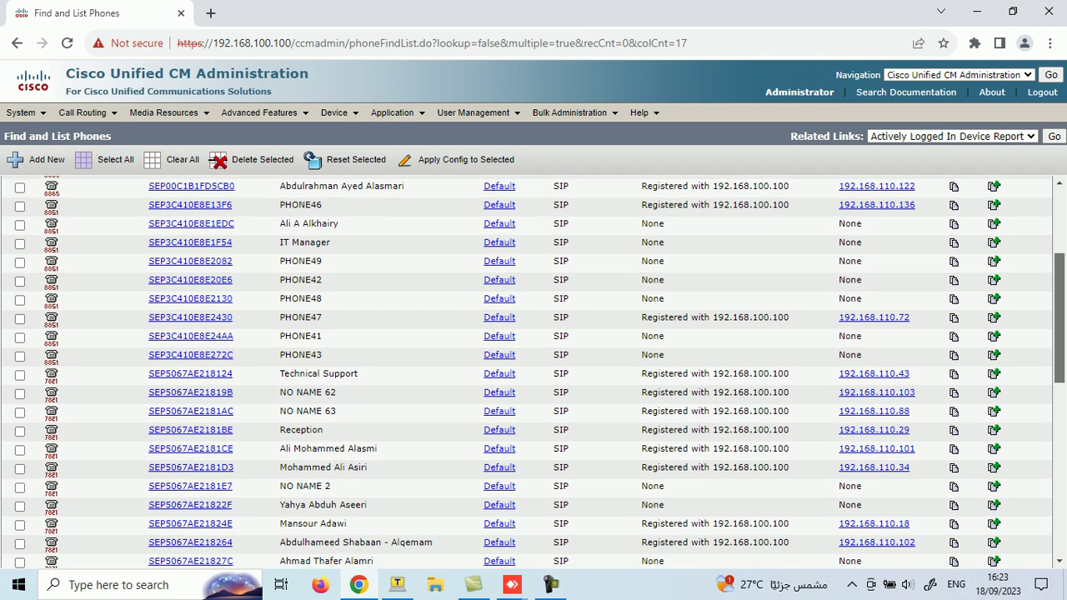
{"action": "scroll", "coordinate": [533, 375], "scroll_direction": "down", "scroll_amount": 1}
{"action": "scroll", "coordinate": [534, 375], "scroll_direction": "down", "scroll_amount": 4}
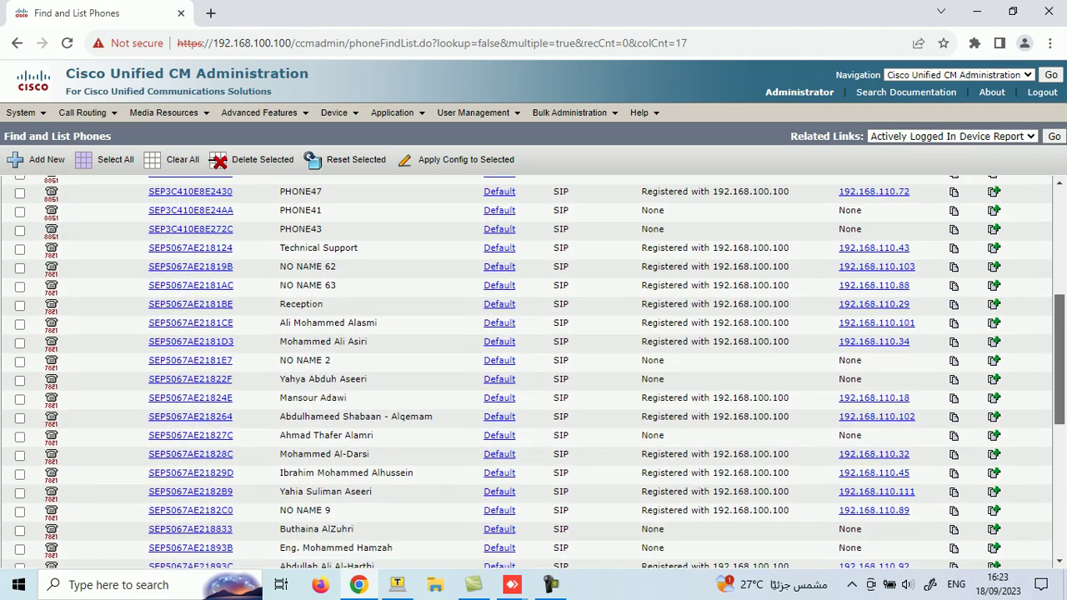
{"action": "scroll", "coordinate": [533, 376], "scroll_direction": "down", "scroll_amount": 3}
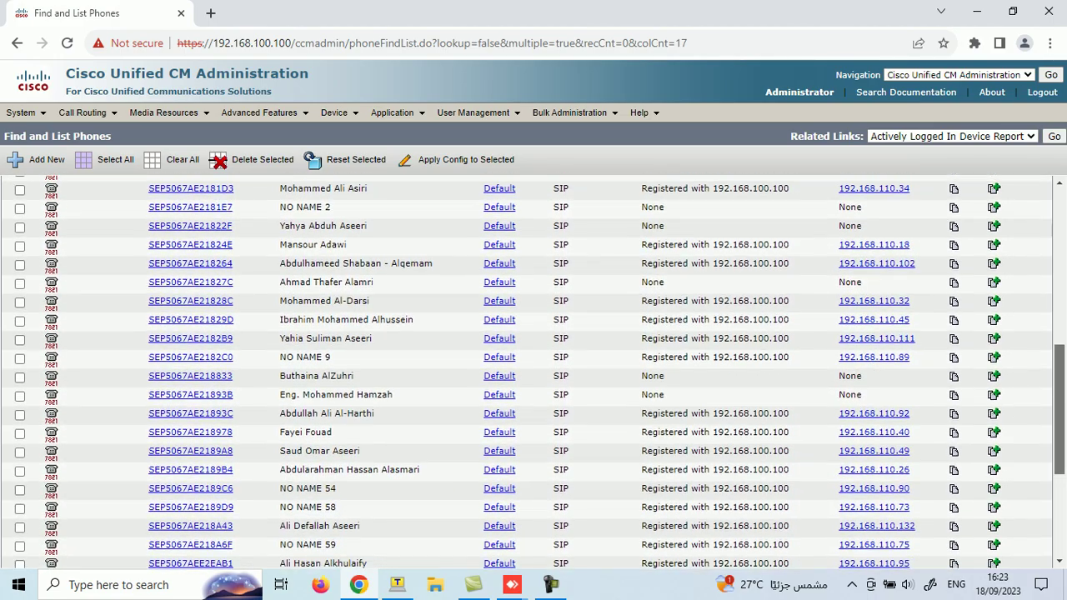
{"action": "scroll", "coordinate": [533, 373], "scroll_direction": "down", "scroll_amount": 1}
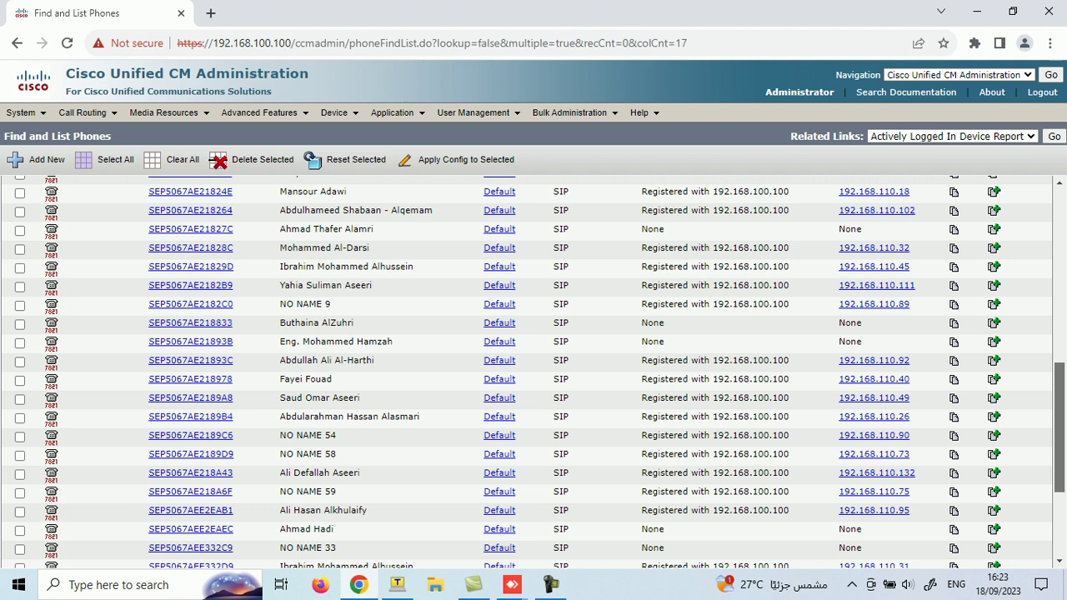
{"action": "scroll", "coordinate": [533, 373], "scroll_direction": "down", "scroll_amount": 4}
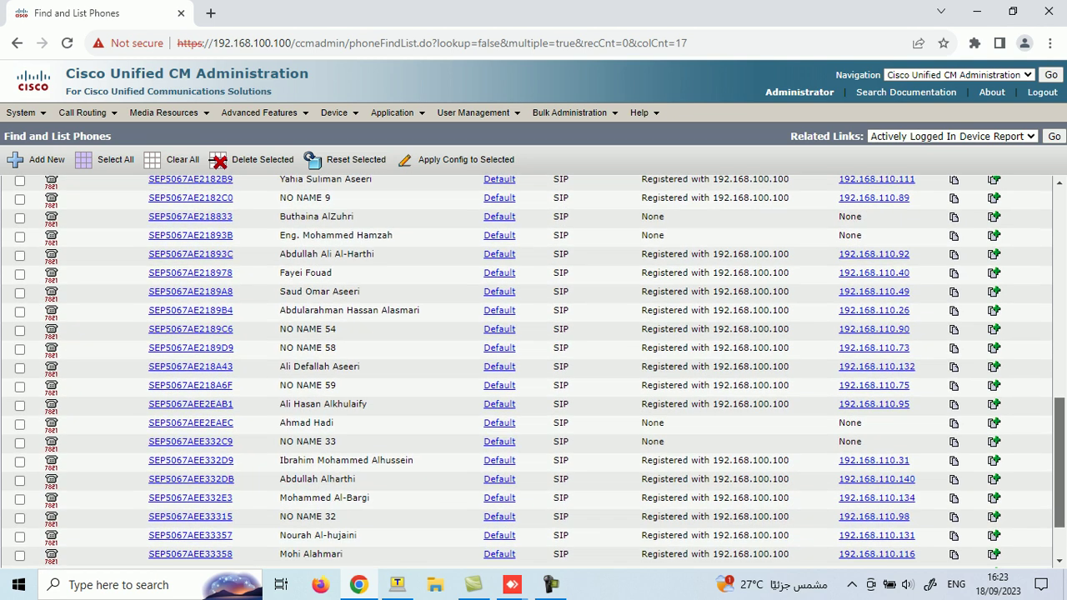
{"action": "scroll", "coordinate": [533, 372], "scroll_direction": "down", "scroll_amount": 1}
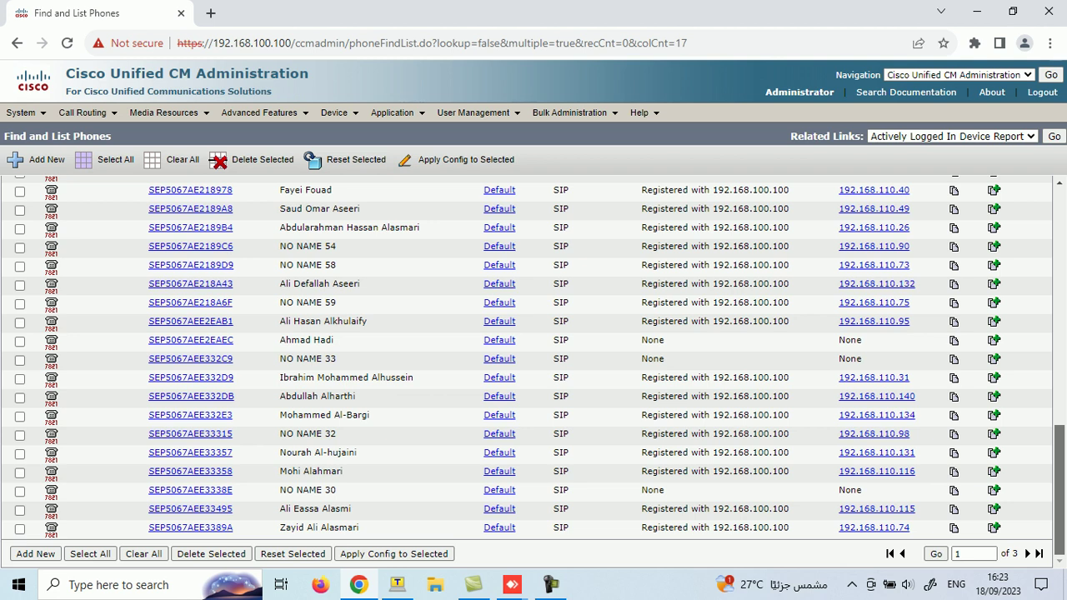
{"action": "scroll", "coordinate": [534, 372], "scroll_direction": "up", "scroll_amount": 10}
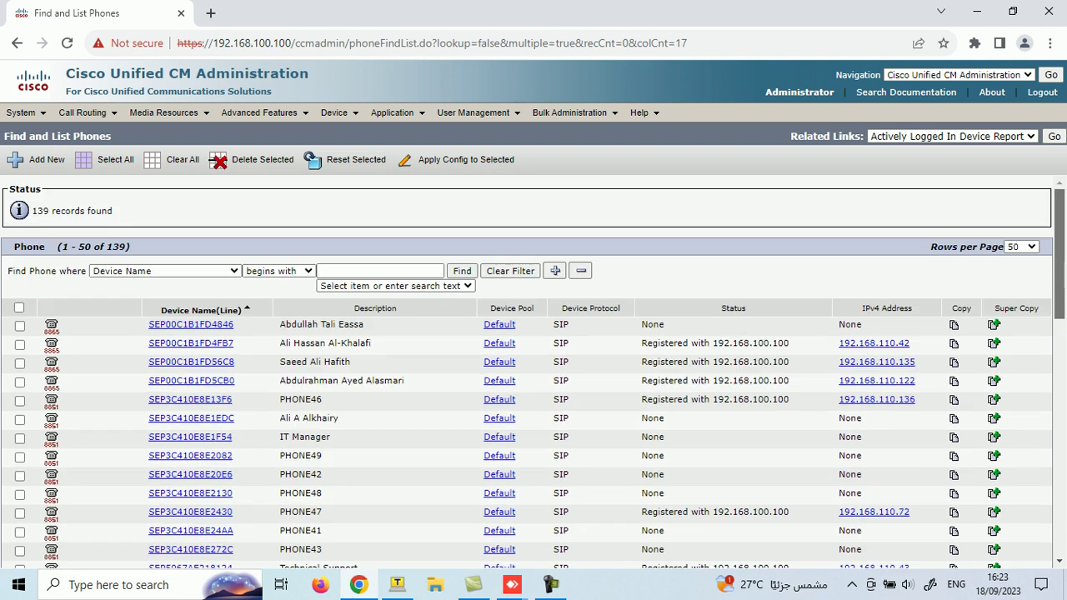
{"action": "mouse_move", "coordinate": [337, 113]}
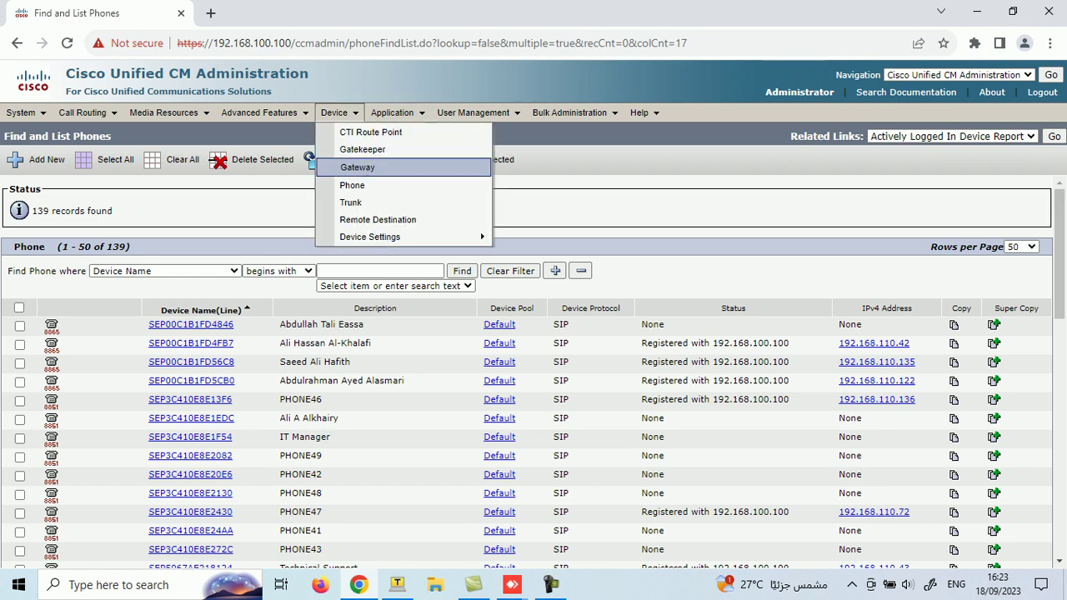
{"action": "mouse_move", "coordinate": [475, 113]}
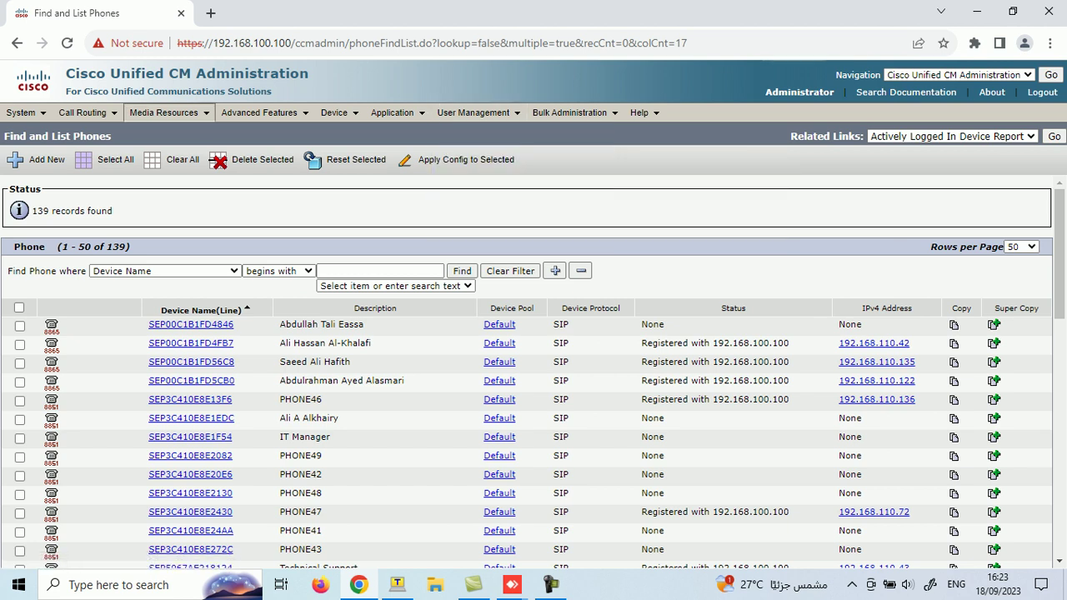
{"action": "mouse_move", "coordinate": [167, 112]}
{"action": "mouse_move", "coordinate": [83, 112]}
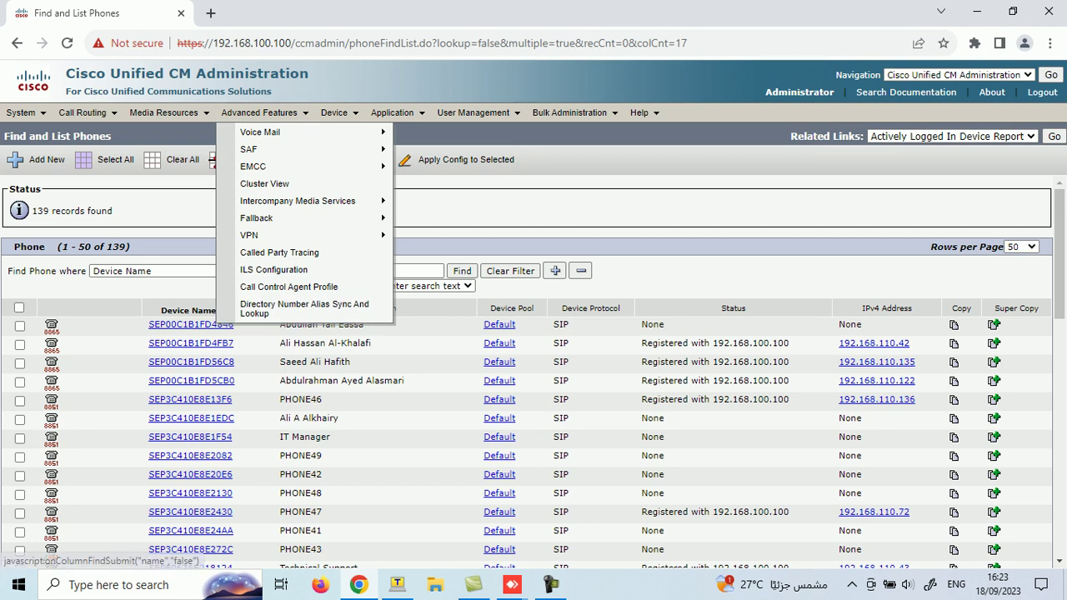
{"action": "left_click", "coordinate": [190, 325]}
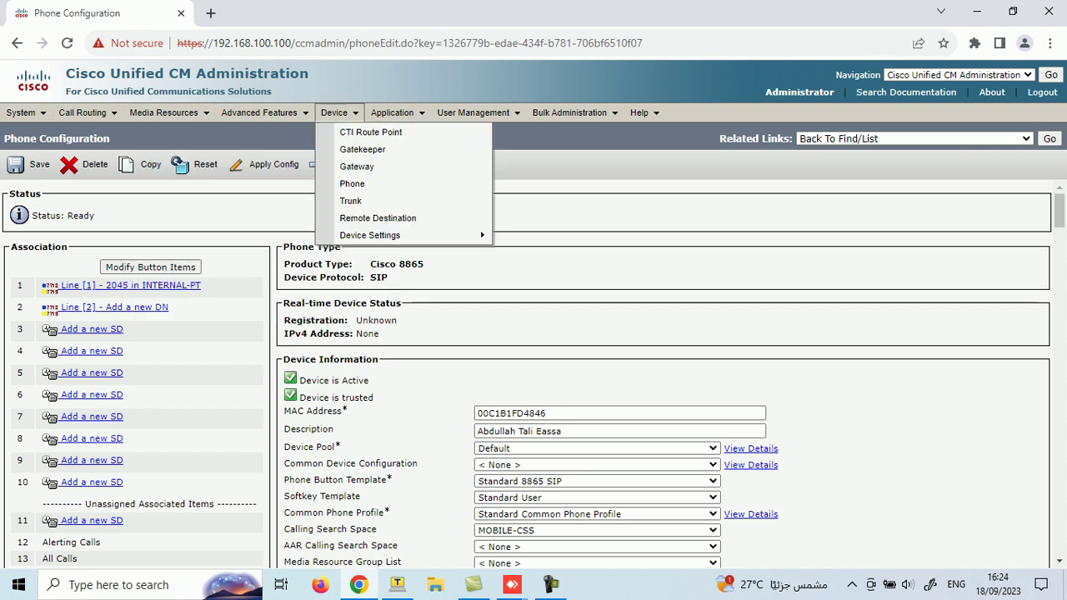
{"action": "left_click", "coordinate": [351, 184]}
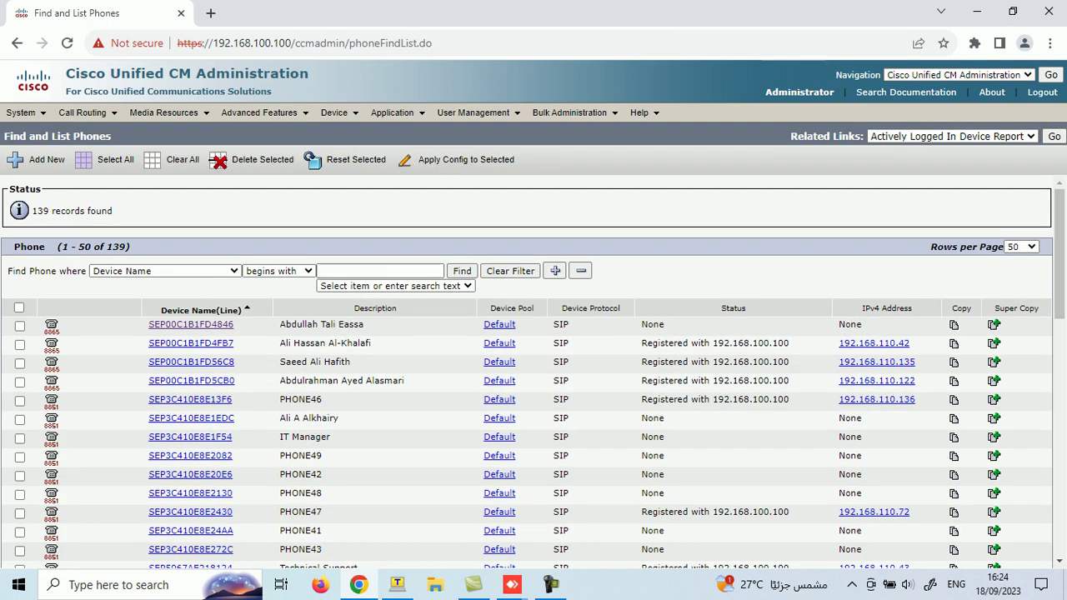
- Search phones by Device Name for 192.168.110.21
{"action": "left_click", "coordinate": [165, 271]}
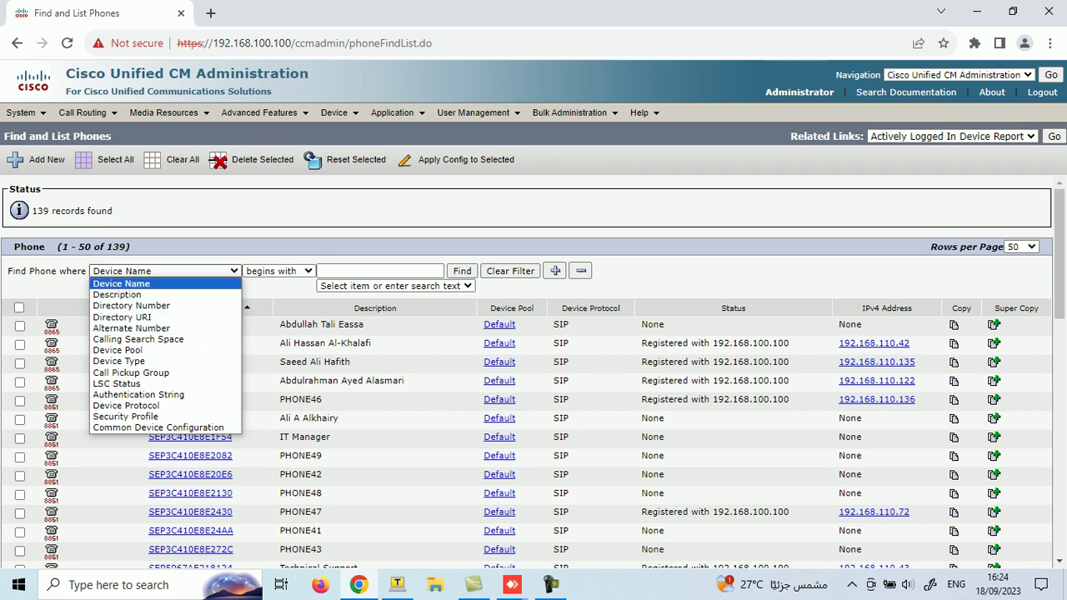
{"action": "left_click", "coordinate": [380, 271]}
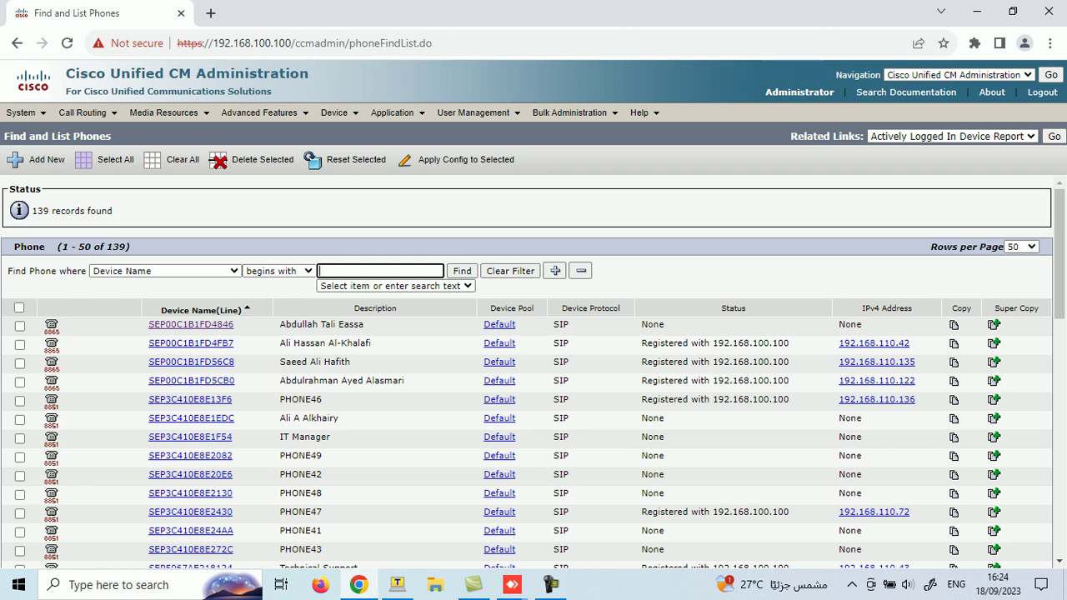
{"action": "key", "text": "shift+Tab"}
{"action": "key", "text": "shift+Tab"}
{"action": "key", "text": "alt+Down"}
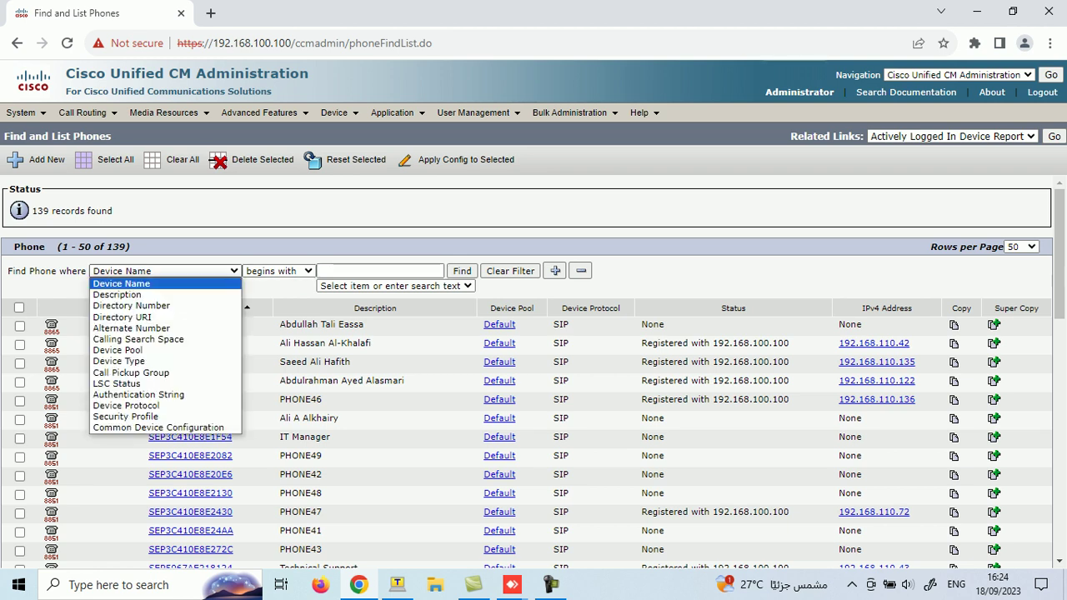
{"action": "key", "text": "Escape"}
{"action": "key", "text": "Tab"}
{"action": "key", "text": "Tab"}
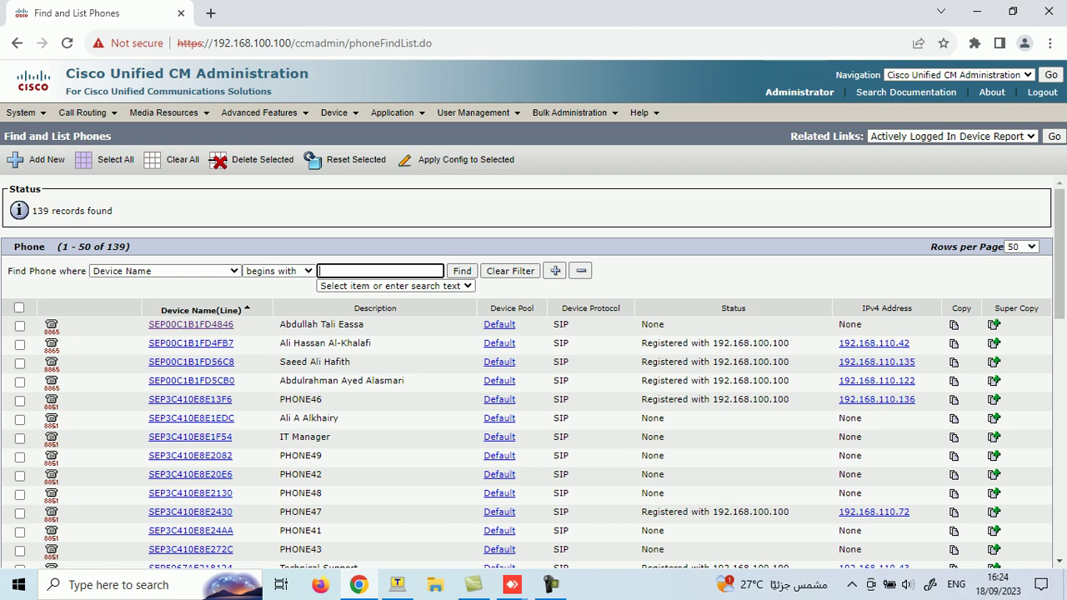
{"action": "type", "text": "192.168."}
{"action": "type", "text": "11."}
{"action": "type", "text": "0.21"}
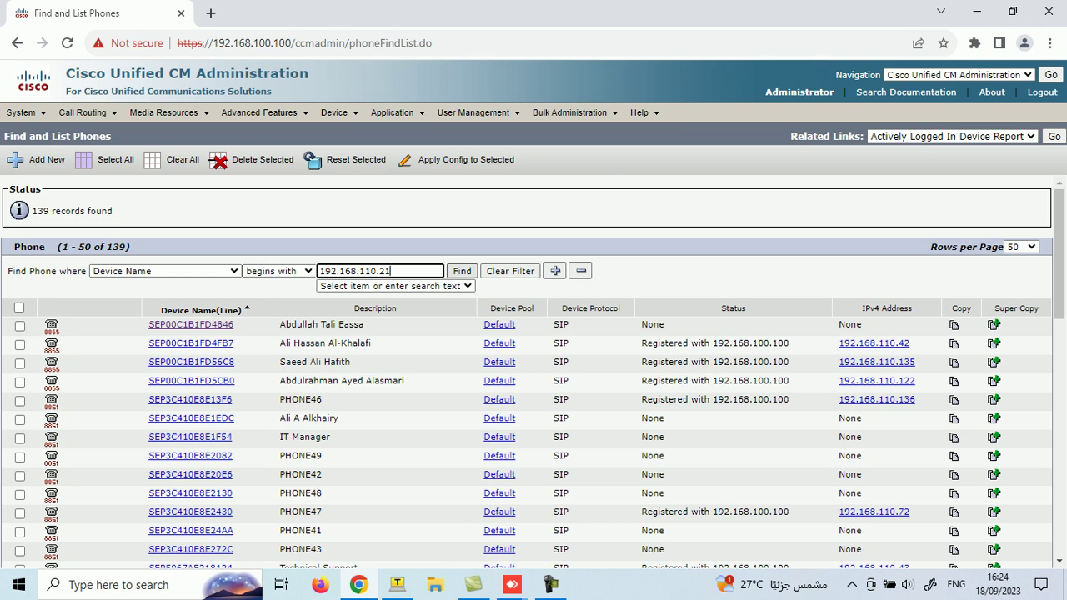
{"action": "key", "text": "Return"}
{"action": "key", "text": "Return"}
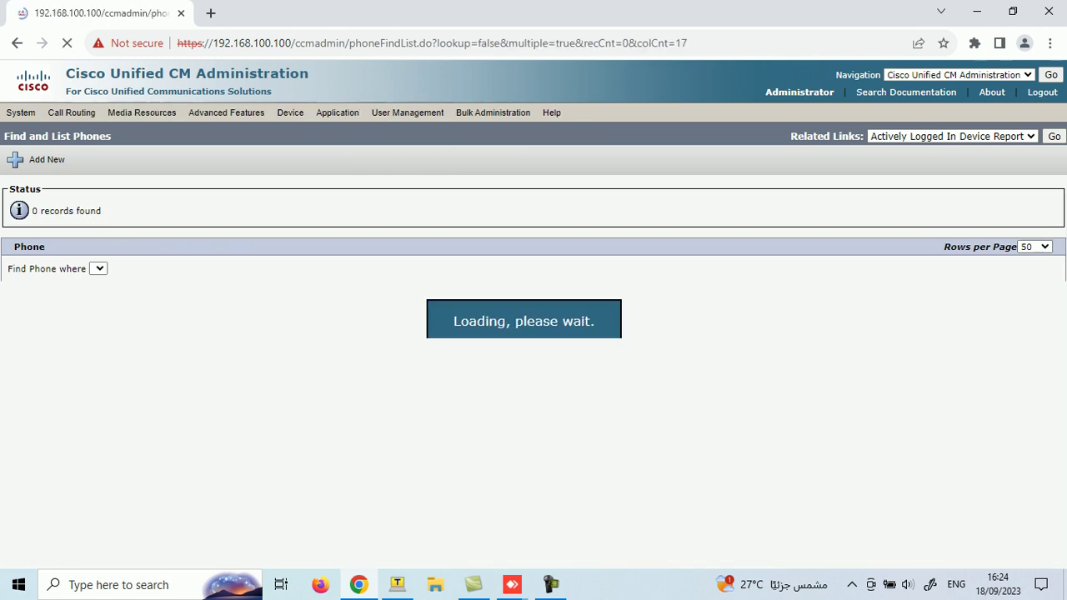
{"action": "key", "text": "Return"}
- Search by Common Device Configuration instead, then clear the IP address from the search box
{"action": "left_click", "coordinate": [165, 271]}
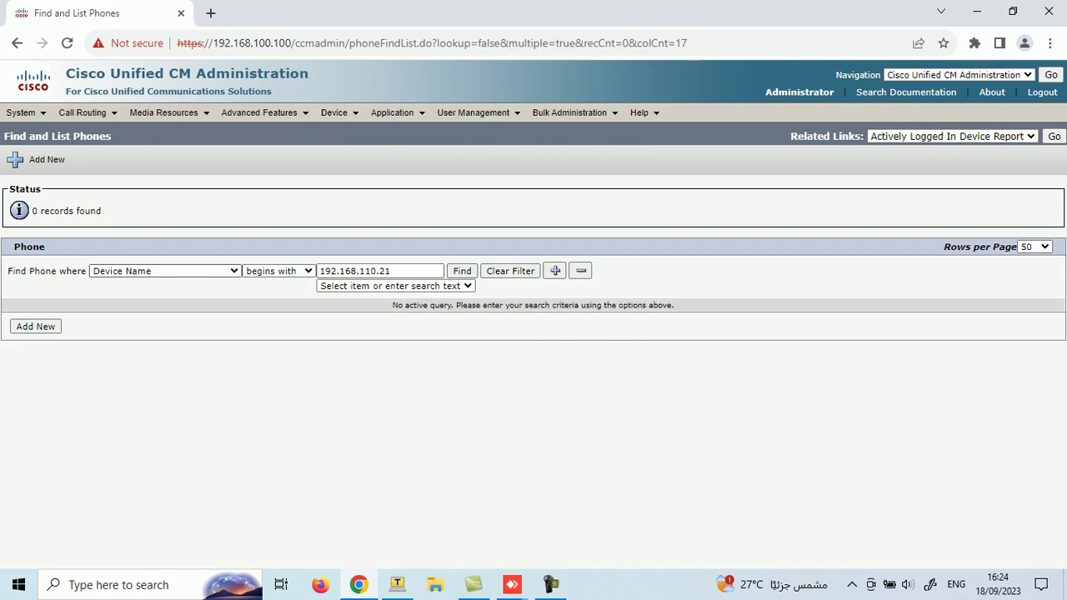
{"action": "key", "text": "Down"}
{"action": "key", "text": "Down"}
{"action": "key", "text": "Down"}
{"action": "key", "text": "Down"}
{"action": "key", "text": "Down"}
{"action": "key", "text": "Down"}
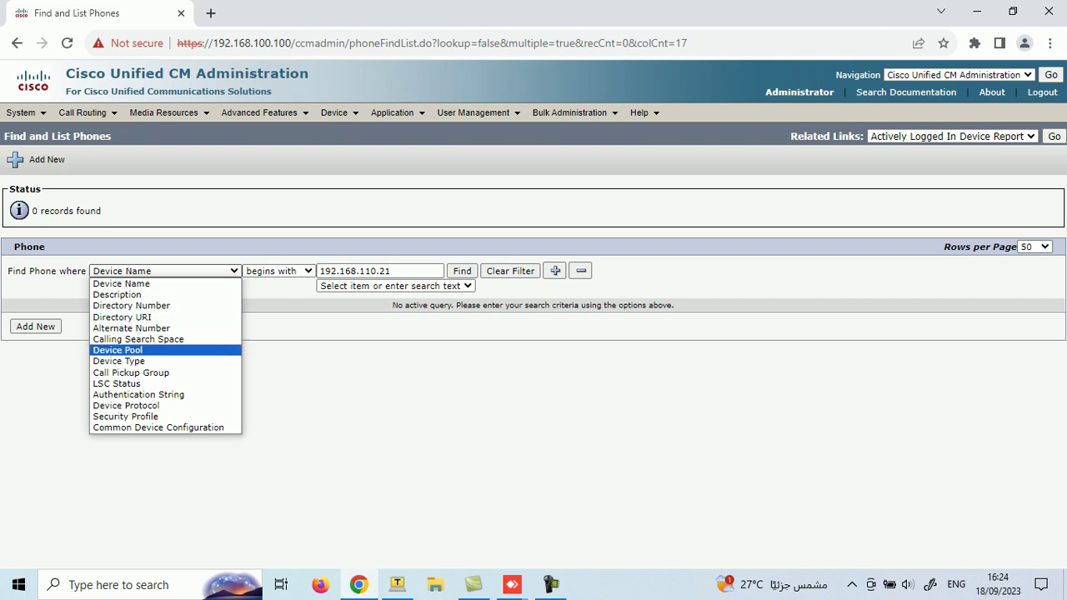
{"action": "key", "text": "Up"}
{"action": "key", "text": "Up"}
{"action": "key", "text": "Up"}
{"action": "key", "text": "Up"}
{"action": "key", "text": "Down"}
{"action": "key", "text": "Down"}
{"action": "key", "text": "Down"}
{"action": "key", "text": "Down"}
{"action": "key", "text": "Down"}
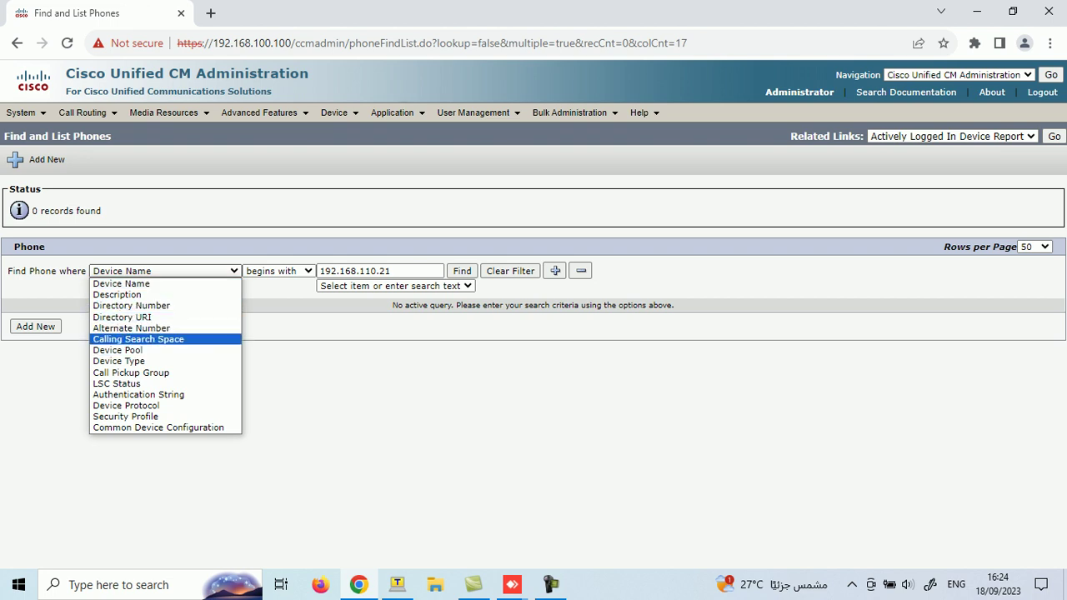
{"action": "key", "text": "Down"}
{"action": "key", "text": "Down"}
{"action": "key", "text": "Down"}
{"action": "key", "text": "Down"}
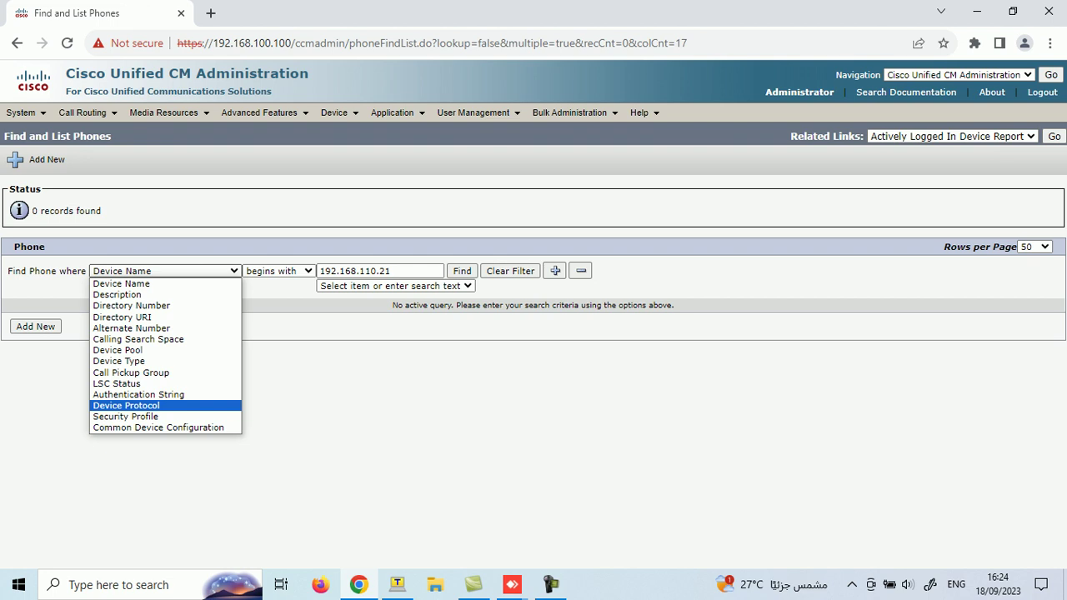
{"action": "key", "text": "Up"}
{"action": "key", "text": "Up"}
{"action": "key", "text": "Up"}
{"action": "key", "text": "Up"}
{"action": "key", "text": "Up"}
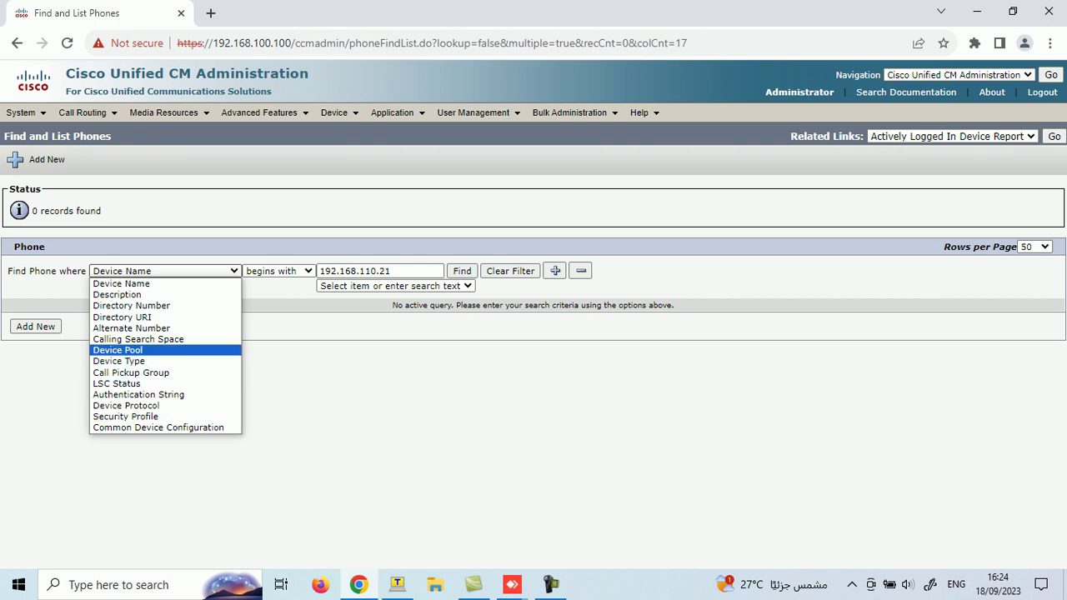
{"action": "key", "text": "Up"}
{"action": "key", "text": "Up"}
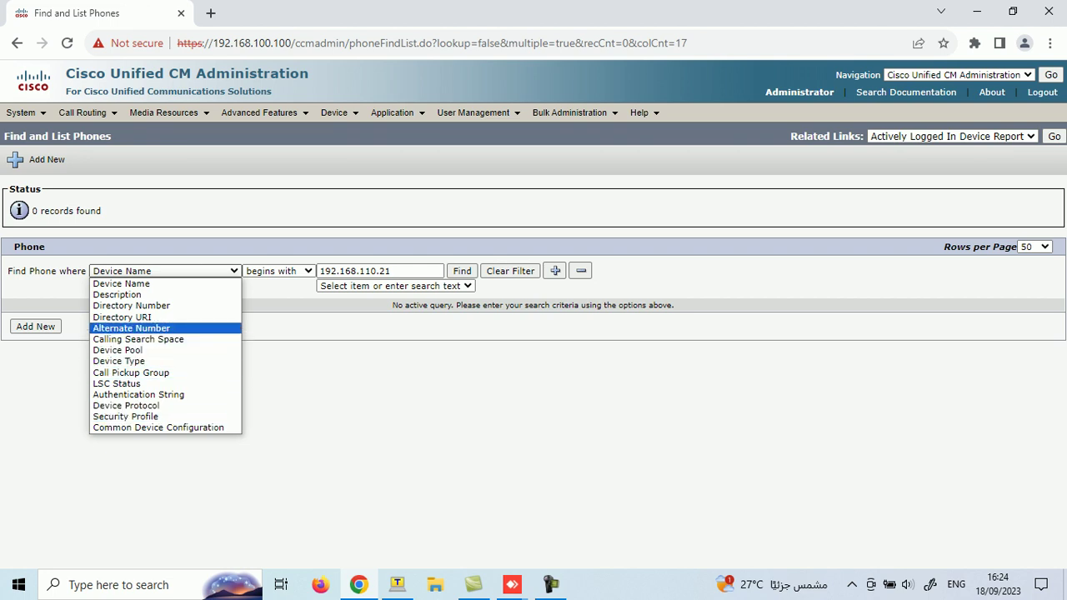
{"action": "key", "text": "Up"}
{"action": "key", "text": "Down"}
{"action": "key", "text": "Down"}
{"action": "key", "text": "Down"}
{"action": "key", "text": "Down"}
{"action": "key", "text": "Down"}
{"action": "key", "text": "Down"}
{"action": "key", "text": "Down"}
{"action": "key", "text": "Down"}
{"action": "key", "text": "Down"}
{"action": "key", "text": "Down"}
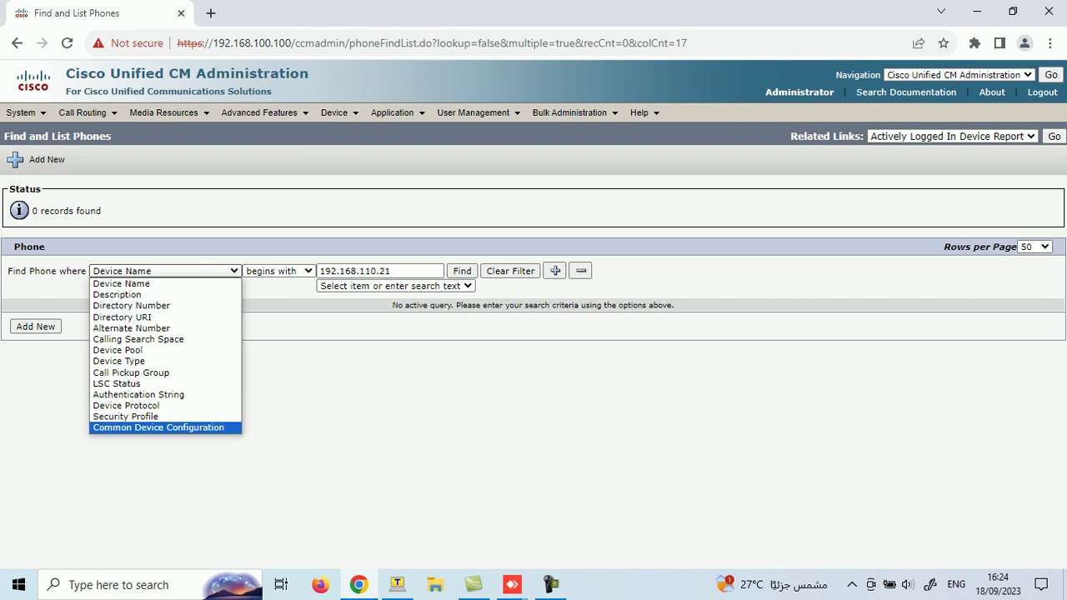
{"action": "key", "text": "Return"}
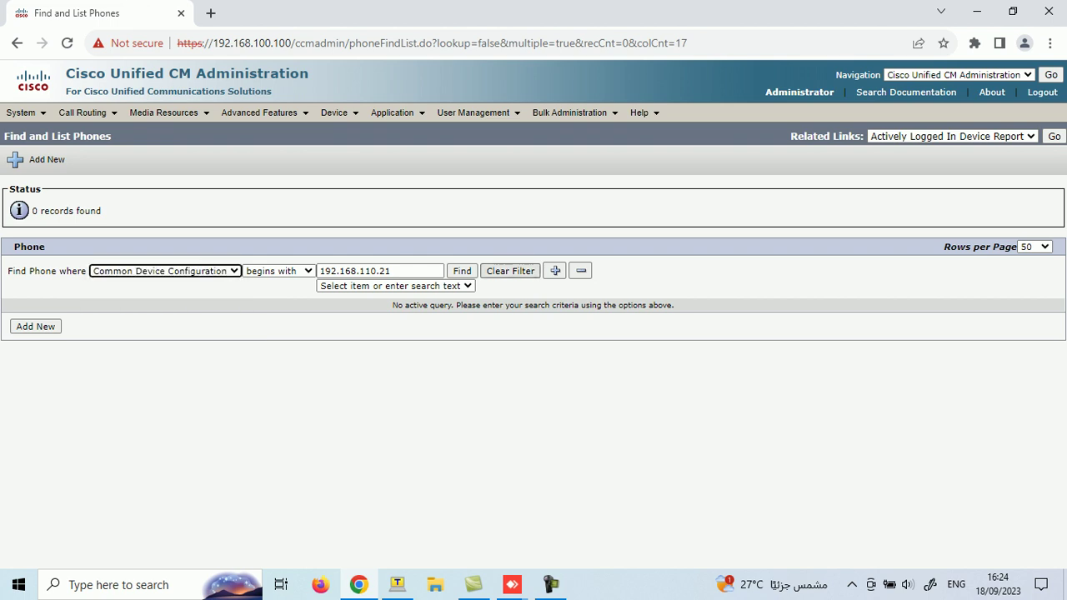
{"action": "left_click", "coordinate": [462, 271]}
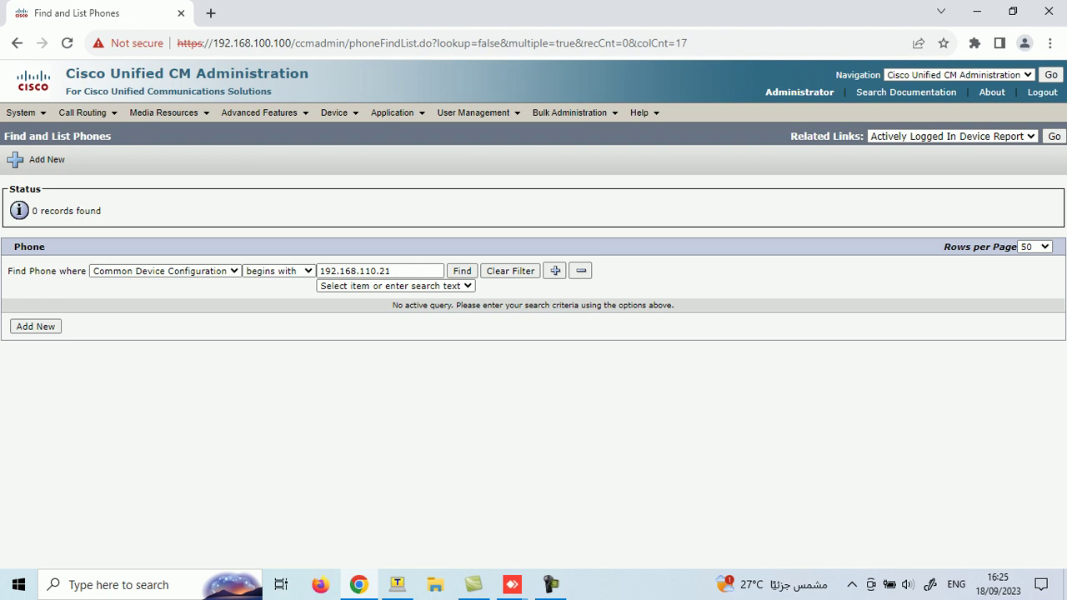
{"action": "left_click_drag", "start_coordinate": [391, 271], "coordinate": [319, 270]}
{"action": "key", "text": "BackSpace"}
- List all 139 phones and scroll through pages 1 and 2
{"action": "key", "text": "Return"}
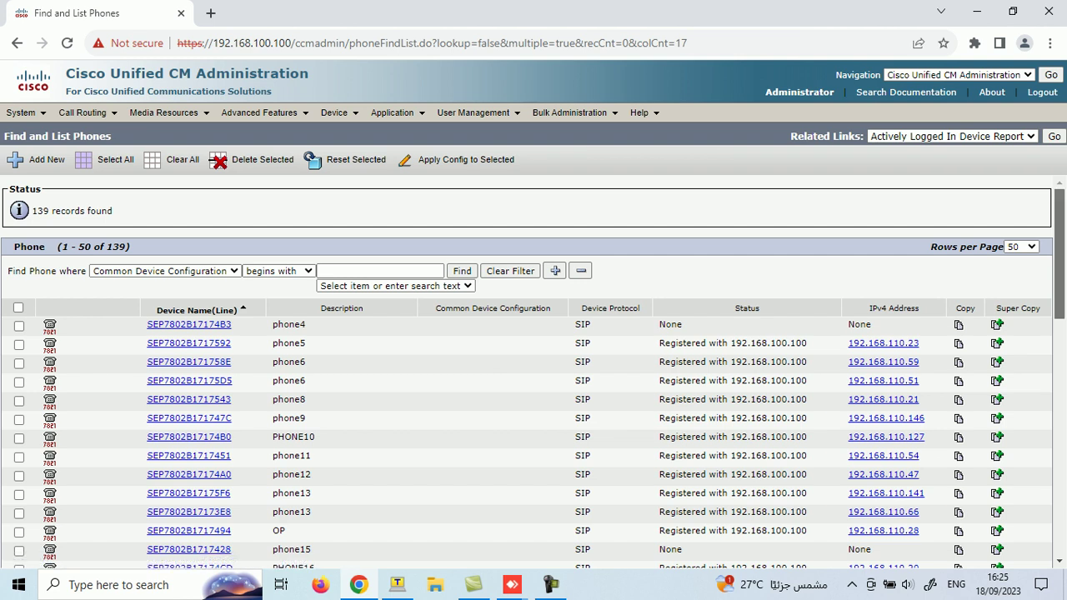
{"action": "scroll", "coordinate": [533, 372], "scroll_direction": "down", "scroll_amount": 5}
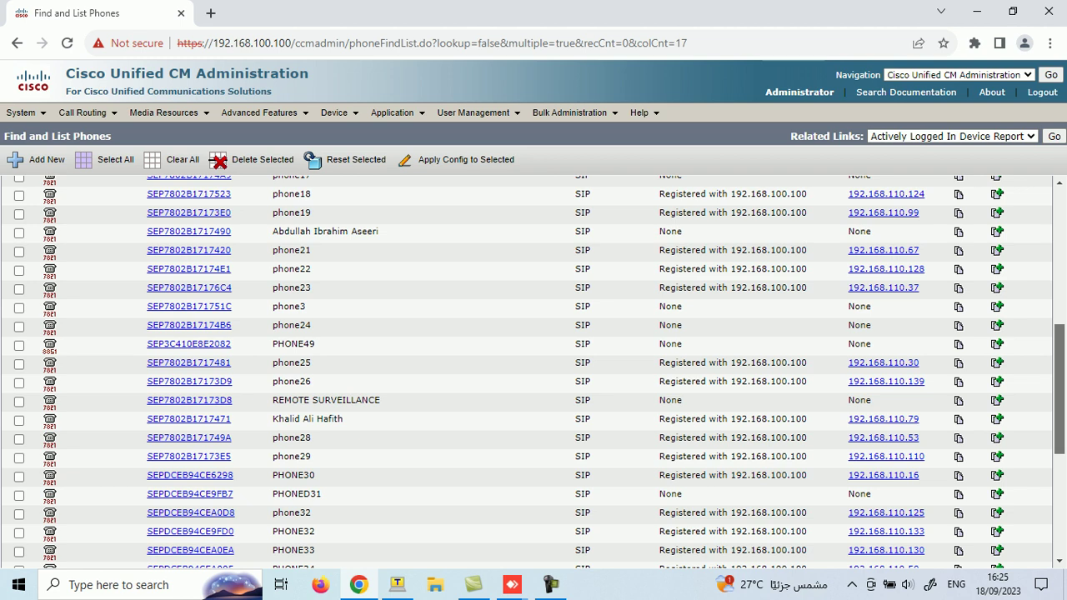
{"action": "scroll", "coordinate": [533, 373], "scroll_direction": "down", "scroll_amount": 3}
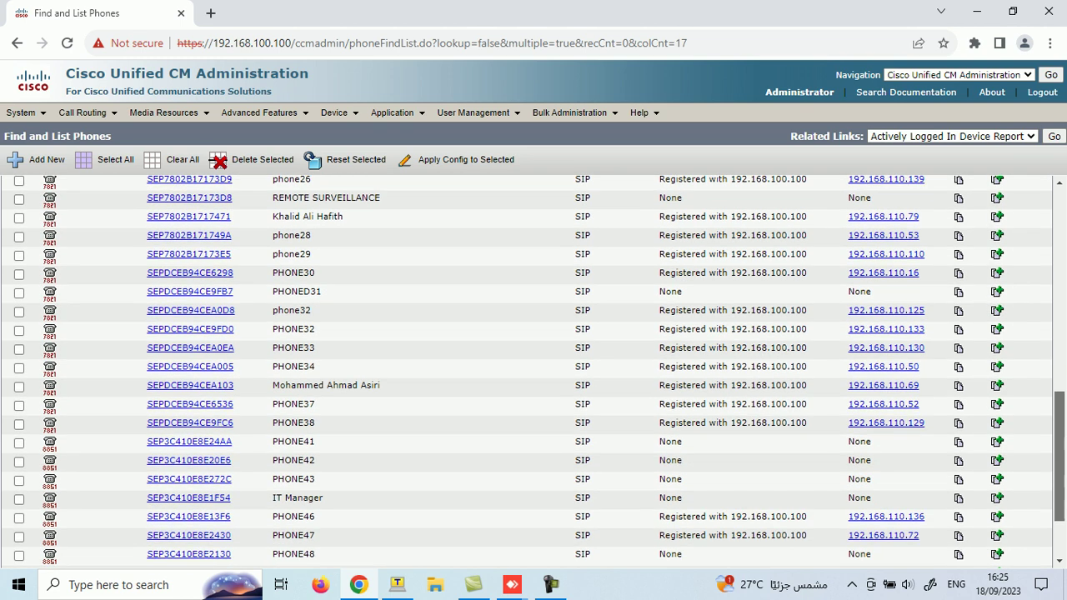
{"action": "scroll", "coordinate": [534, 372], "scroll_direction": "down", "scroll_amount": 1}
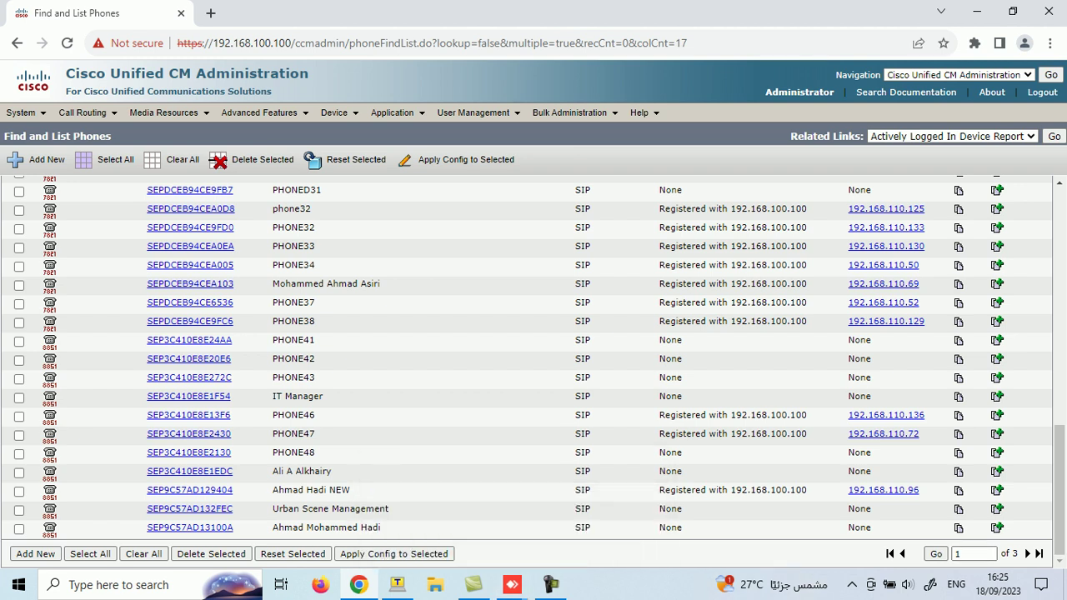
{"action": "left_click", "coordinate": [1027, 553]}
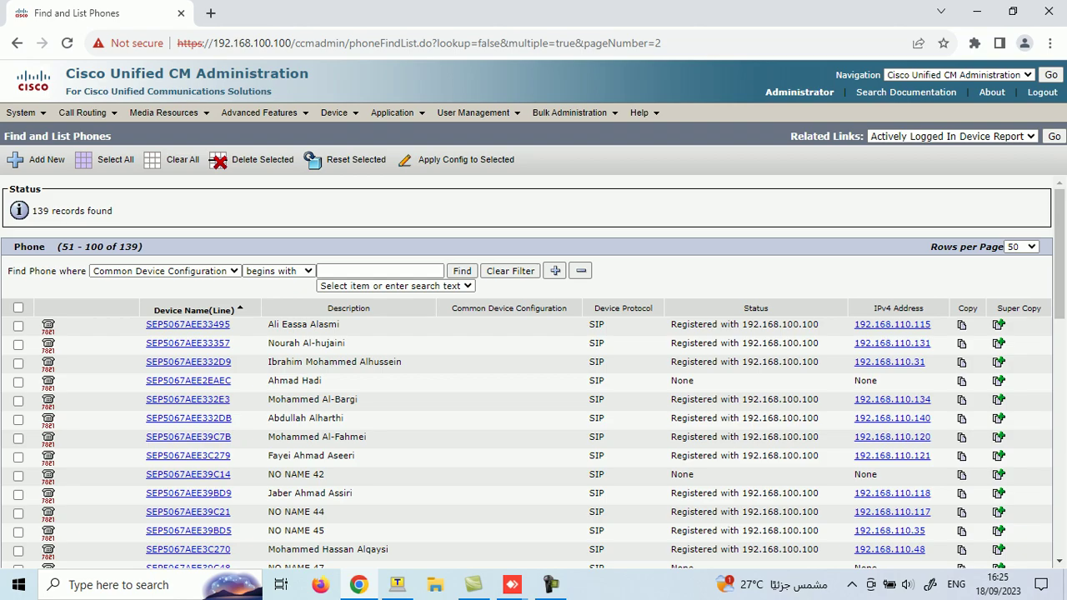
{"action": "scroll", "coordinate": [533, 372], "scroll_direction": "down", "scroll_amount": 2}
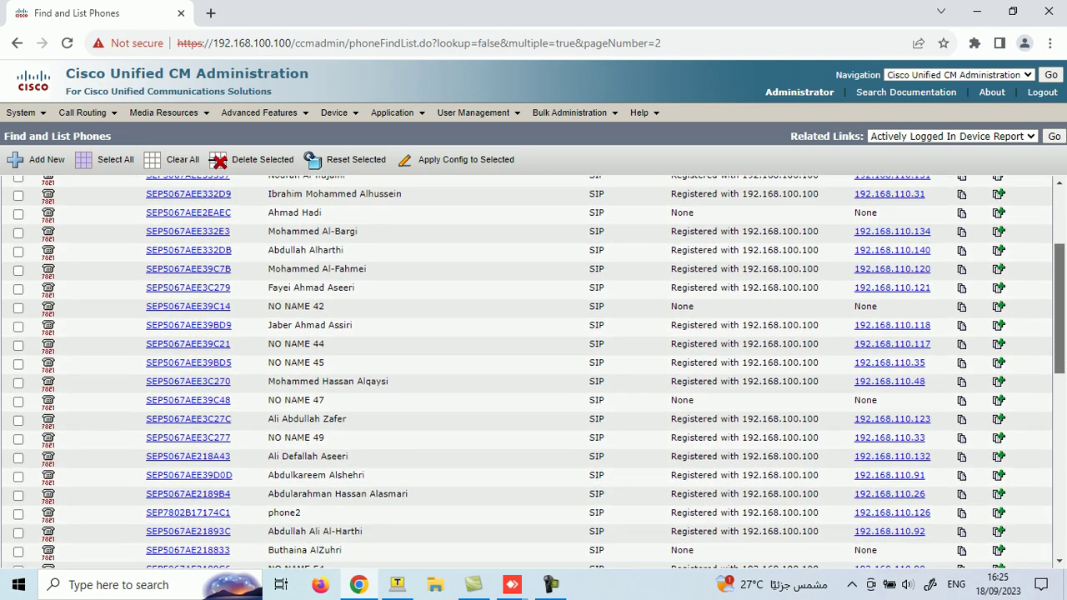
{"action": "scroll", "coordinate": [533, 372], "scroll_direction": "down", "scroll_amount": 3}
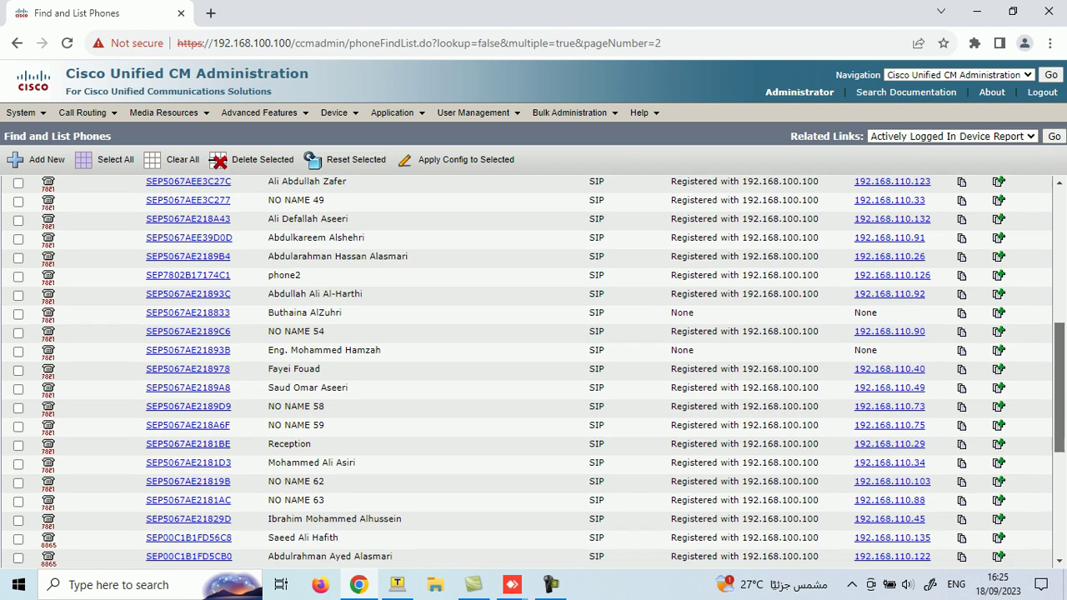
{"action": "scroll", "coordinate": [534, 372], "scroll_direction": "down", "scroll_amount": 3}
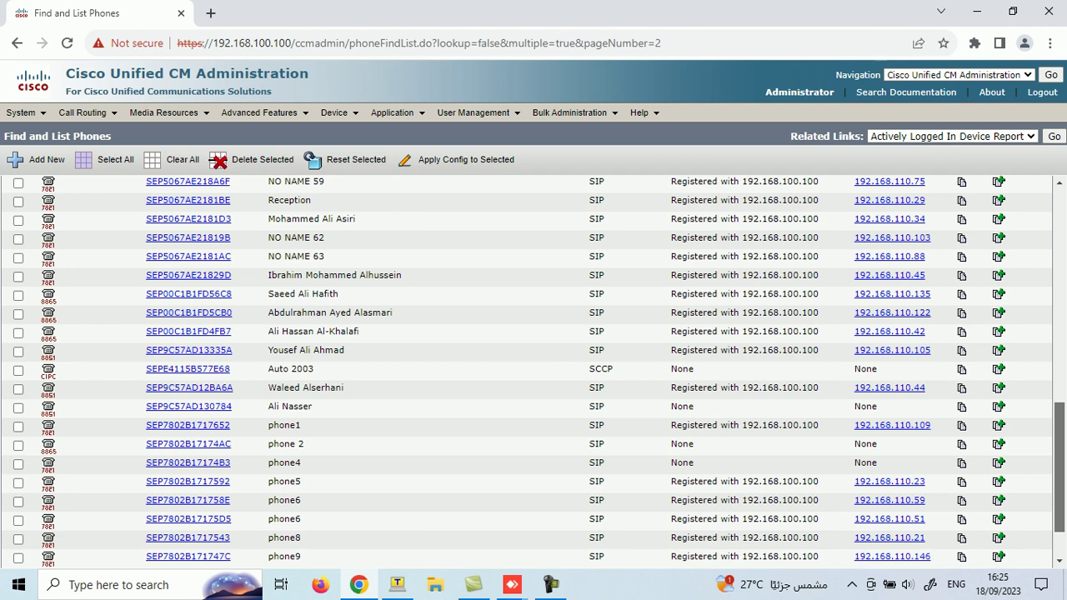
{"action": "scroll", "coordinate": [534, 371], "scroll_direction": "down", "scroll_amount": 1}
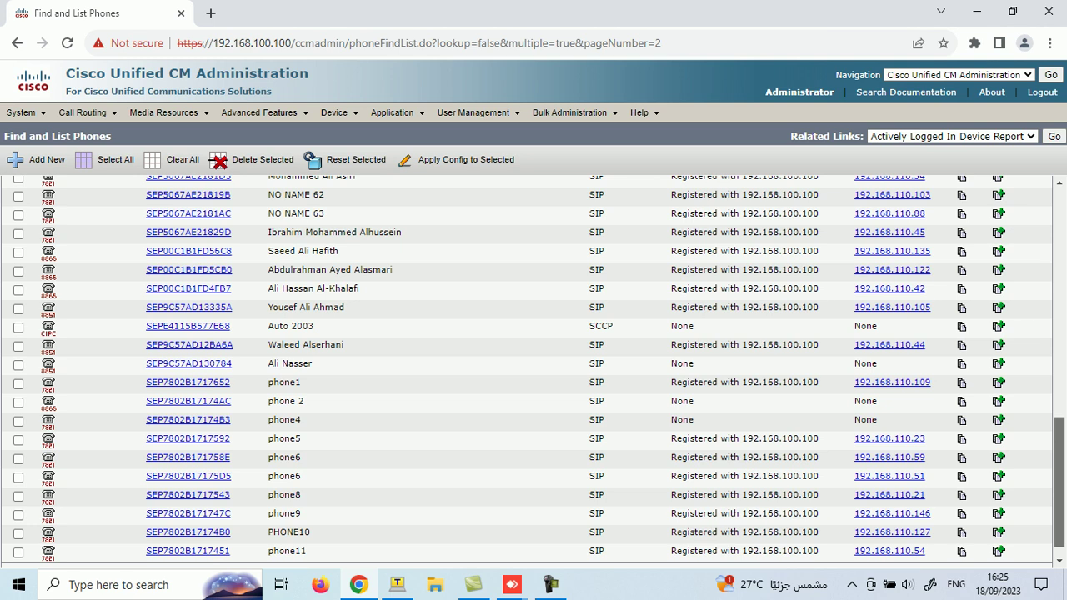
{"action": "scroll", "coordinate": [534, 370], "scroll_direction": "down", "scroll_amount": 1}
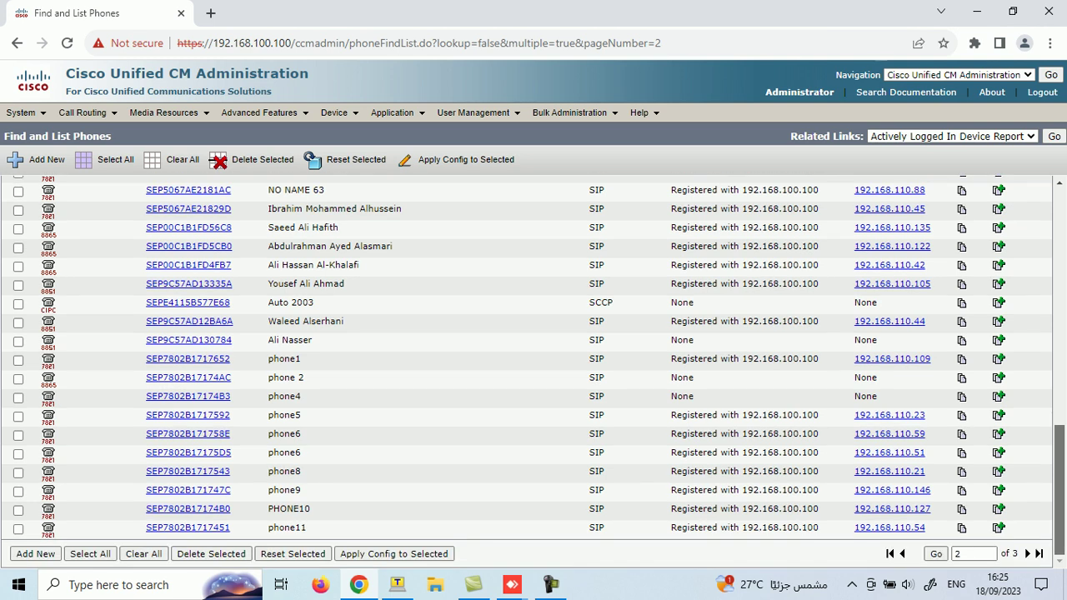
- Scroll through page 3 of the phone list, then return to page 1 and scroll it
{"action": "left_click", "coordinate": [1028, 553]}
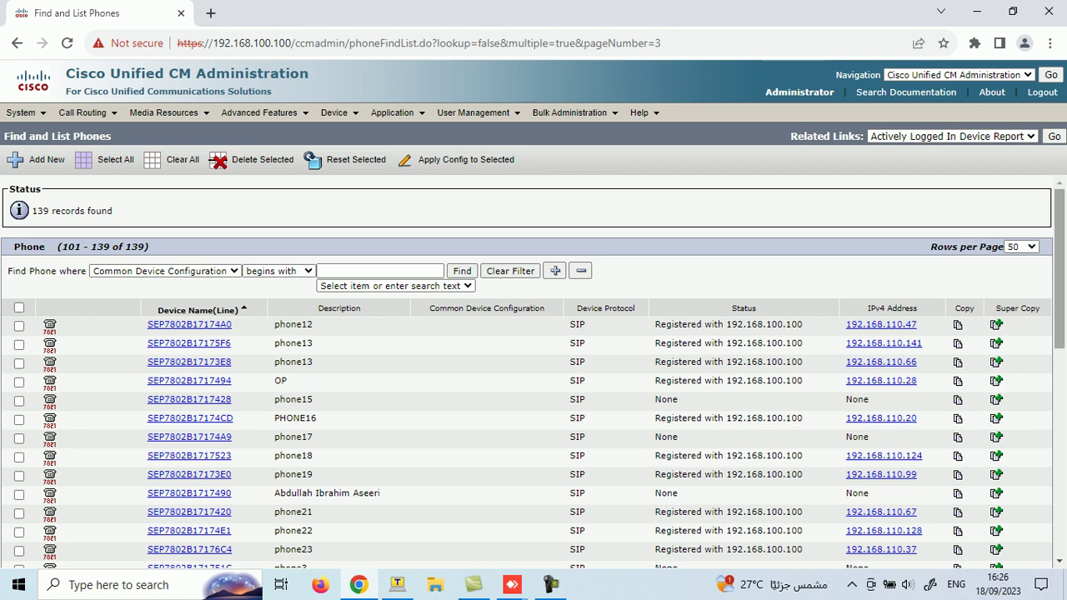
{"action": "scroll", "coordinate": [533, 372], "scroll_direction": "down", "scroll_amount": 3}
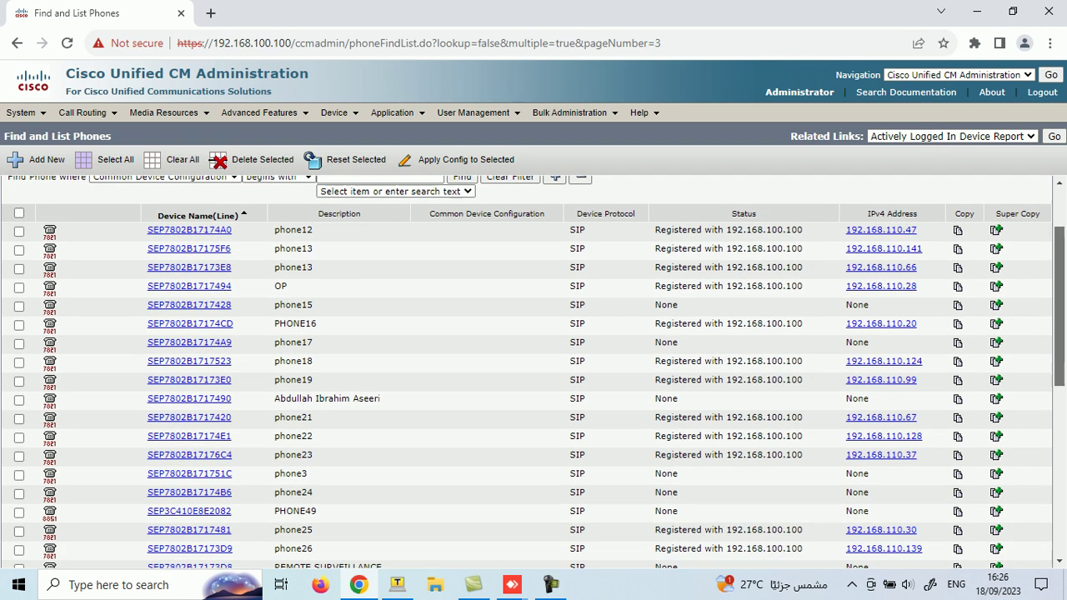
{"action": "scroll", "coordinate": [533, 372], "scroll_direction": "down", "scroll_amount": 4}
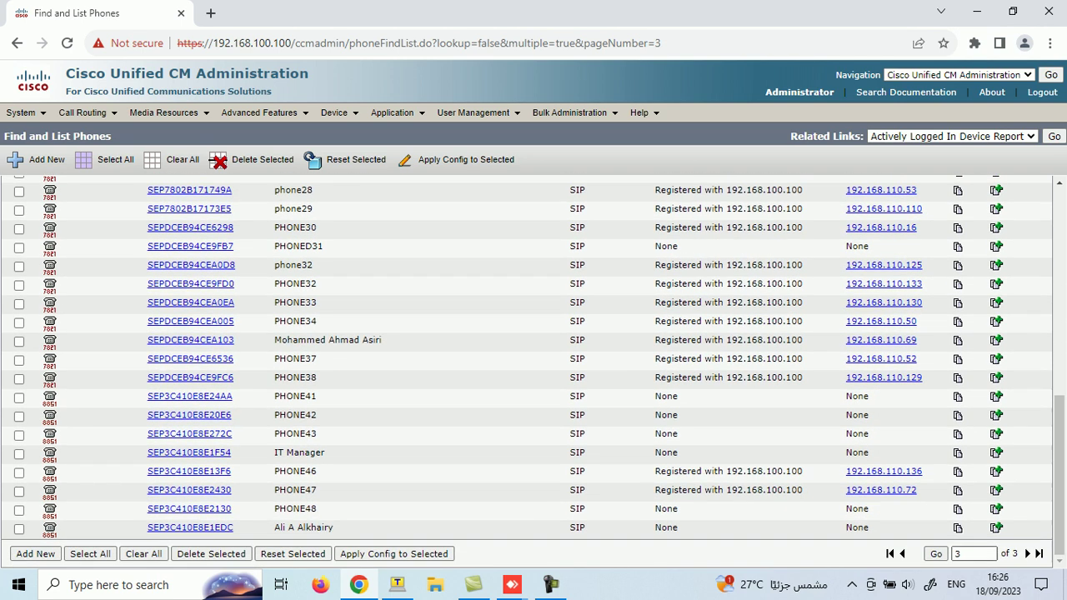
{"action": "left_click", "coordinate": [900, 553]}
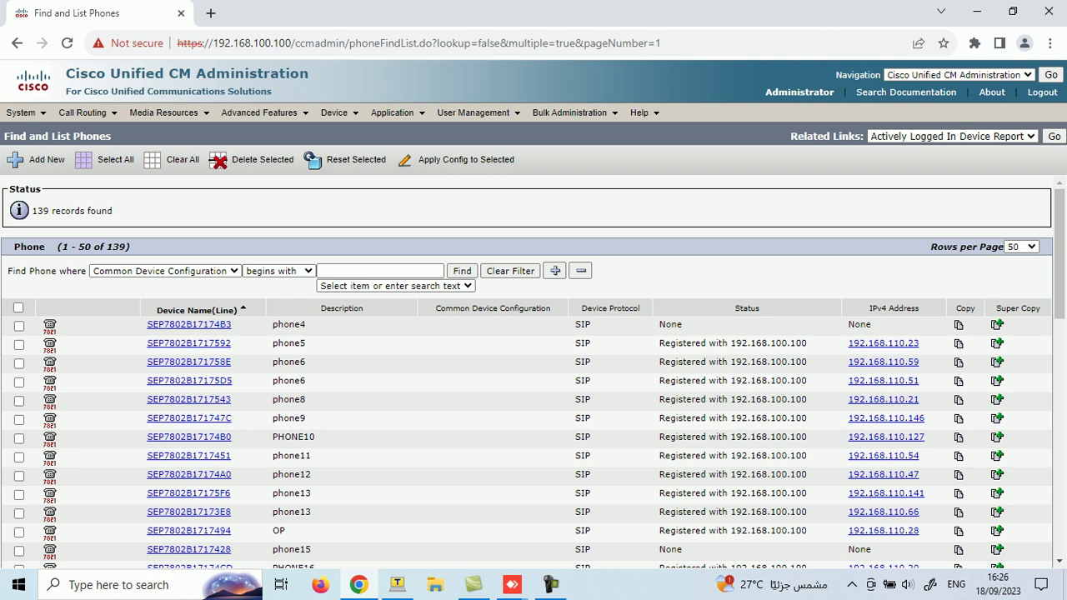
{"action": "scroll", "coordinate": [533, 373], "scroll_direction": "down", "scroll_amount": 5}
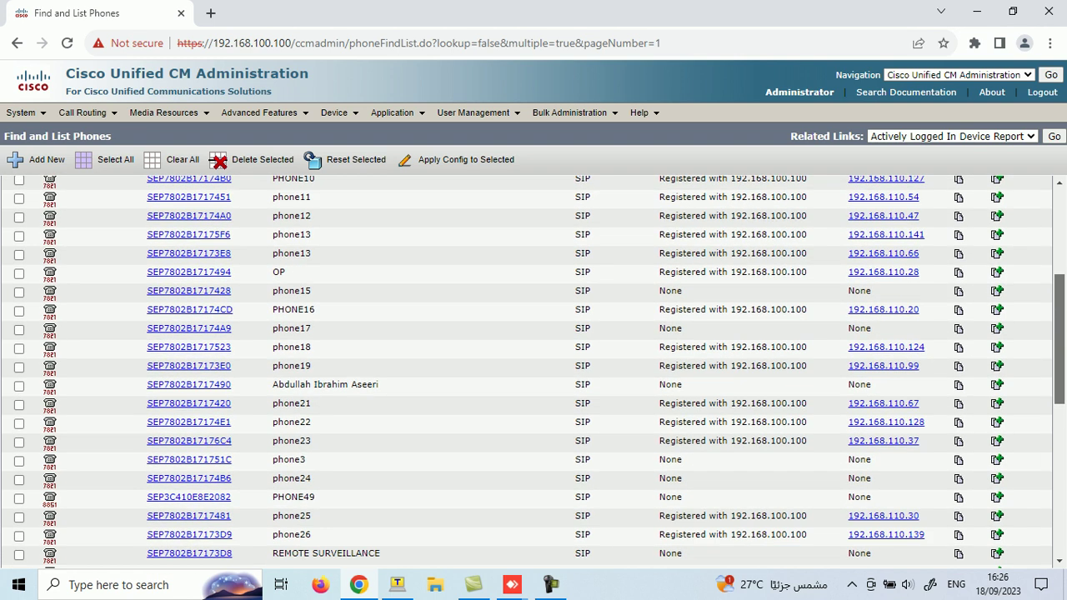
{"action": "scroll", "coordinate": [533, 373], "scroll_direction": "down", "scroll_amount": 2}
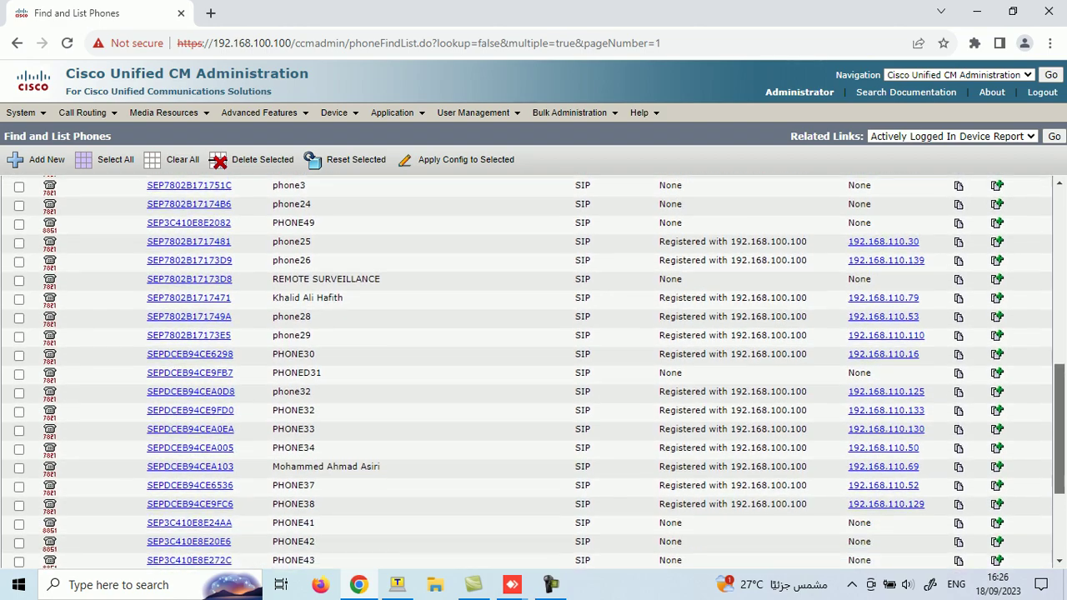
{"action": "scroll", "coordinate": [533, 372], "scroll_direction": "down", "scroll_amount": 2}
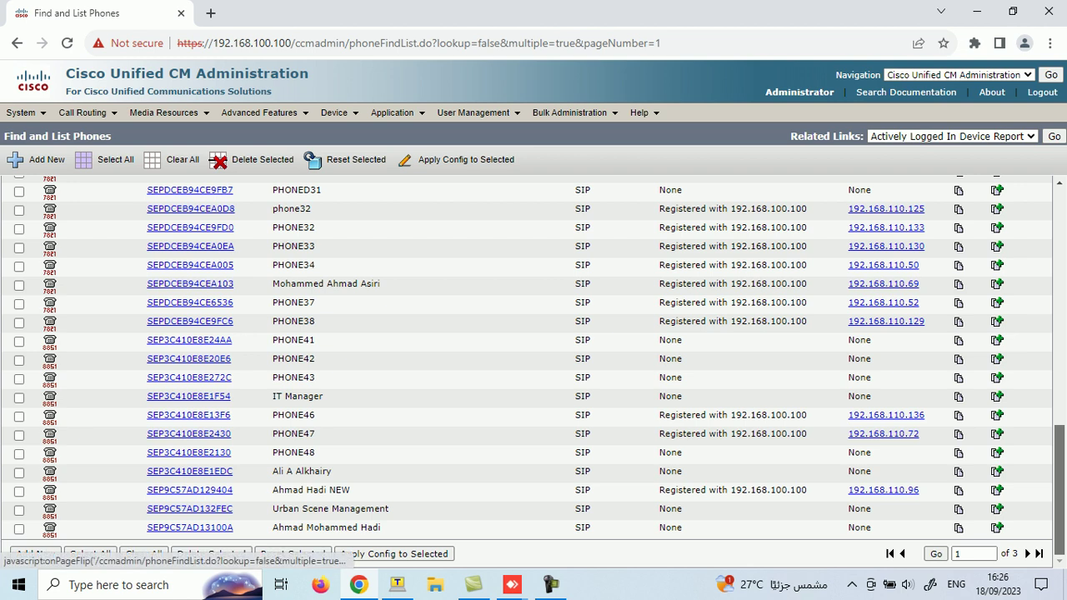
- Go back to page 2 and scroll through records 51–100
{"action": "left_click", "coordinate": [1027, 553]}
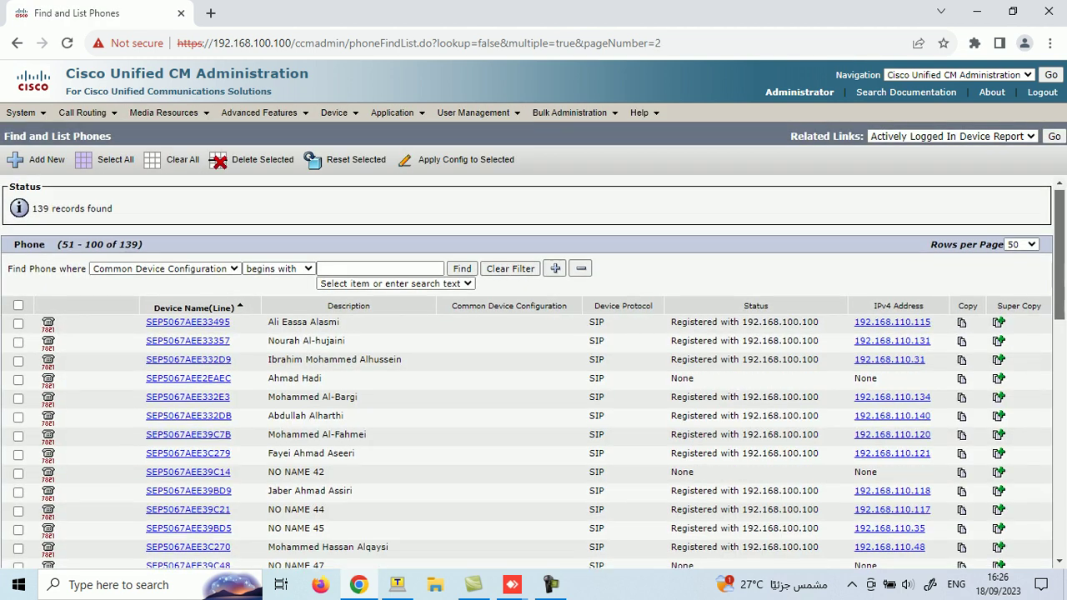
{"action": "scroll", "coordinate": [533, 372], "scroll_direction": "down", "scroll_amount": 1}
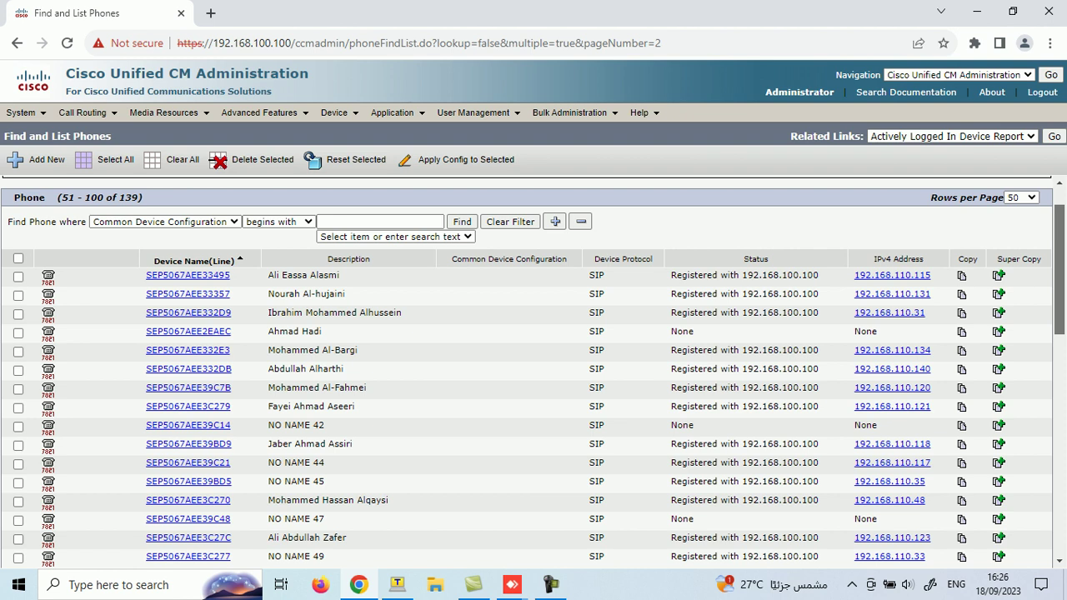
{"action": "scroll", "coordinate": [533, 372], "scroll_direction": "down", "scroll_amount": 6}
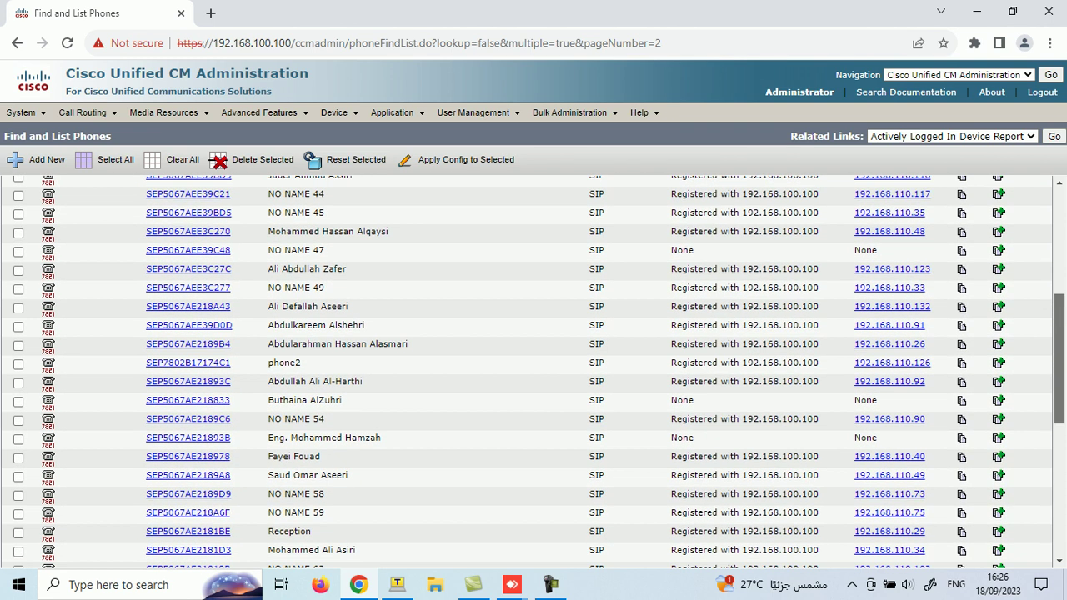
{"action": "scroll", "coordinate": [534, 372], "scroll_direction": "down", "scroll_amount": 5}
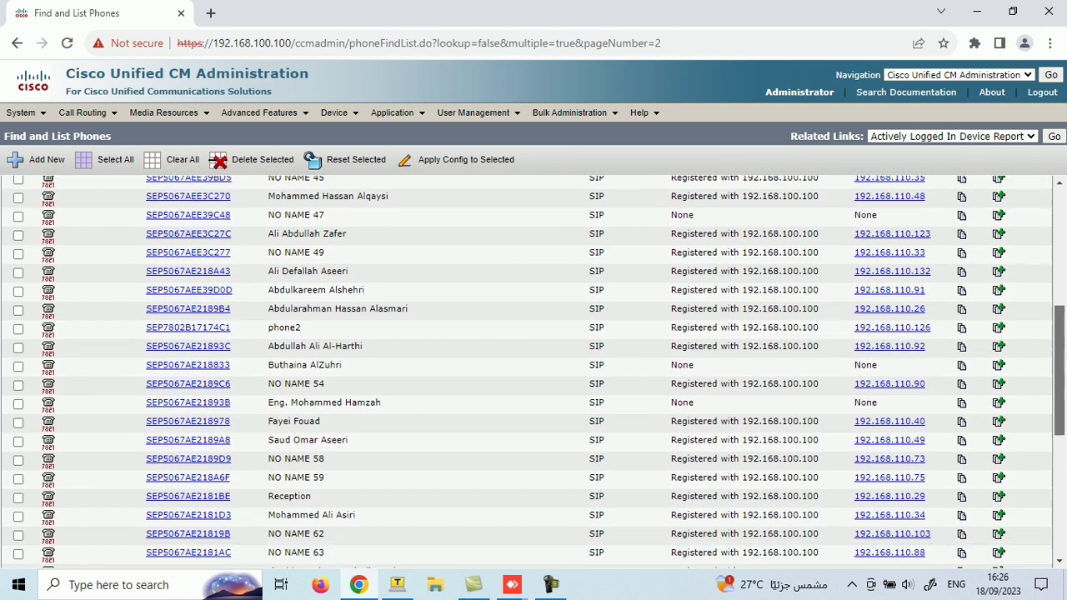
{"action": "scroll", "coordinate": [533, 373], "scroll_direction": "down", "scroll_amount": 4}
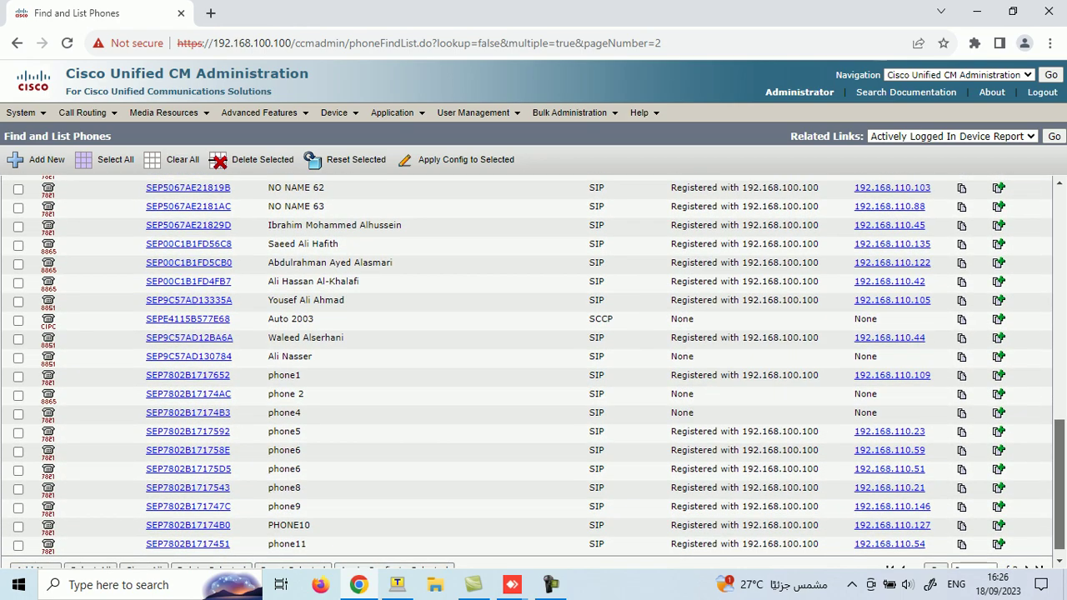
{"action": "scroll", "coordinate": [533, 372], "scroll_direction": "down", "scroll_amount": 1}
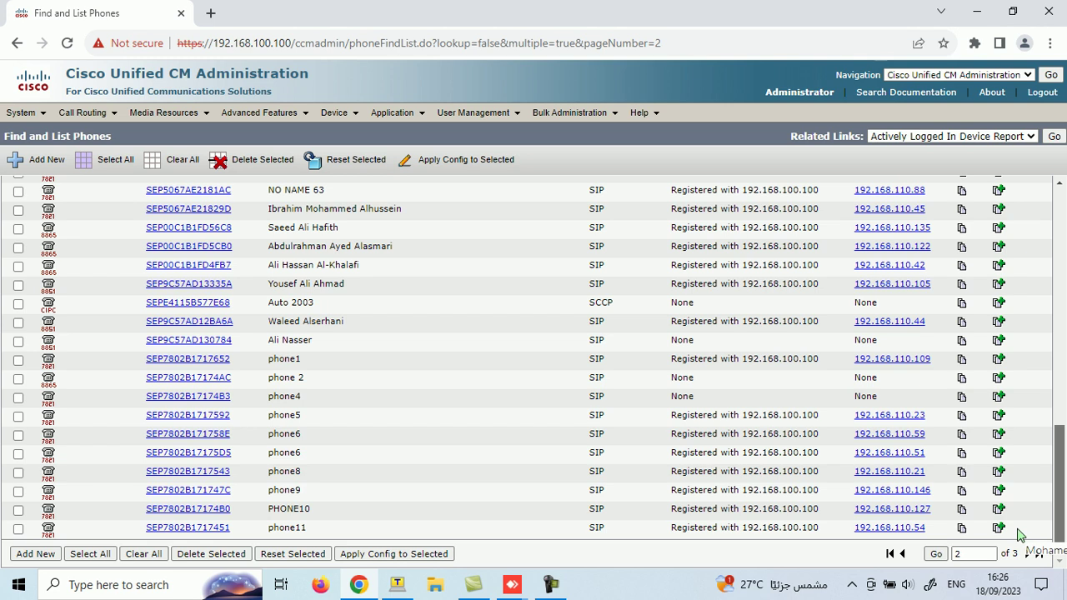
- Open phone8's web page at 192.168.110.21 in a new tab, then its configuration (SEP7802B1717543)
{"action": "left_click", "coordinate": [865, 478]}
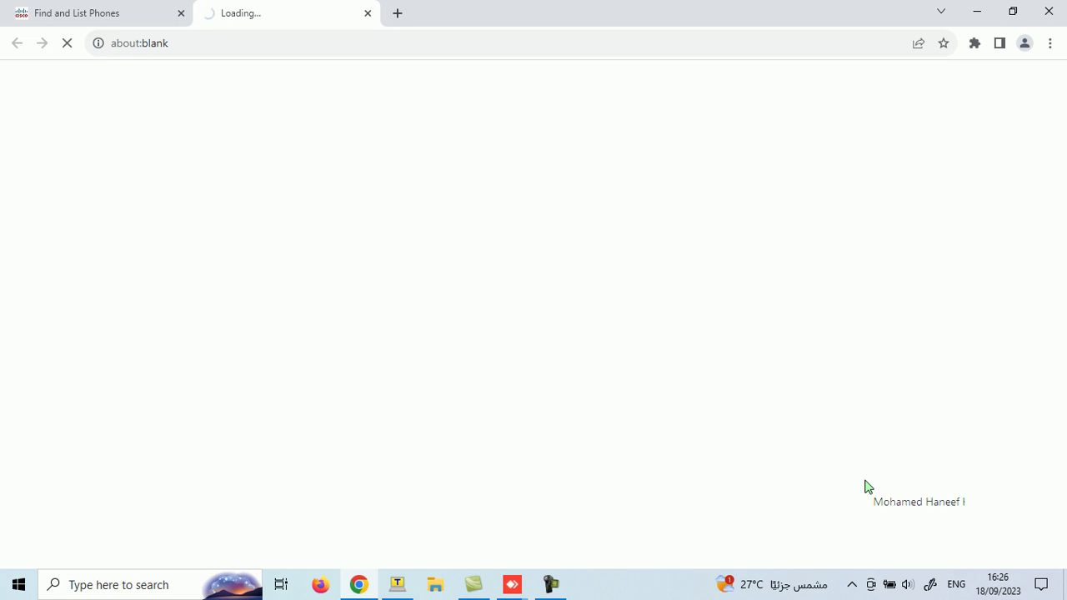
{"action": "key", "text": "ctrl+shift+Tab"}
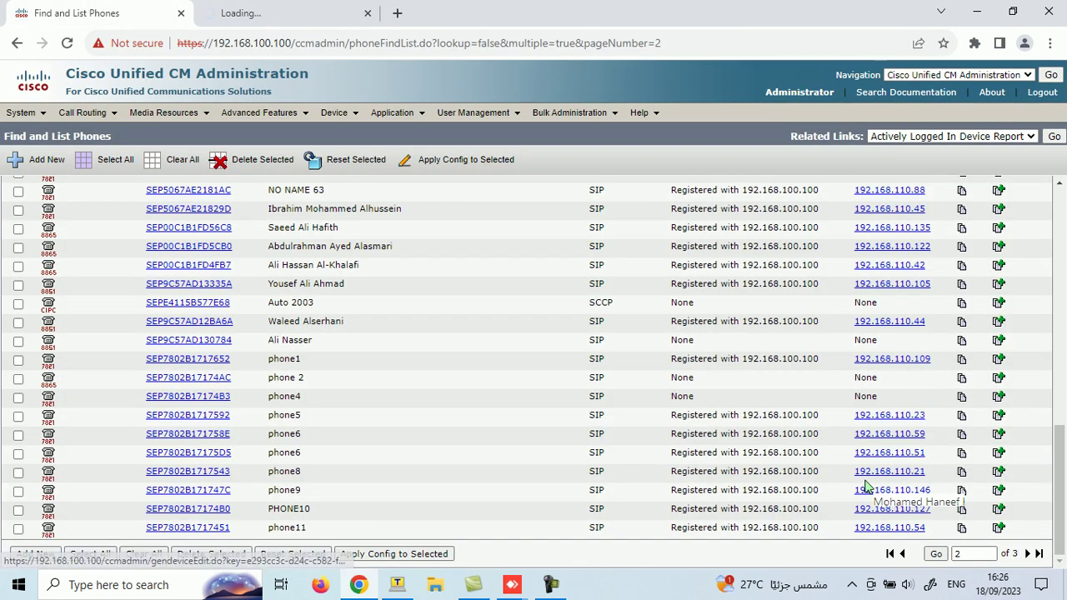
{"action": "left_click", "coordinate": [865, 487]}
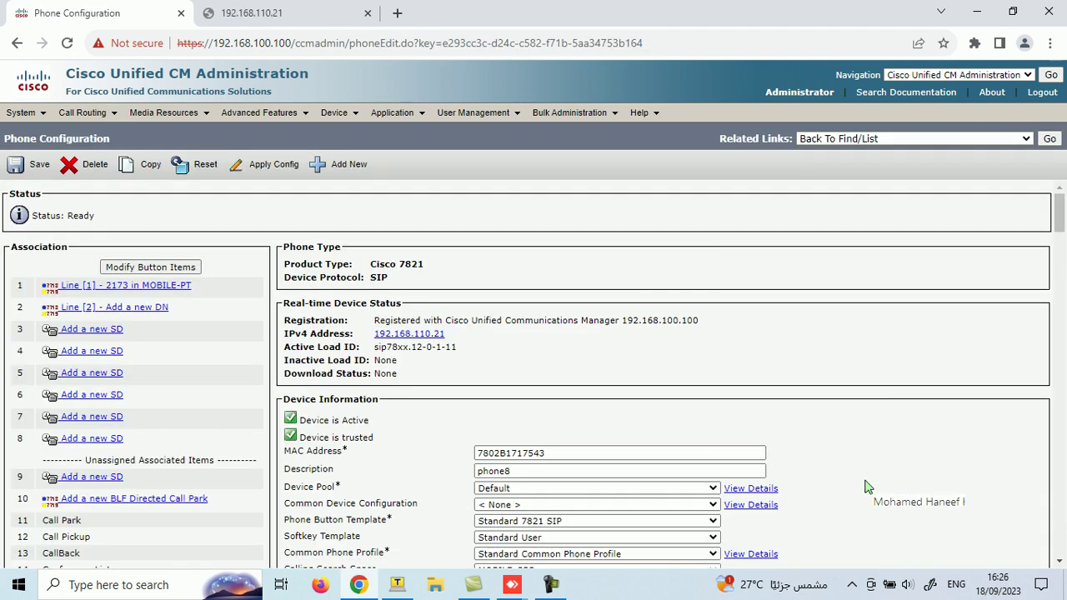
{"action": "scroll", "coordinate": [865, 487], "scroll_direction": "down", "scroll_amount": 4}
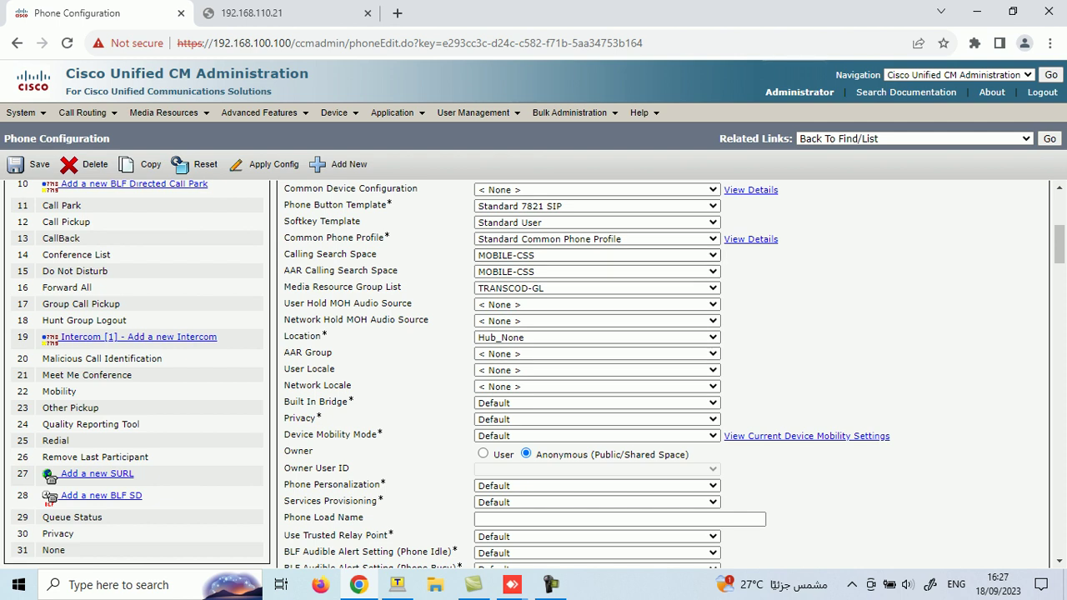
{"action": "left_click", "coordinate": [597, 255]}
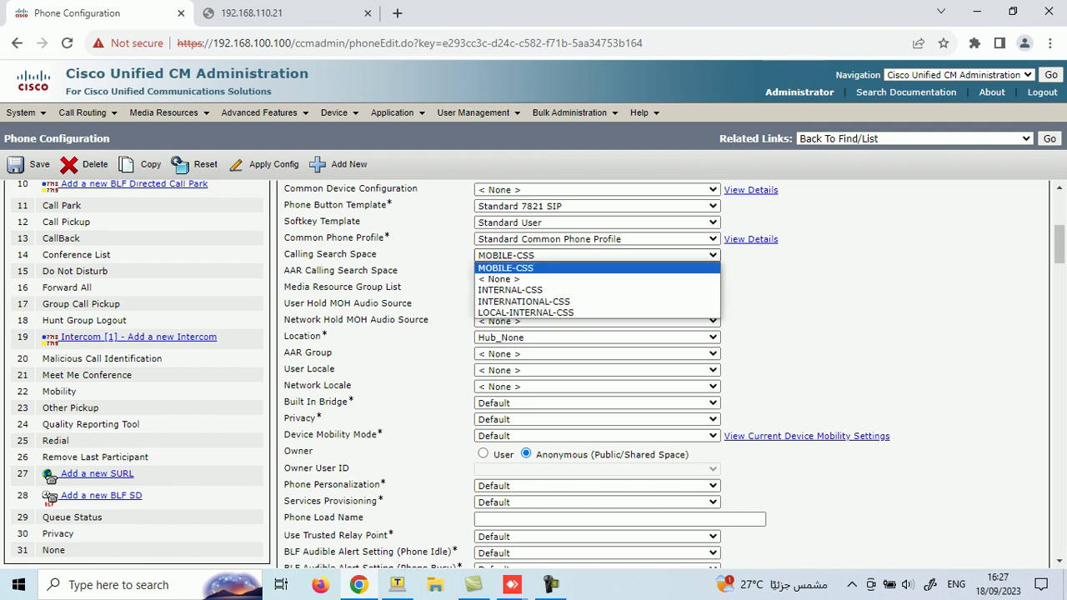
{"action": "left_click", "coordinate": [597, 267]}
{"action": "left_click", "coordinate": [596, 255]}
{"action": "key", "text": "Escape"}
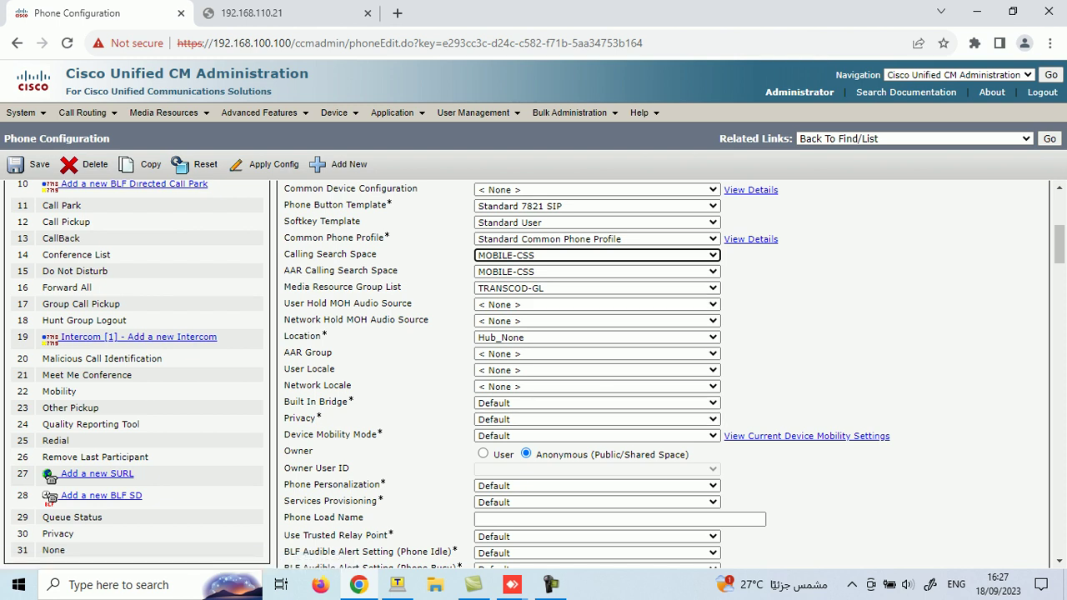
{"action": "scroll", "coordinate": [534, 375], "scroll_direction": "down", "scroll_amount": 3}
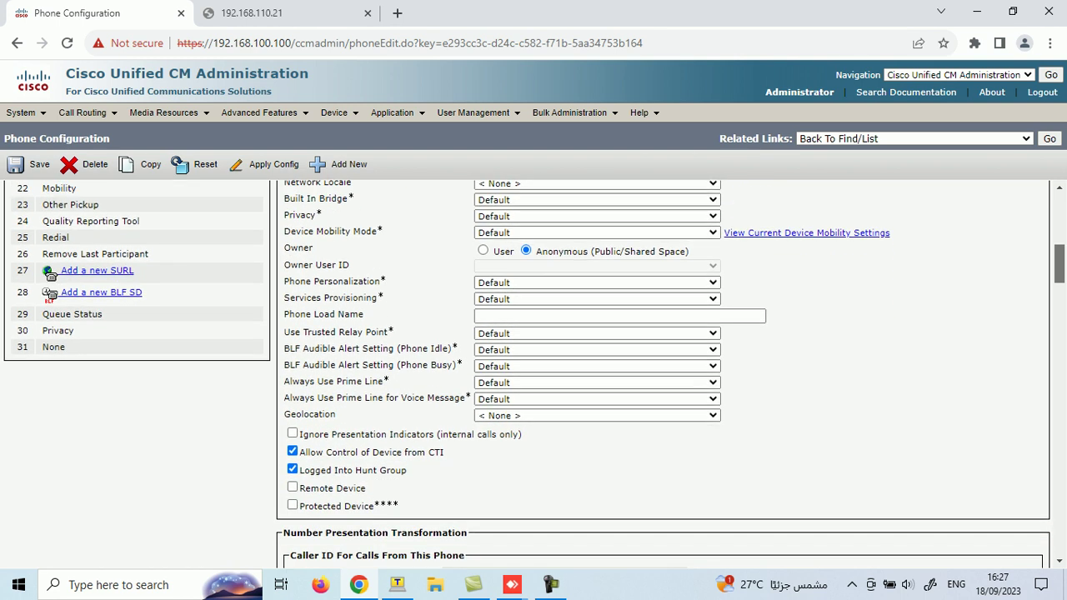
{"action": "scroll", "coordinate": [663, 374], "scroll_direction": "down", "scroll_amount": 4}
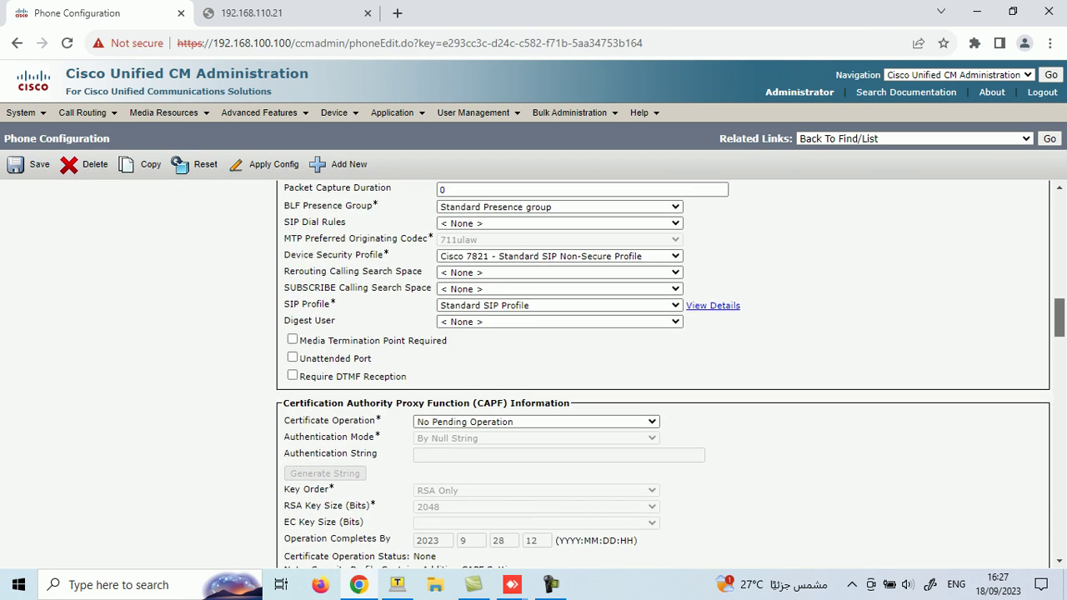
{"action": "scroll", "coordinate": [662, 374], "scroll_direction": "up", "scroll_amount": 8}
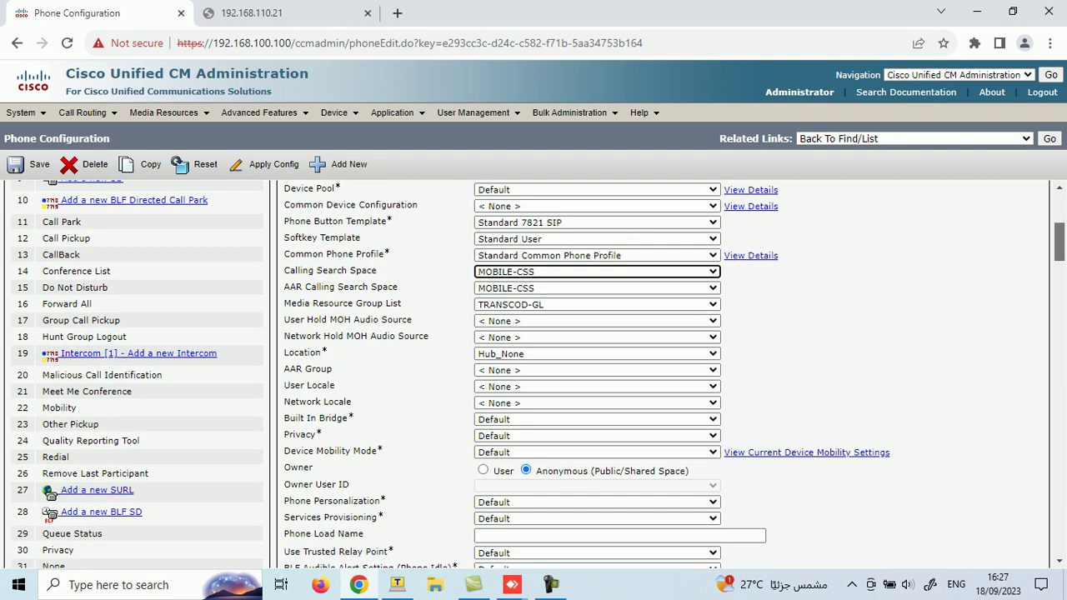
{"action": "scroll", "coordinate": [663, 374], "scroll_direction": "up", "scroll_amount": 2}
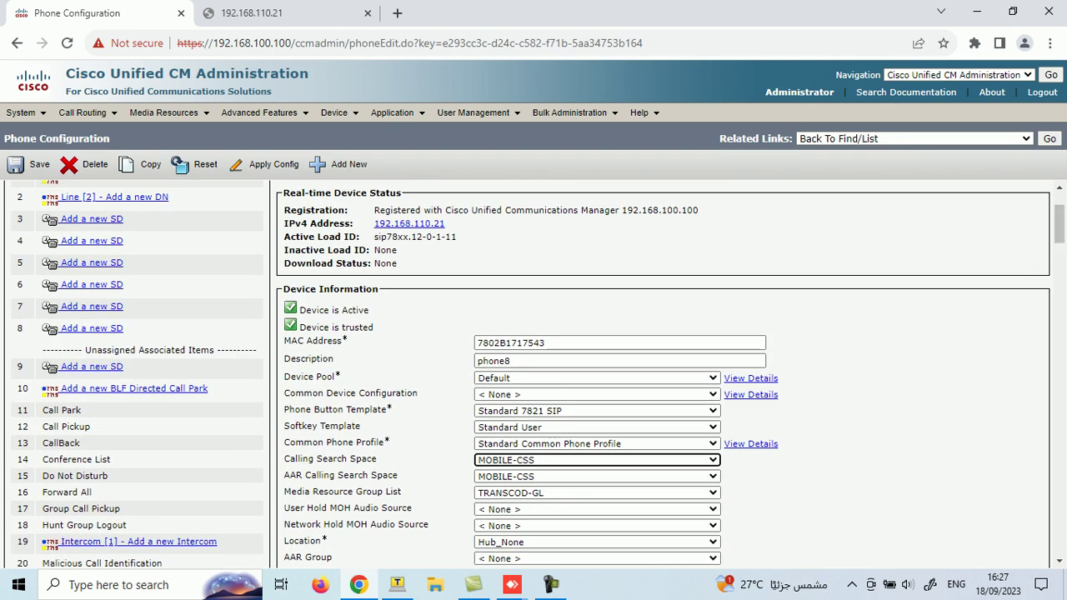
{"action": "left_click", "coordinate": [597, 427]}
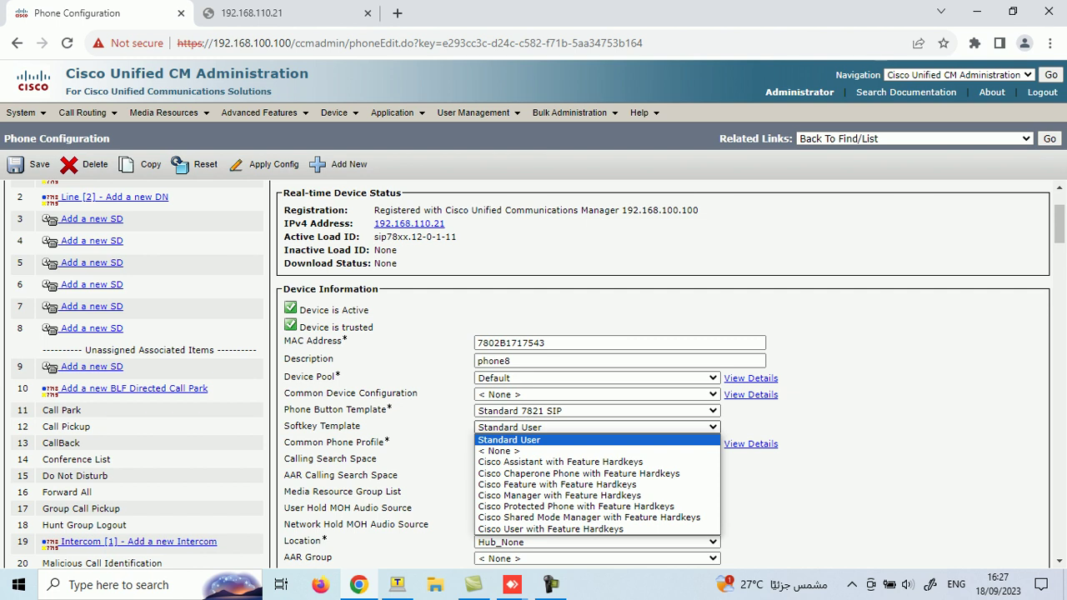
{"action": "key", "text": "Escape"}
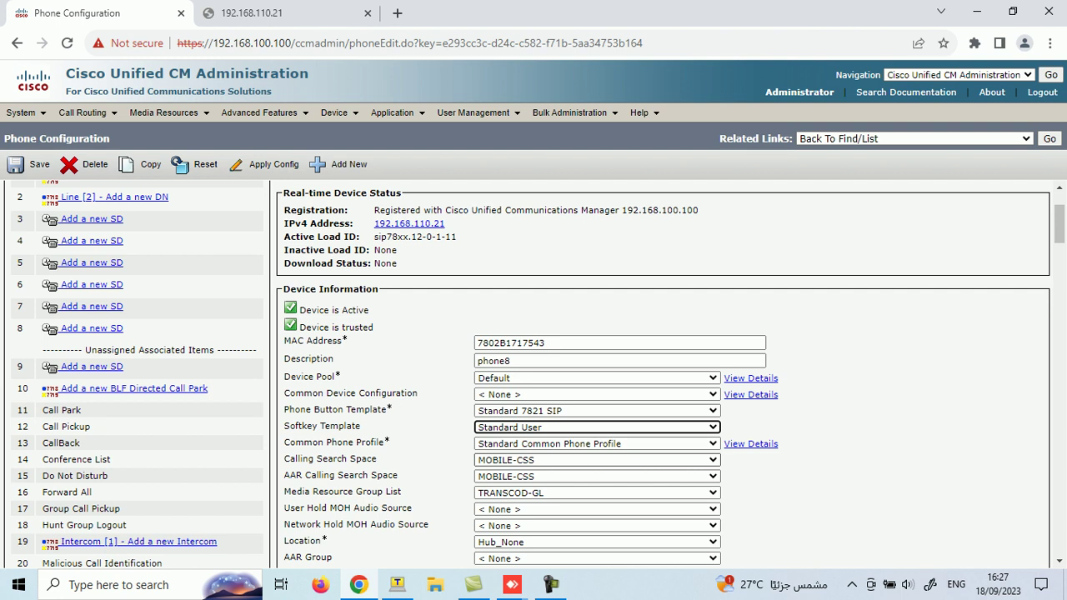
{"action": "left_click", "coordinate": [596, 460]}
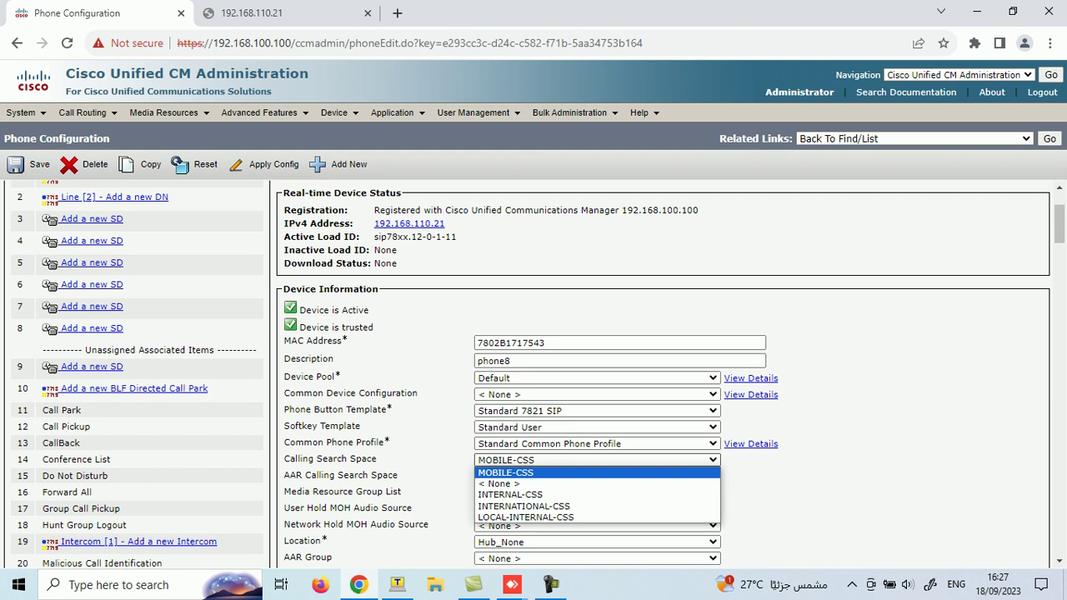
{"action": "key", "text": "Escape"}
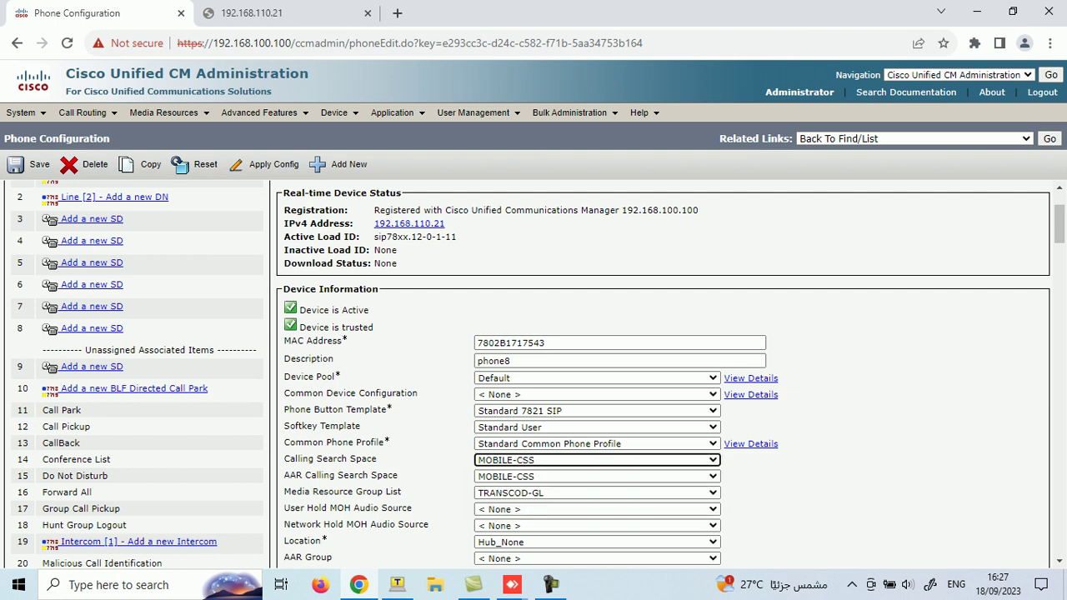
{"action": "key", "text": "Tab"}
{"action": "key", "text": "Tab"}
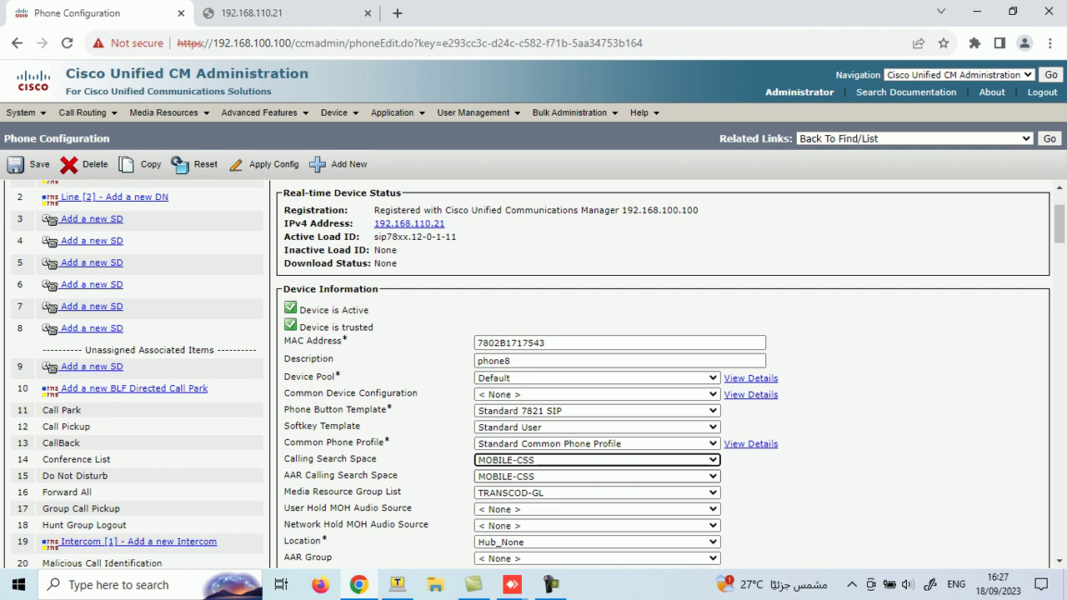
{"action": "key", "text": "alt+Down"}
{"action": "key", "text": "Escape"}
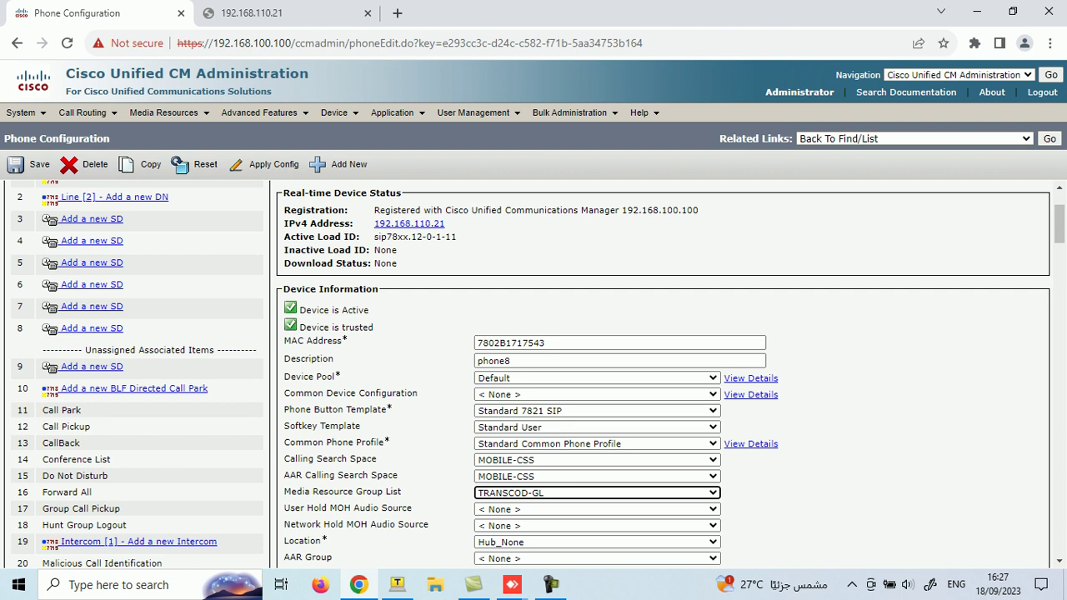
{"action": "left_click", "coordinate": [596, 378]}
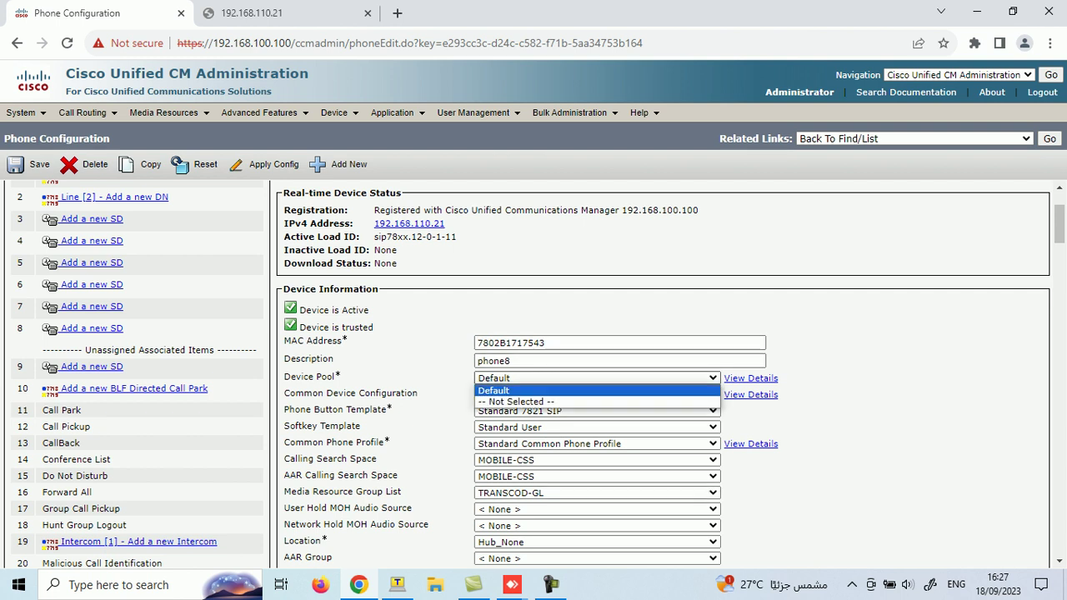
{"action": "key", "text": "Escape"}
{"action": "key", "text": "Tab"}
{"action": "key", "text": "alt+Down"}
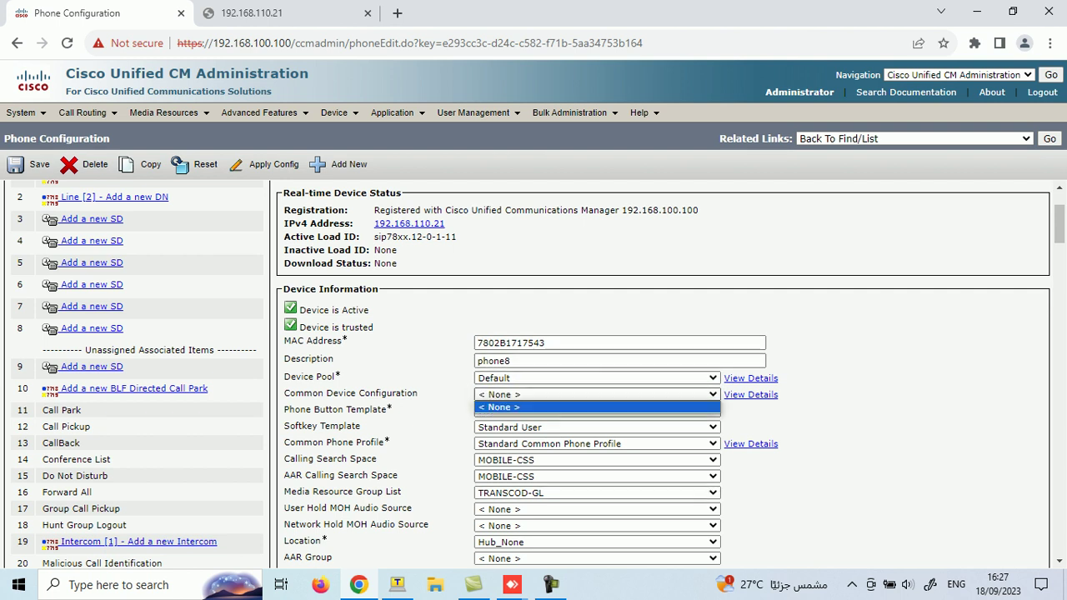
{"action": "key", "text": "Escape"}
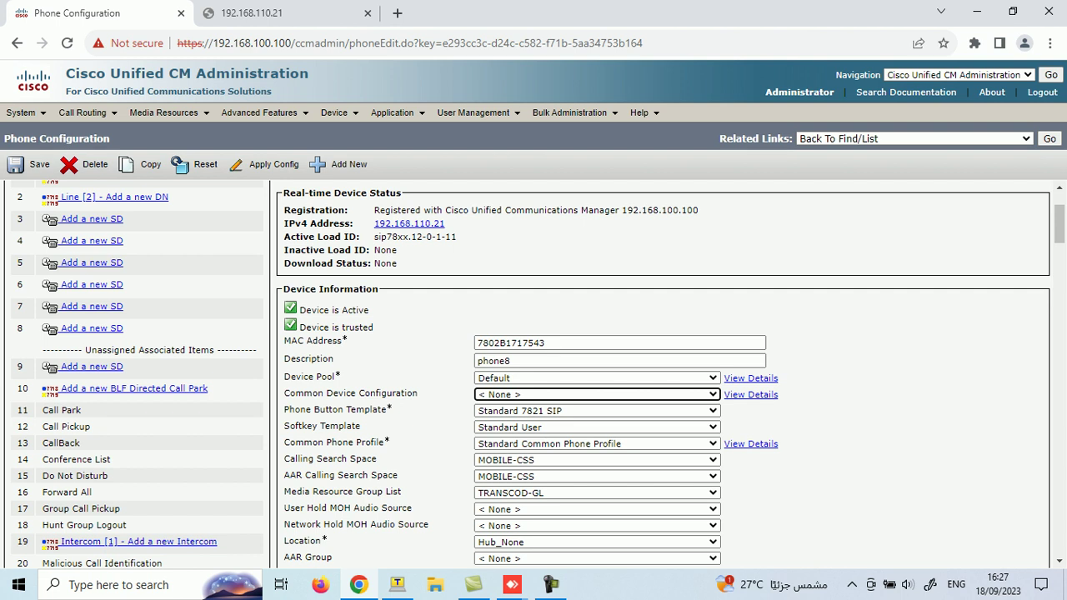
{"action": "scroll", "coordinate": [534, 375], "scroll_direction": "up", "scroll_amount": 2}
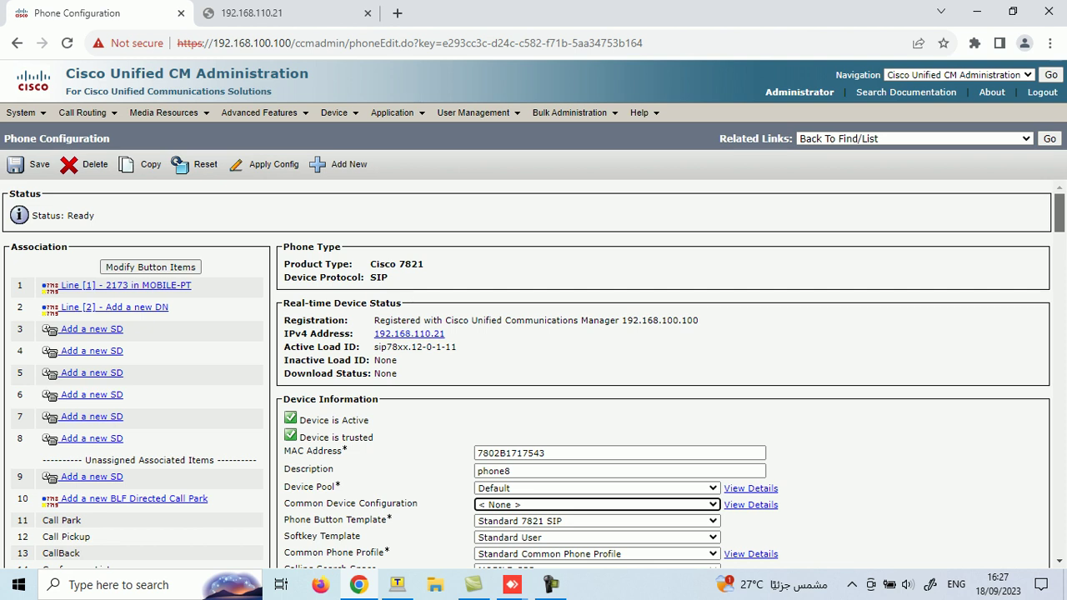
{"action": "mouse_move", "coordinate": [550, 583]}
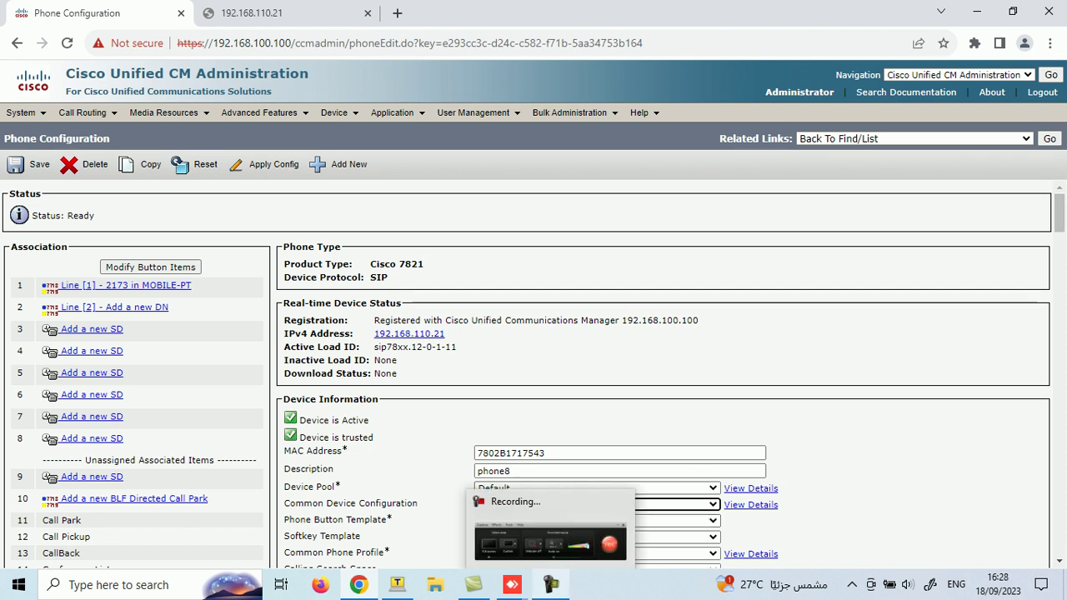
- In the Tera Term COM4 session, insert 'connection plar opx 2173' at the config-voiceport prompt without entering it
{"action": "left_click", "coordinate": [397, 584]}
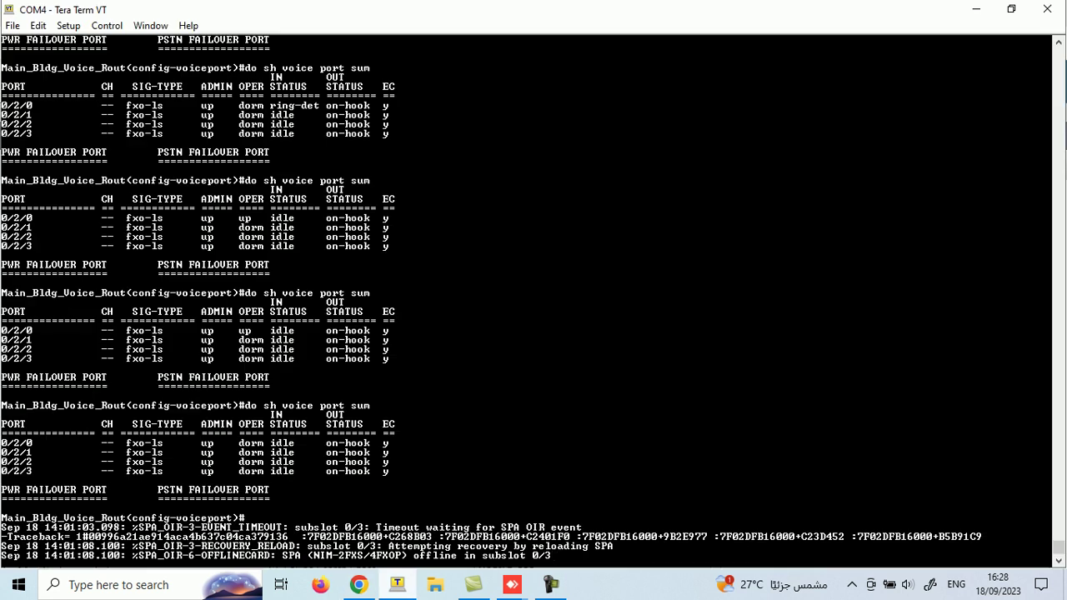
{"action": "key", "text": "alt+v"}
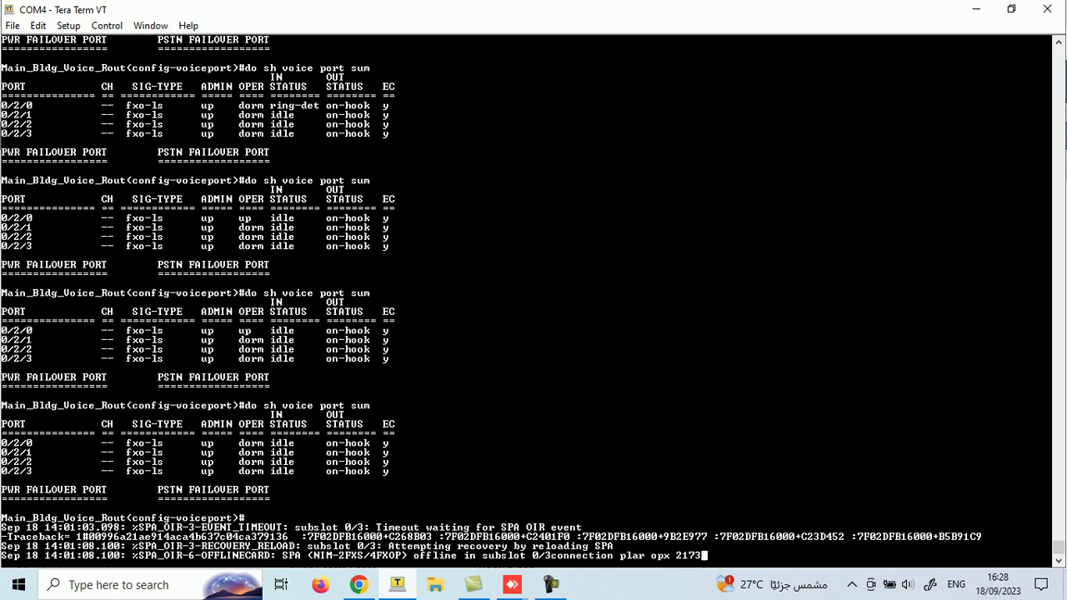
- Set line 2173's Route Partition to INTERNATIONAL-PT, save it, and go back to phone8's configuration
{"action": "left_click", "coordinate": [358, 584]}
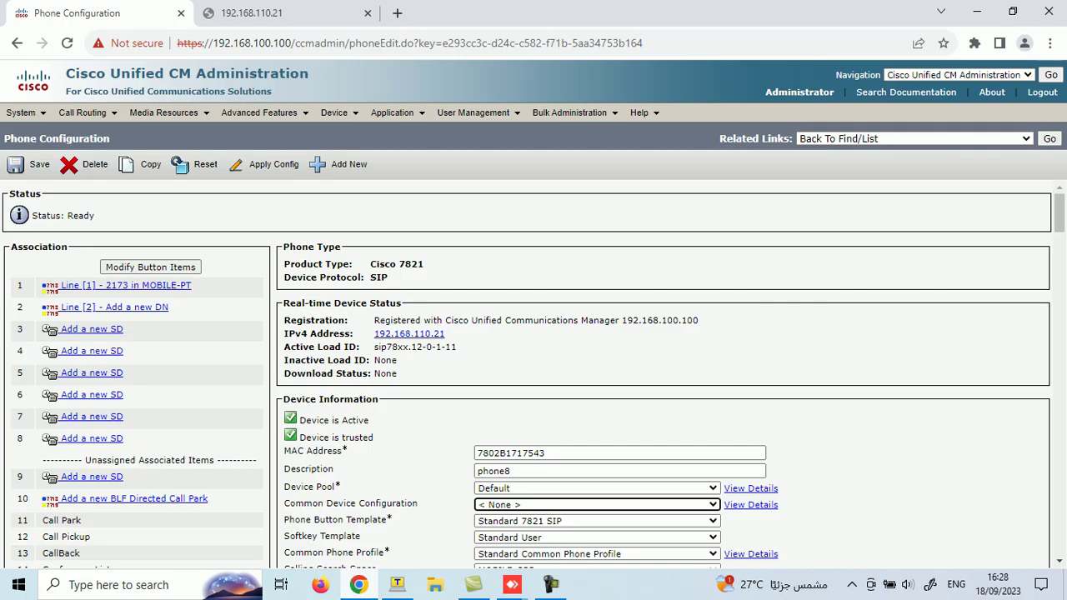
{"action": "left_click", "coordinate": [125, 285]}
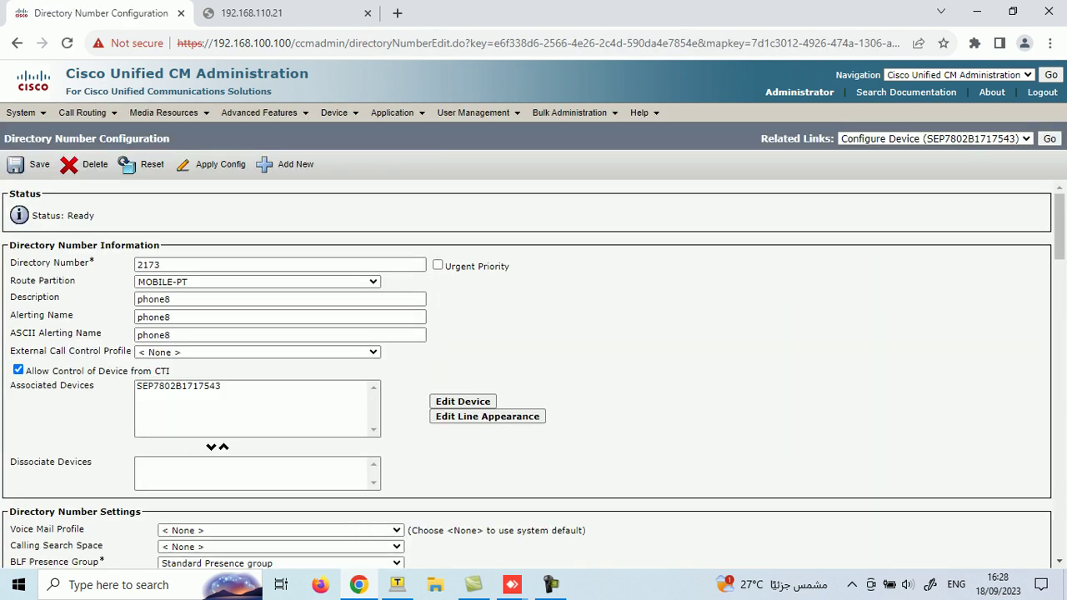
{"action": "left_click", "coordinate": [256, 282]}
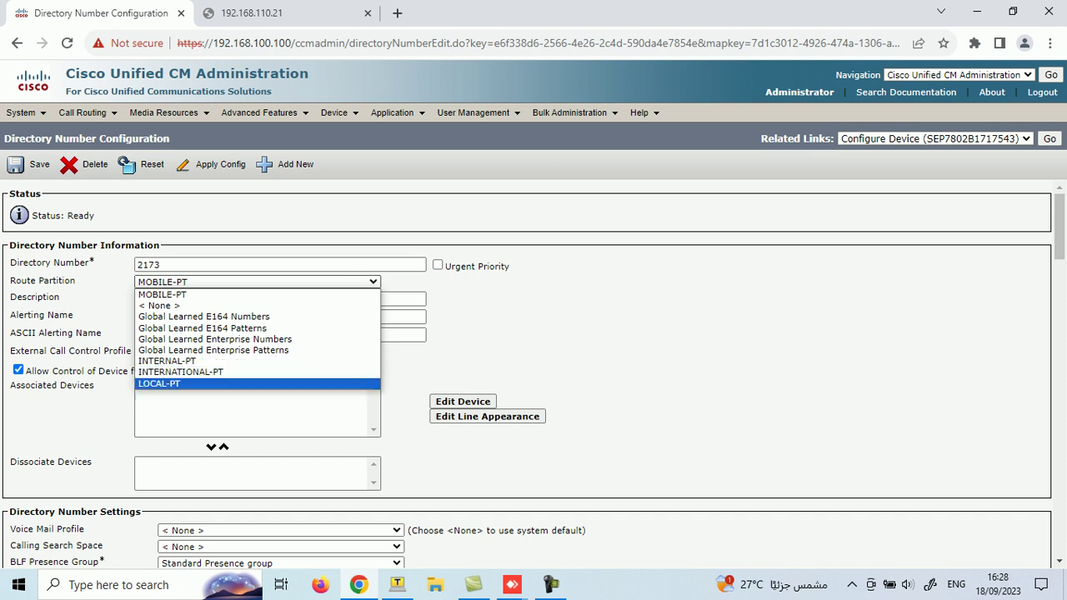
{"action": "left_click", "coordinate": [180, 372]}
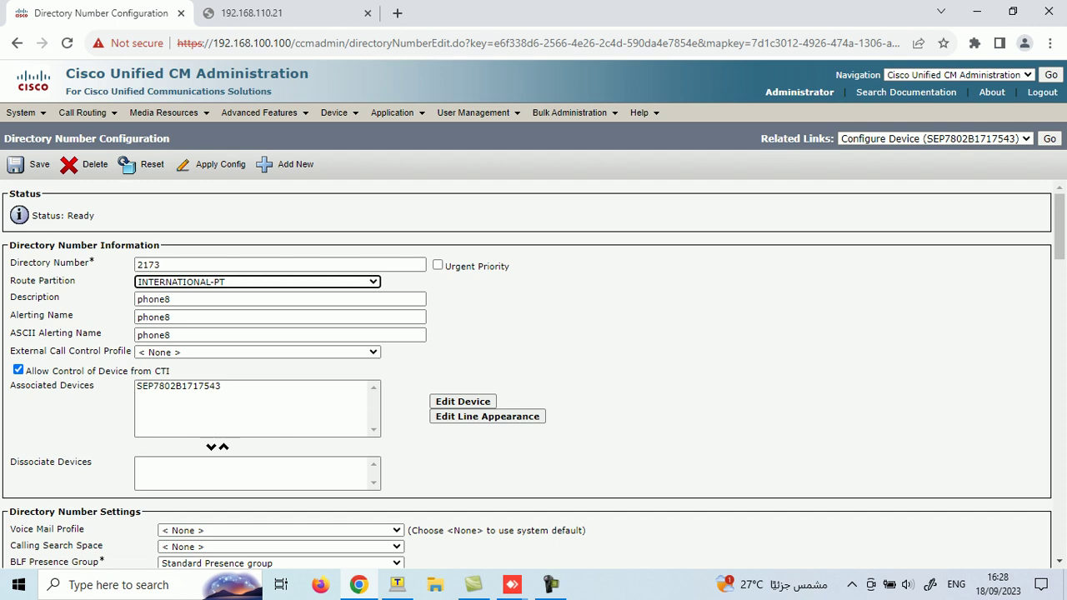
{"action": "scroll", "coordinate": [534, 372], "scroll_direction": "down", "scroll_amount": 15}
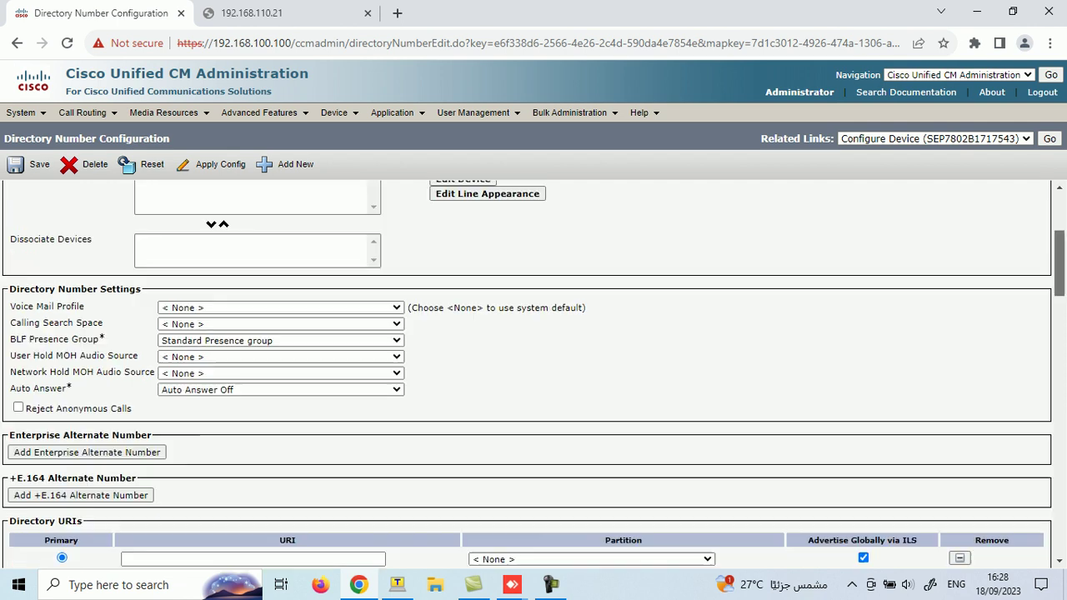
{"action": "scroll", "coordinate": [533, 373], "scroll_direction": "up", "scroll_amount": 5}
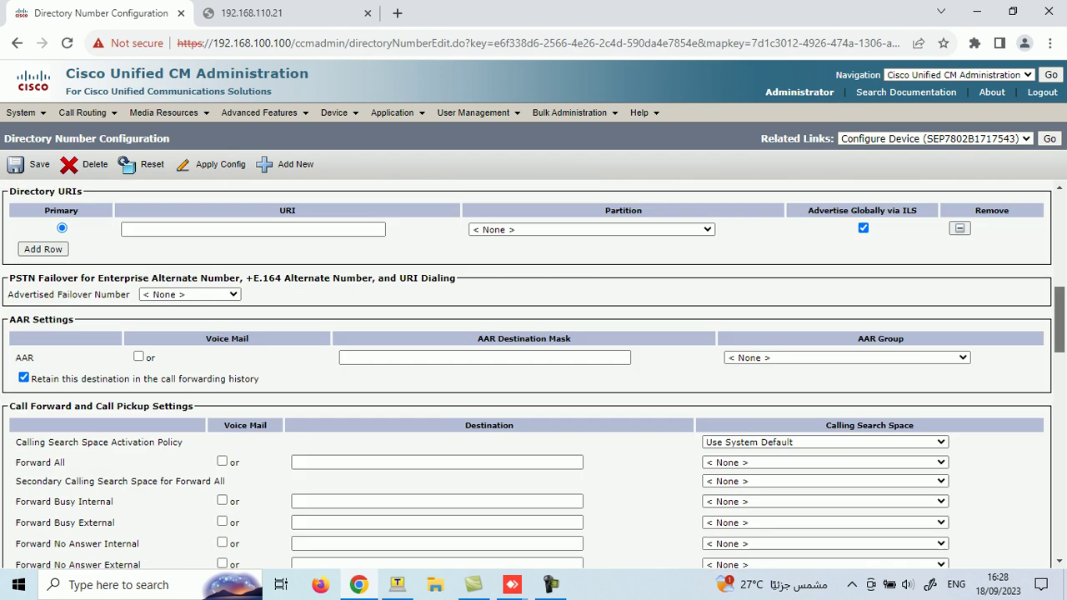
{"action": "scroll", "coordinate": [533, 372], "scroll_direction": "up", "scroll_amount": 10}
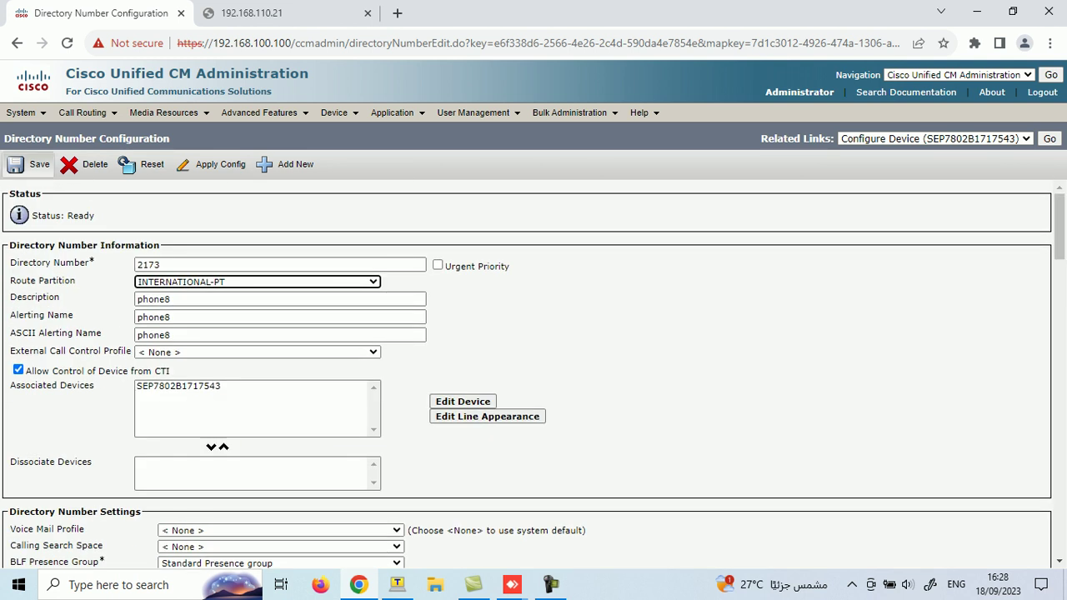
{"action": "left_click", "coordinate": [27, 165]}
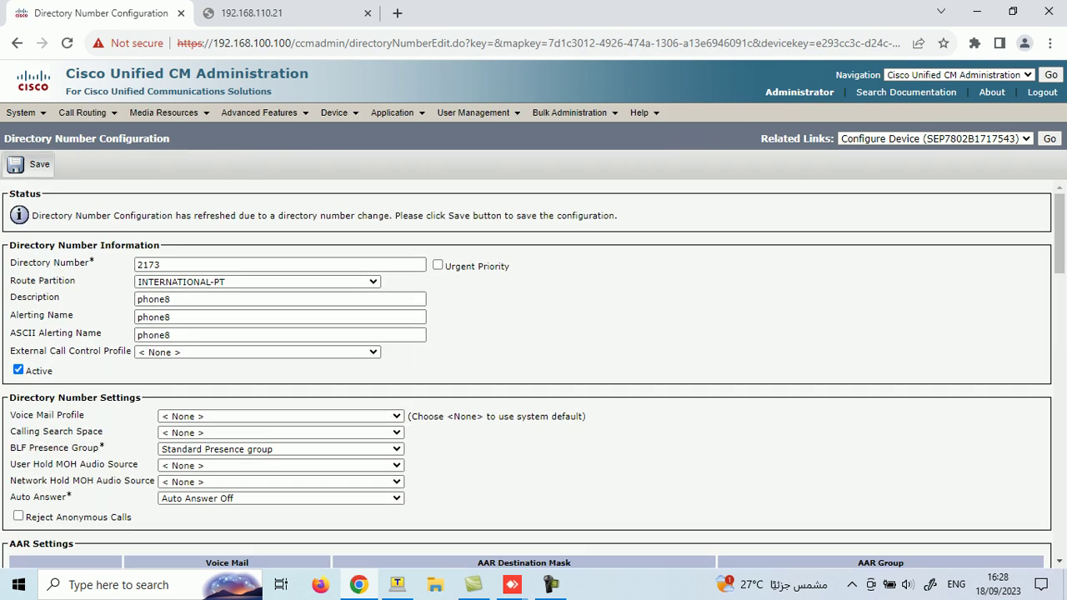
{"action": "left_click", "coordinate": [34, 165]}
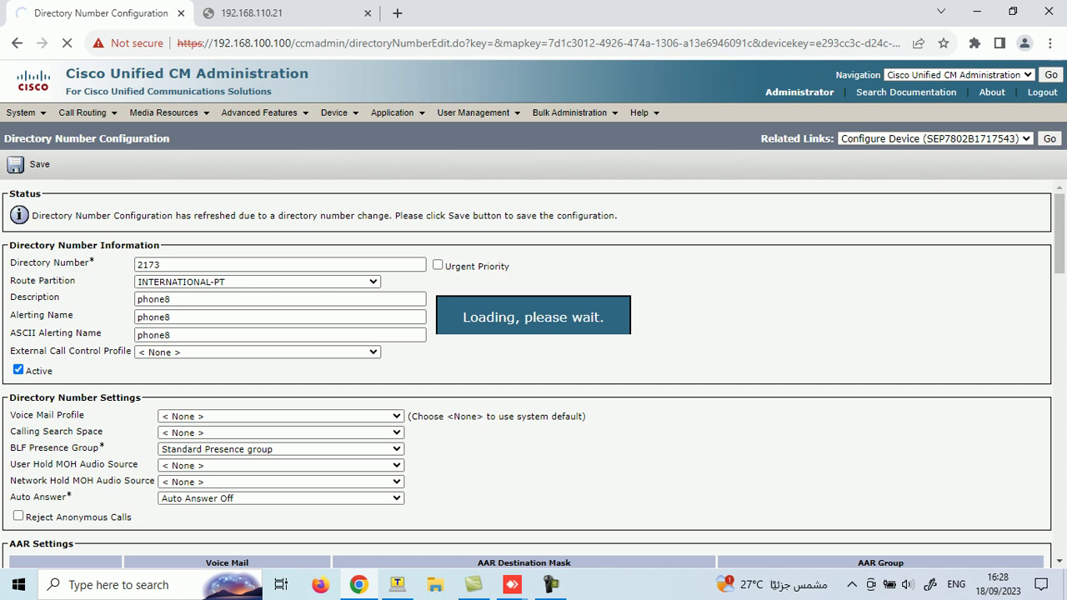
{"action": "scroll", "coordinate": [533, 375], "scroll_direction": "down", "scroll_amount": 5}
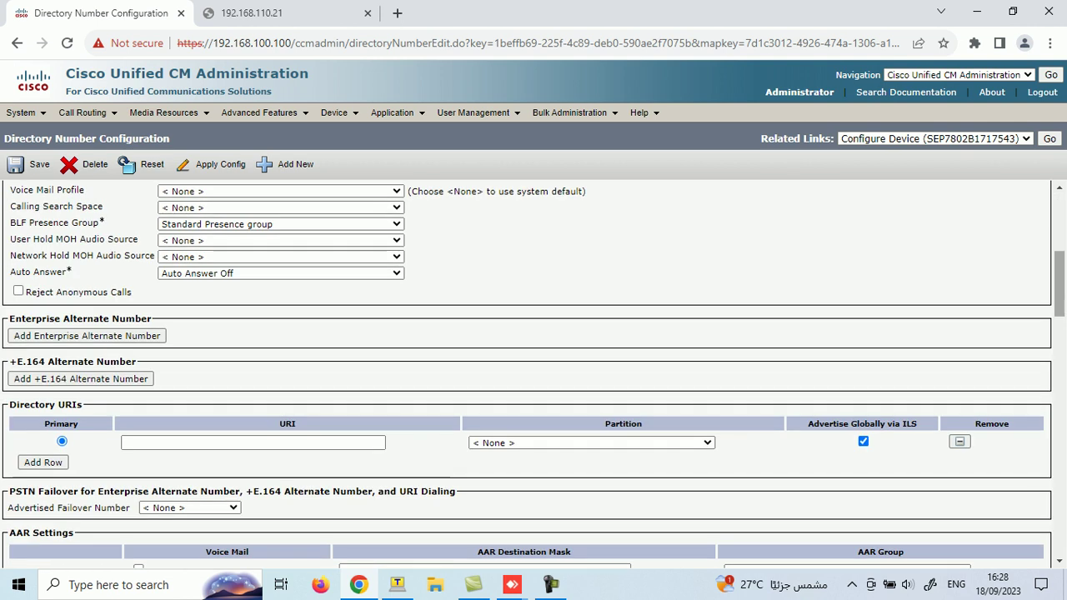
{"action": "left_click", "coordinate": [1049, 138]}
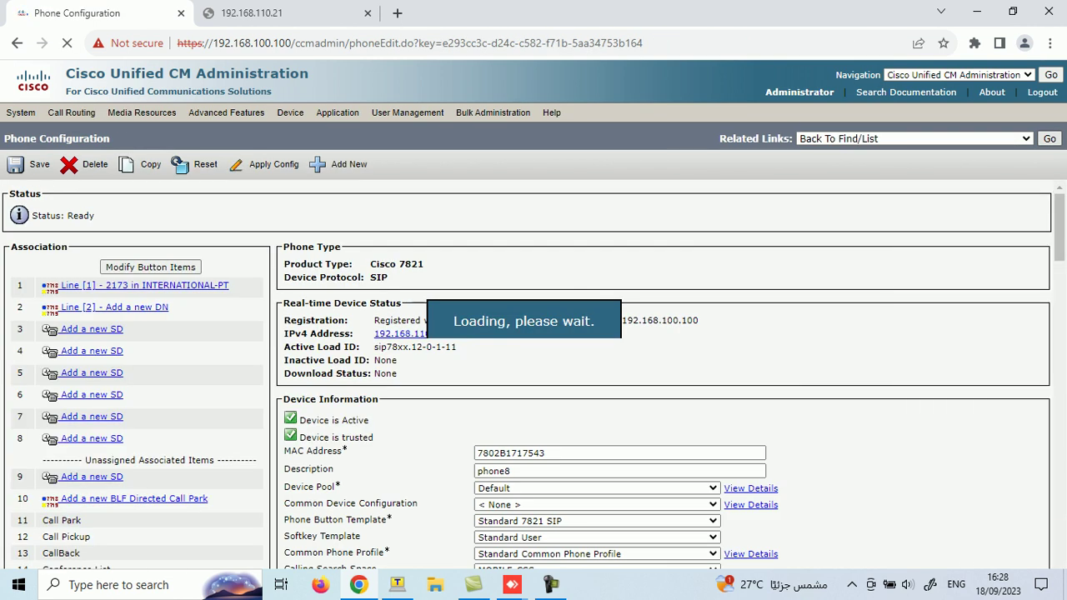
- Apply the saved configuration to phone8 and confirm with OK
{"action": "left_click", "coordinate": [196, 164]}
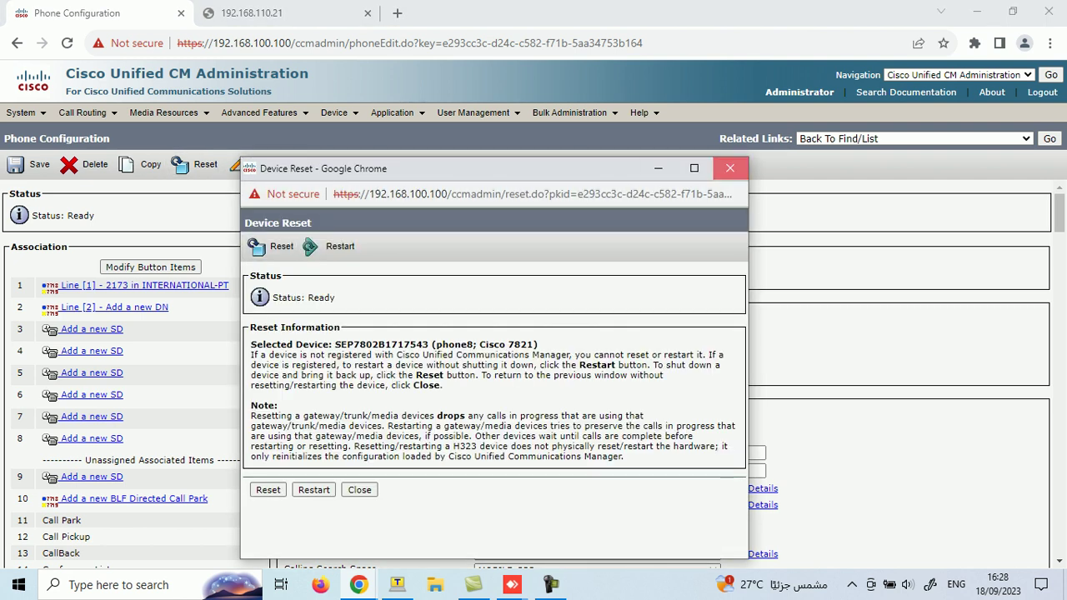
{"action": "left_click", "coordinate": [730, 167]}
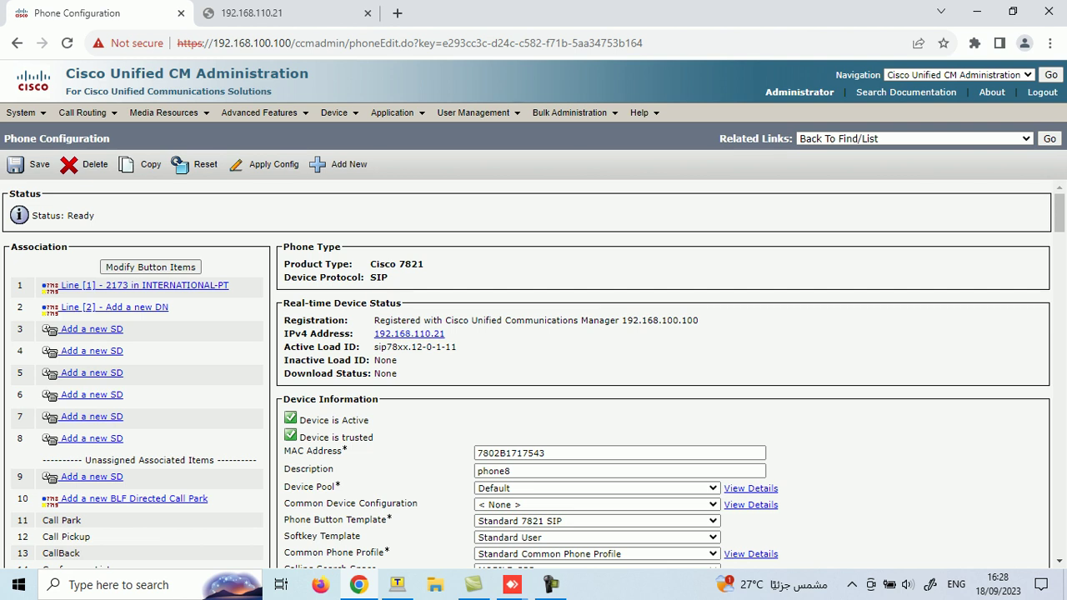
{"action": "left_click", "coordinate": [262, 164]}
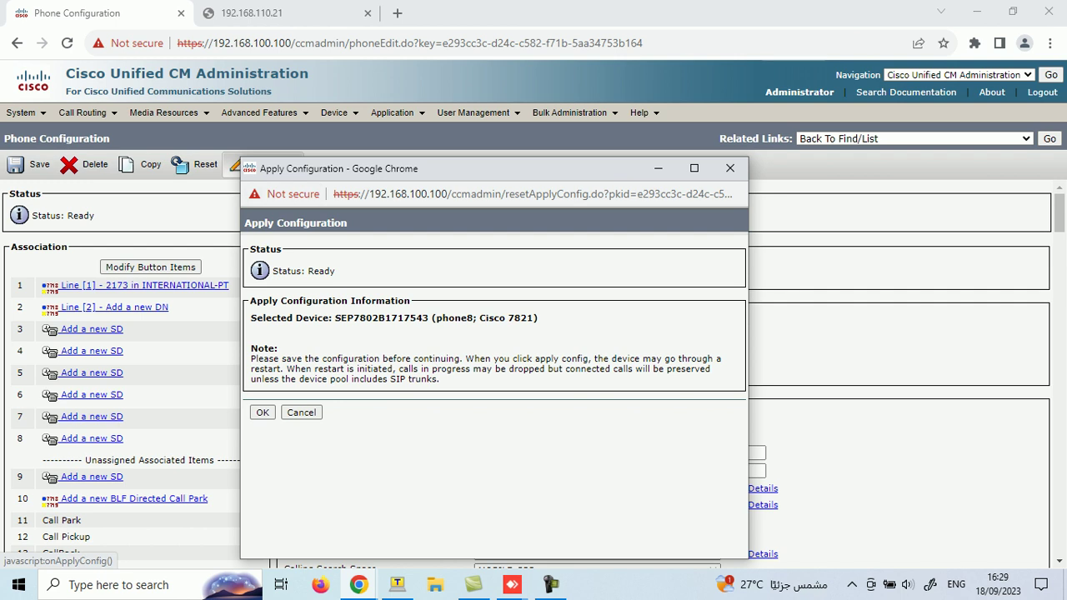
{"action": "left_click", "coordinate": [261, 411]}
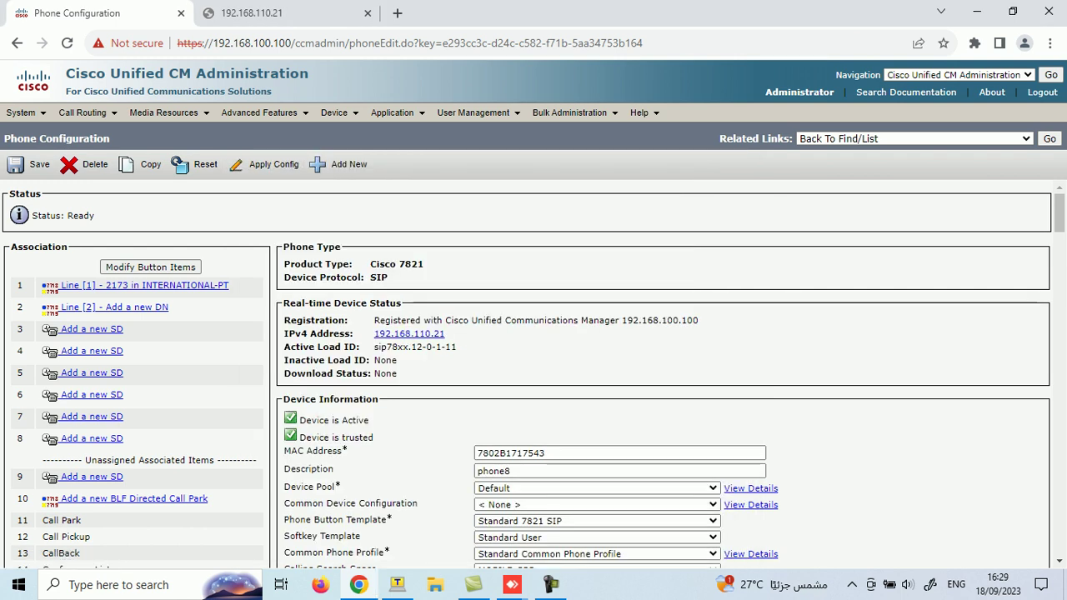
- Restart phone8 from the Reset window, open the phone list, and return to Tera Term
{"action": "left_click", "coordinate": [197, 164]}
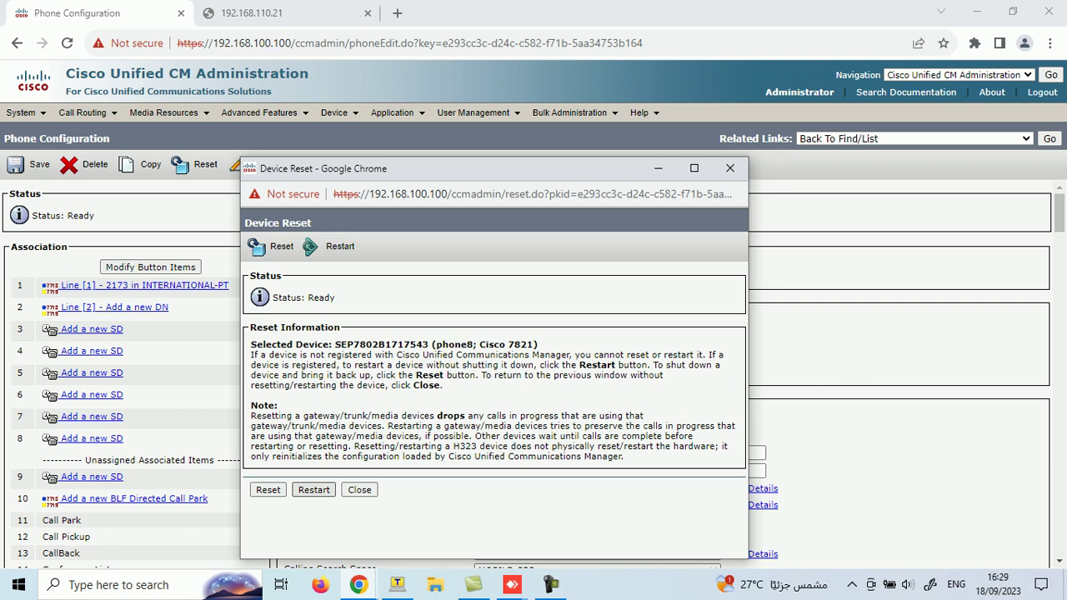
{"action": "left_click", "coordinate": [314, 490]}
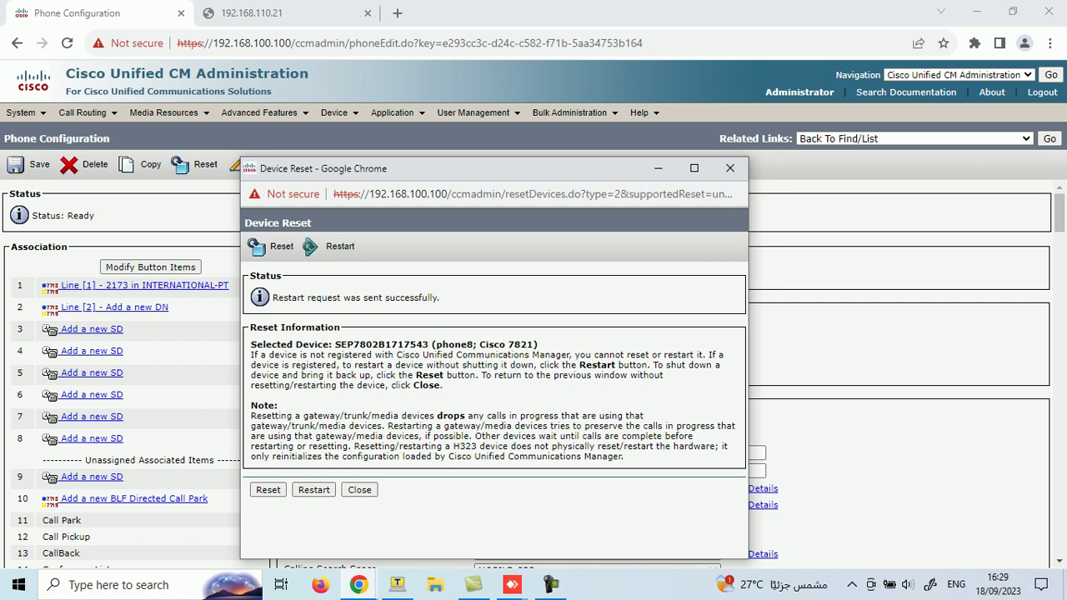
{"action": "left_click", "coordinate": [729, 167]}
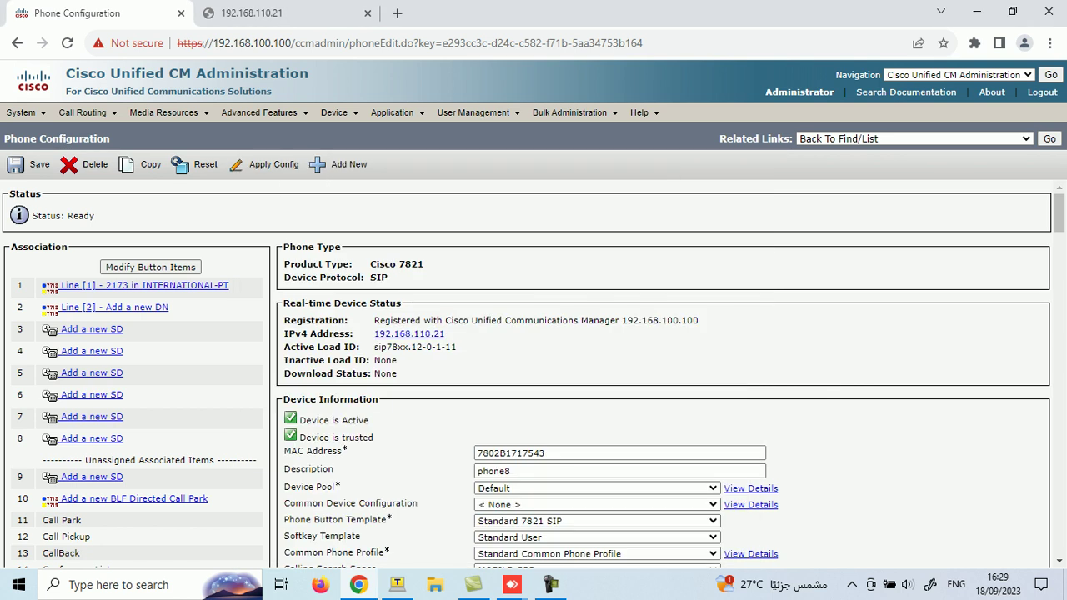
{"action": "mouse_move", "coordinate": [337, 112]}
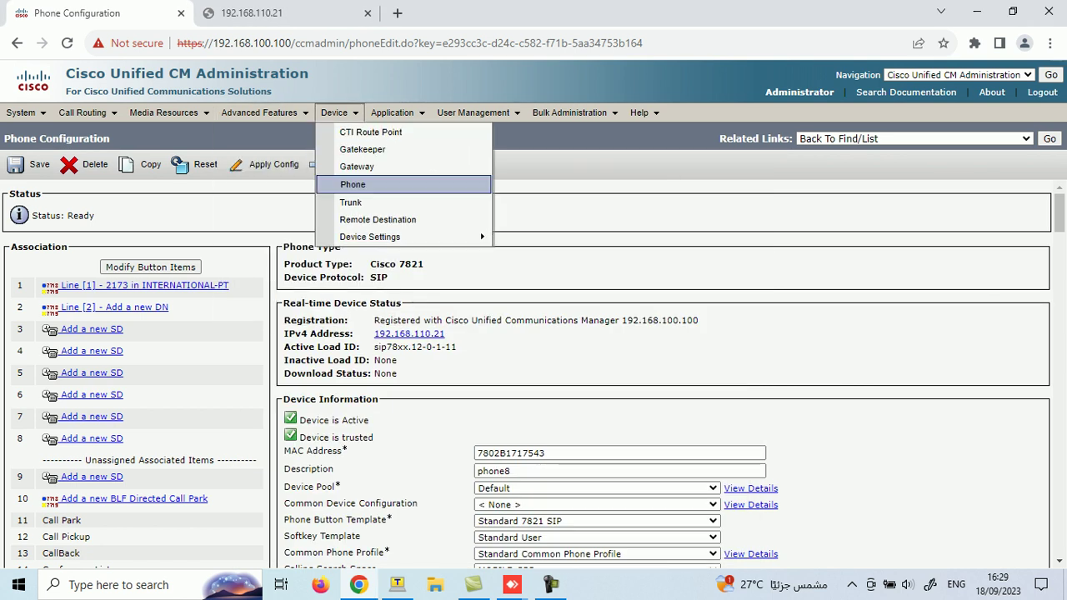
{"action": "left_click", "coordinate": [352, 185]}
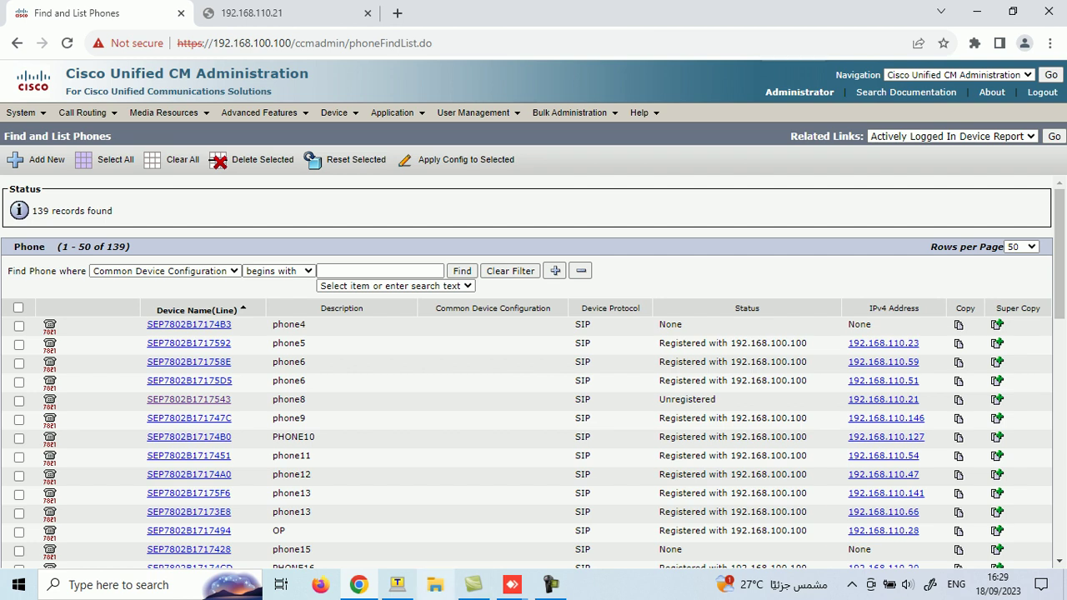
{"action": "left_click", "coordinate": [396, 584]}
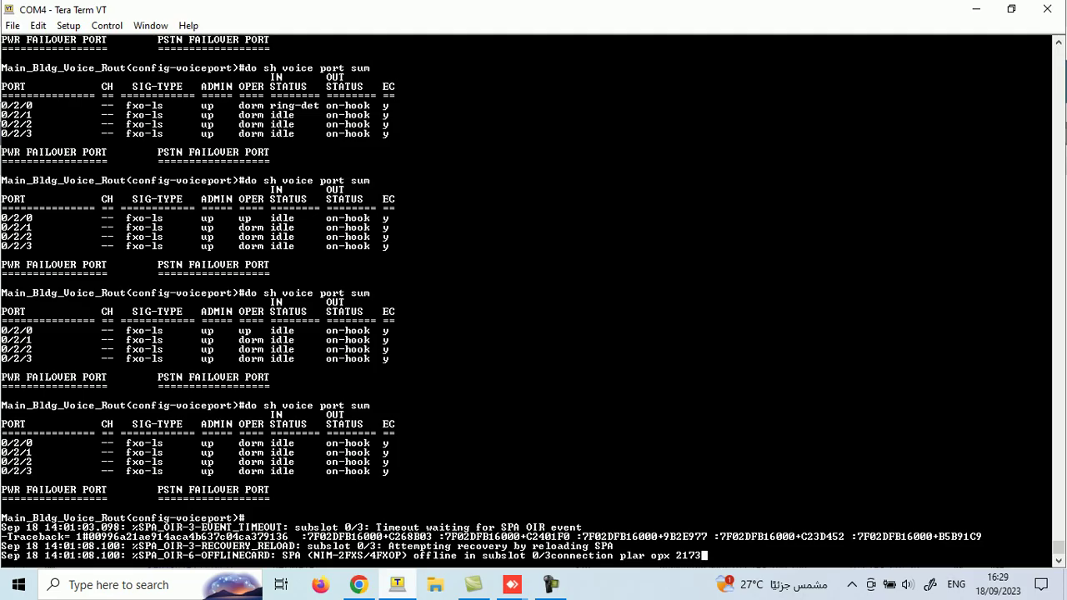
- Clear the staged command and enter configuration for voice-port 0/2/0
{"action": "key", "text": "BackSpace"}
{"action": "key", "text": "BackSpace"}
{"action": "key", "text": "BackSpace"}
{"action": "key", "text": "BackSpace"}
{"action": "key", "text": "BackSpace"}
{"action": "key", "text": "BackSpace"}
{"action": "key", "text": "BackSpace"}
{"action": "key", "text": "BackSpace"}
{"action": "key", "text": "BackSpace"}
{"action": "key", "text": "BackSpace"}
{"action": "key", "text": "BackSpace"}
{"action": "key", "text": "BackSpace"}
{"action": "key", "text": "BackSpace"}
{"action": "key", "text": "BackSpace"}
{"action": "key", "text": "BackSpace"}
{"action": "key", "text": "BackSpace"}
{"action": "key", "text": "BackSpace"}
{"action": "key", "text": "BackSpace"}
{"action": "key", "text": "BackSpace"}
{"action": "key", "text": "BackSpace"}
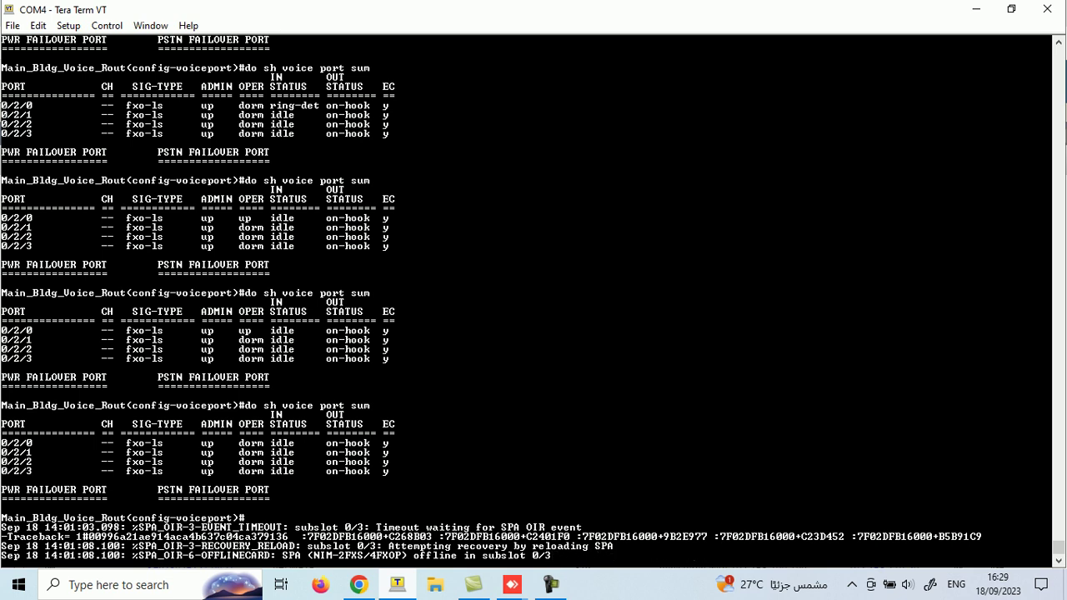
{"action": "key", "text": "Return"}
{"action": "key", "text": "Return"}
{"action": "key", "text": "Return"}
{"action": "key", "text": "Return"}
{"action": "key", "text": "Return"}
{"action": "key", "text": "Return"}
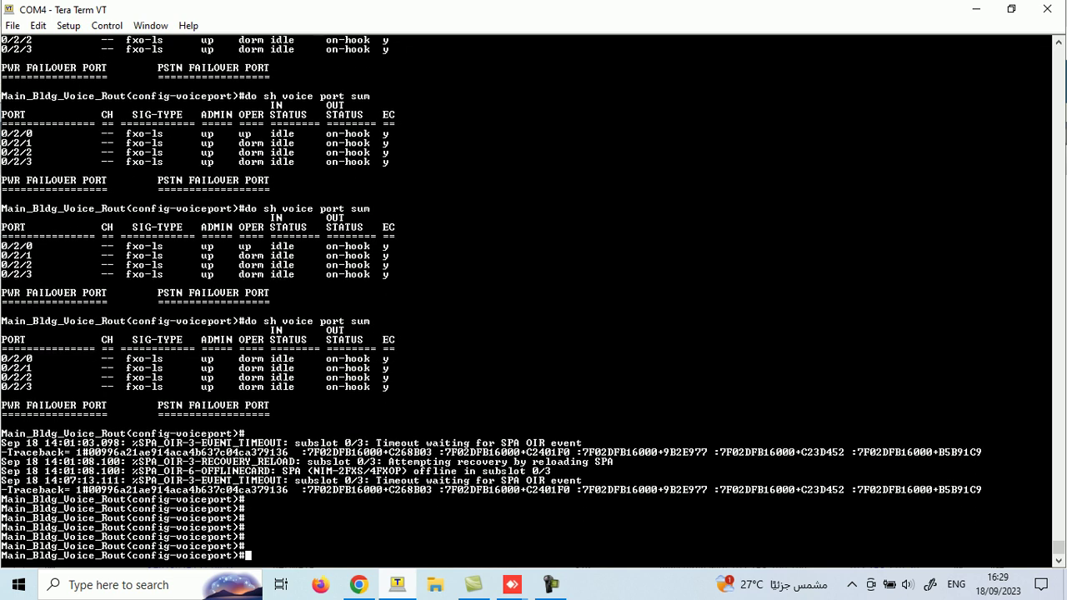
{"action": "key", "text": "Return"}
{"action": "key", "text": "Return"}
{"action": "key", "text": "Return"}
{"action": "type", "text": "voice"}
{"action": "key", "text": "Return"}
{"action": "type", "text": "voice-class"}
{"action": "key", "text": "BackSpace"}
{"action": "key", "text": "BackSpace"}
{"action": "key", "text": "BackSpace"}
{"action": "key", "text": "BackSpace"}
{"action": "key", "text": "BackSpace"}
{"action": "key", "text": "BackSpace"}
{"action": "key", "text": "BackSpace"}
{"action": "key", "text": "BackSpace"}
{"action": "key", "text": "BackSpace"}
{"action": "key", "text": "BackSpace"}
{"action": "key", "text": "BackSpace"}
{"action": "type", "text": "con"}
{"action": "key", "text": "Tab"}
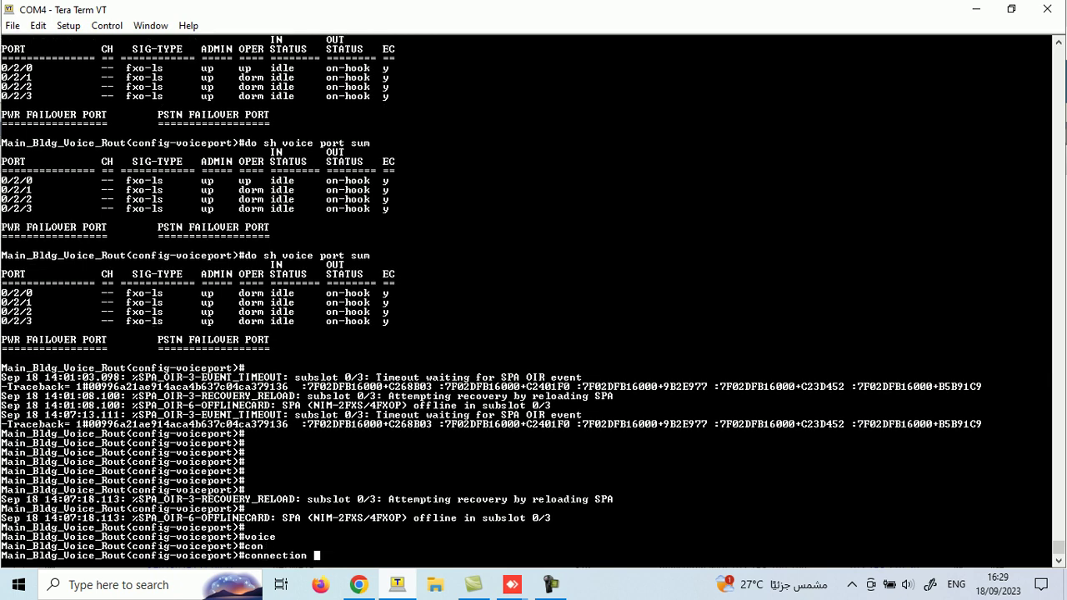
{"action": "type", "text": "pla"}
{"action": "key", "text": "Tab"}
{"action": "type", "text": "r o"}
{"action": "key", "text": "Tab"}
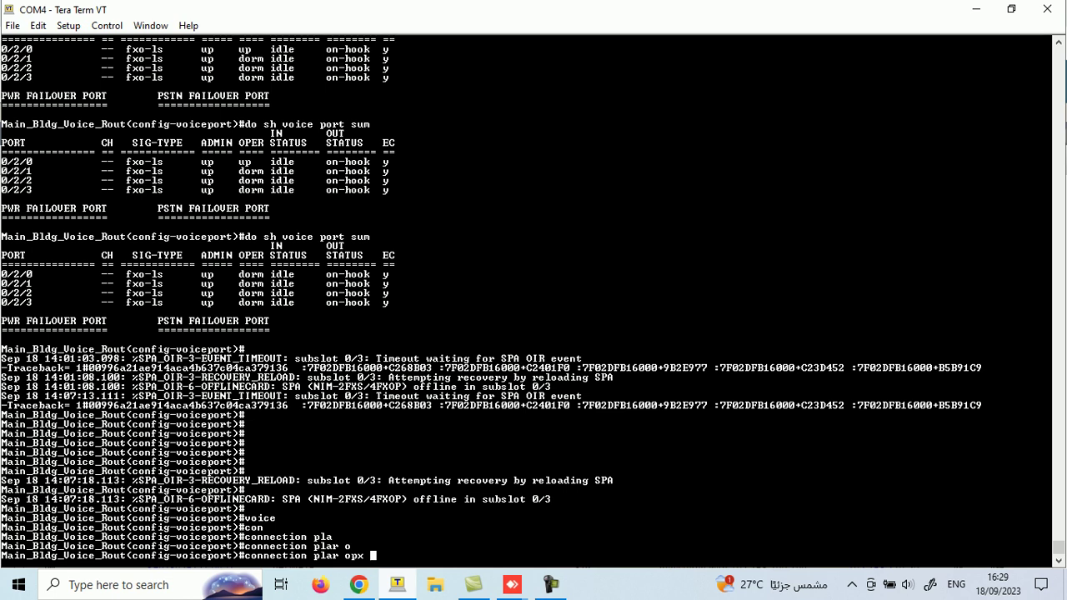
{"action": "key", "text": "BackSpace"}
{"action": "key", "text": "BackSpace"}
{"action": "key", "text": "BackSpace"}
{"action": "key", "text": "BackSpace"}
{"action": "key", "text": "BackSpace"}
{"action": "key", "text": "BackSpace"}
{"action": "key", "text": "BackSpace"}
{"action": "key", "text": "BackSpace"}
{"action": "key", "text": "BackSpace"}
{"action": "key", "text": "BackSpace"}
{"action": "key", "text": "BackSpace"}
{"action": "key", "text": "BackSpace"}
{"action": "key", "text": "BackSpace"}
{"action": "key", "text": "BackSpace"}
{"action": "key", "text": "BackSpace"}
{"action": "key", "text": "BackSpace"}
{"action": "key", "text": "BackSpace"}
{"action": "key", "text": "BackSpace"}
{"action": "key", "text": "BackSpace"}
{"action": "key", "text": "BackSpace"}
{"action": "type", "text": "voice"}
{"action": "key", "text": "Tab"}
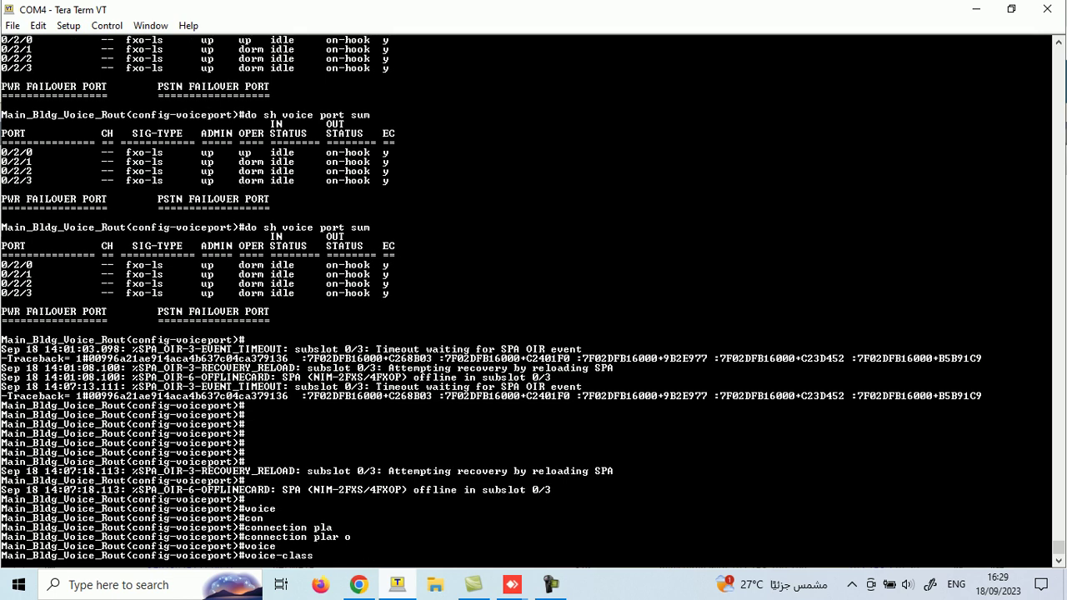
{"action": "key", "text": "BackSpace"}
{"action": "key", "text": "BackSpace"}
{"action": "key", "text": "BackSpace"}
{"action": "key", "text": "BackSpace"}
{"action": "key", "text": "BackSpace"}
{"action": "type", "text": "port 0/1/"}
{"action": "key", "text": "BackSpace"}
{"action": "key", "text": "BackSpace"}
{"action": "type", "text": "2/0"}
{"action": "key", "text": "Return"}
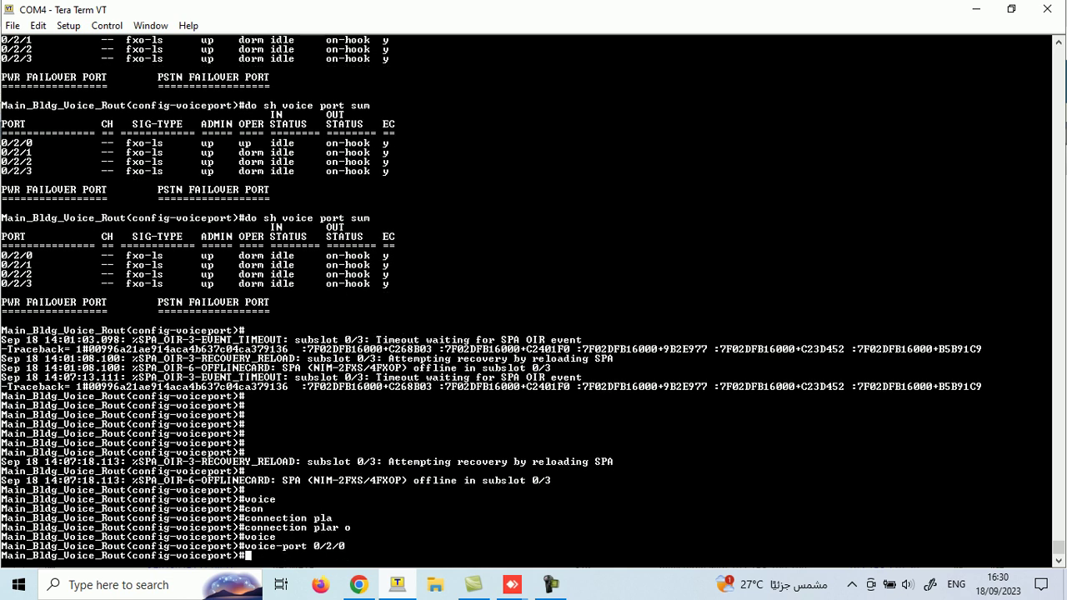
- Set voice-port 0/2/0 to connection plar opx 2700
{"action": "type", "text": "con"}
{"action": "key", "text": "Tab"}
{"action": "type", "text": "pl"}
{"action": "key", "text": "Tab"}
{"action": "type", "text": "op"}
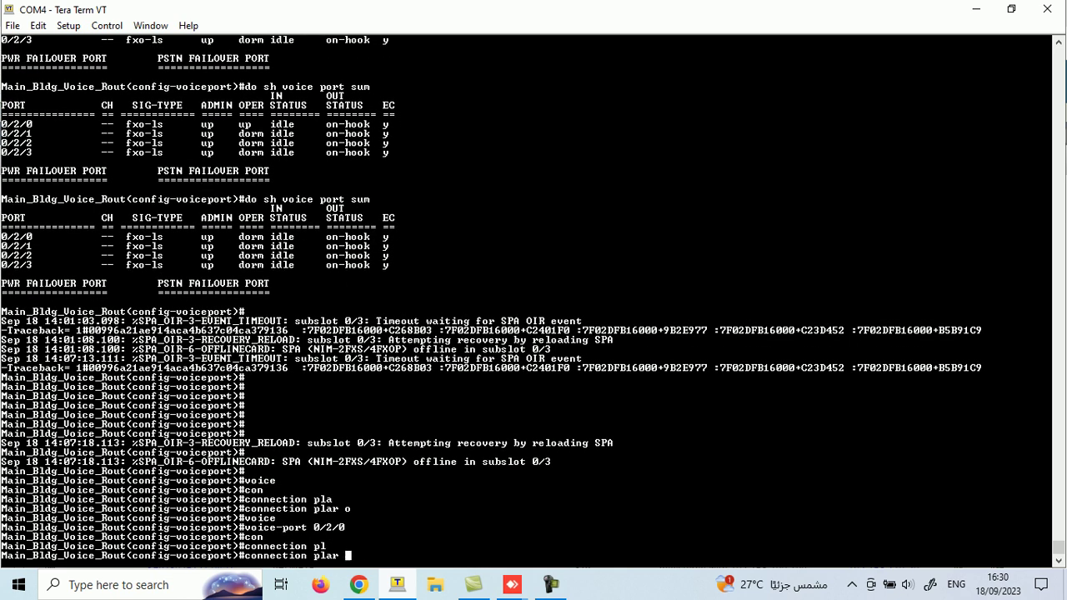
{"action": "key", "text": "Tab"}
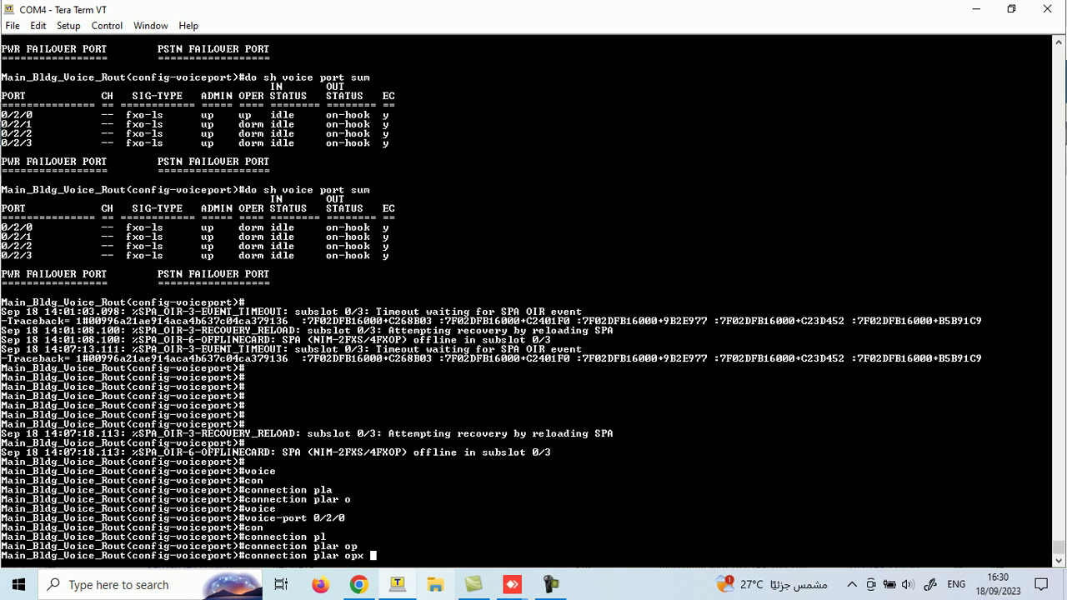
{"action": "type", "text": "2700"}
{"action": "key", "text": "Return"}
- Enter voice-port 0/2/2 and set it to connection plar opx 2221
{"action": "key", "text": "Up"}
{"action": "key", "text": "Up"}
{"action": "key", "text": "Up"}
{"action": "key", "text": "Up"}
{"action": "key", "text": "Up"}
{"action": "key", "text": "BackSpace"}
{"action": "type", "text": "2/2"}
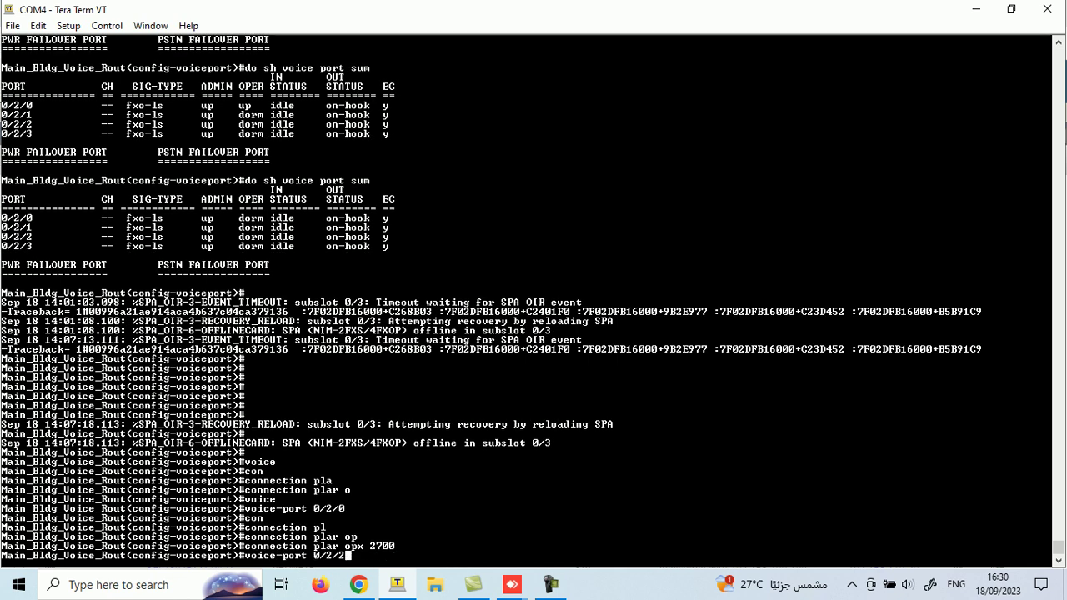
{"action": "key", "text": "Return"}
{"action": "mouse_move", "coordinate": [358, 584]}
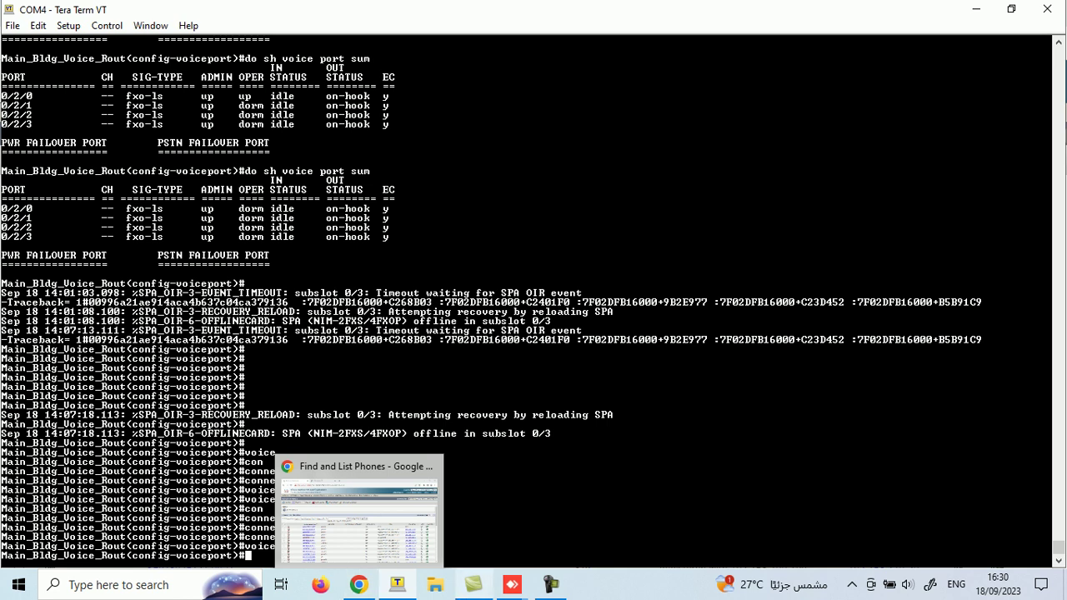
{"action": "key", "text": "Up"}
{"action": "key", "text": "Up"}
{"action": "key", "text": "BackSpace"}
{"action": "key", "text": "BackSpace"}
{"action": "key", "text": "BackSpace"}
{"action": "key", "text": "BackSpace"}
{"action": "type", "text": "2221"}
{"action": "key", "text": "Return"}
- Save the router configuration with do wr
{"action": "type", "text": "do wr"}
{"action": "key", "text": "Return"}
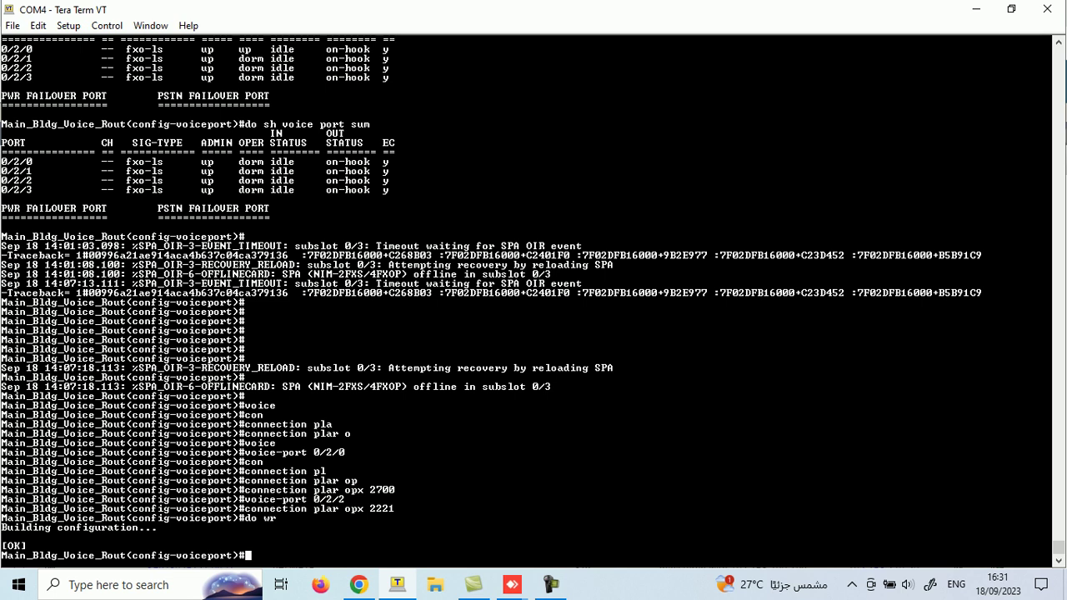
{"action": "key", "text": "Return"}
{"action": "key", "text": "Return"}
{"action": "key", "text": "Return"}
{"action": "key", "text": "Return"}
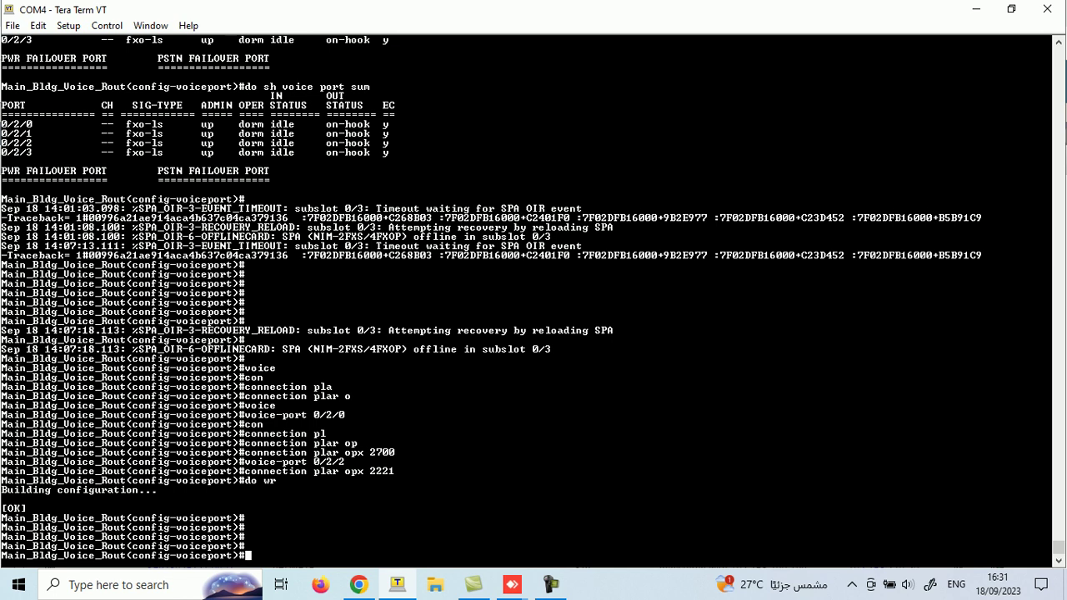
- Back in the browser, list all device pools under System > Device Pool, returning only Default
{"action": "left_click", "coordinate": [358, 584]}
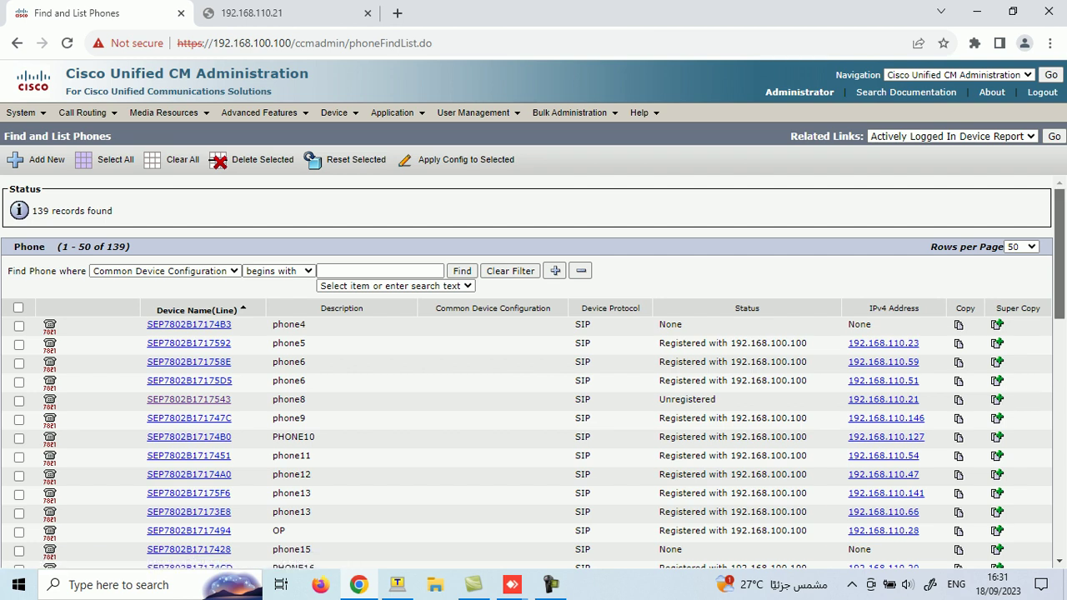
{"action": "scroll", "coordinate": [1058, 250], "scroll_direction": "down", "scroll_amount": 3}
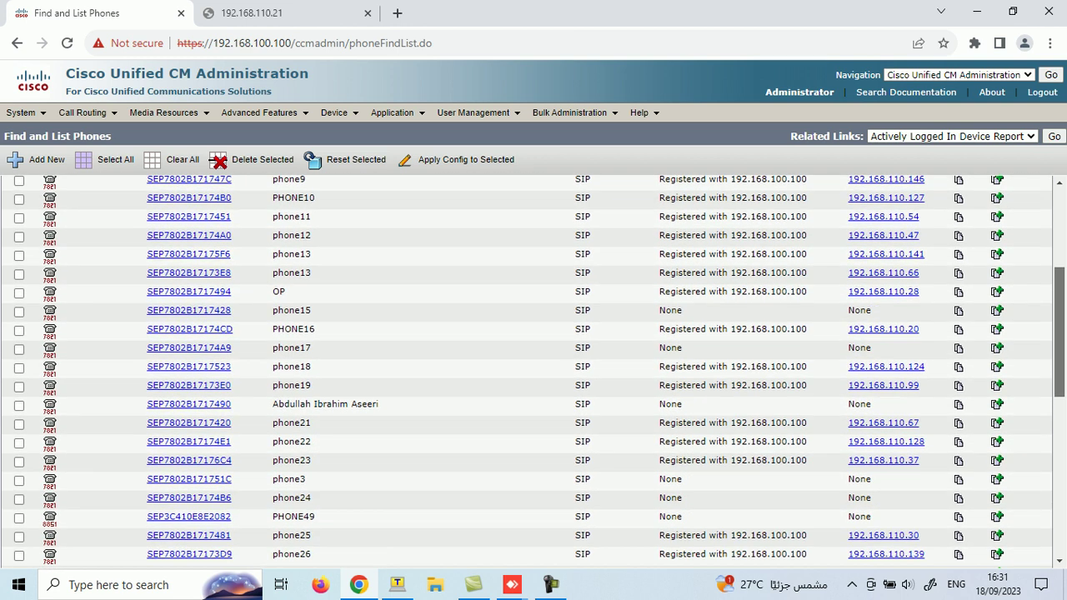
{"action": "key", "text": "Home"}
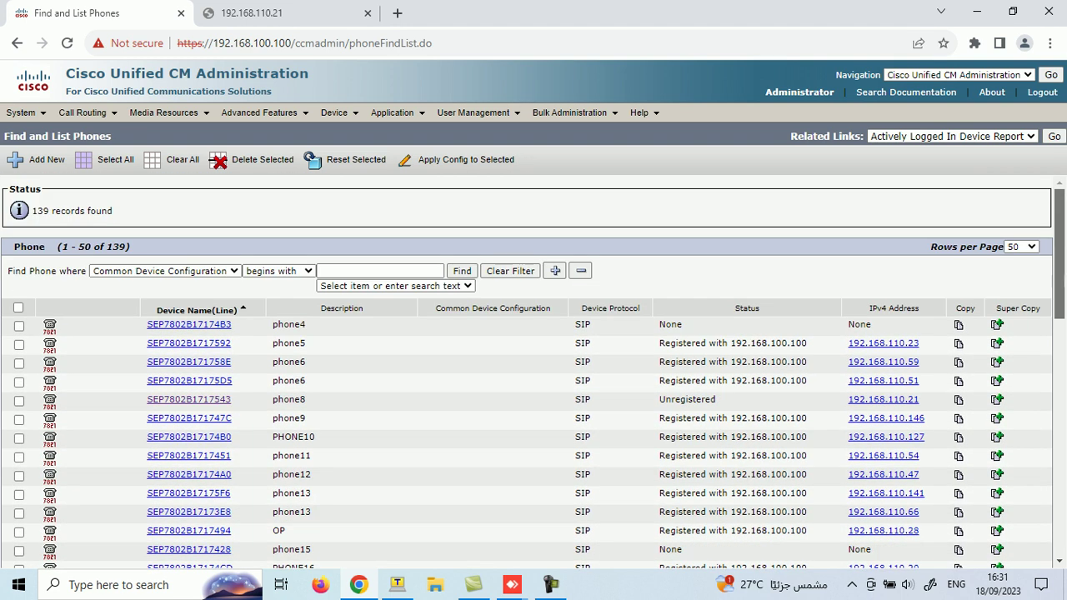
{"action": "mouse_move", "coordinate": [33, 108]}
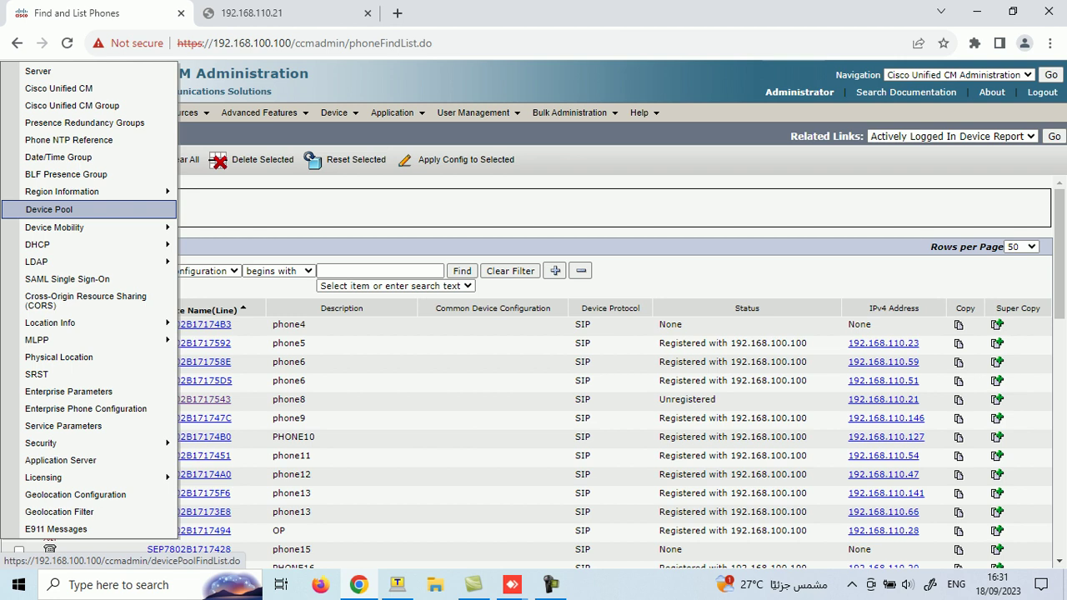
{"action": "left_click", "coordinate": [49, 210]}
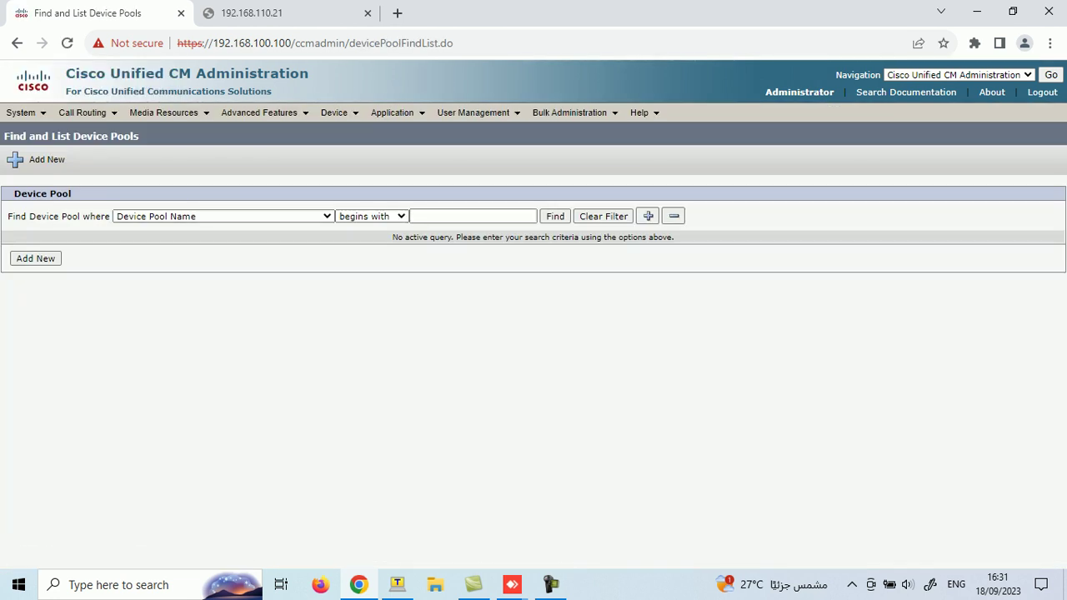
{"action": "left_click", "coordinate": [555, 216]}
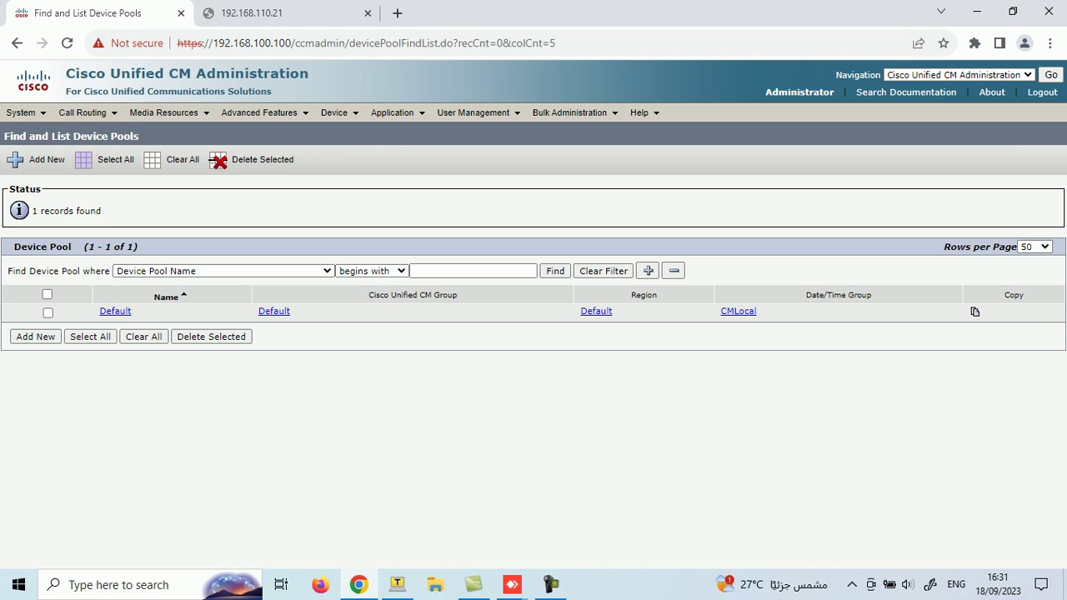
- List all AAR groups under Call Routing > AAR Group, which returns 0 records
{"action": "mouse_move", "coordinate": [259, 113]}
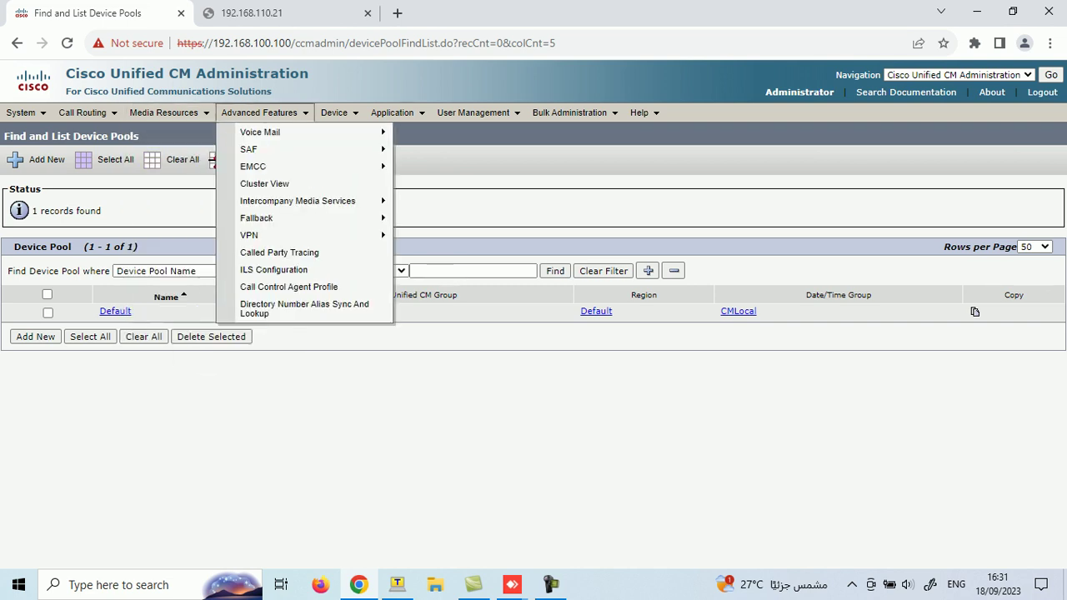
{"action": "mouse_move", "coordinate": [97, 116]}
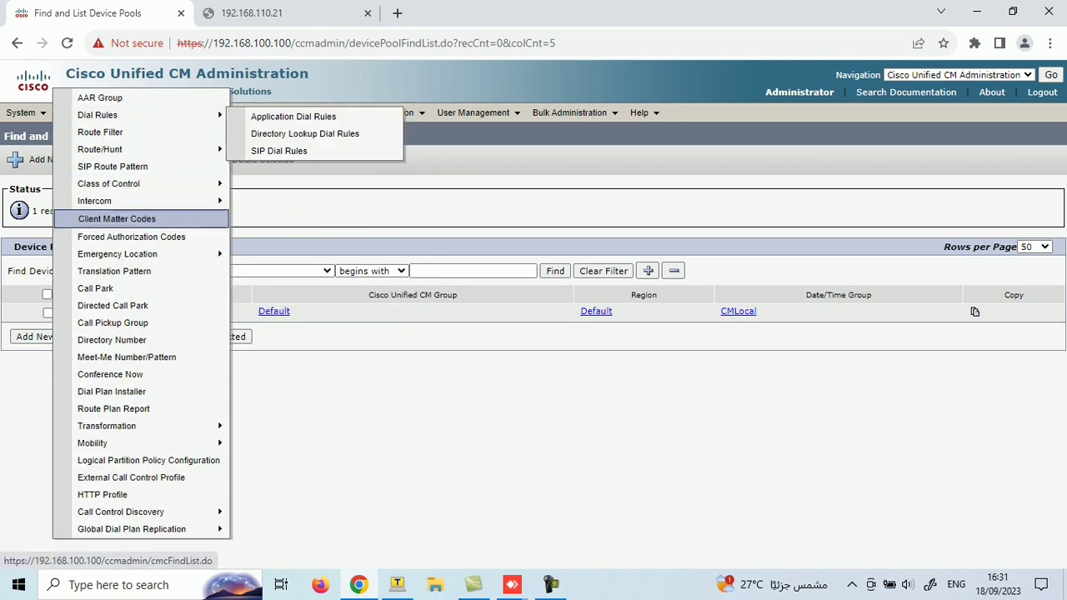
{"action": "mouse_move", "coordinate": [117, 150]}
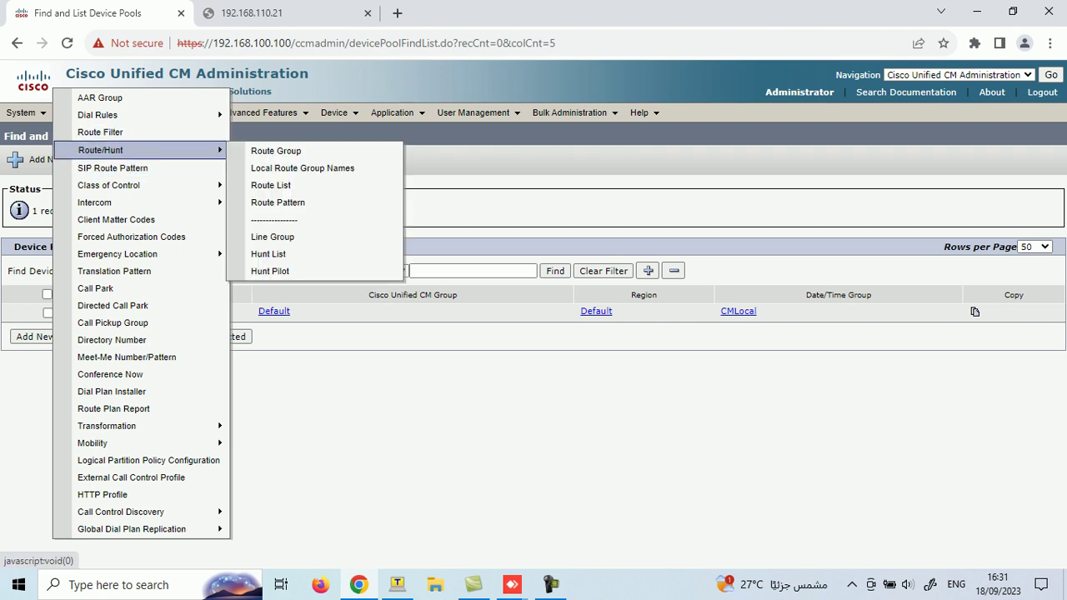
{"action": "left_click", "coordinate": [99, 98]}
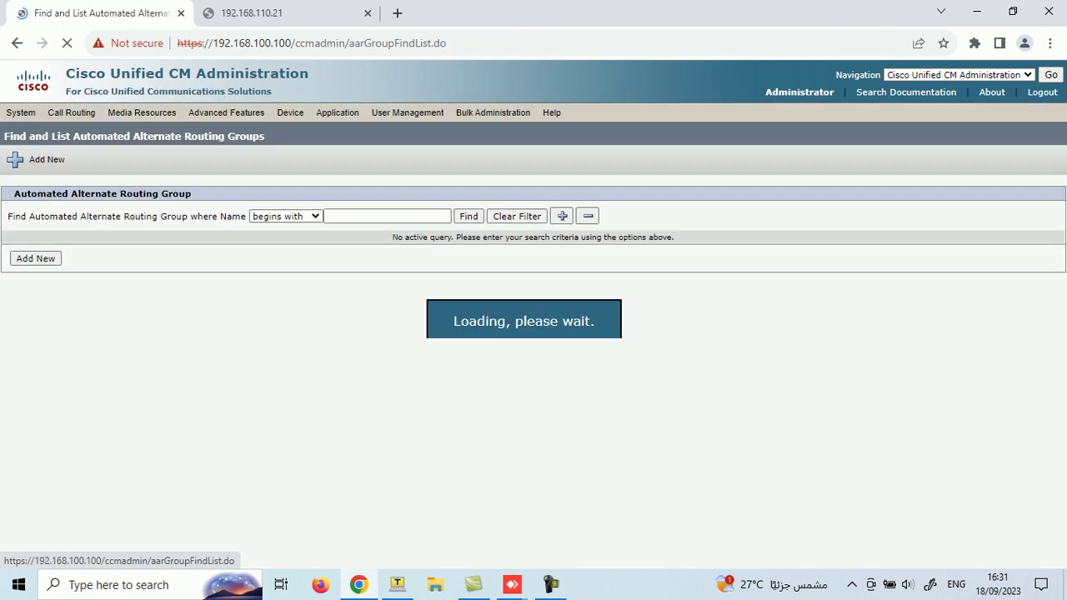
{"action": "left_click", "coordinate": [468, 216]}
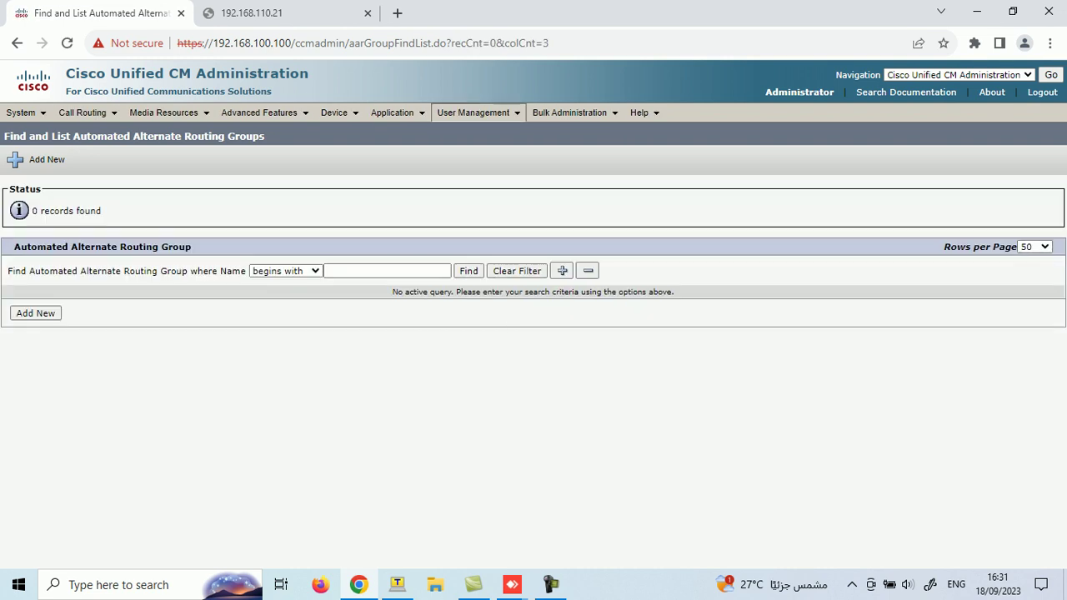
- Bring up the Find and List Users page under User Management > End User
{"action": "mouse_move", "coordinate": [478, 112]}
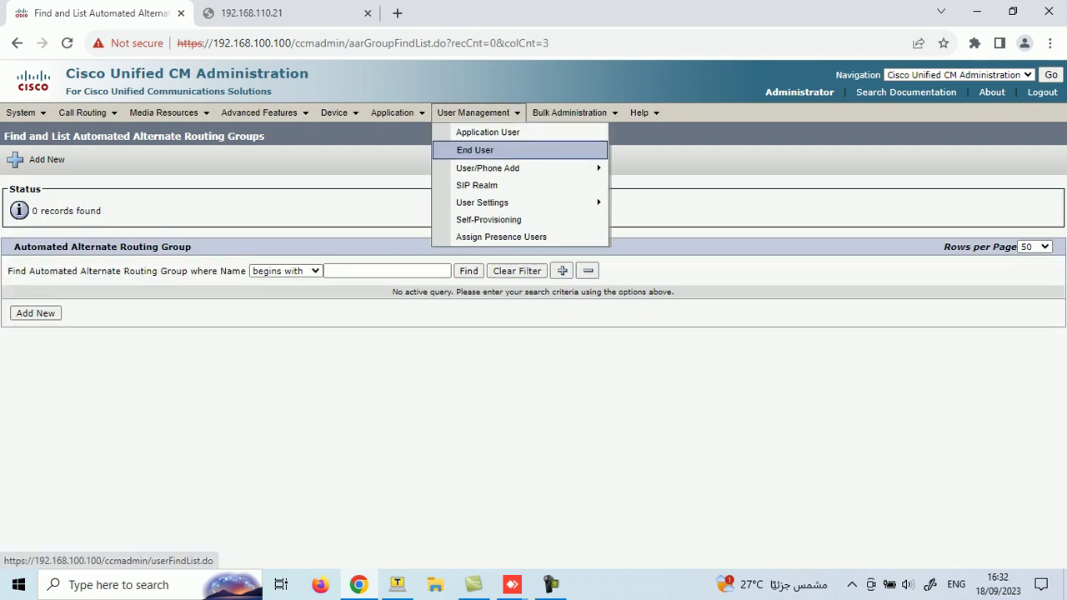
{"action": "left_click", "coordinate": [475, 150]}
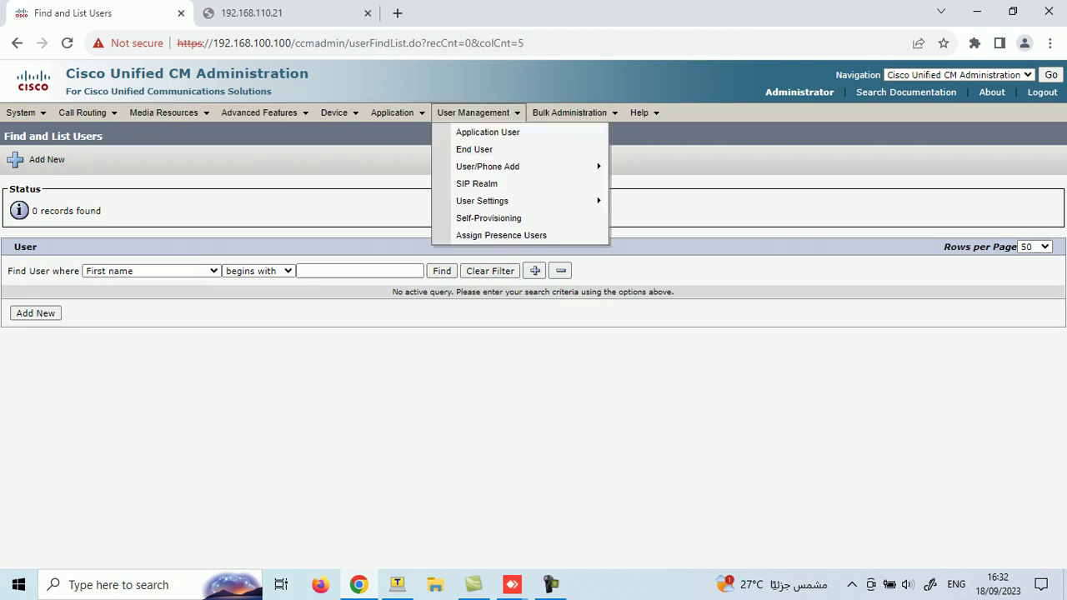
{"action": "mouse_move", "coordinate": [477, 113]}
{"action": "mouse_move", "coordinate": [488, 167]}
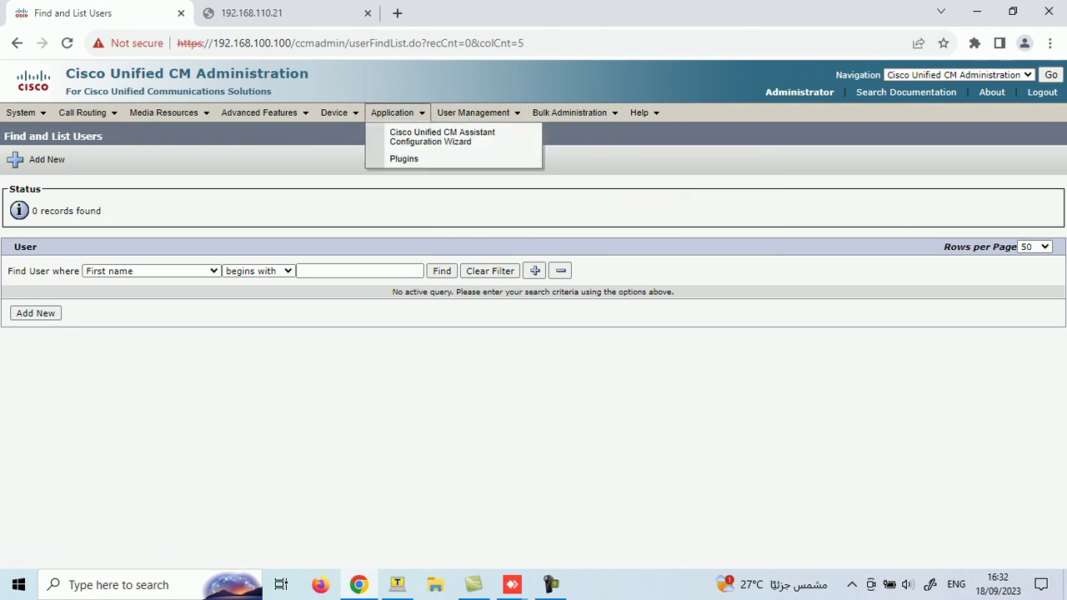
- List all phones and scroll through pages 1 and 2 of the results
{"action": "mouse_move", "coordinate": [337, 112]}
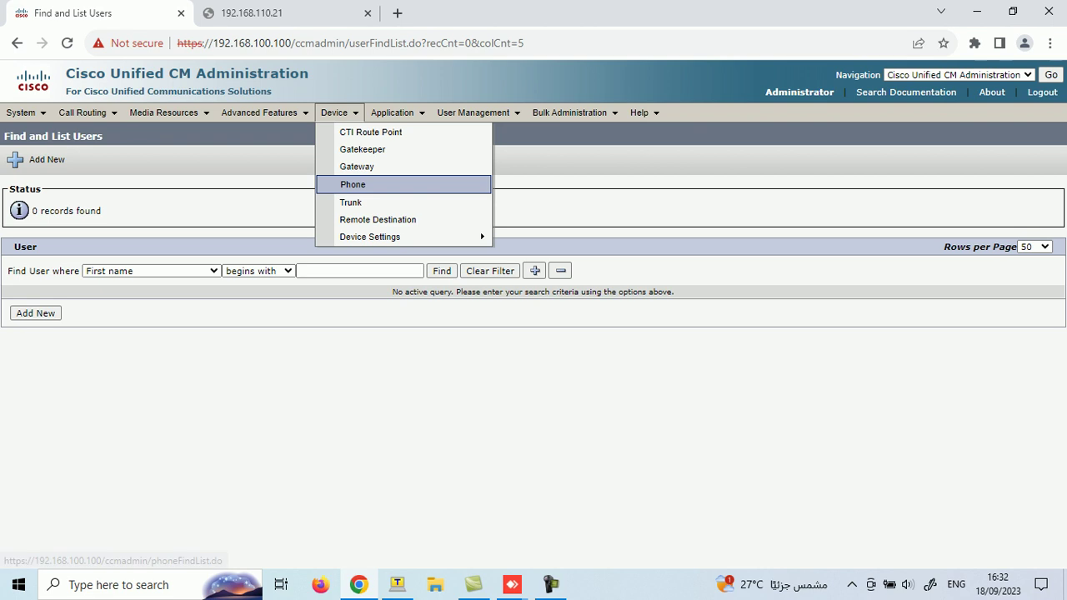
{"action": "left_click", "coordinate": [353, 183]}
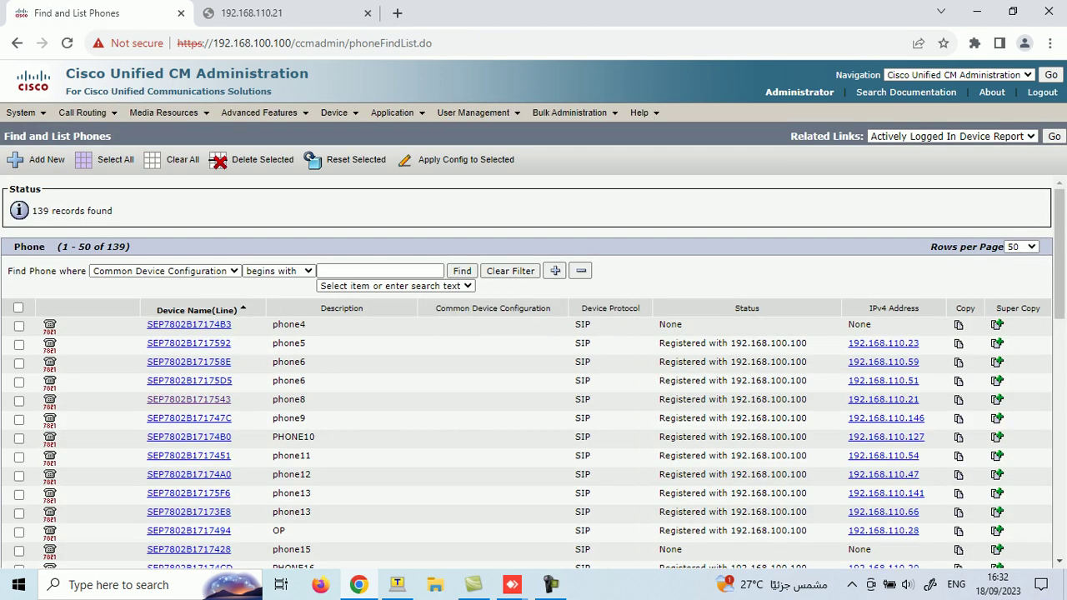
{"action": "left_click", "coordinate": [461, 271]}
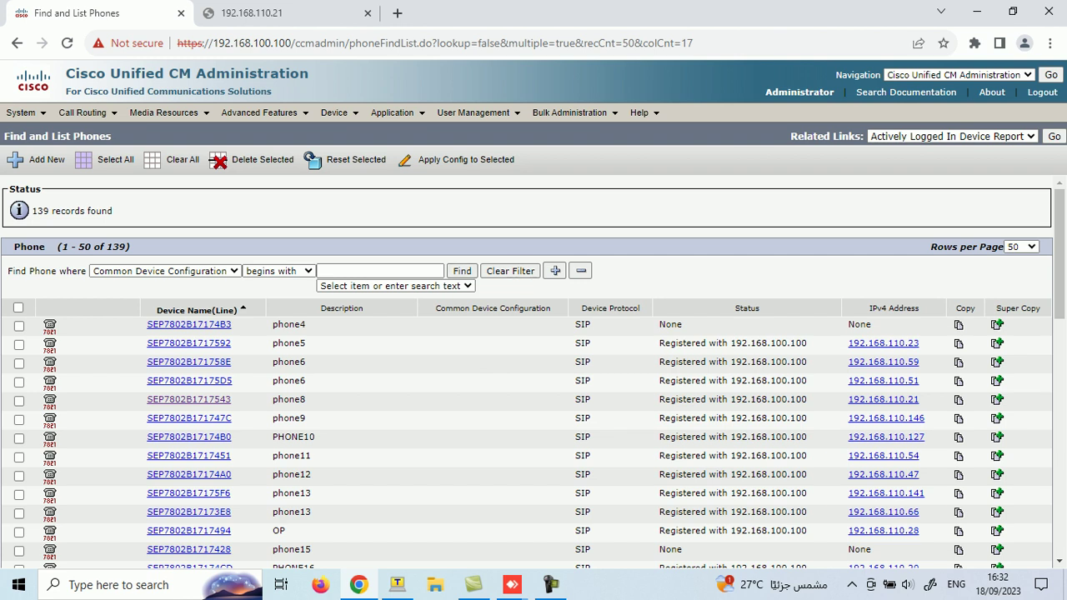
{"action": "scroll", "coordinate": [533, 372], "scroll_direction": "down", "scroll_amount": 7}
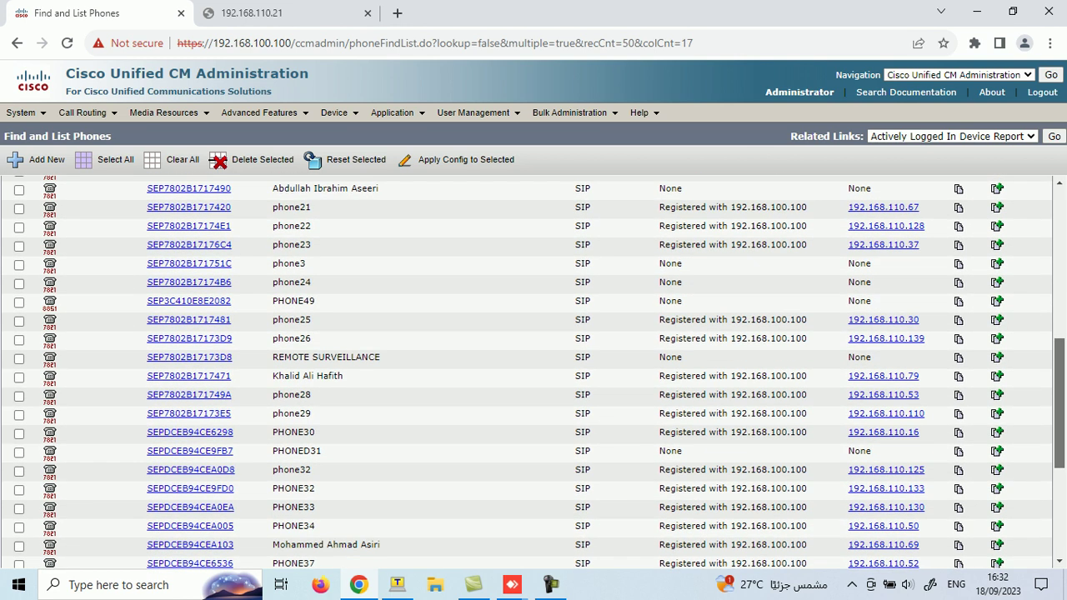
{"action": "scroll", "coordinate": [533, 373], "scroll_direction": "down", "scroll_amount": 3}
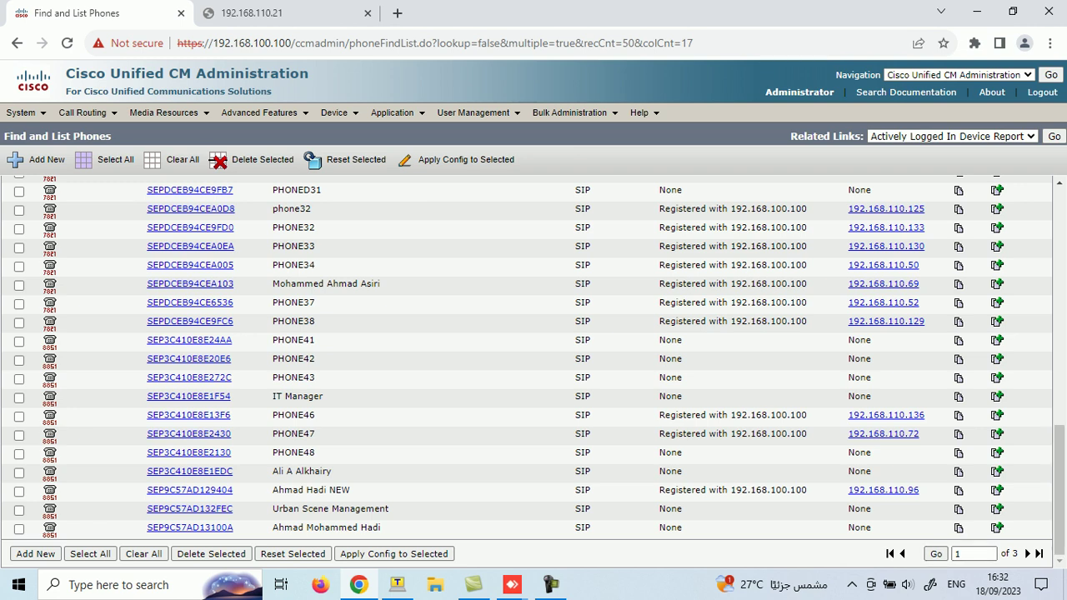
{"action": "left_click", "coordinate": [1027, 553]}
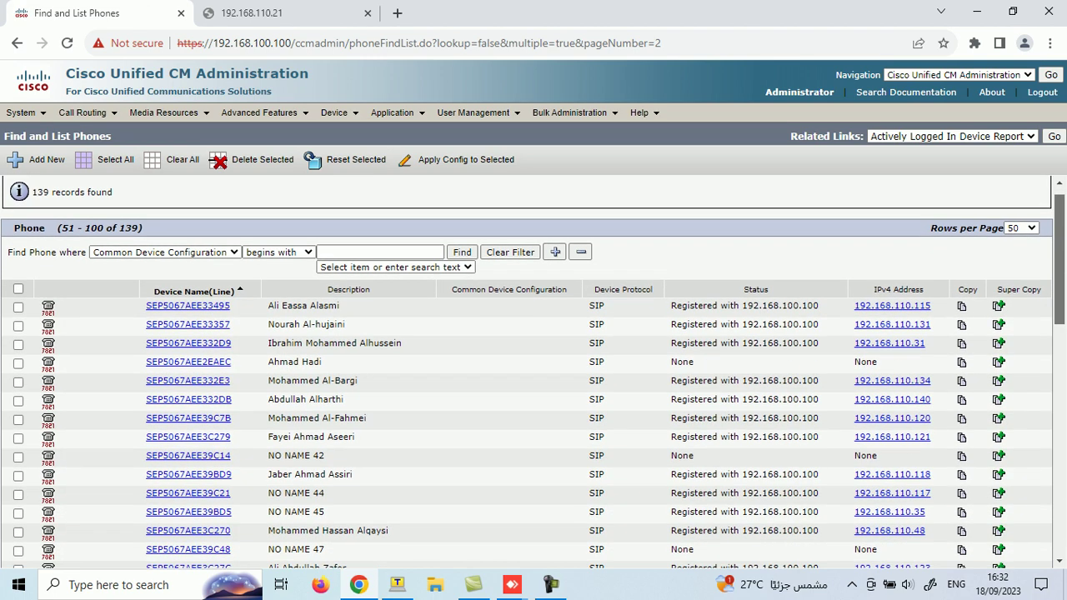
{"action": "scroll", "coordinate": [533, 367], "scroll_direction": "down", "scroll_amount": 3}
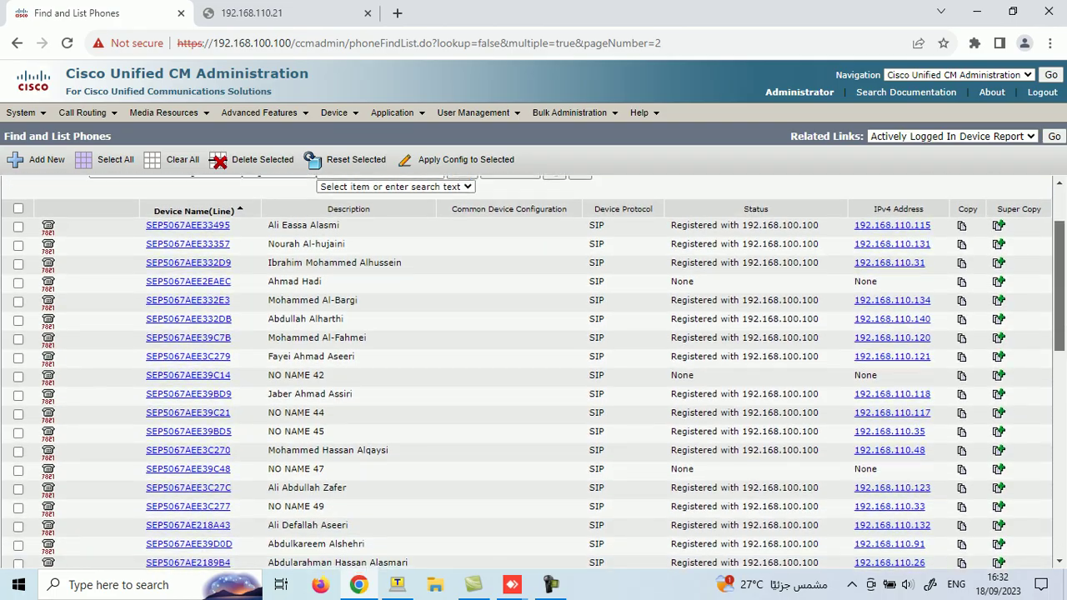
{"action": "scroll", "coordinate": [533, 367], "scroll_direction": "down", "scroll_amount": 1}
{"action": "scroll", "coordinate": [534, 370], "scroll_direction": "down", "scroll_amount": 5}
{"action": "scroll", "coordinate": [533, 371], "scroll_direction": "down", "scroll_amount": 3}
{"action": "scroll", "coordinate": [534, 371], "scroll_direction": "down", "scroll_amount": 1}
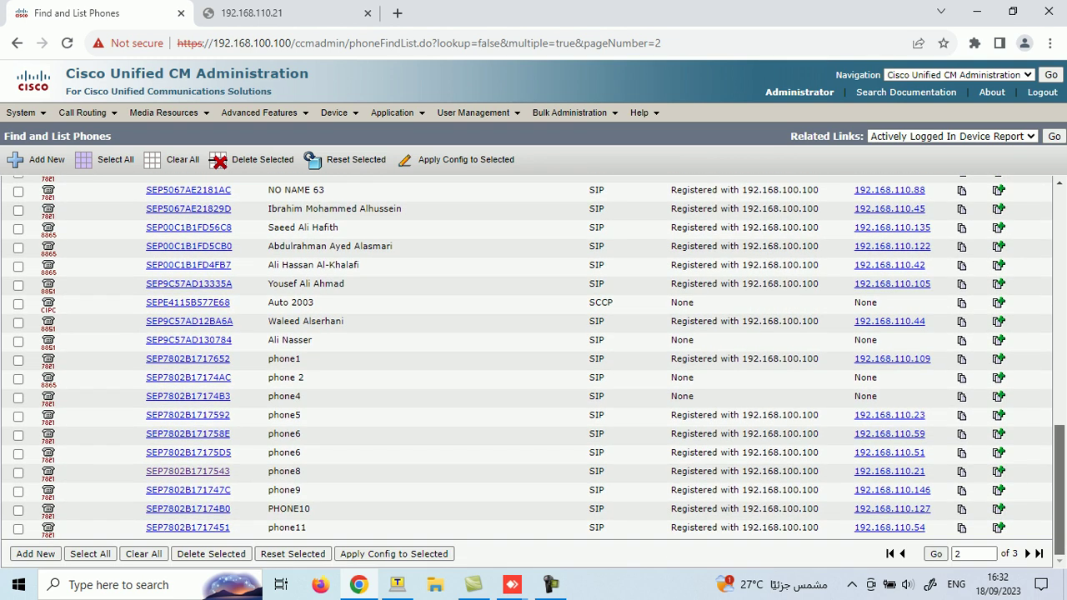
- Go to page 3 and scroll down to records 101–139 of 139
{"action": "left_click", "coordinate": [1028, 553]}
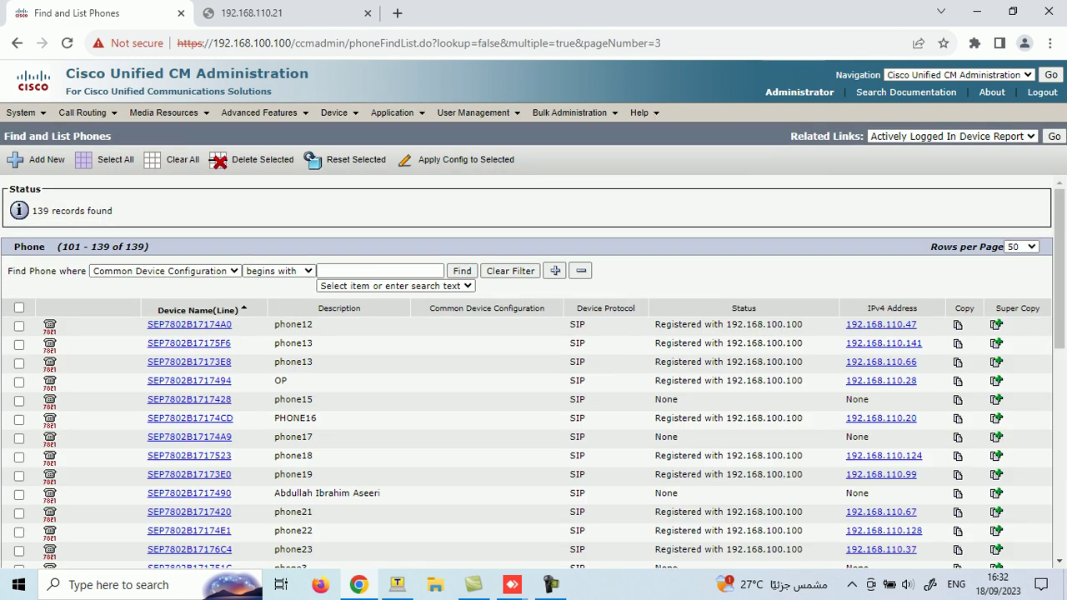
{"action": "scroll", "coordinate": [533, 373], "scroll_direction": "down", "scroll_amount": 5}
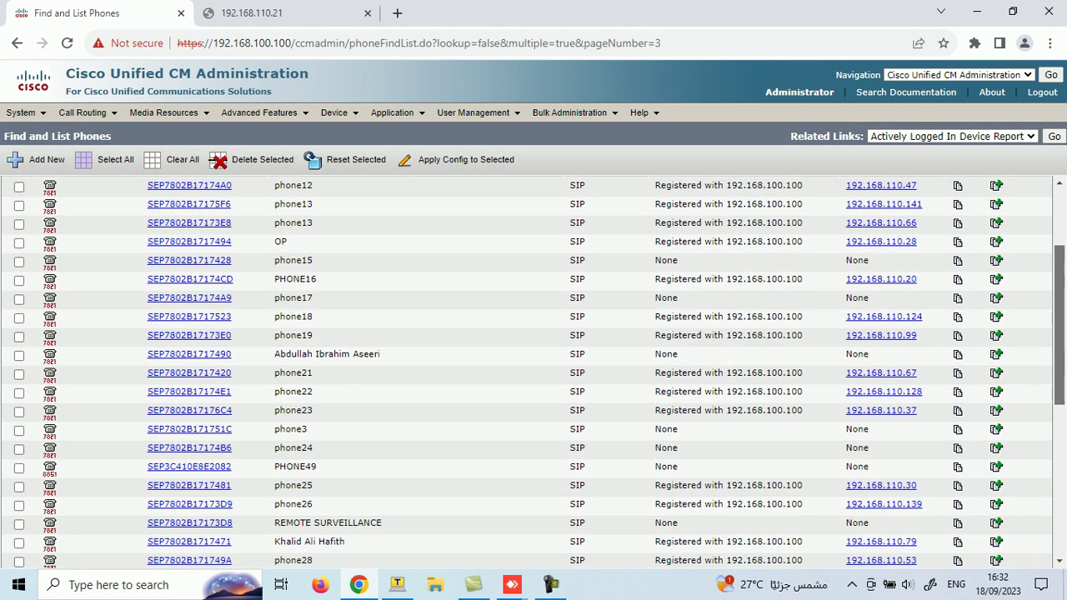
{"action": "scroll", "coordinate": [533, 372], "scroll_direction": "down", "scroll_amount": 4}
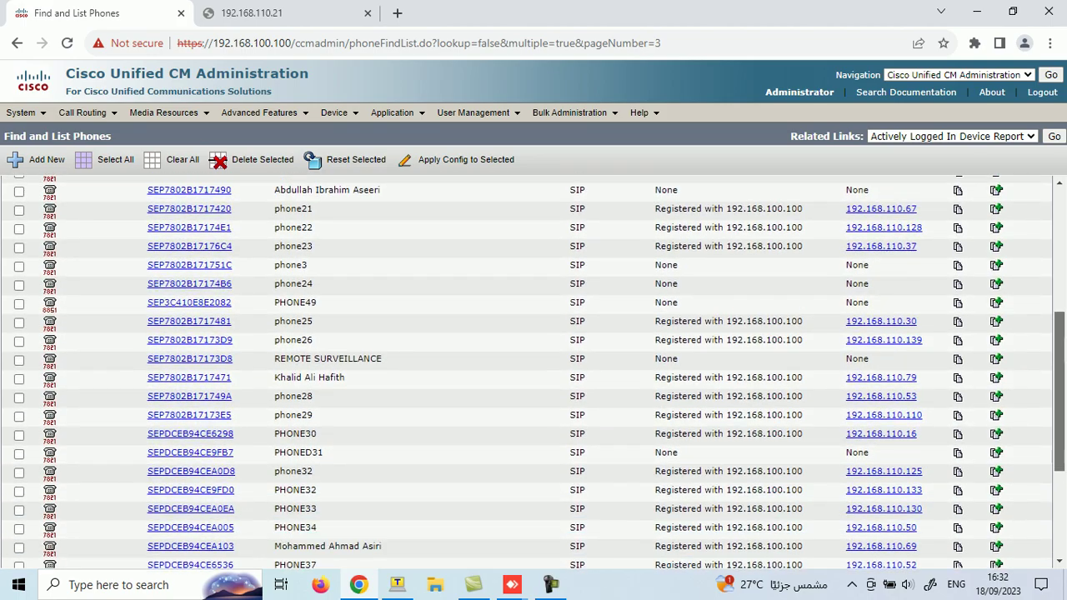
{"action": "scroll", "coordinate": [533, 372], "scroll_direction": "down", "scroll_amount": 3}
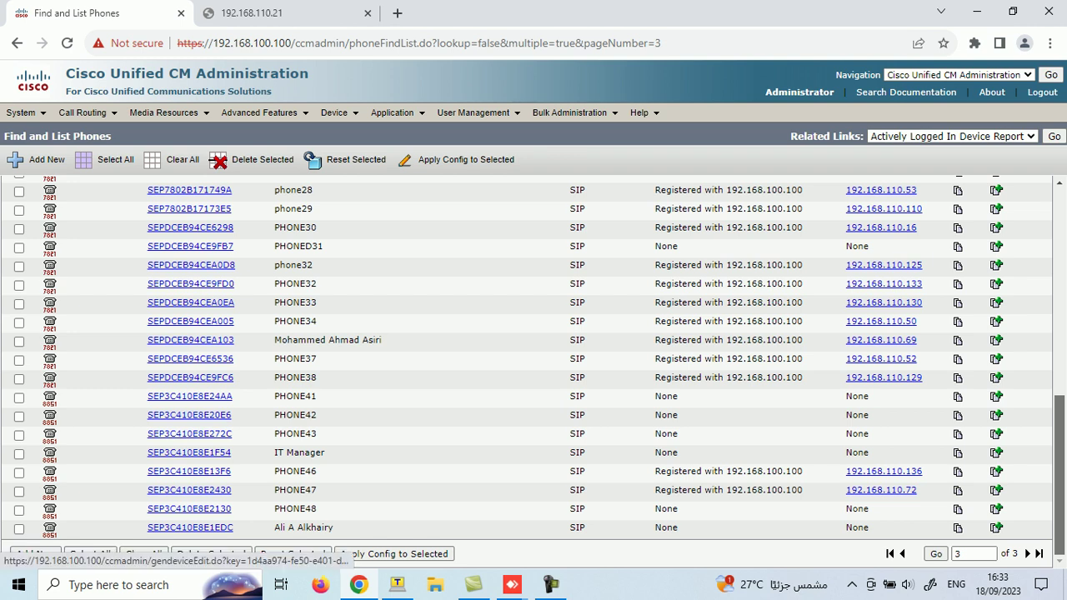
- Open phone SEP3C410E8E1EDC and scroll through its MOBILE-CSS Phone Configuration
{"action": "left_click", "coordinate": [190, 528]}
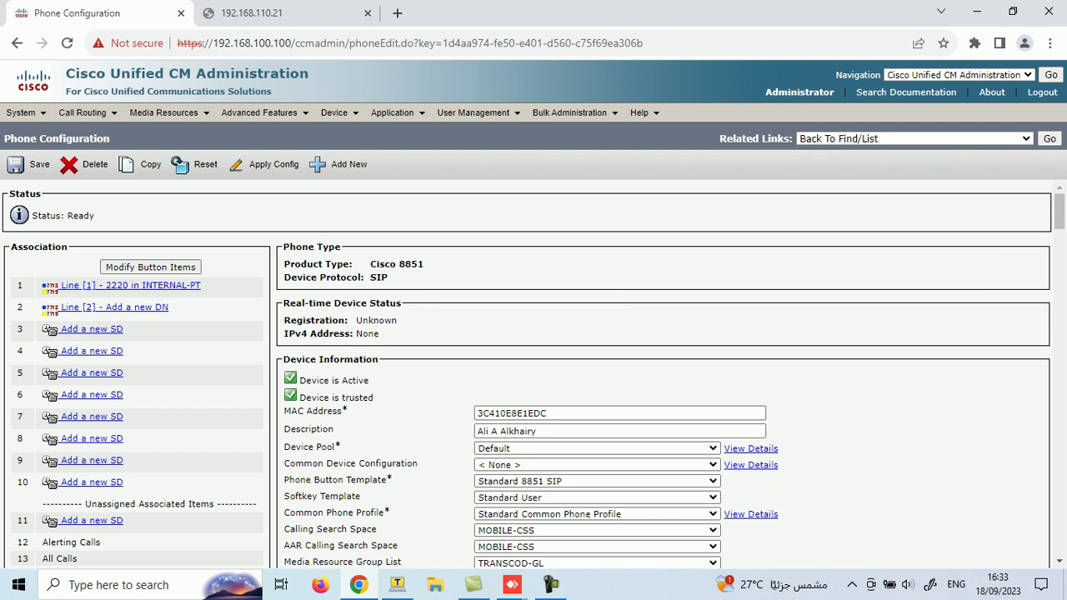
{"action": "scroll", "coordinate": [534, 375], "scroll_direction": "down", "scroll_amount": 10}
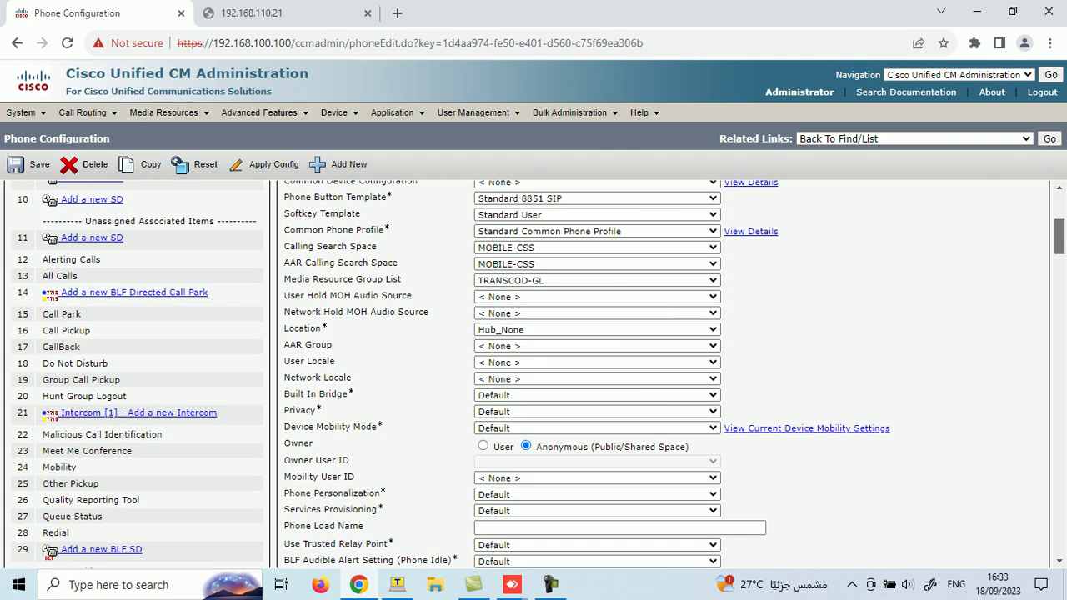
{"action": "scroll", "coordinate": [670, 372], "scroll_direction": "down", "scroll_amount": 5}
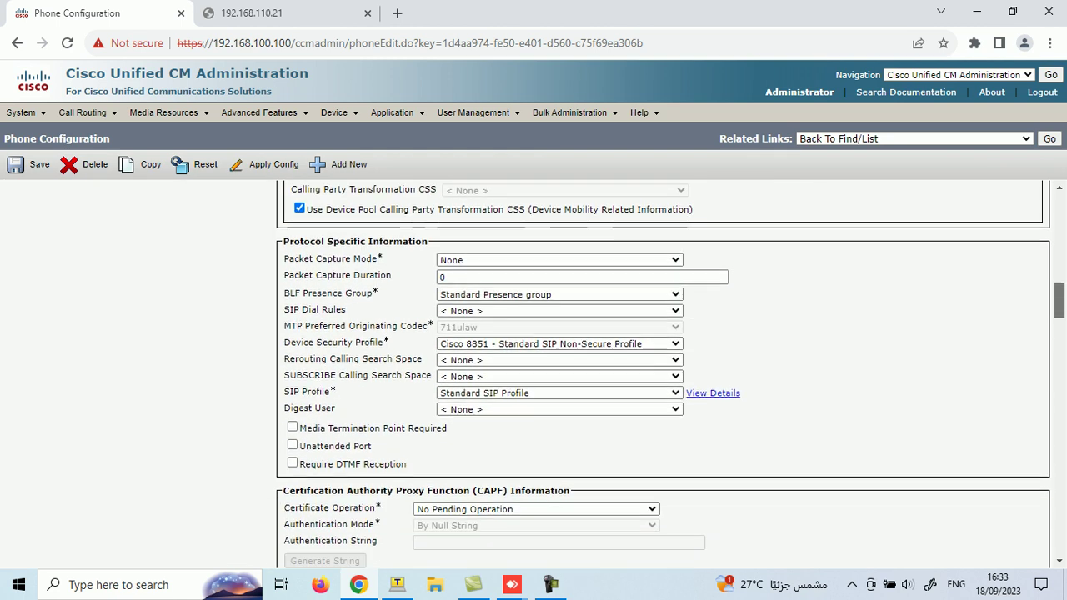
{"action": "scroll", "coordinate": [662, 375], "scroll_direction": "down", "scroll_amount": 9}
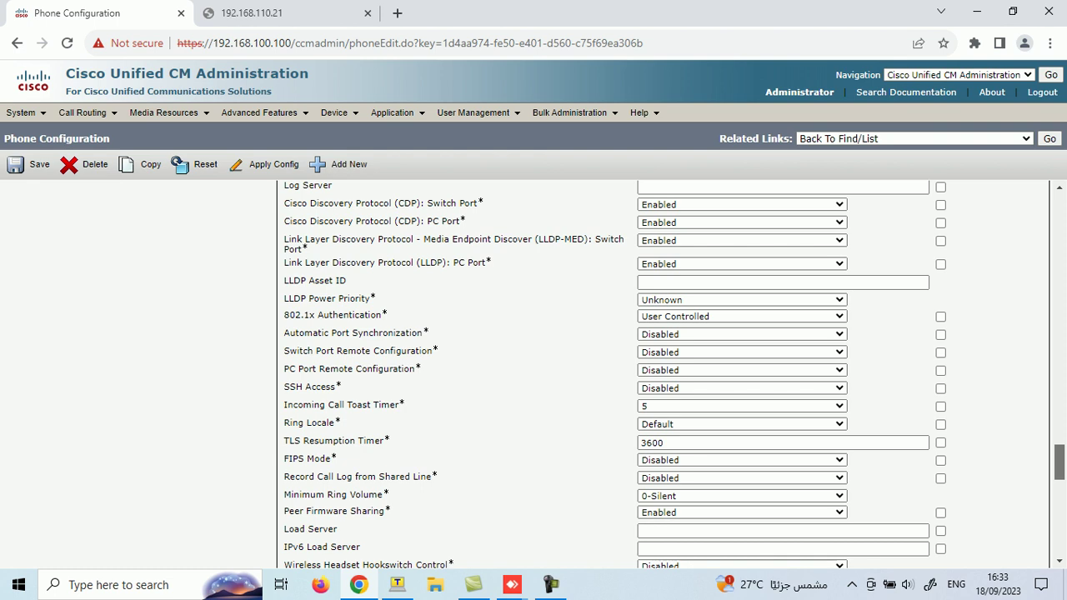
{"action": "scroll", "coordinate": [663, 375], "scroll_direction": "down", "scroll_amount": 6}
{"action": "key", "text": "Home"}
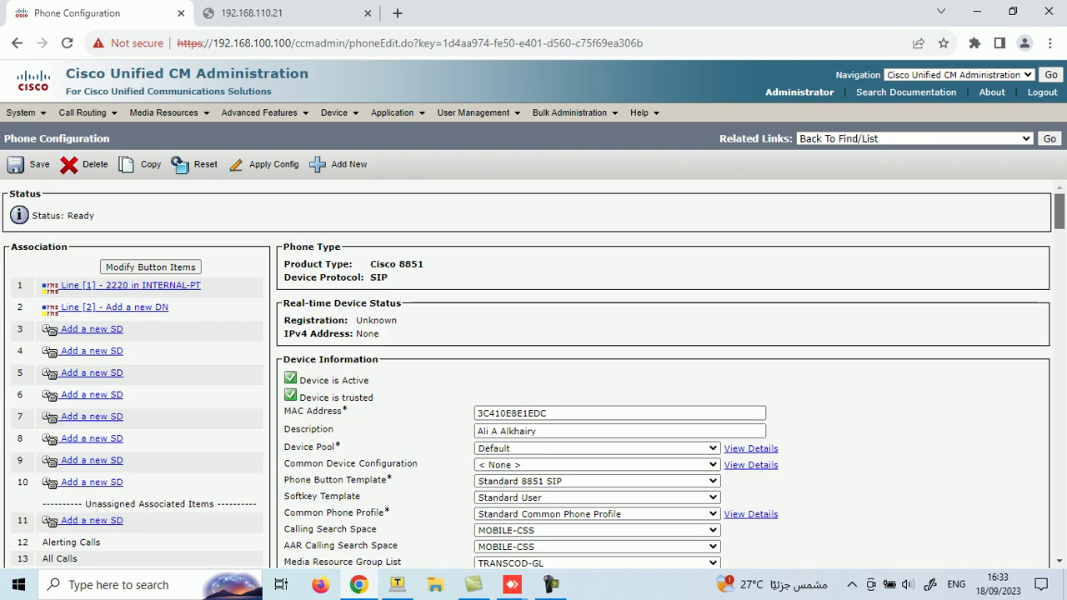
- Open Line [1] 2220 in INTERNAL-PT and scroll through its Directory Number Configuration
{"action": "left_click", "coordinate": [131, 285]}
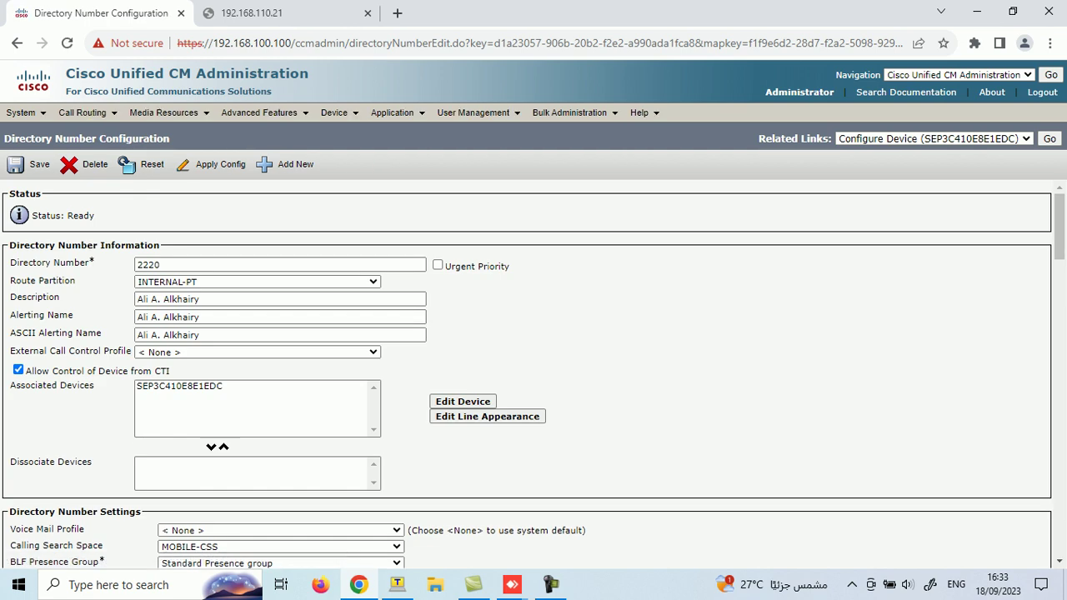
{"action": "scroll", "coordinate": [534, 375], "scroll_direction": "down", "scroll_amount": 3}
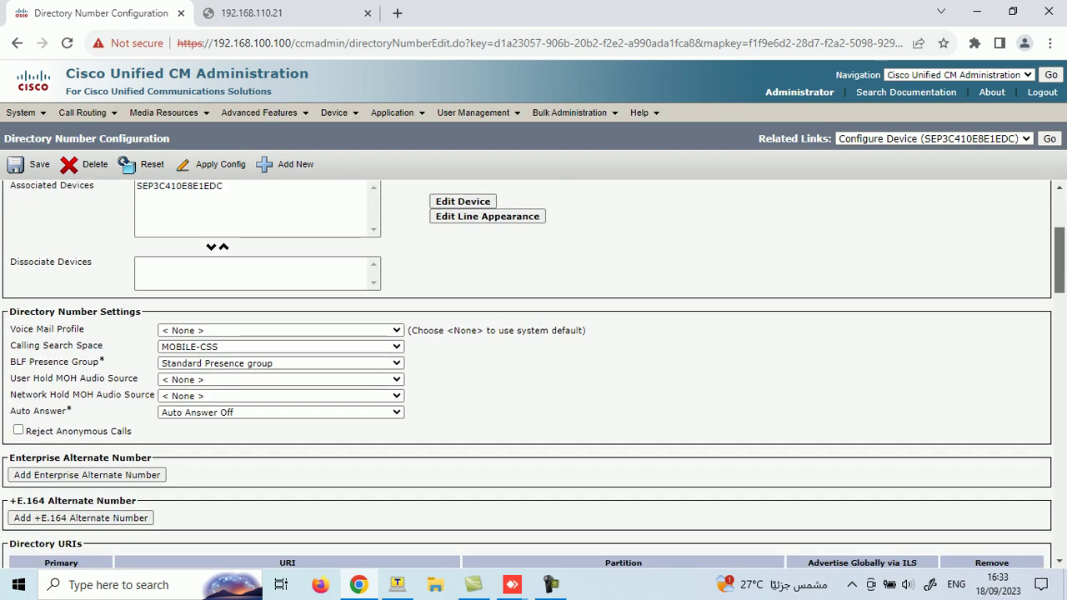
{"action": "scroll", "coordinate": [533, 375], "scroll_direction": "down", "scroll_amount": 1}
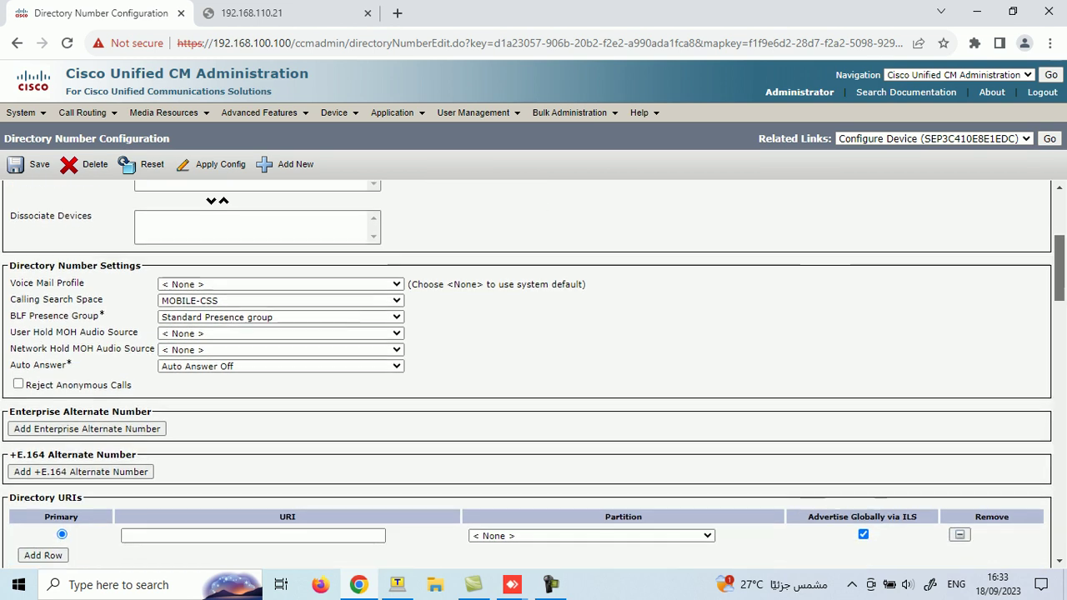
{"action": "scroll", "coordinate": [533, 375], "scroll_direction": "down", "scroll_amount": 8}
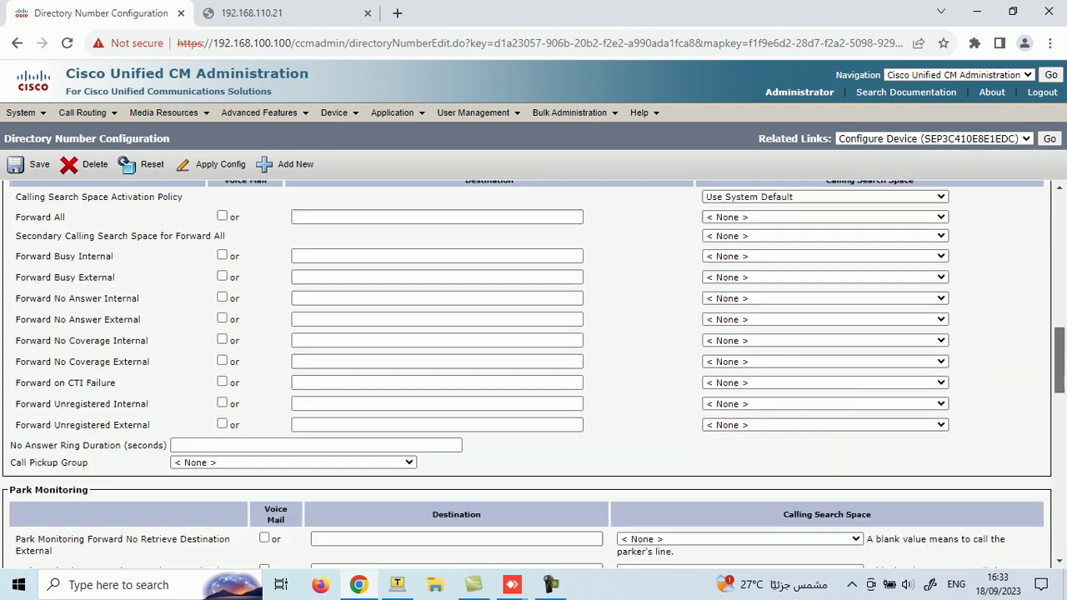
{"action": "scroll", "coordinate": [534, 375], "scroll_direction": "down", "scroll_amount": 10}
{"action": "scroll", "coordinate": [533, 375], "scroll_direction": "up", "scroll_amount": 2}
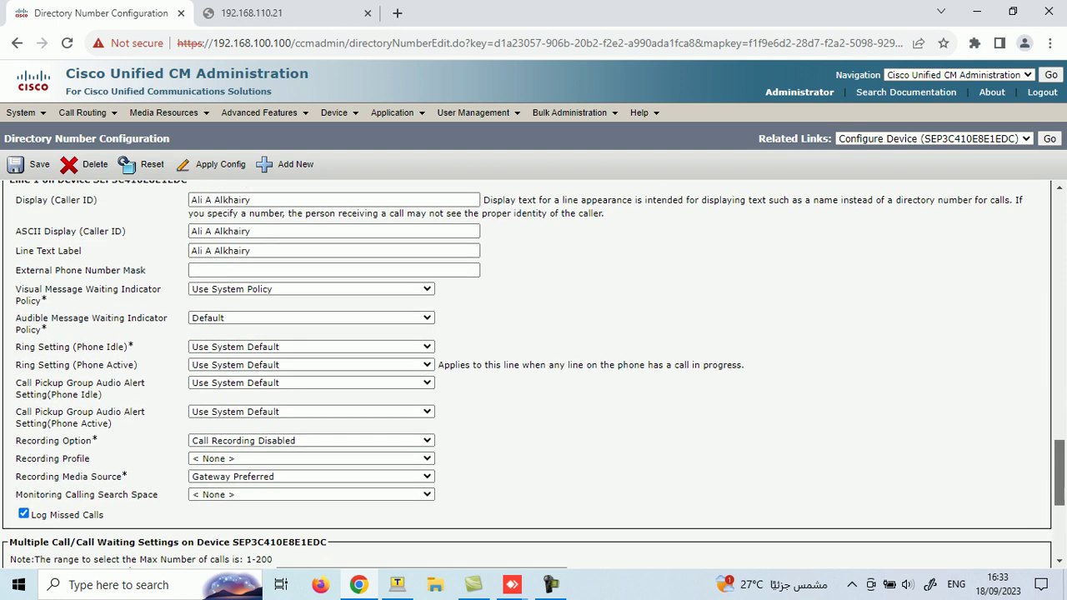
{"action": "scroll", "coordinate": [534, 375], "scroll_direction": "down", "scroll_amount": 4}
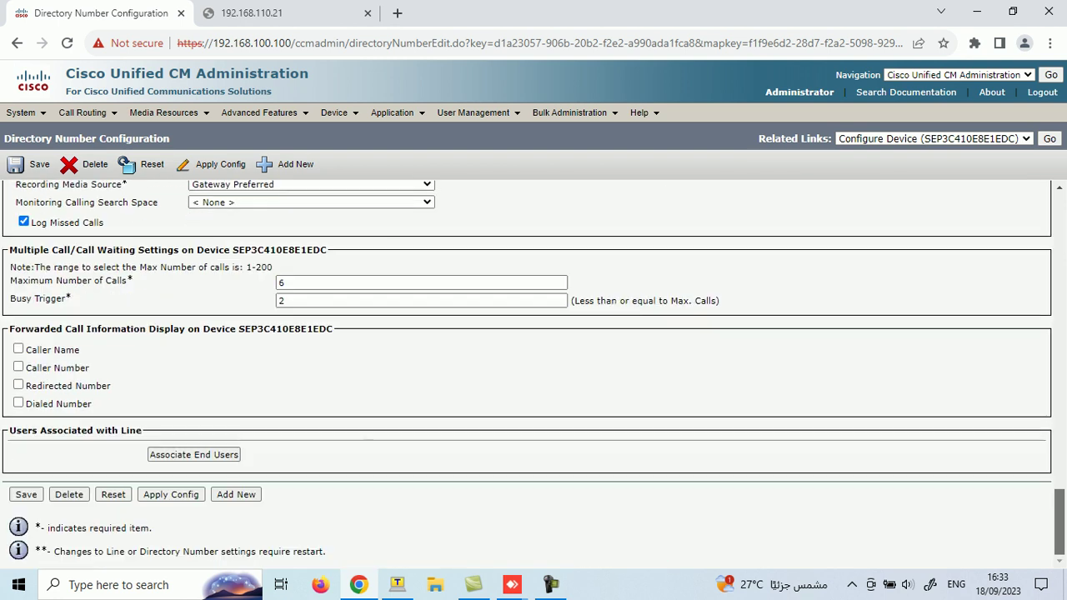
{"action": "scroll", "coordinate": [533, 375], "scroll_direction": "up", "scroll_amount": 20}
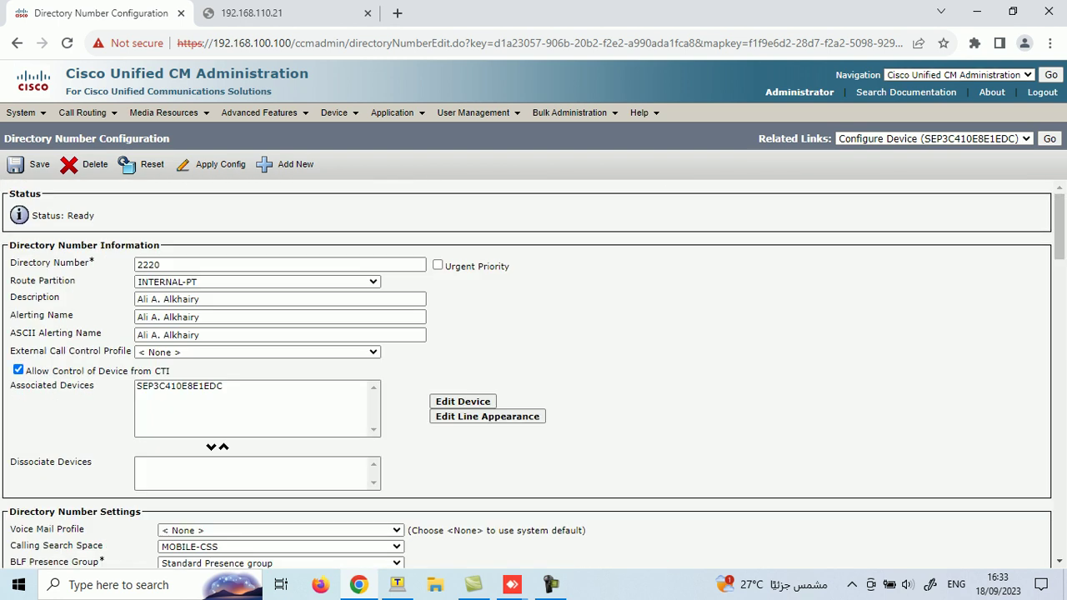
- Return to Find and List Phones and reload the list at its first page
{"action": "mouse_move", "coordinate": [391, 112]}
{"action": "left_click", "coordinate": [1050, 138]}
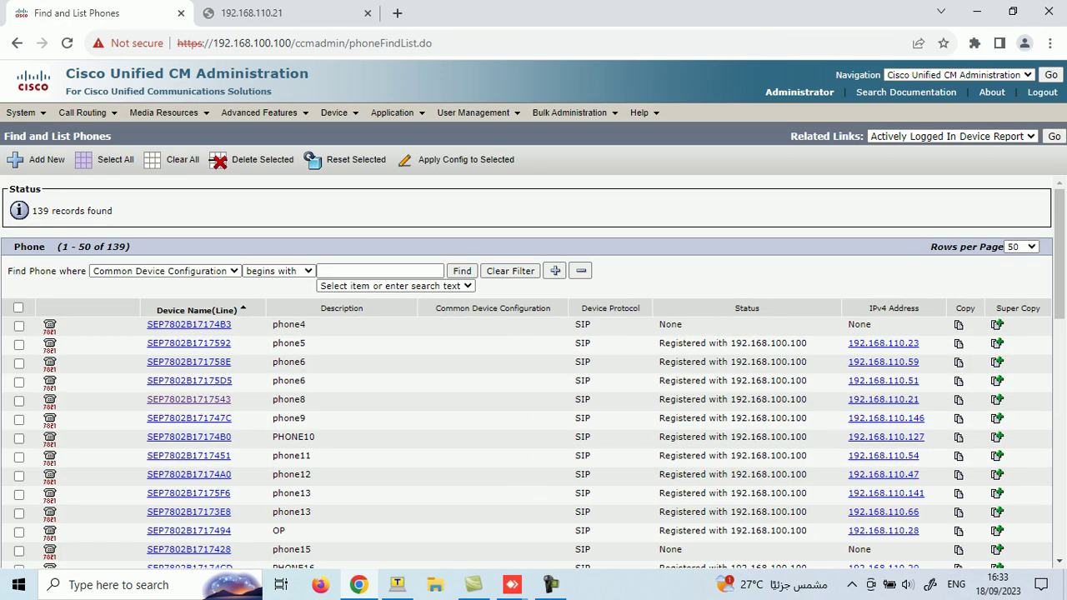
{"action": "scroll", "coordinate": [533, 373], "scroll_direction": "down", "scroll_amount": 6}
{"action": "scroll", "coordinate": [533, 373], "scroll_direction": "up", "scroll_amount": 6}
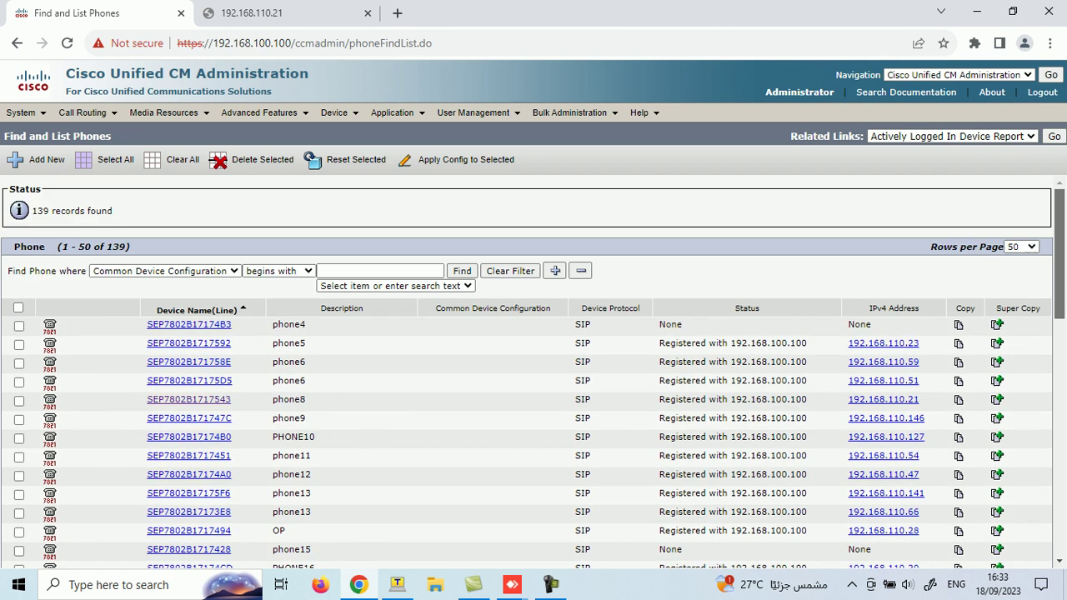
{"action": "scroll", "coordinate": [533, 373], "scroll_direction": "down", "scroll_amount": 8}
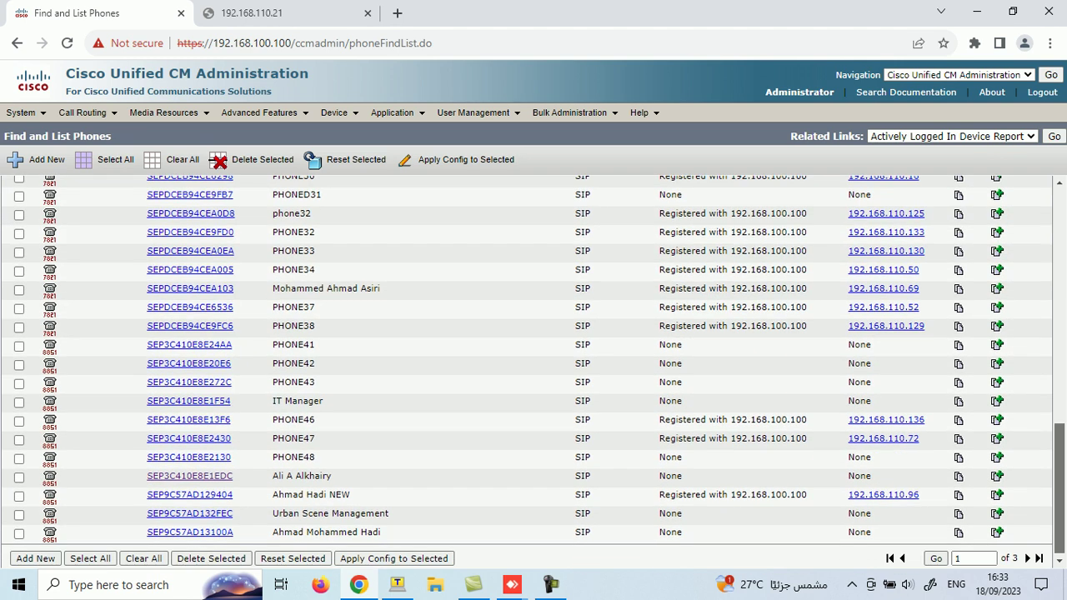
{"action": "left_click", "coordinate": [936, 558]}
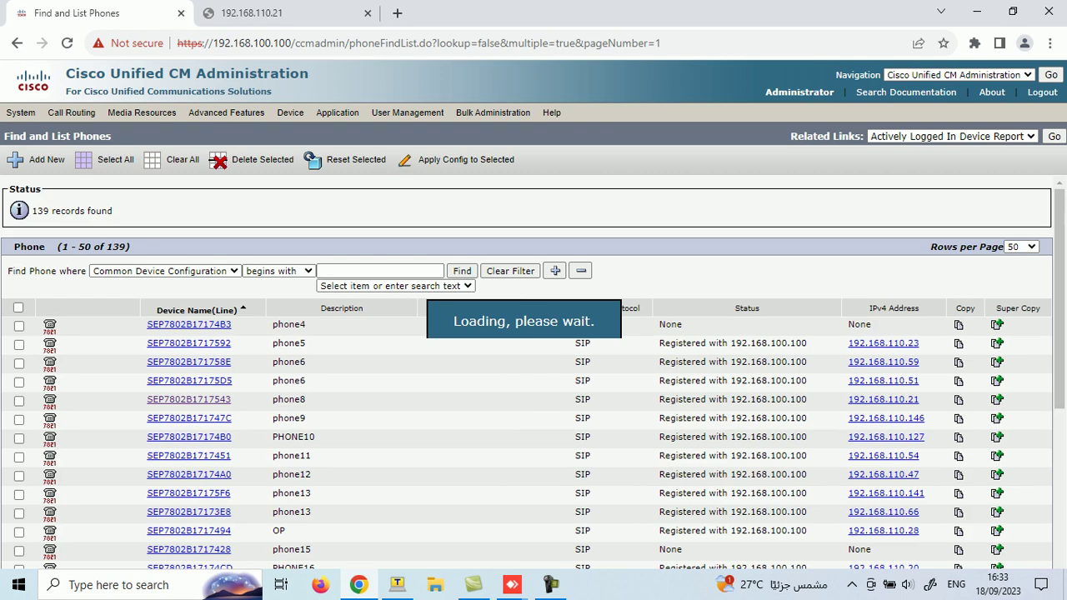
- Advance to page 2 of 3, records 51–100 of 139
{"action": "scroll", "coordinate": [533, 373], "scroll_direction": "down", "scroll_amount": 8}
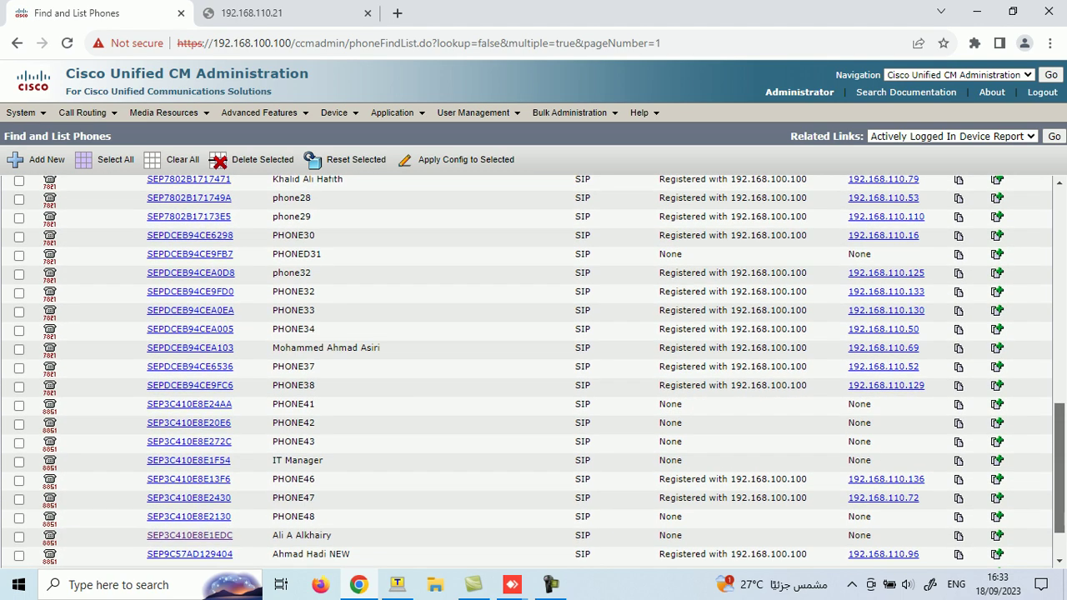
{"action": "scroll", "coordinate": [534, 373], "scroll_direction": "down", "scroll_amount": 2}
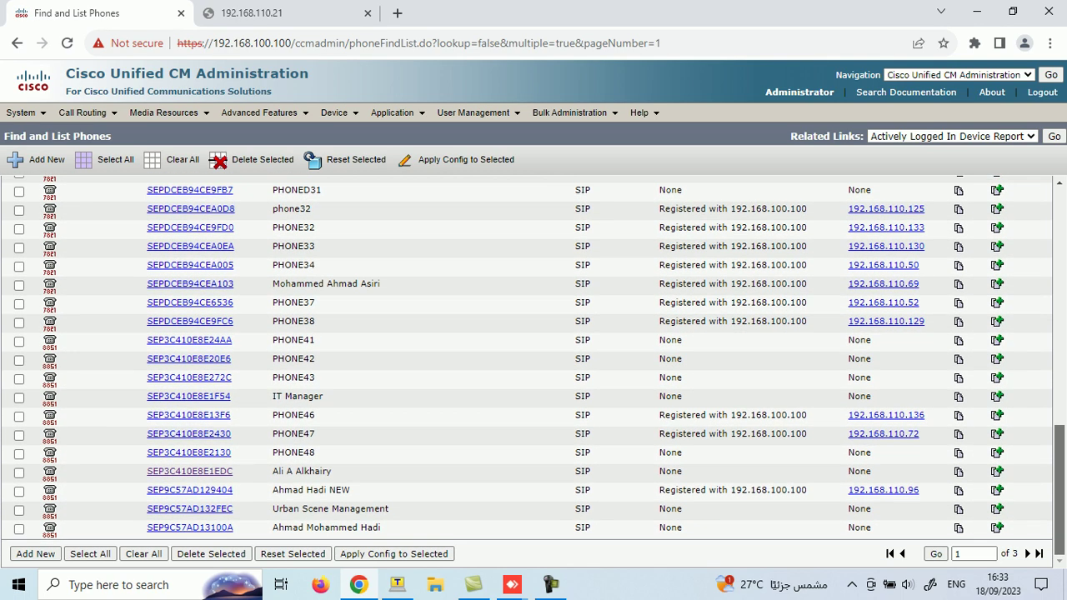
{"action": "scroll", "coordinate": [534, 372], "scroll_direction": "up", "scroll_amount": 3}
{"action": "scroll", "coordinate": [533, 372], "scroll_direction": "down", "scroll_amount": 3}
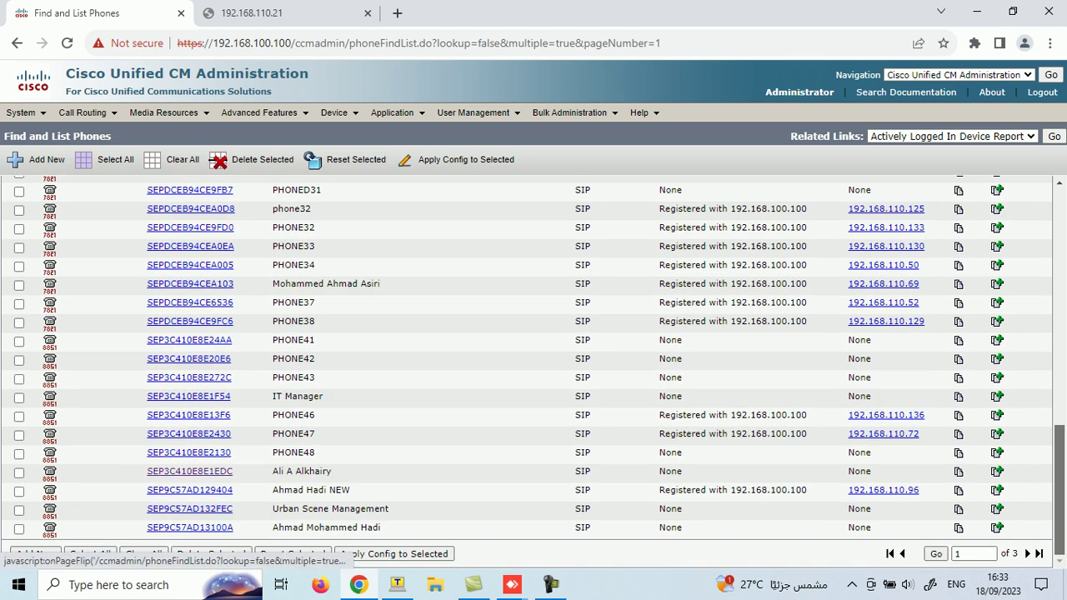
{"action": "left_click", "coordinate": [1028, 553]}
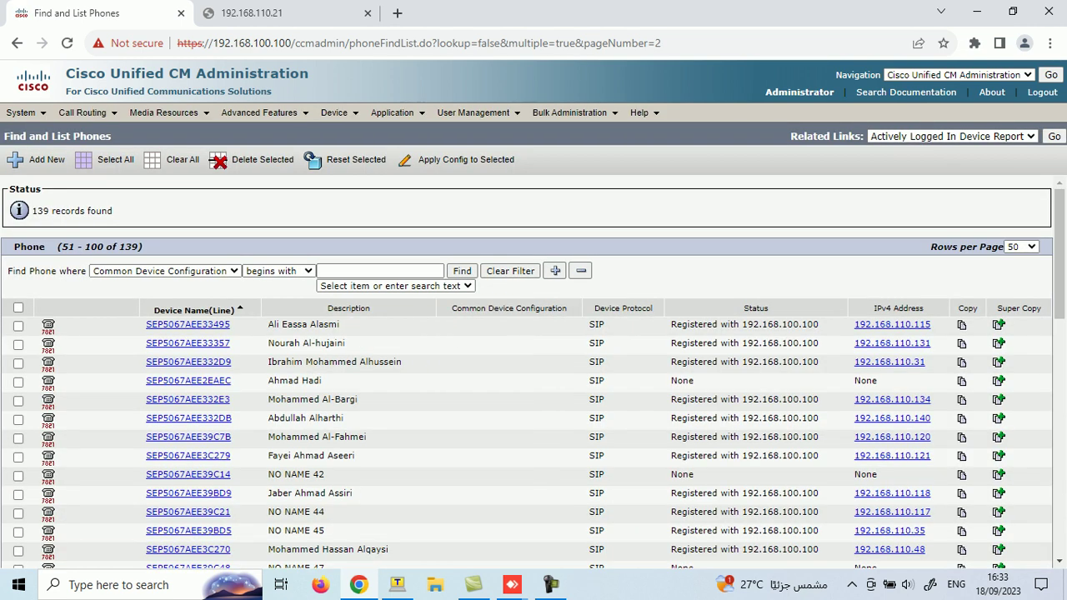
{"action": "scroll", "coordinate": [533, 373], "scroll_direction": "down", "scroll_amount": 6}
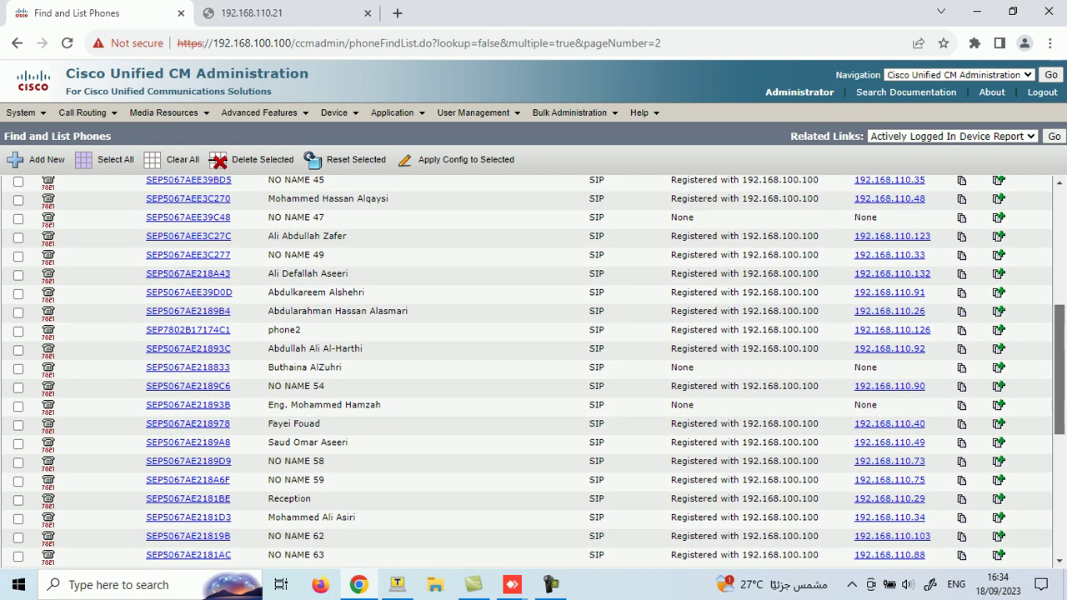
{"action": "scroll", "coordinate": [533, 373], "scroll_direction": "down", "scroll_amount": 3}
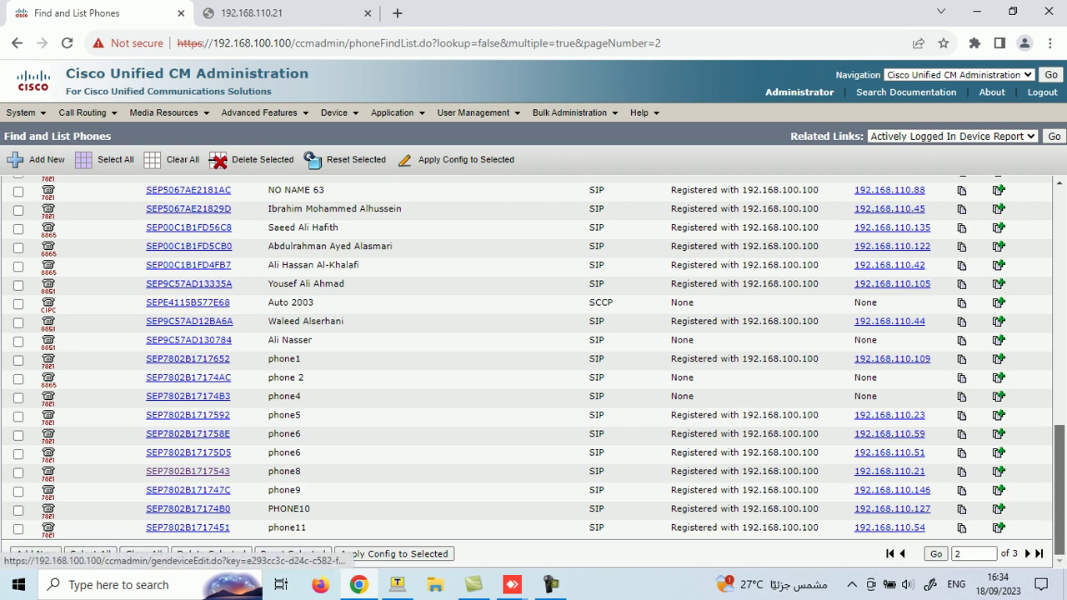
- Open phone8's line 2173, currently in the INTERNAL-PT route partition
{"action": "left_click", "coordinate": [187, 471]}
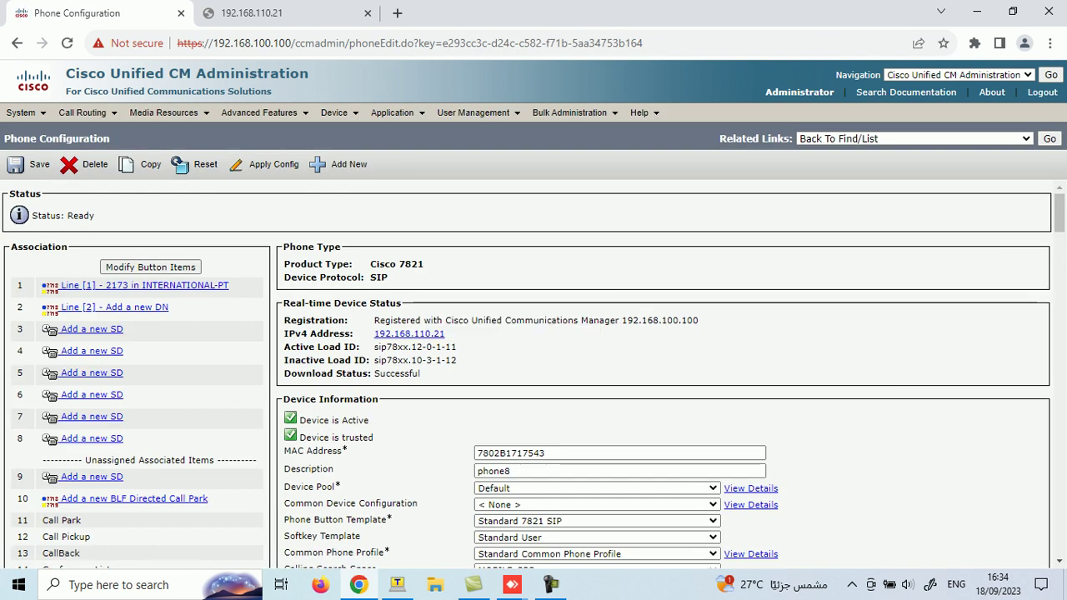
{"action": "left_click", "coordinate": [145, 285]}
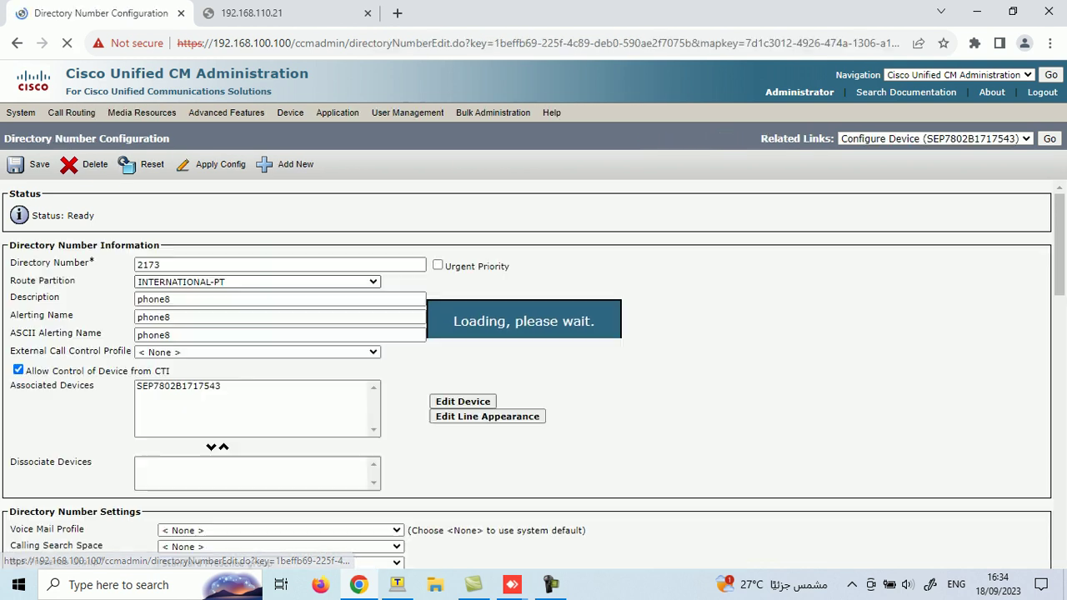
{"action": "left_click", "coordinate": [146, 283]}
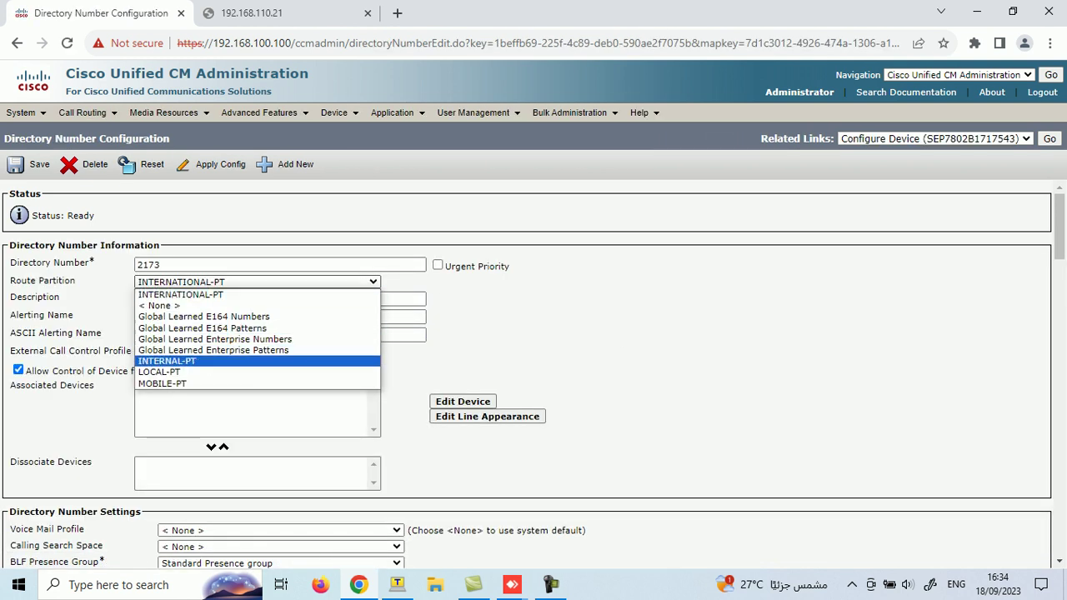
{"action": "key", "text": "Return"}
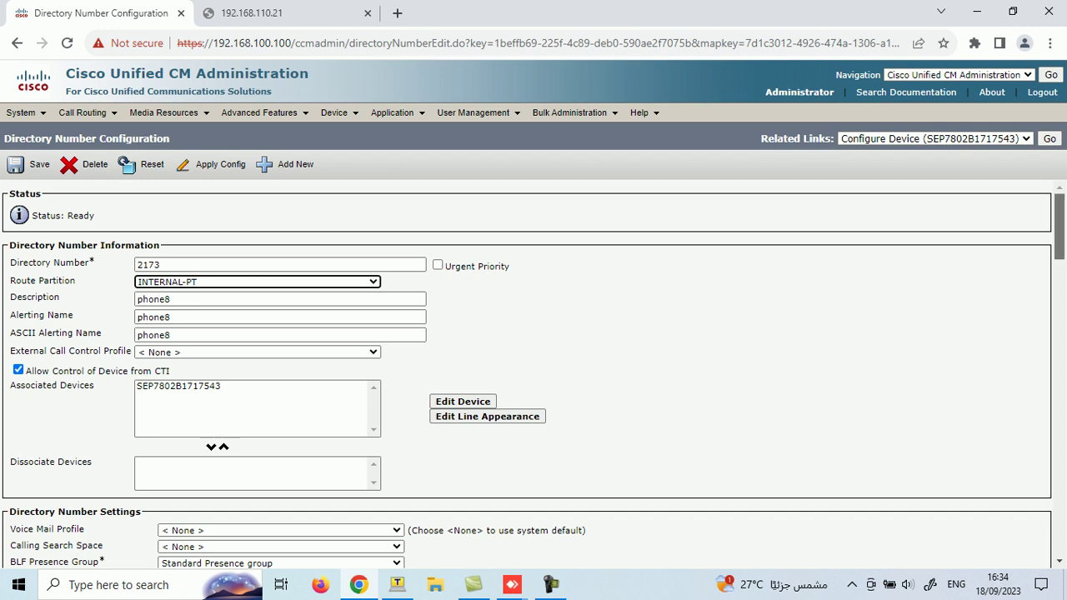
{"action": "scroll", "coordinate": [534, 375], "scroll_direction": "down", "scroll_amount": 3}
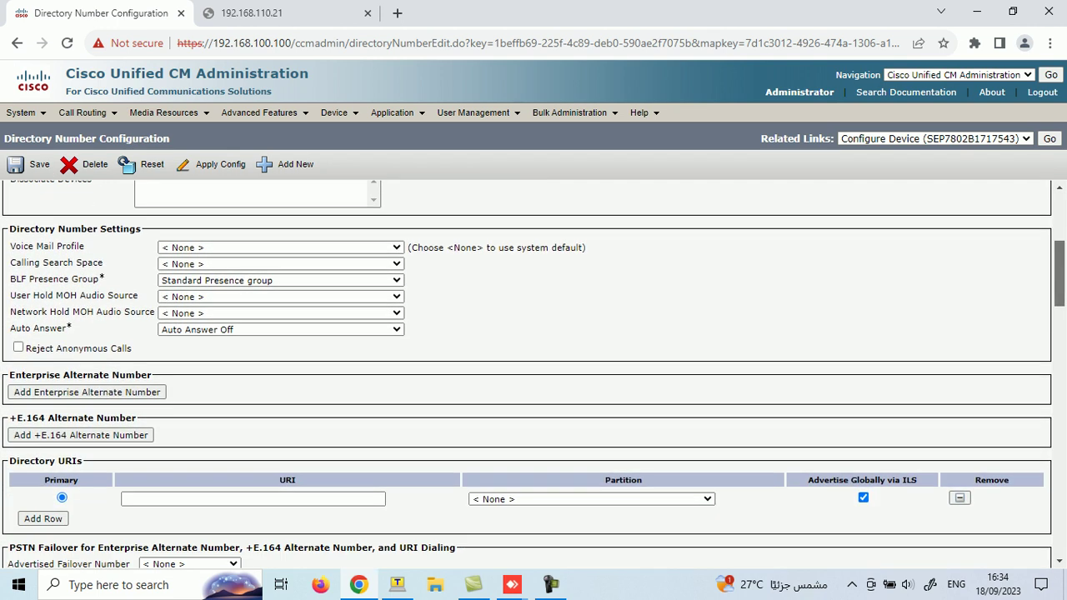
- Change line 2173's route partition to MOBILE-PT and save
{"action": "left_click", "coordinate": [280, 264]}
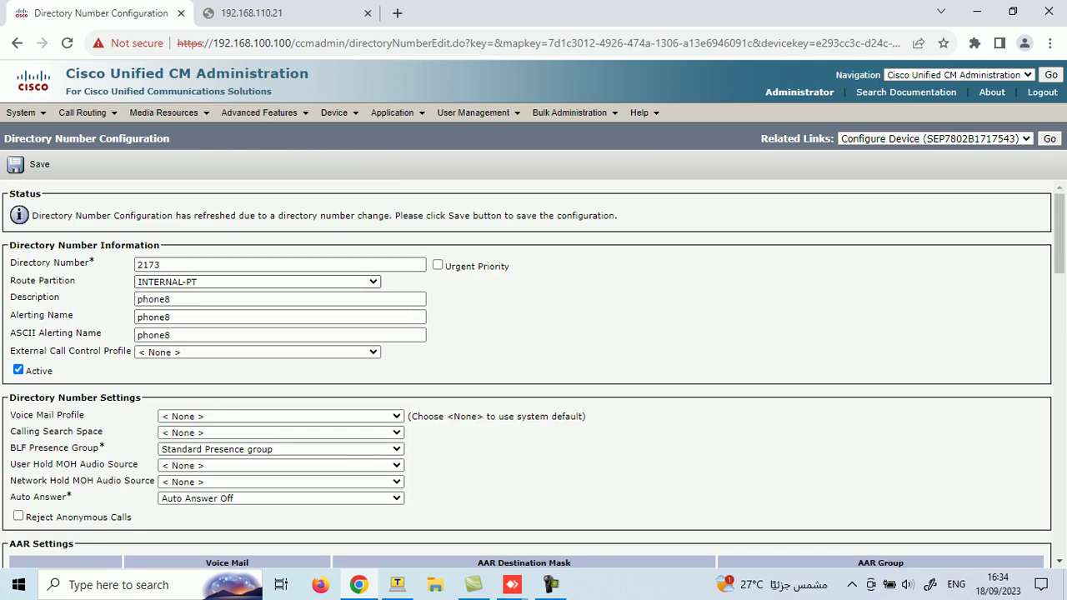
{"action": "key", "text": "alt+Down"}
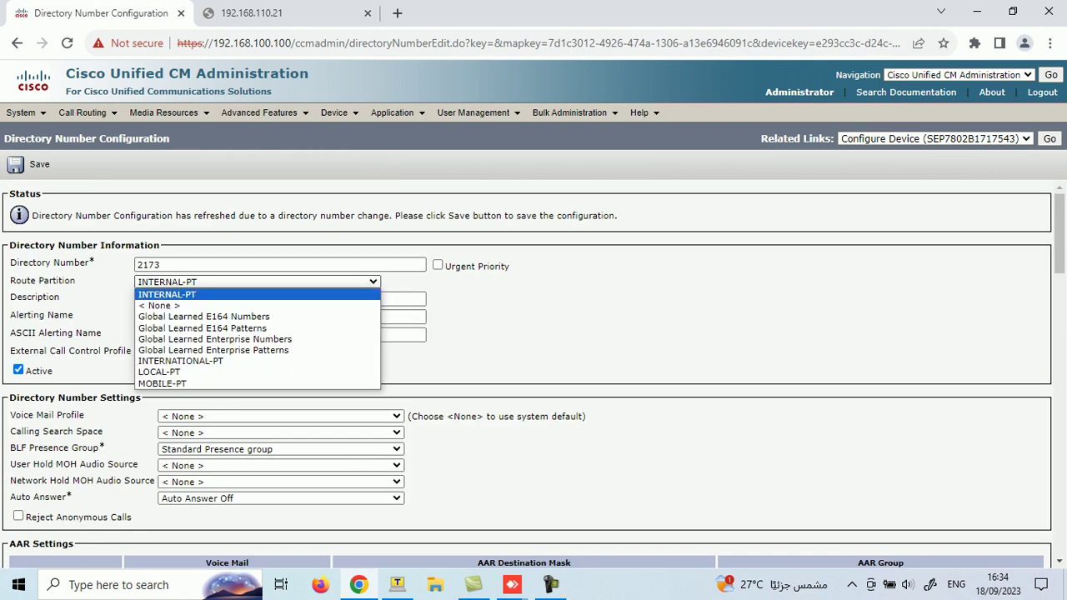
{"action": "key", "text": "Down"}
{"action": "key", "text": "Down"}
{"action": "key", "text": "Down"}
{"action": "key", "text": "Down"}
{"action": "key", "text": "Down"}
{"action": "key", "text": "Down"}
{"action": "key", "text": "Down"}
{"action": "key", "text": "Down"}
{"action": "key", "text": "Return"}
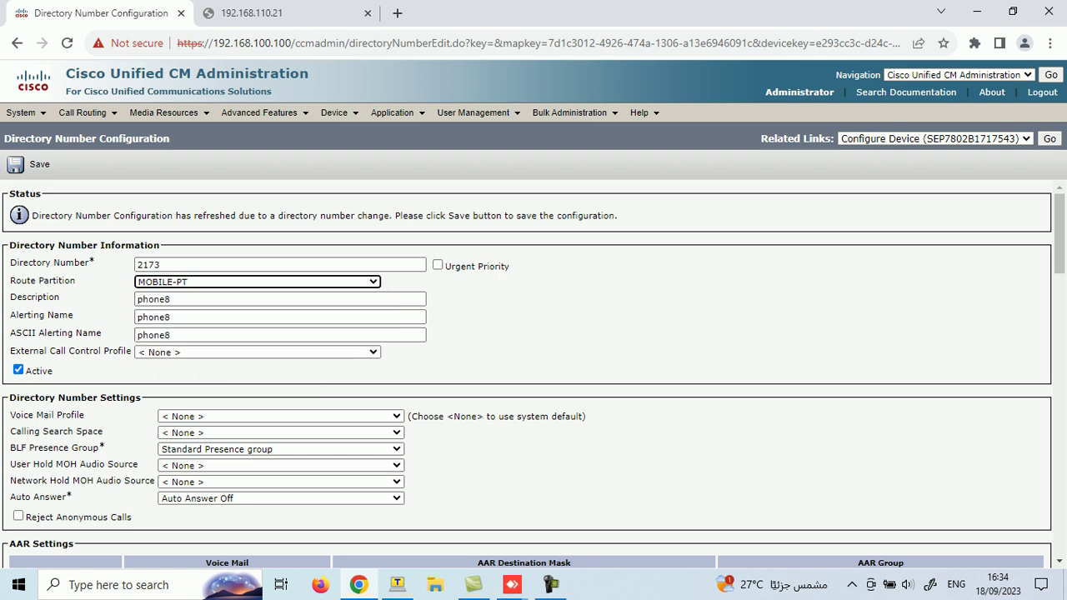
{"action": "scroll", "coordinate": [533, 375], "scroll_direction": "down", "scroll_amount": 1}
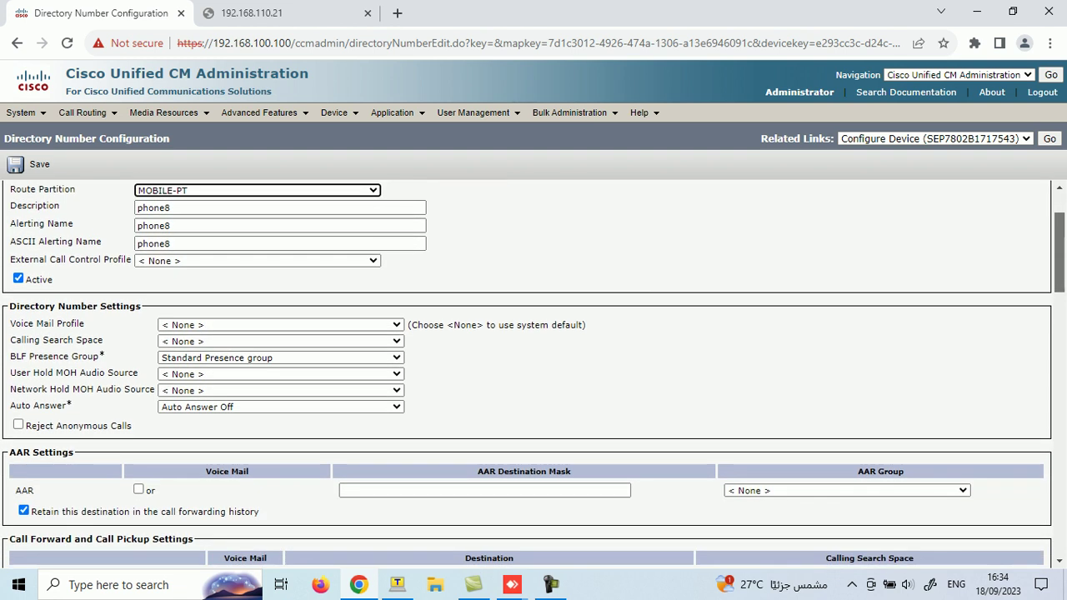
{"action": "scroll", "coordinate": [533, 375], "scroll_direction": "down", "scroll_amount": 7}
{"action": "scroll", "coordinate": [533, 375], "scroll_direction": "up", "scroll_amount": 8}
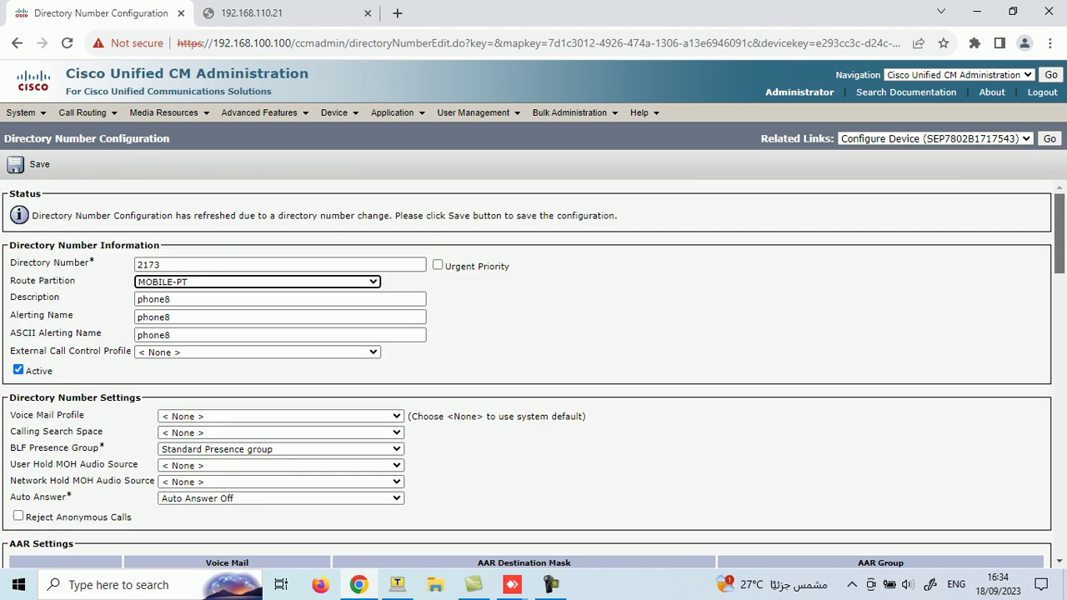
{"action": "left_click", "coordinate": [29, 164]}
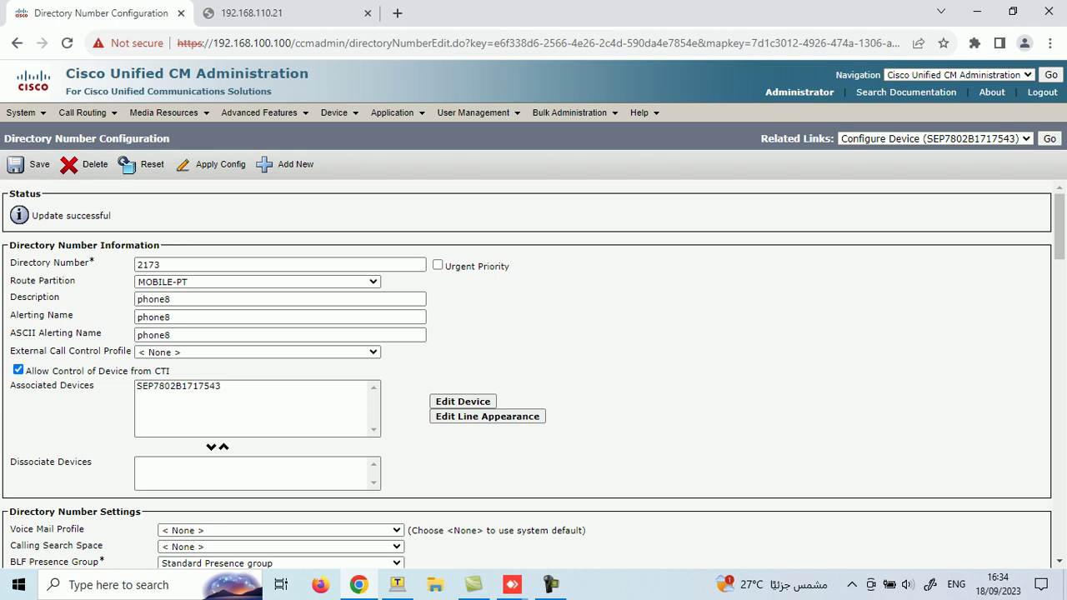
- Switch line 2173 back to INTERNAL-PT and save again
{"action": "left_click", "coordinate": [257, 282]}
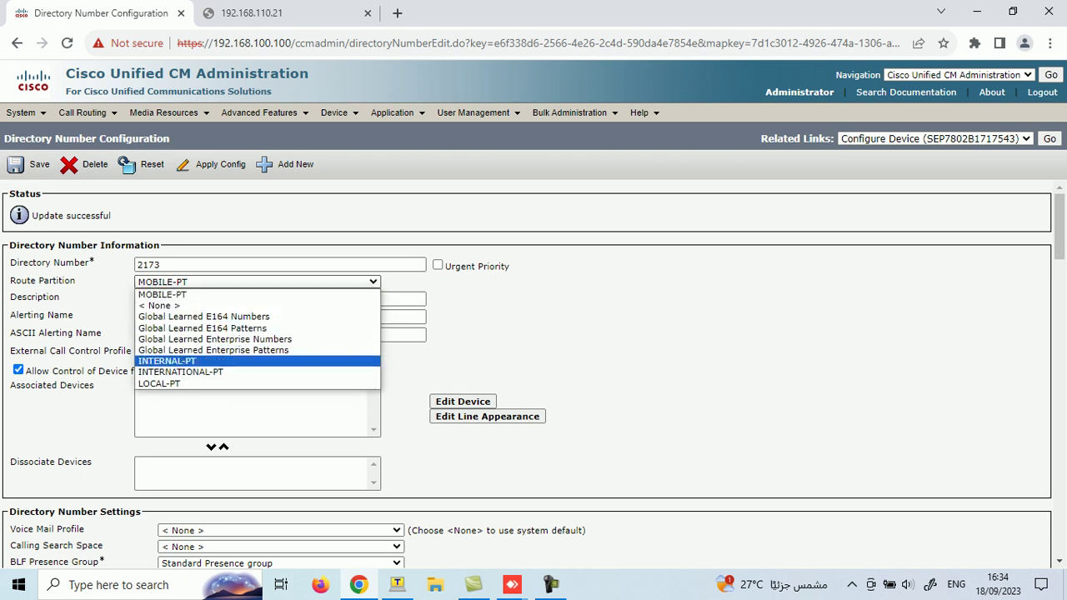
{"action": "left_click", "coordinate": [192, 359]}
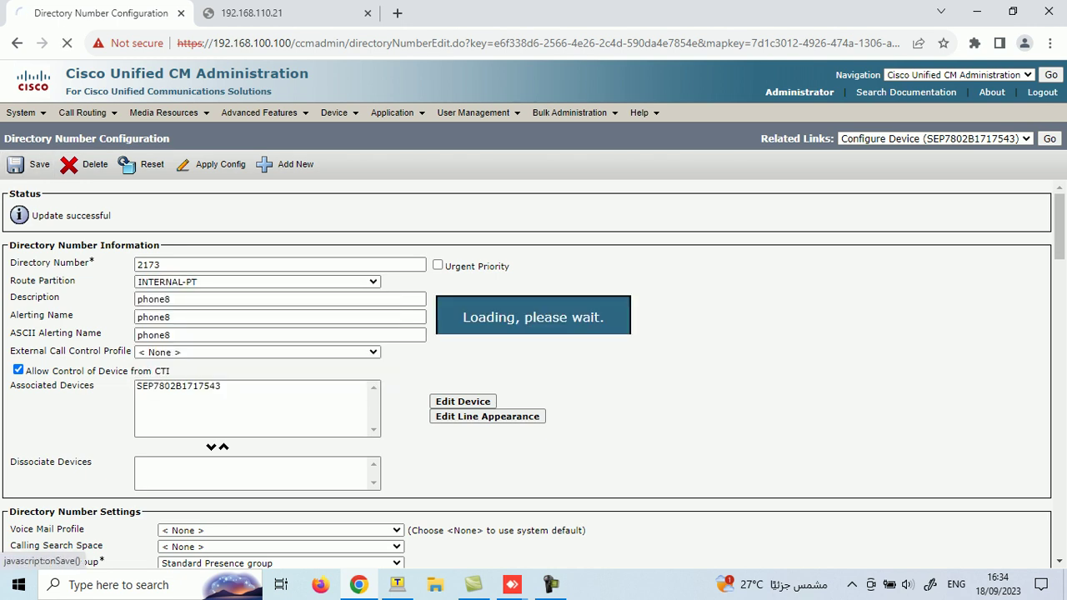
{"action": "left_click", "coordinate": [33, 165]}
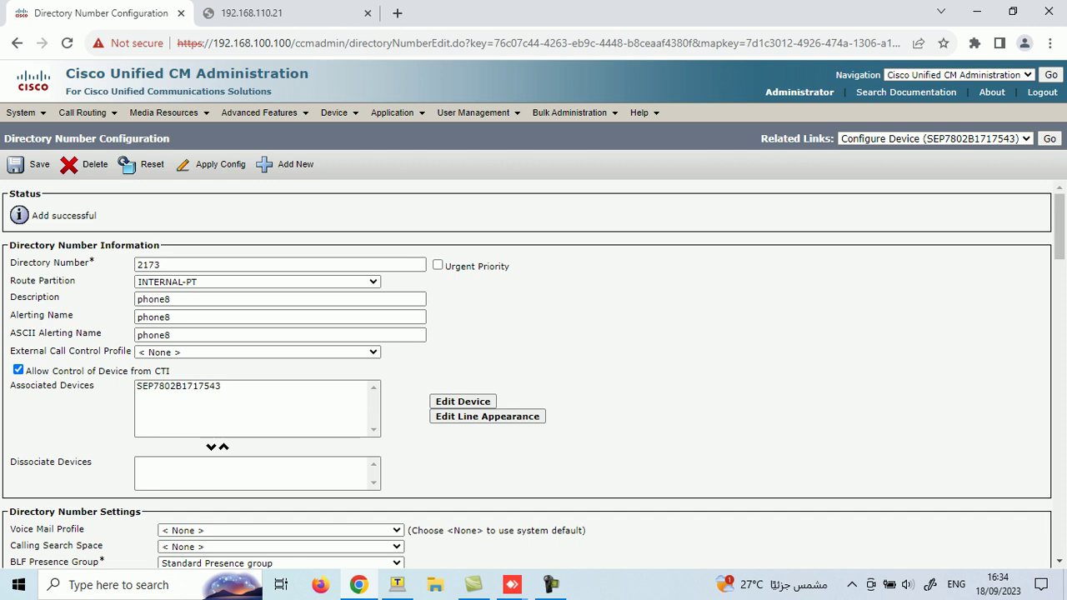
- Set line 2173's calling search space to MOBILE-CSS and save
{"action": "scroll", "coordinate": [533, 375], "scroll_direction": "down", "scroll_amount": 3}
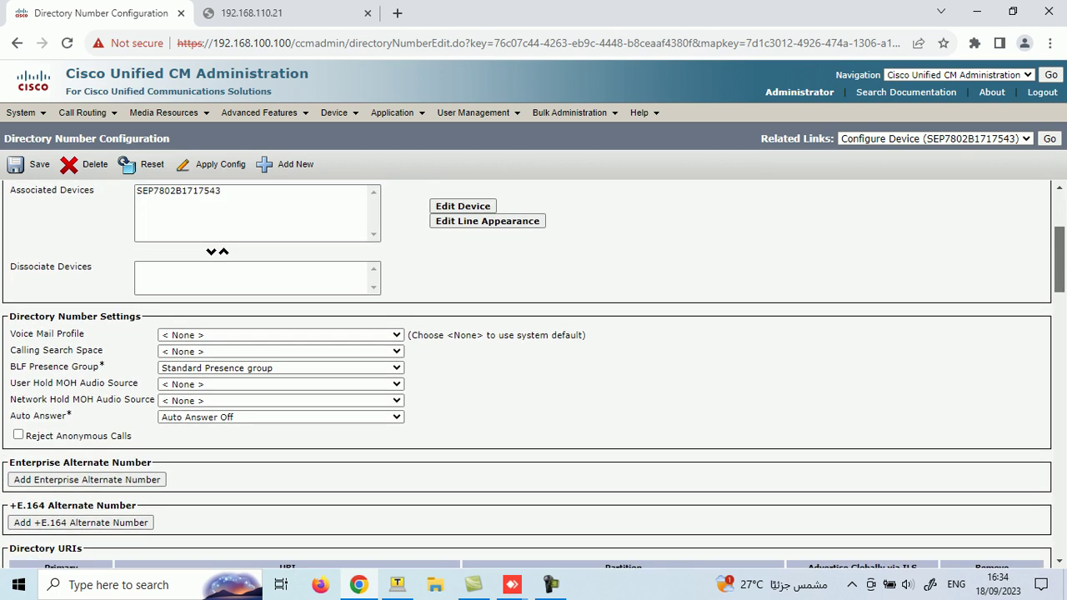
{"action": "left_click", "coordinate": [280, 351]}
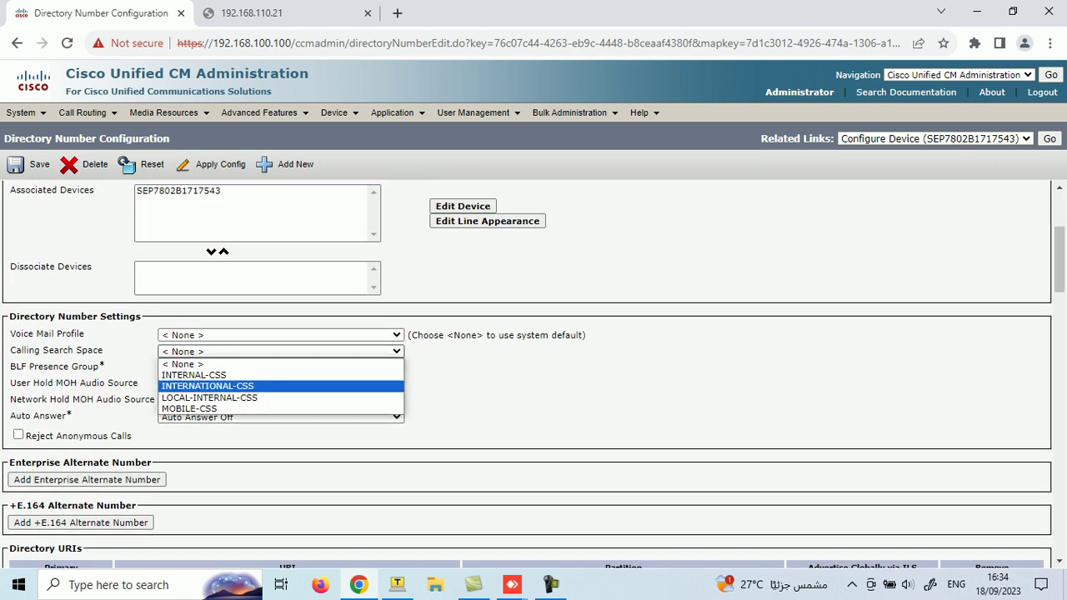
{"action": "left_click", "coordinate": [200, 409]}
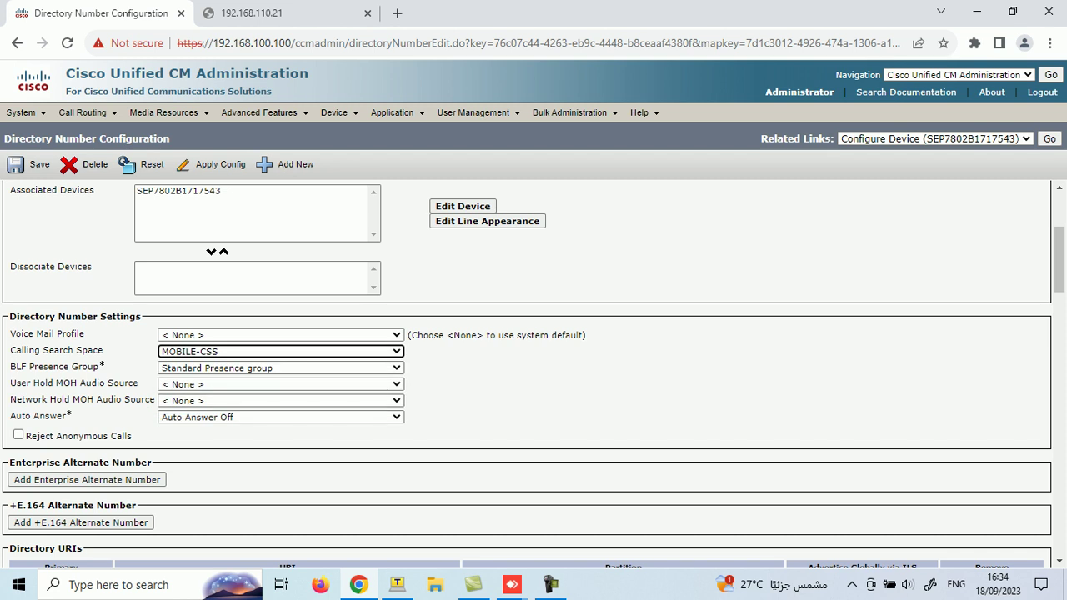
{"action": "left_click", "coordinate": [31, 164]}
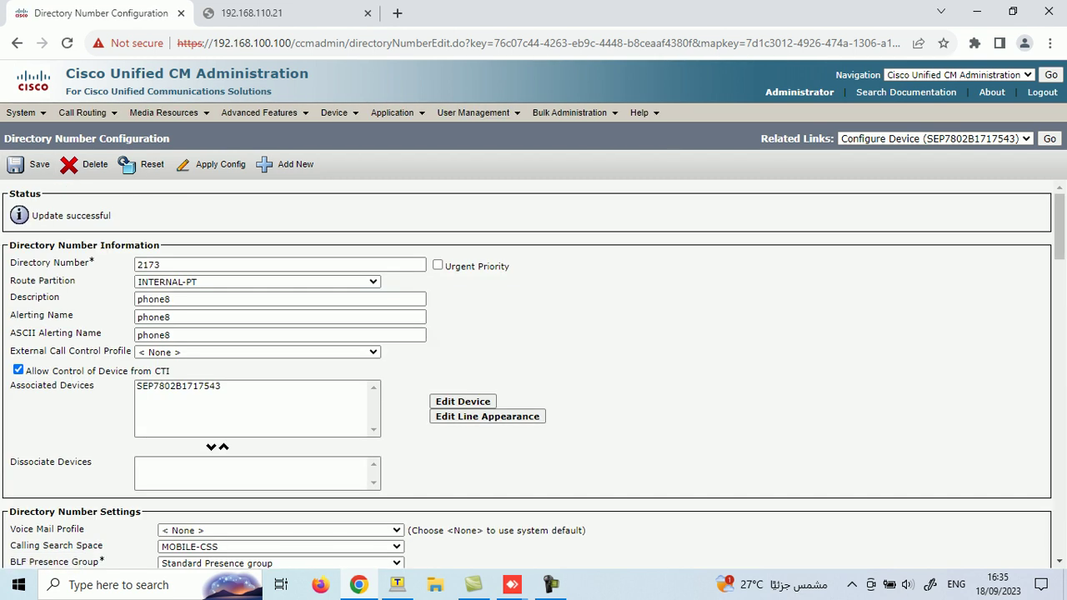
- Apply the configuration to phone8 and confirm the popup
{"action": "left_click_drag", "start_coordinate": [1060, 225], "coordinate": [1059, 521]}
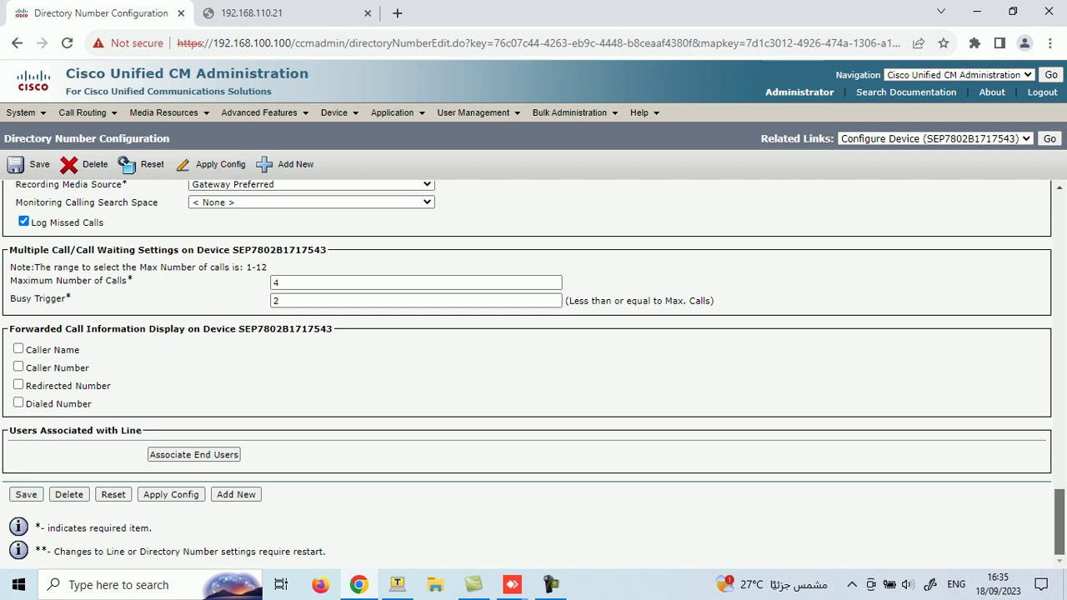
{"action": "left_click", "coordinate": [171, 494]}
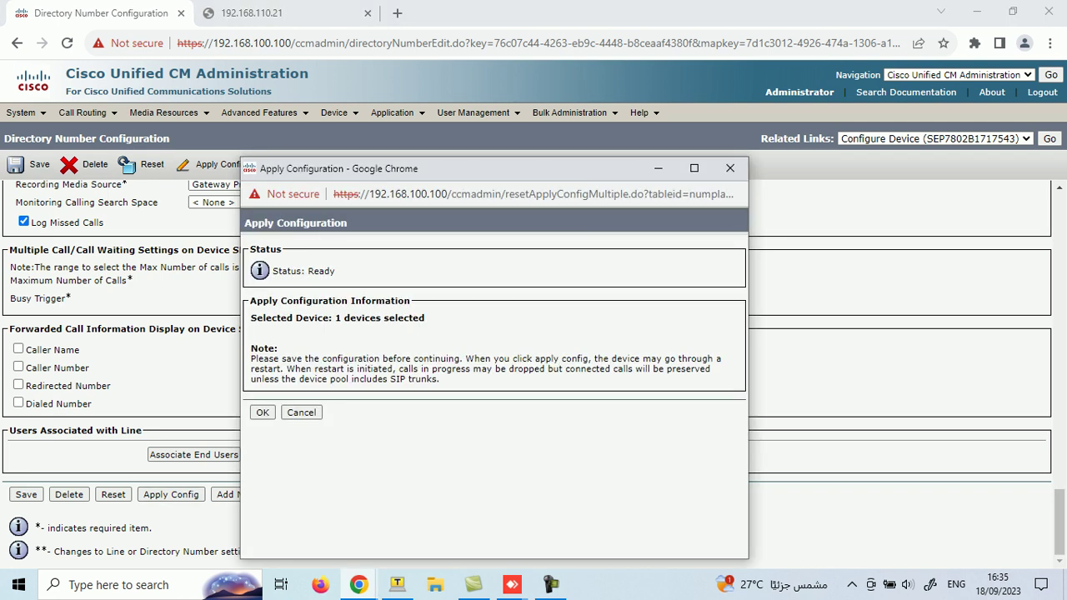
{"action": "key", "text": "Return"}
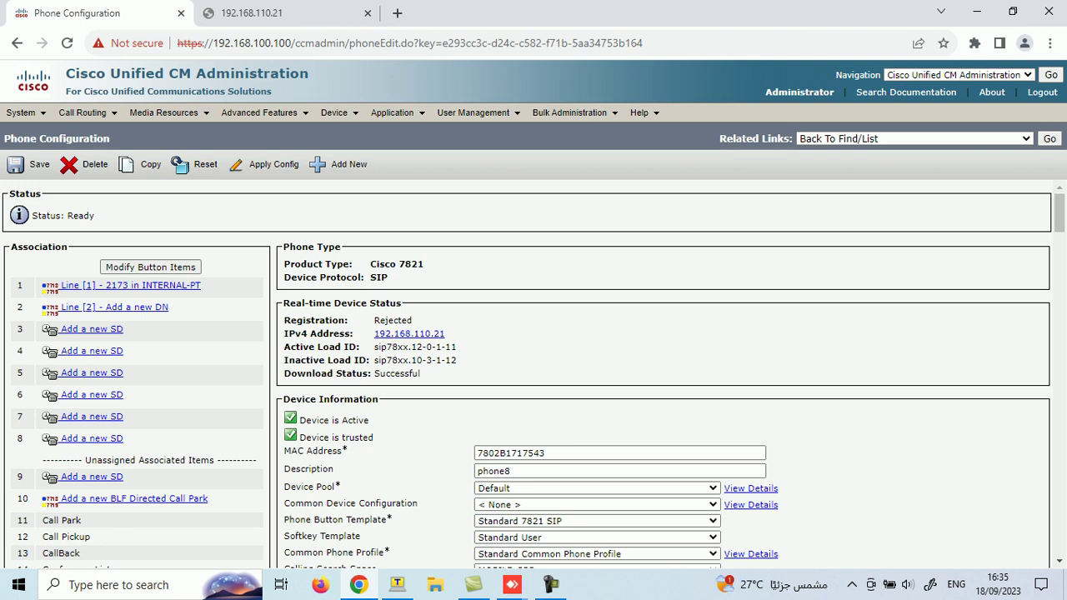
- Save line 2173's directory number settings and restart phone8 through Device Reset
{"action": "left_click", "coordinate": [130, 285]}
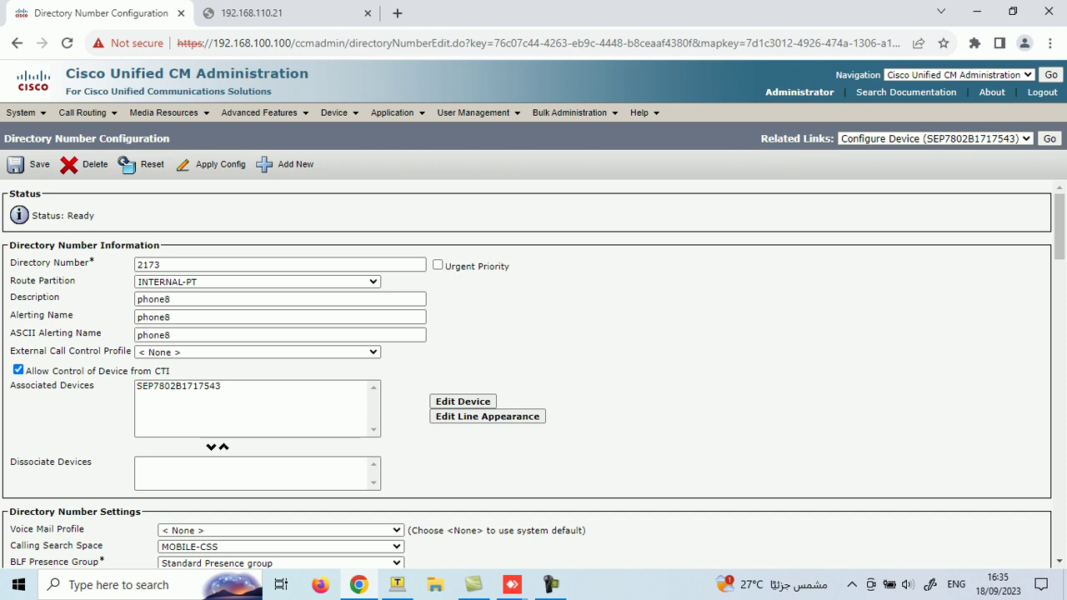
{"action": "left_click", "coordinate": [33, 164]}
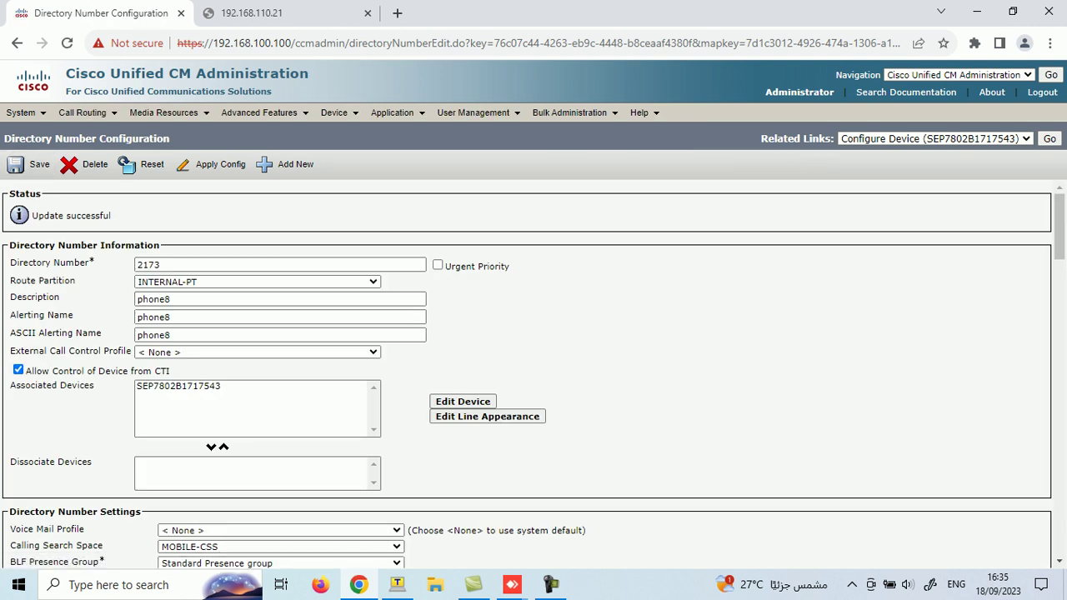
{"action": "left_click", "coordinate": [144, 165]}
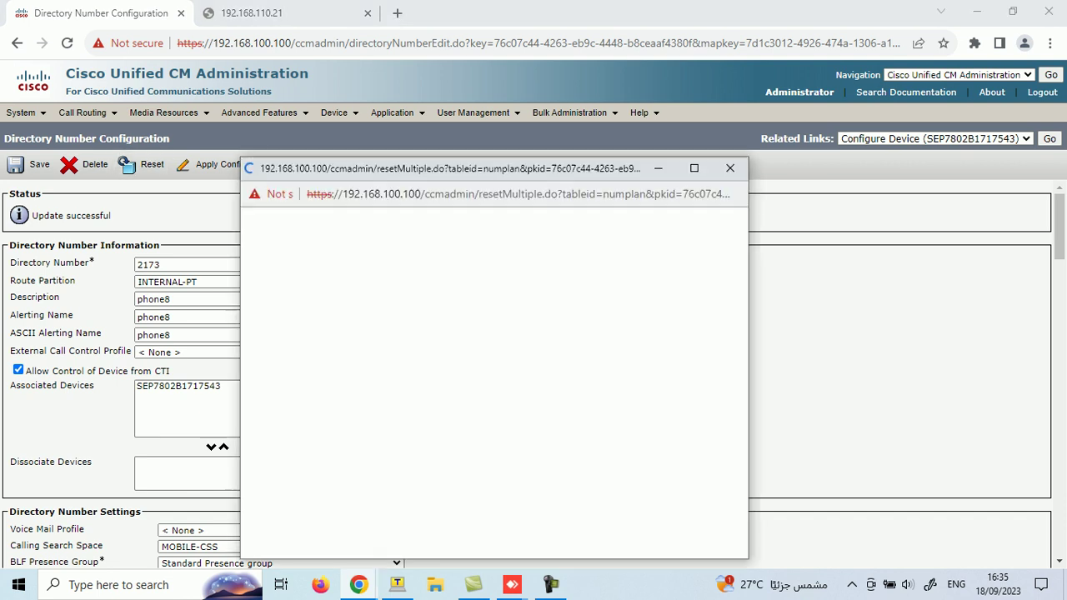
{"action": "left_click", "coordinate": [313, 489]}
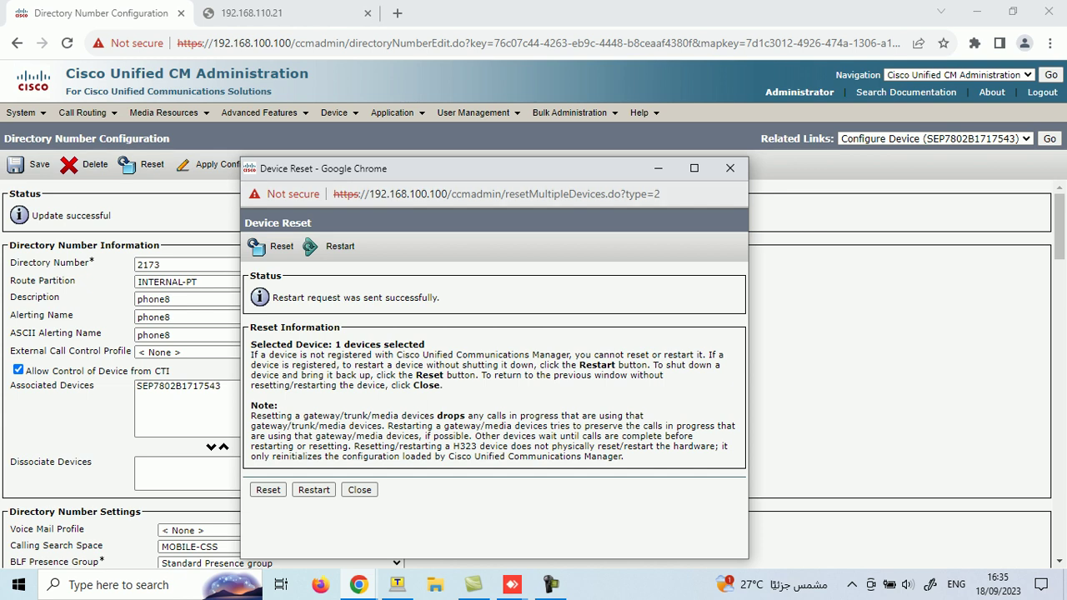
- Close the Device Reset popup to return to line 2173's Directory Number Configuration
{"action": "left_click", "coordinate": [730, 167]}
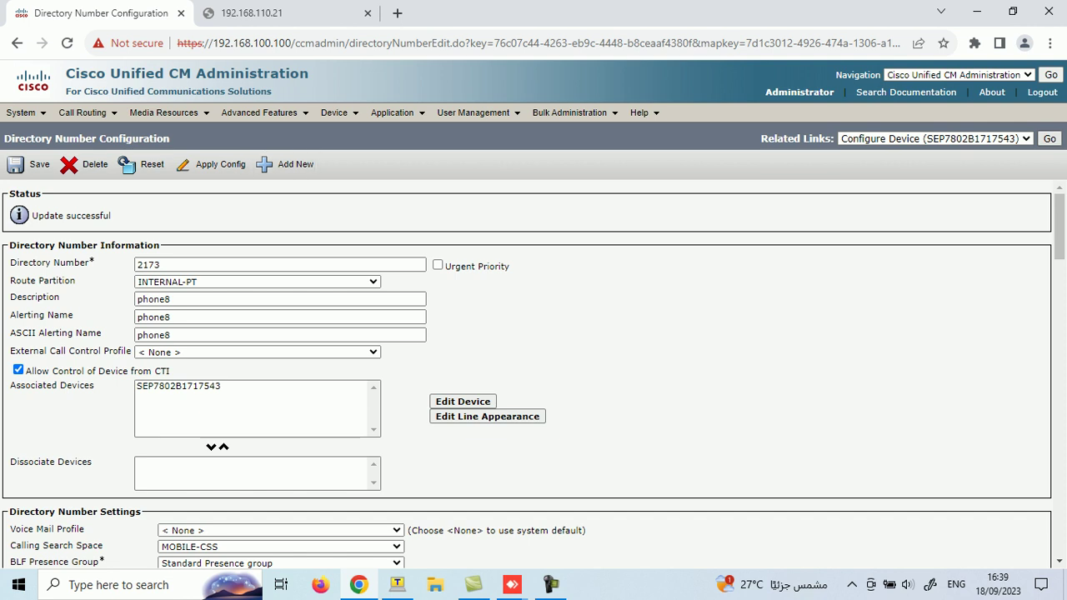
- Set phone8's AAR Calling Search Space to INTERNAL-CSS, then start Apply Config
{"action": "key", "text": "Return"}
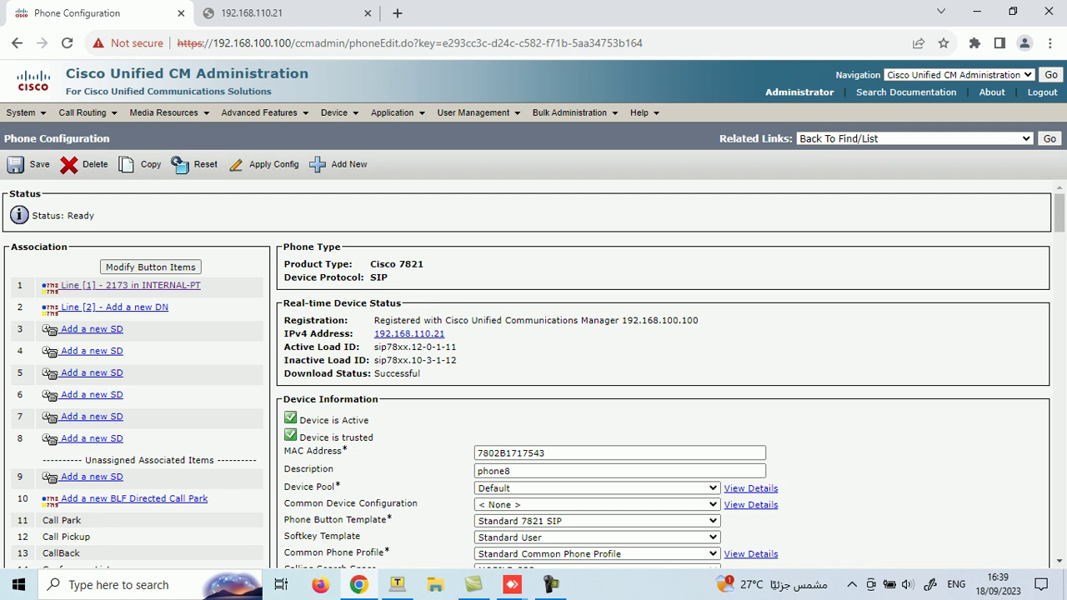
{"action": "scroll", "coordinate": [50, 423], "scroll_direction": "down", "scroll_amount": 5}
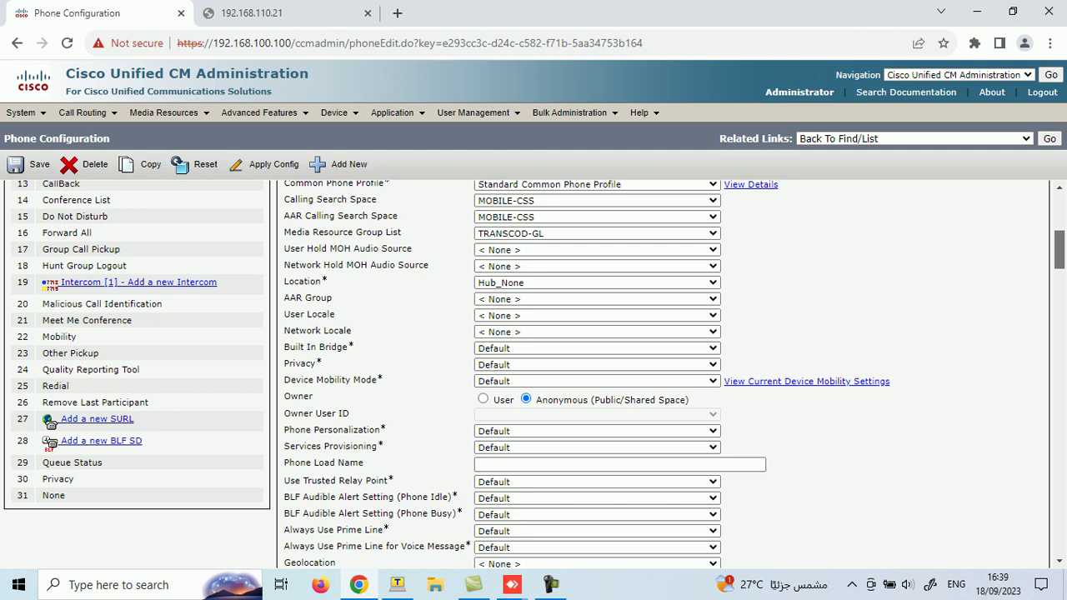
{"action": "left_click", "coordinate": [596, 216]}
{"action": "key", "text": "Down"}
{"action": "key", "text": "Down"}
{"action": "key", "text": "Down"}
{"action": "key", "text": "Up"}
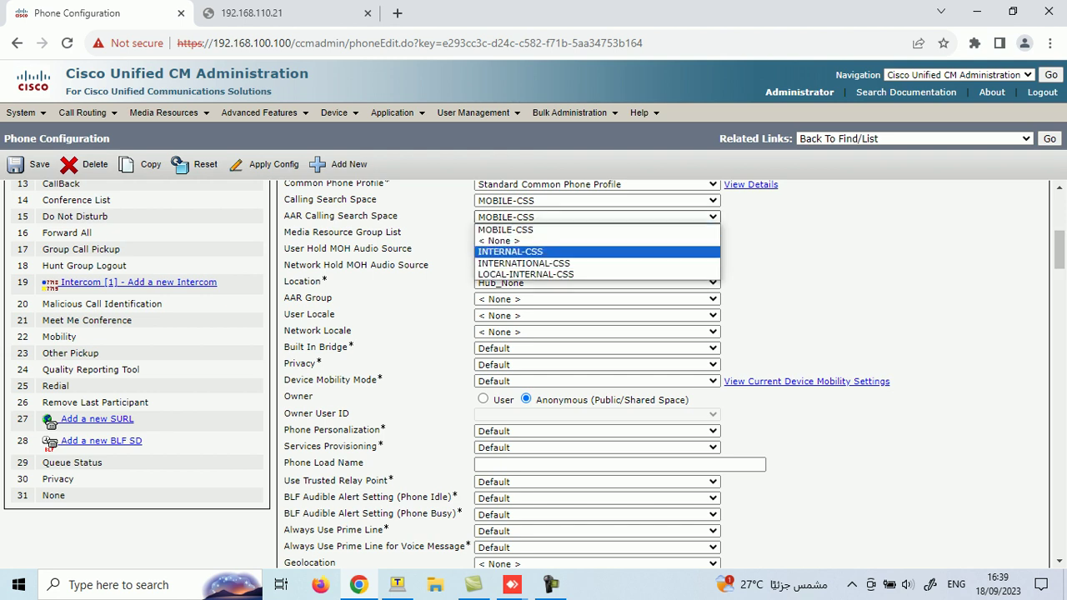
{"action": "key", "text": "Return"}
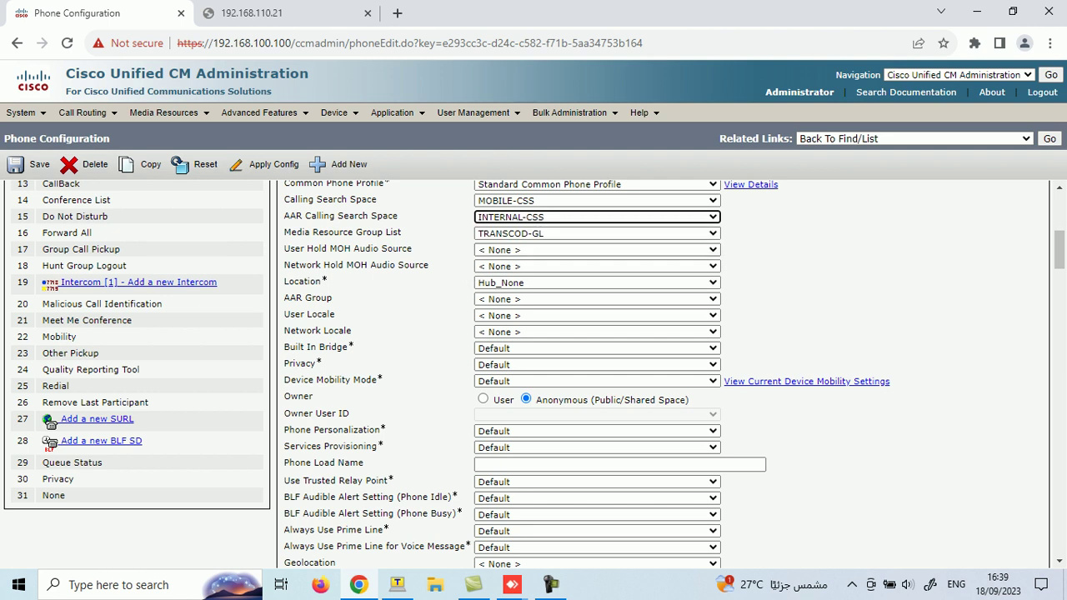
{"action": "scroll", "coordinate": [534, 373], "scroll_direction": "down", "scroll_amount": 20}
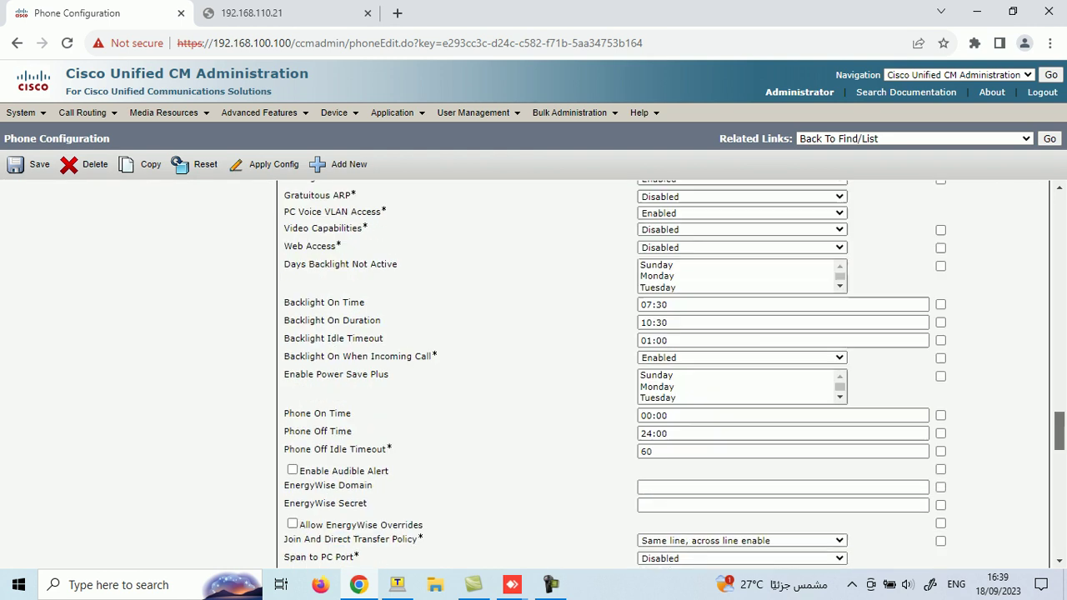
{"action": "scroll", "coordinate": [533, 373], "scroll_direction": "down", "scroll_amount": 5}
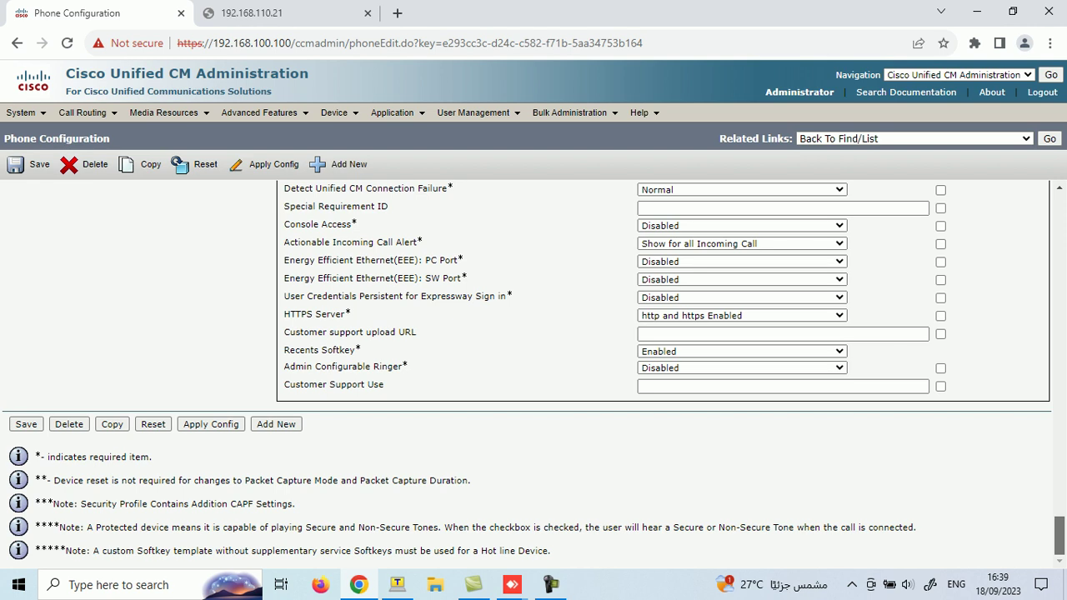
{"action": "left_click", "coordinate": [210, 424]}
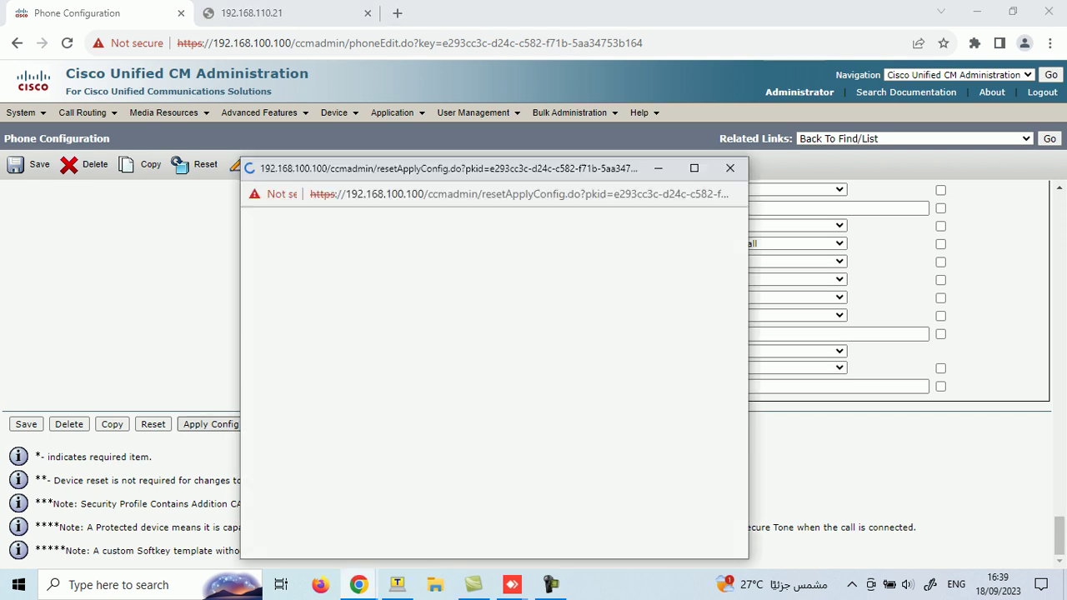
{"action": "left_click", "coordinate": [262, 413]}
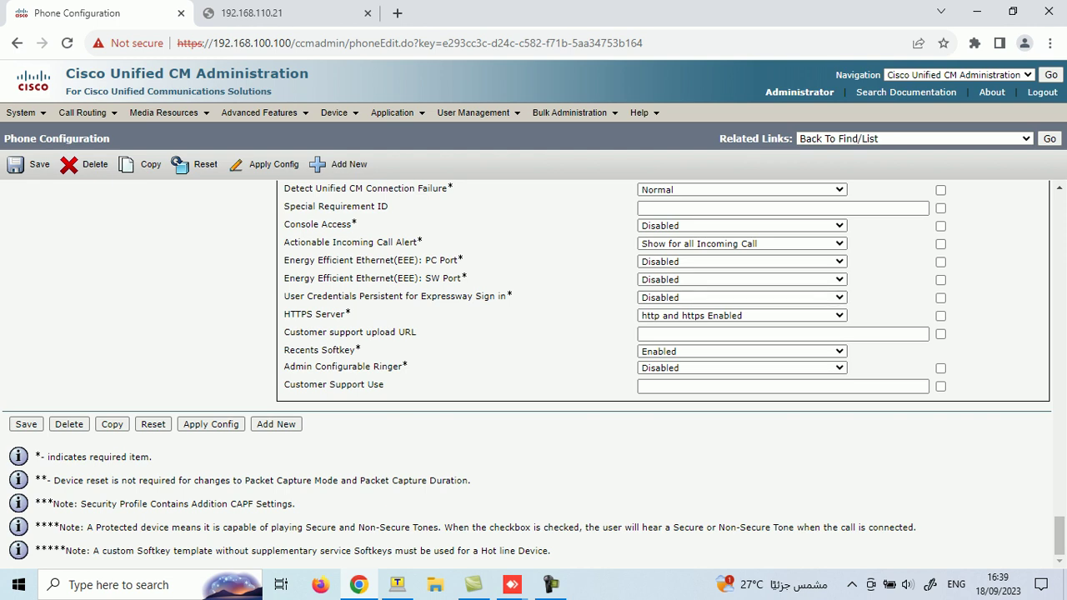
{"action": "scroll", "coordinate": [534, 375], "scroll_direction": "up", "scroll_amount": 5}
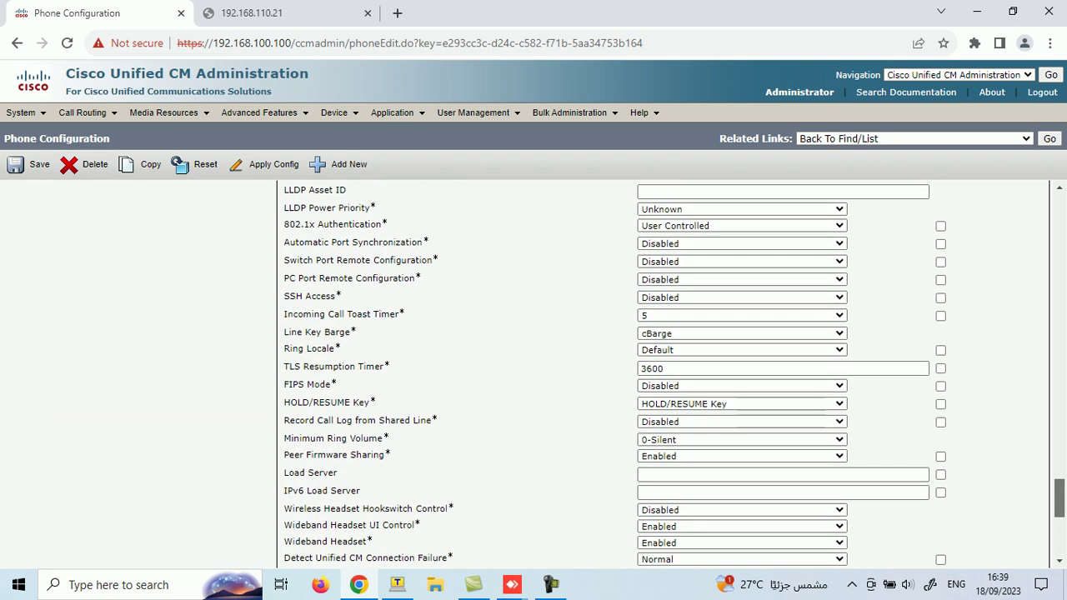
{"action": "scroll", "coordinate": [533, 375], "scroll_direction": "up", "scroll_amount": 2}
{"action": "scroll", "coordinate": [533, 375], "scroll_direction": "up", "scroll_amount": 4}
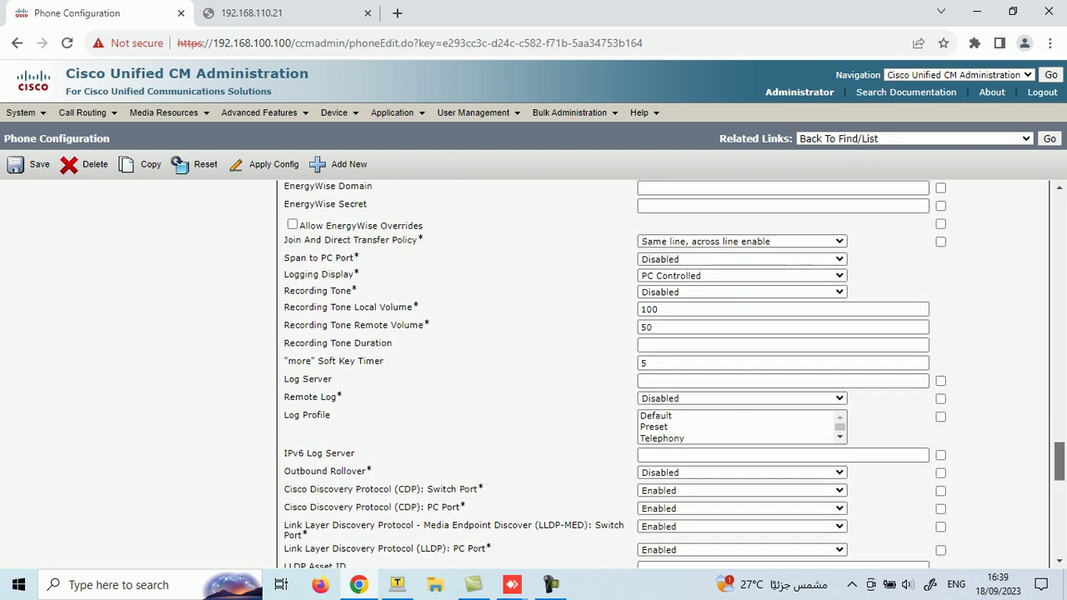
{"action": "scroll", "coordinate": [533, 375], "scroll_direction": "up", "scroll_amount": 5}
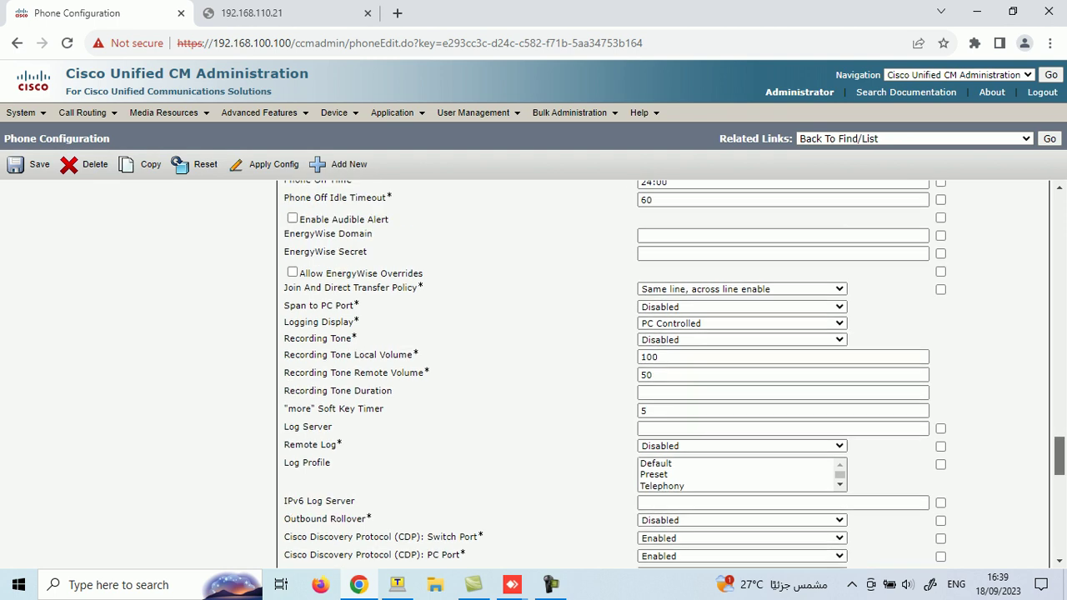
{"action": "scroll", "coordinate": [533, 375], "scroll_direction": "up", "scroll_amount": 6}
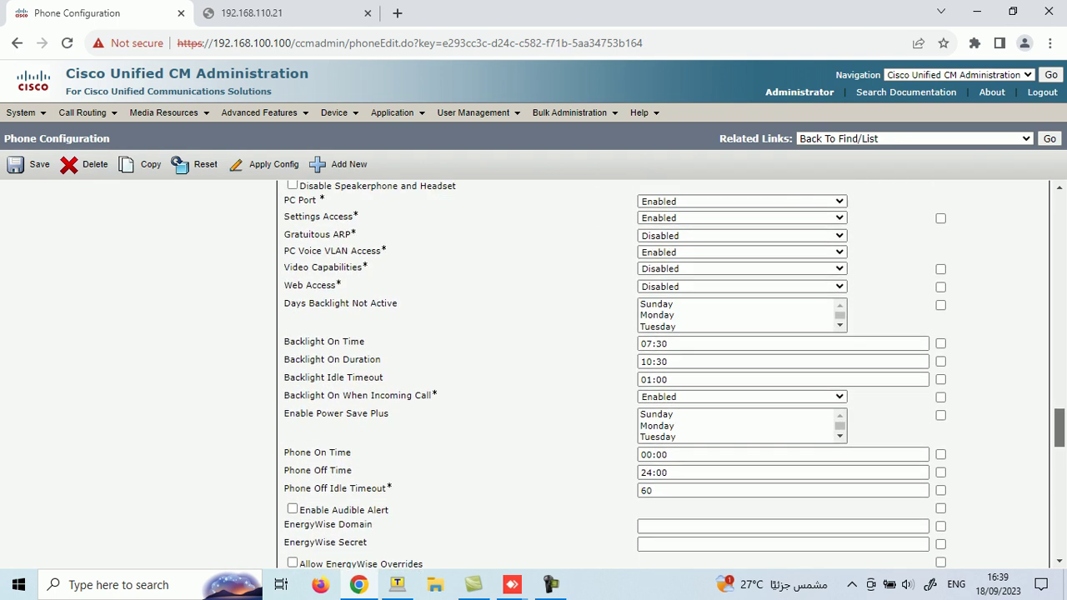
{"action": "scroll", "coordinate": [534, 375], "scroll_direction": "up", "scroll_amount": 8}
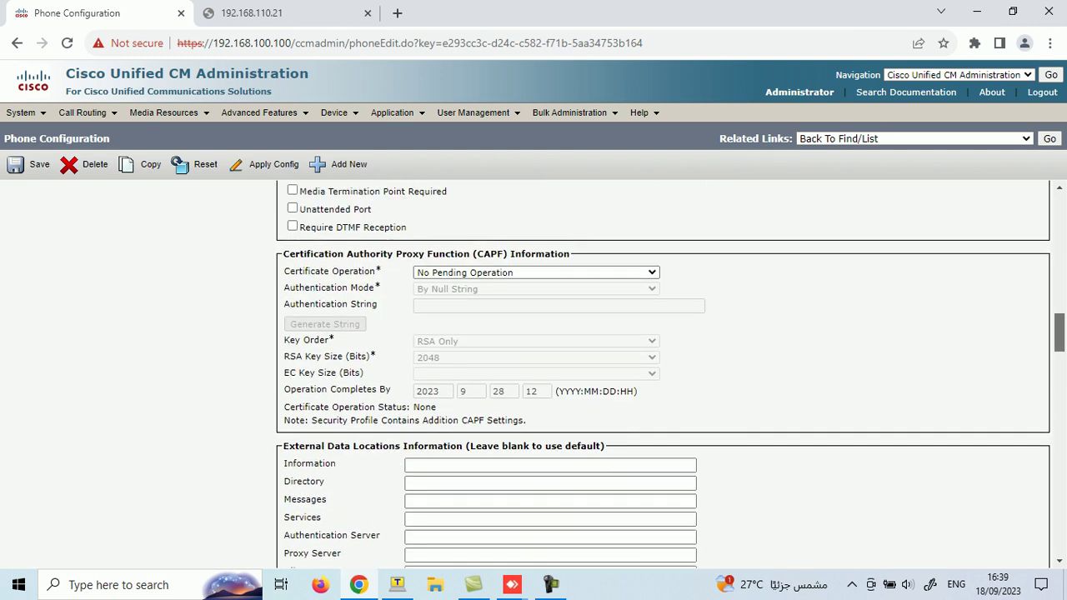
{"action": "scroll", "coordinate": [534, 375], "scroll_direction": "up", "scroll_amount": 7}
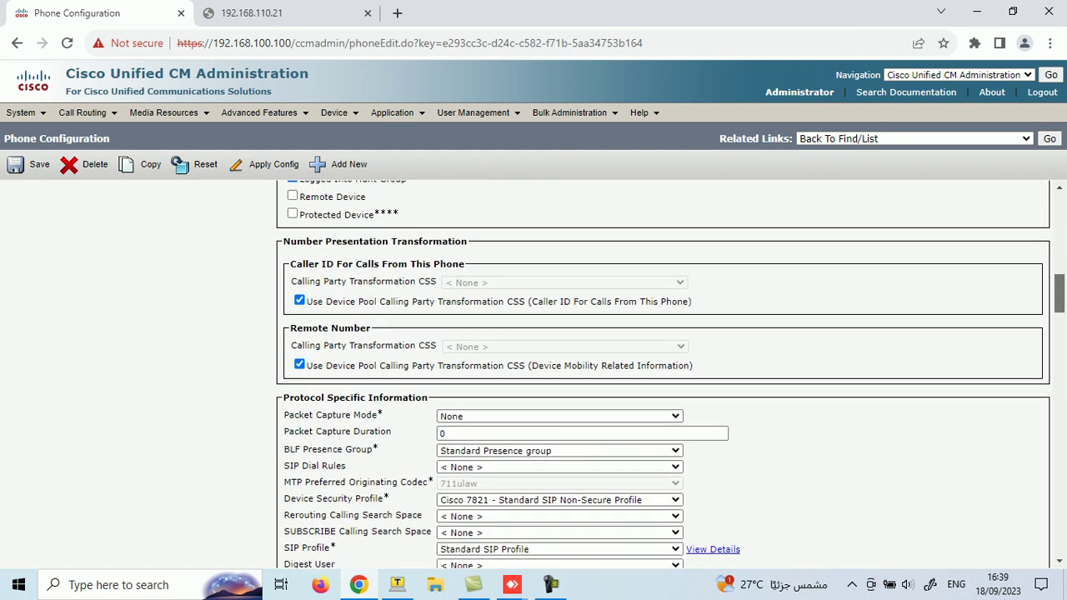
{"action": "scroll", "coordinate": [662, 375], "scroll_direction": "up", "scroll_amount": 2}
{"action": "scroll", "coordinate": [663, 375], "scroll_direction": "up", "scroll_amount": 8}
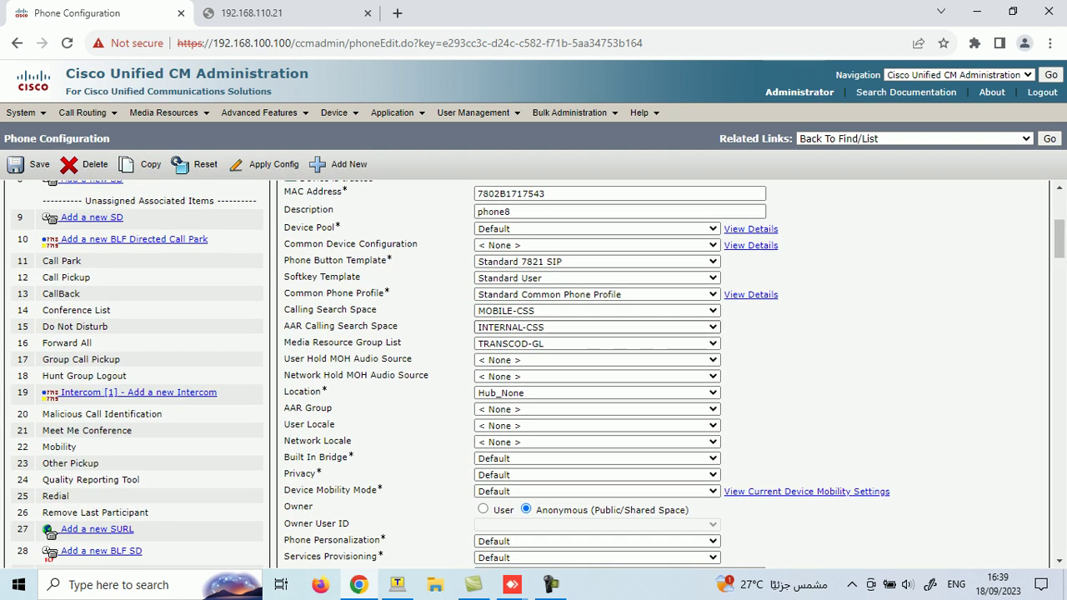
- Set phone8's Calling Search Space to INTERNAL-CSS and apply the configuration
{"action": "left_click", "coordinate": [596, 310]}
{"action": "key", "text": "Down"}
{"action": "key", "text": "Down"}
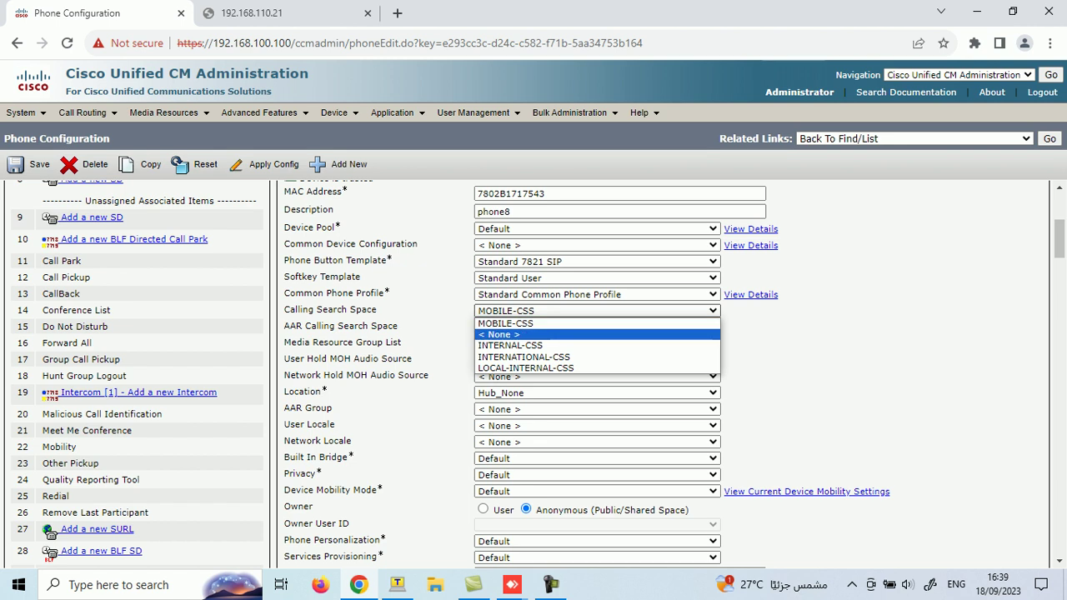
{"action": "key", "text": "Return"}
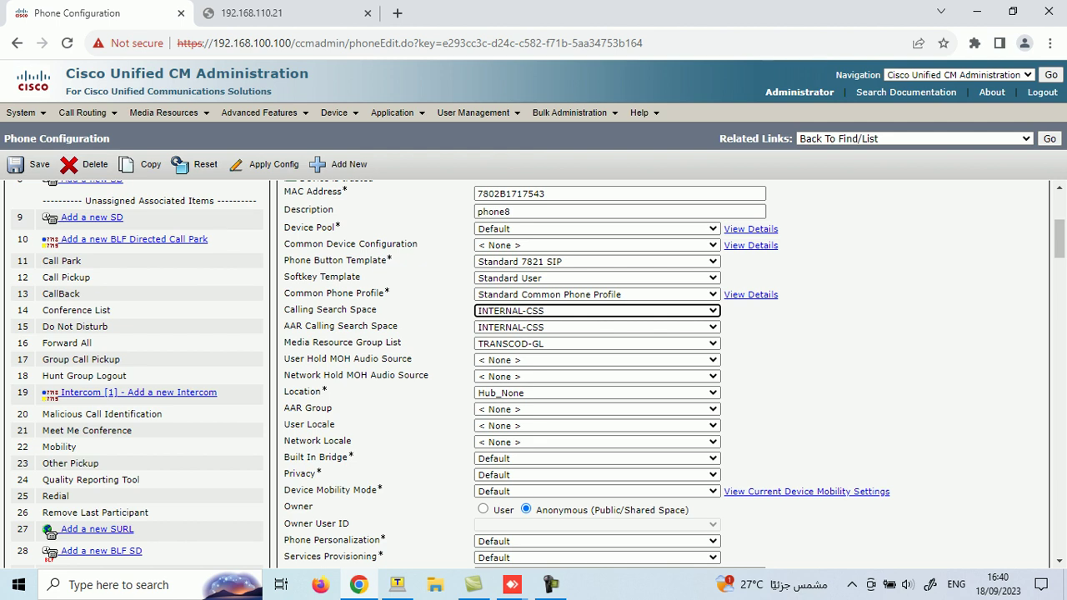
{"action": "scroll", "coordinate": [1058, 238], "scroll_direction": "down", "scroll_amount": 10}
{"action": "scroll", "coordinate": [662, 375], "scroll_direction": "down", "scroll_amount": 10}
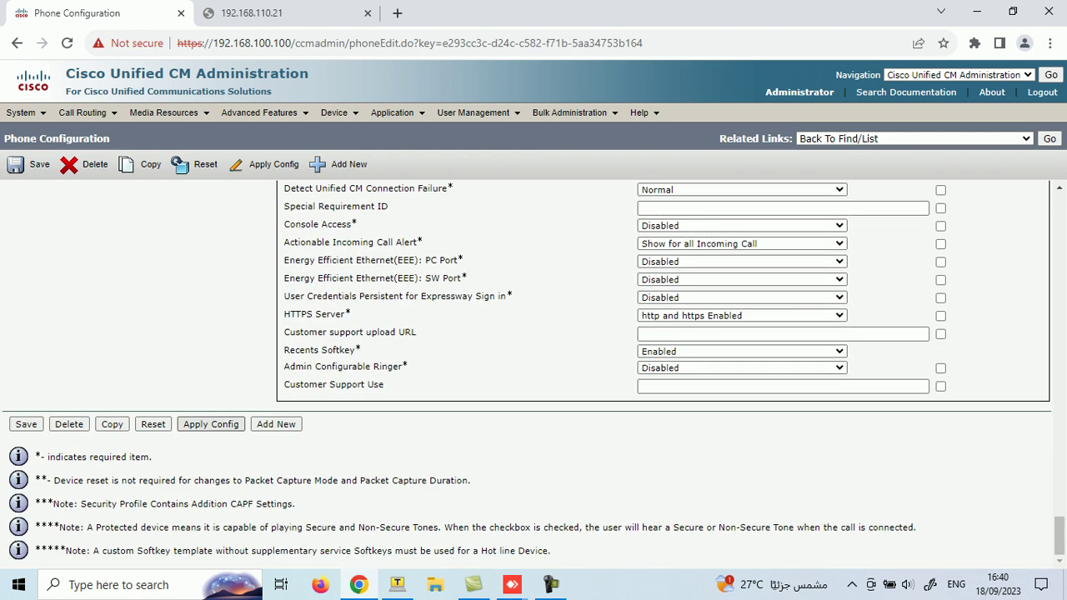
{"action": "left_click", "coordinate": [211, 424]}
{"action": "left_click", "coordinate": [261, 412]}
- Restart phone8 from the Reset options, close the reset window, and save its settings
{"action": "left_click", "coordinate": [194, 164]}
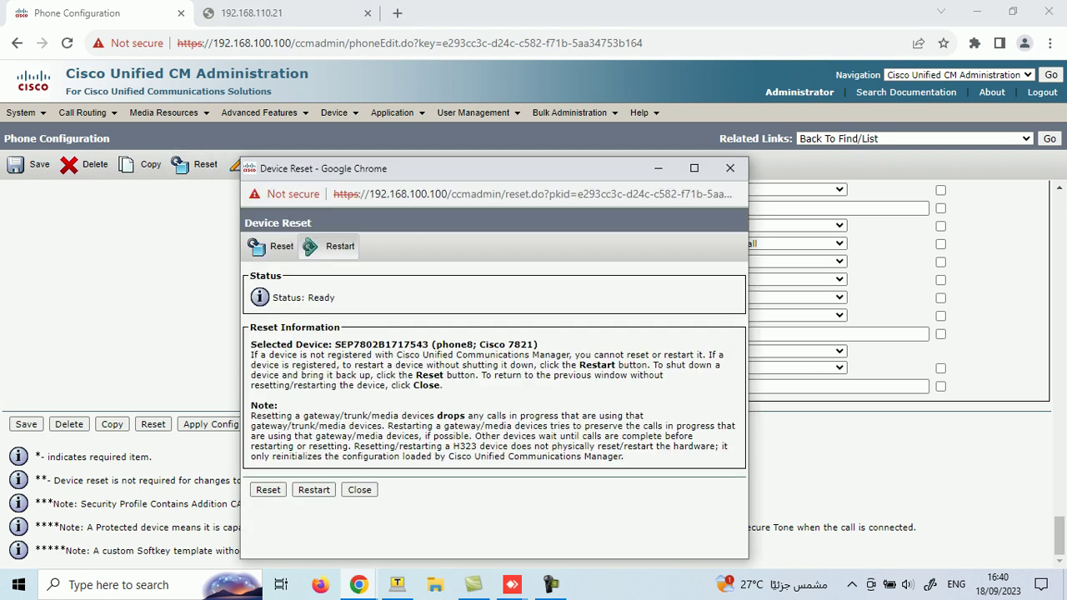
{"action": "left_click", "coordinate": [330, 246]}
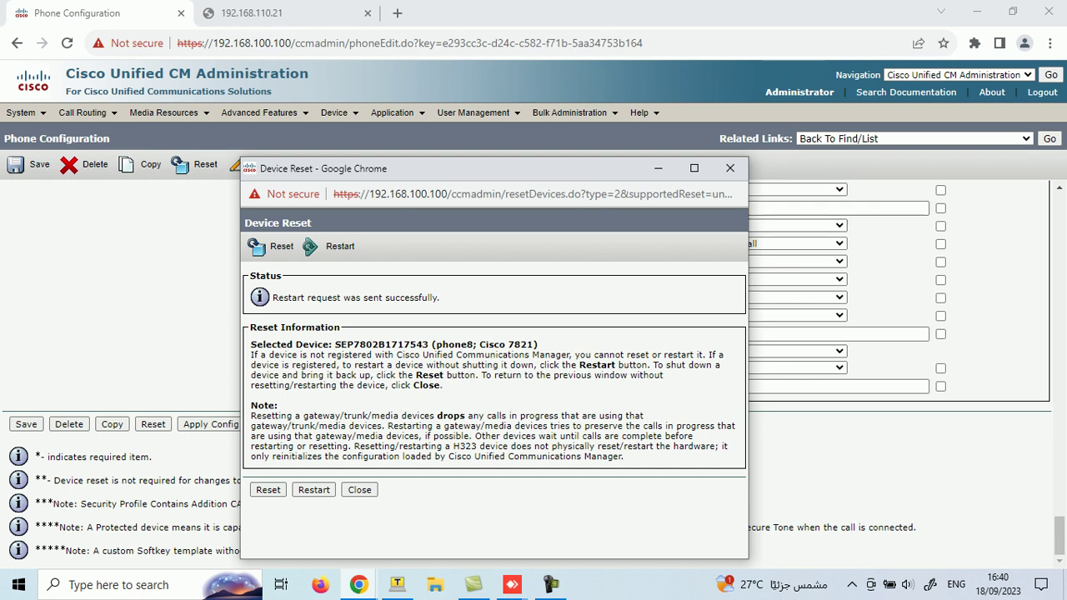
{"action": "left_click", "coordinate": [730, 167]}
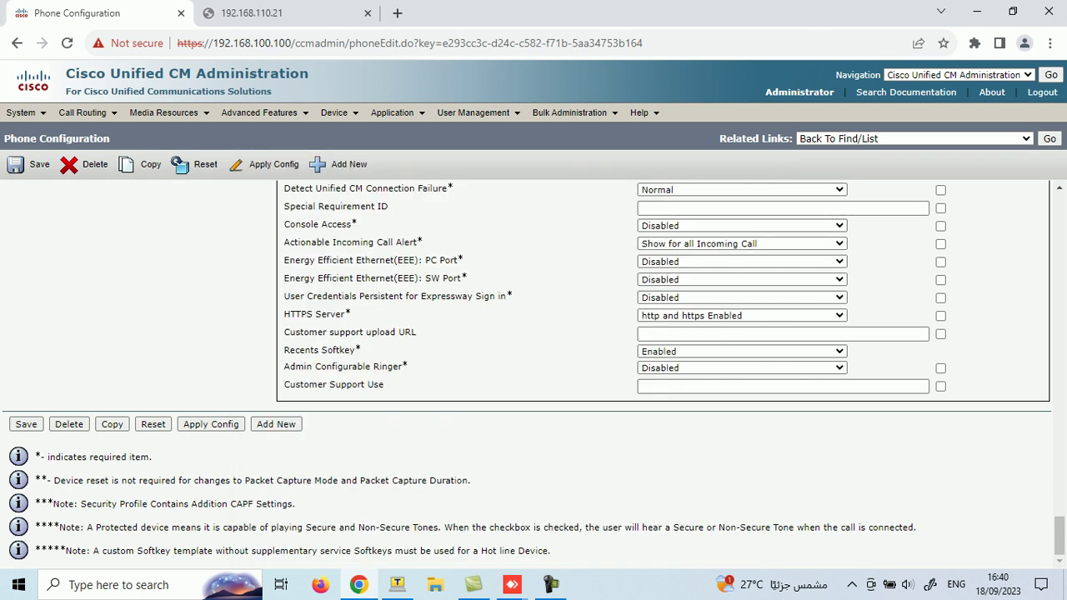
{"action": "left_click", "coordinate": [30, 164]}
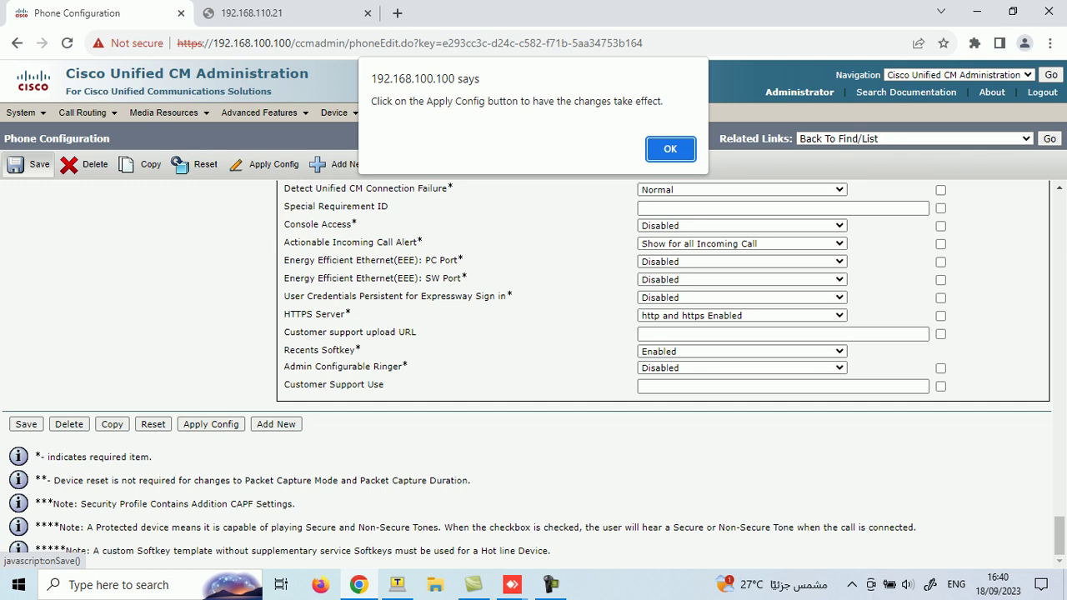
- Dismiss the save alert, page to page 3 of the phone list, and open SEP3C410E8E1EDC
{"action": "left_click", "coordinate": [670, 148]}
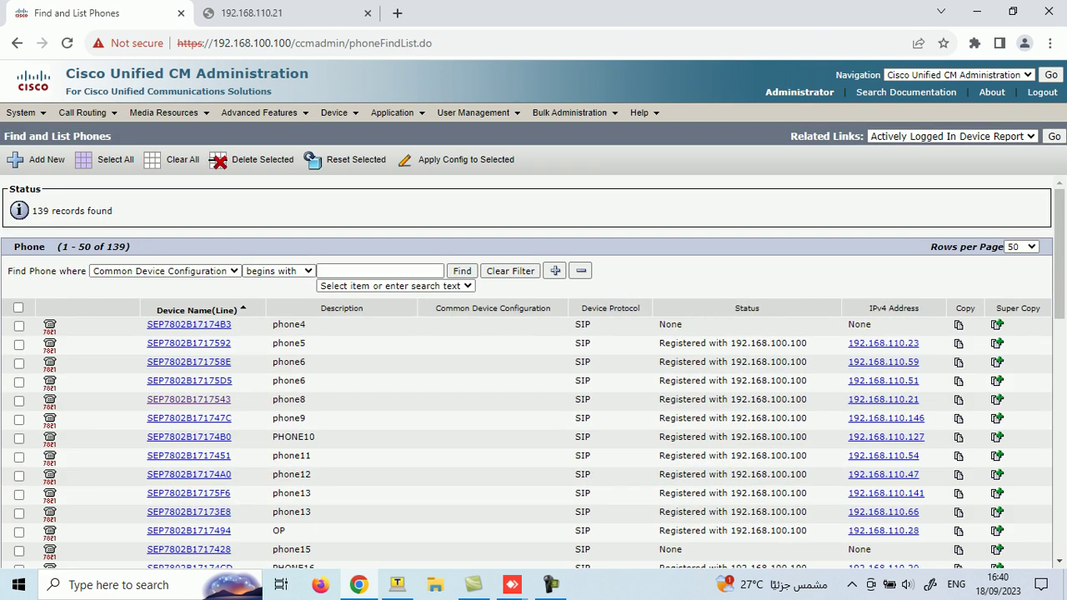
{"action": "scroll", "coordinate": [533, 372], "scroll_direction": "down", "scroll_amount": 2}
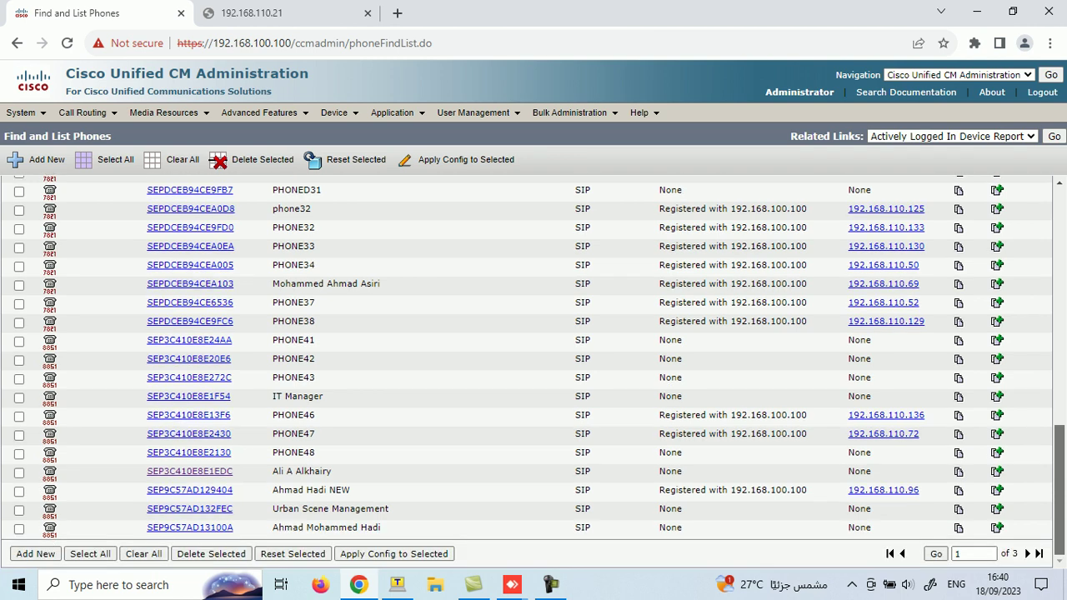
{"action": "left_click", "coordinate": [1027, 554]}
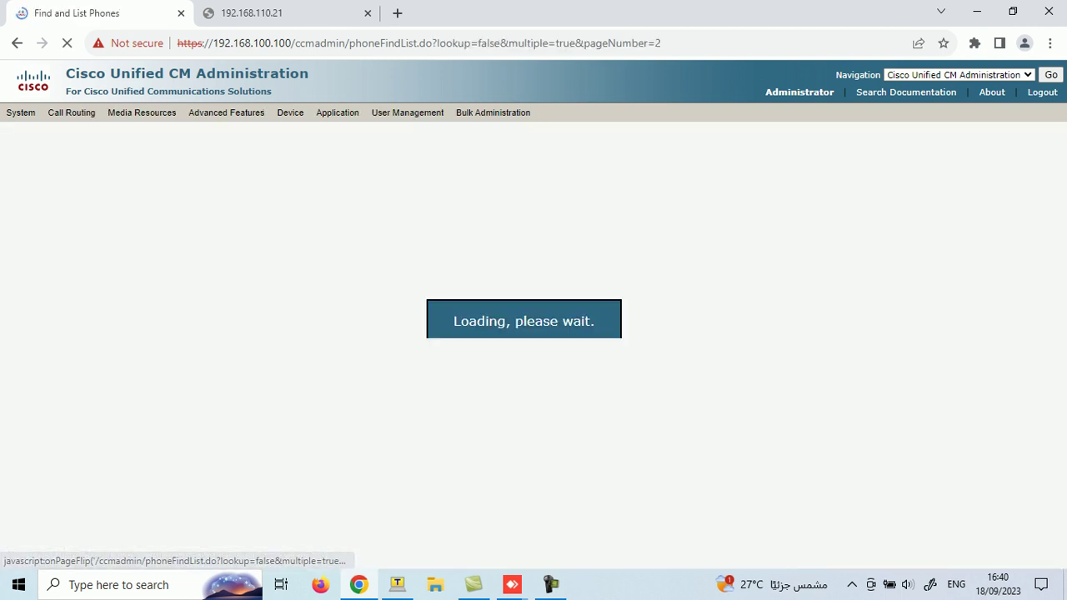
{"action": "scroll", "coordinate": [534, 372], "scroll_direction": "down", "scroll_amount": 8}
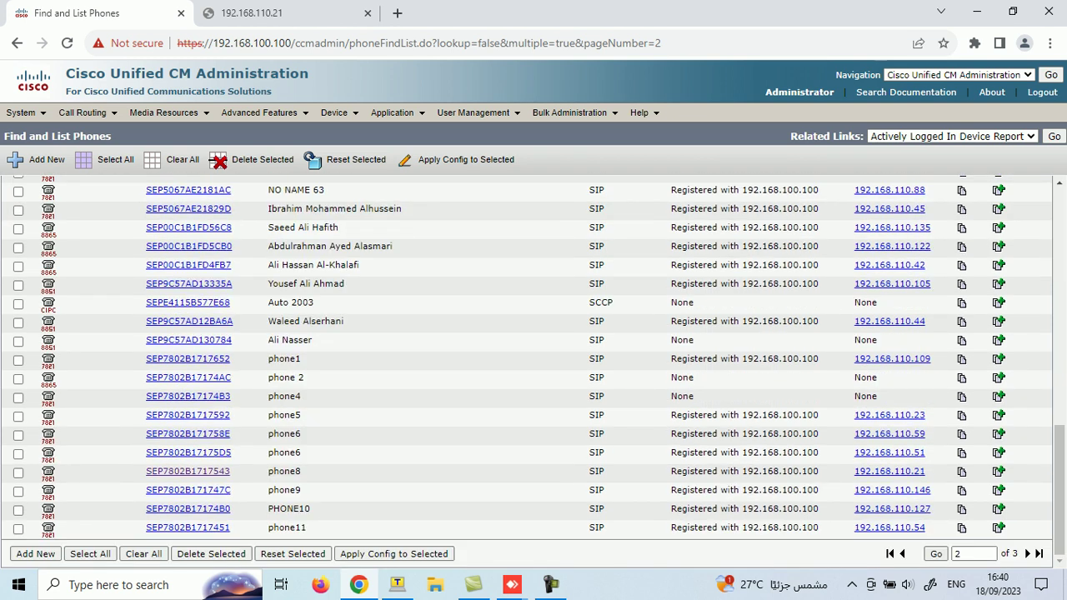
{"action": "left_click", "coordinate": [1027, 553]}
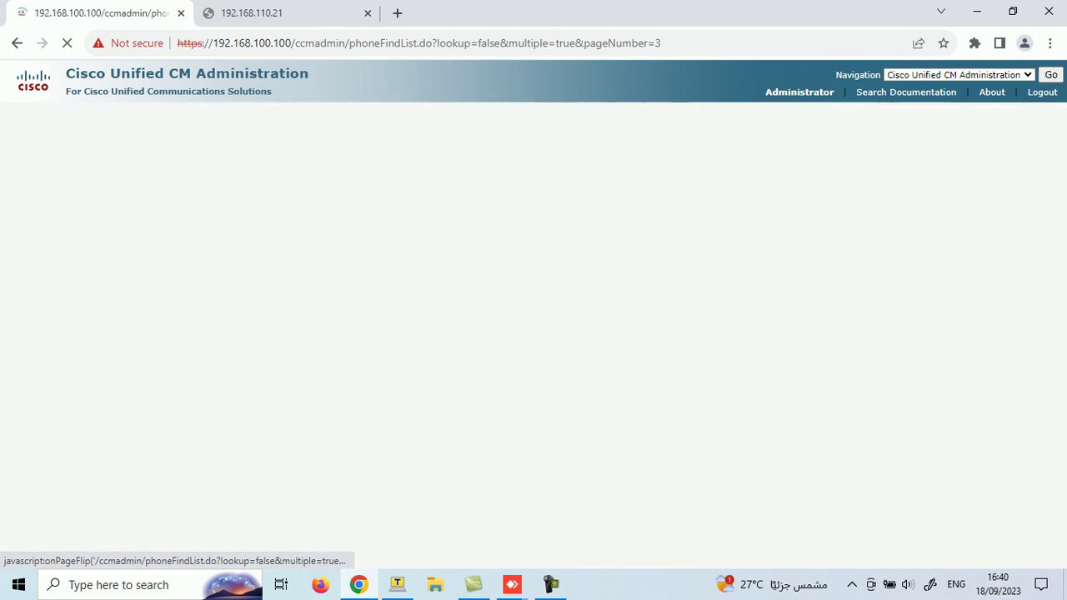
{"action": "scroll", "coordinate": [534, 373], "scroll_direction": "down", "scroll_amount": 6}
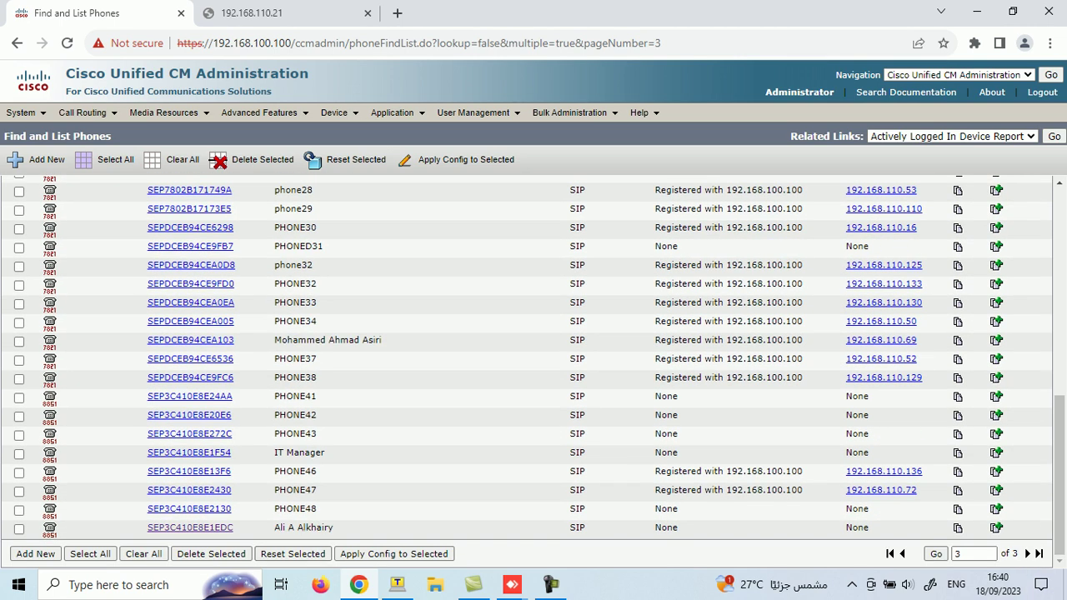
{"action": "left_click", "coordinate": [190, 527]}
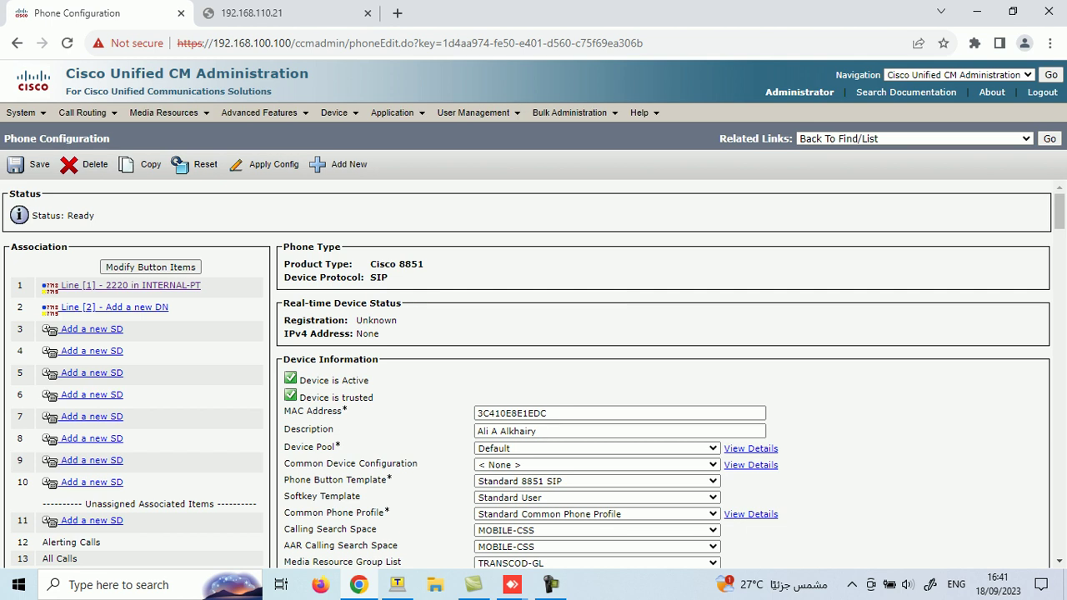
- Scroll through SEP3C410E8E1EDC's settings: Cisco 8851 SIP, line 2220 in INTERNAL-PT, MOBILE-CSS
{"action": "scroll", "coordinate": [527, 375], "scroll_direction": "down", "scroll_amount": 3}
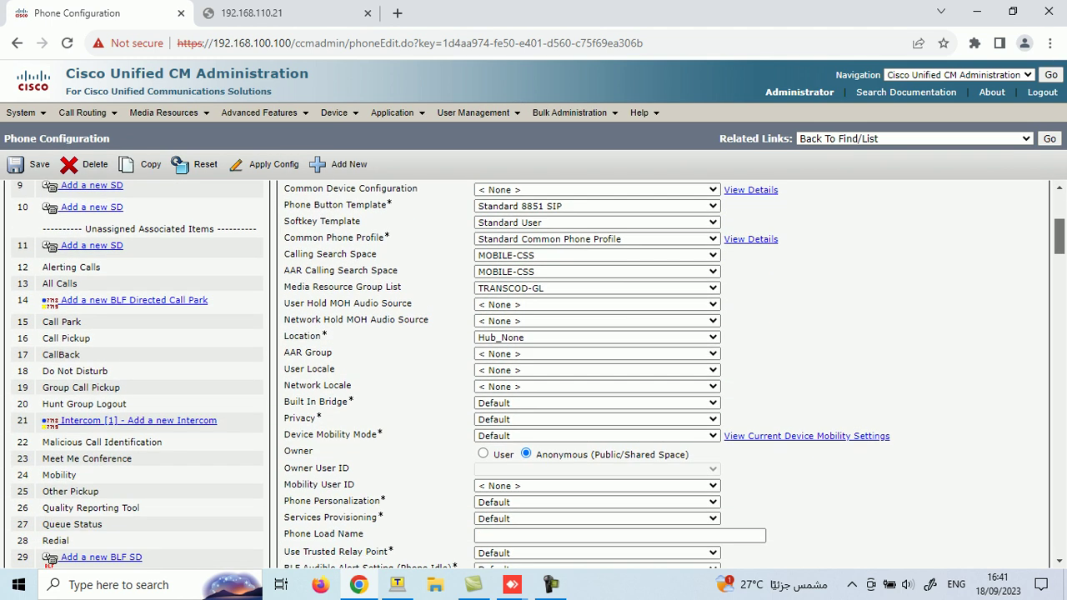
{"action": "scroll", "coordinate": [527, 375], "scroll_direction": "down", "scroll_amount": 4}
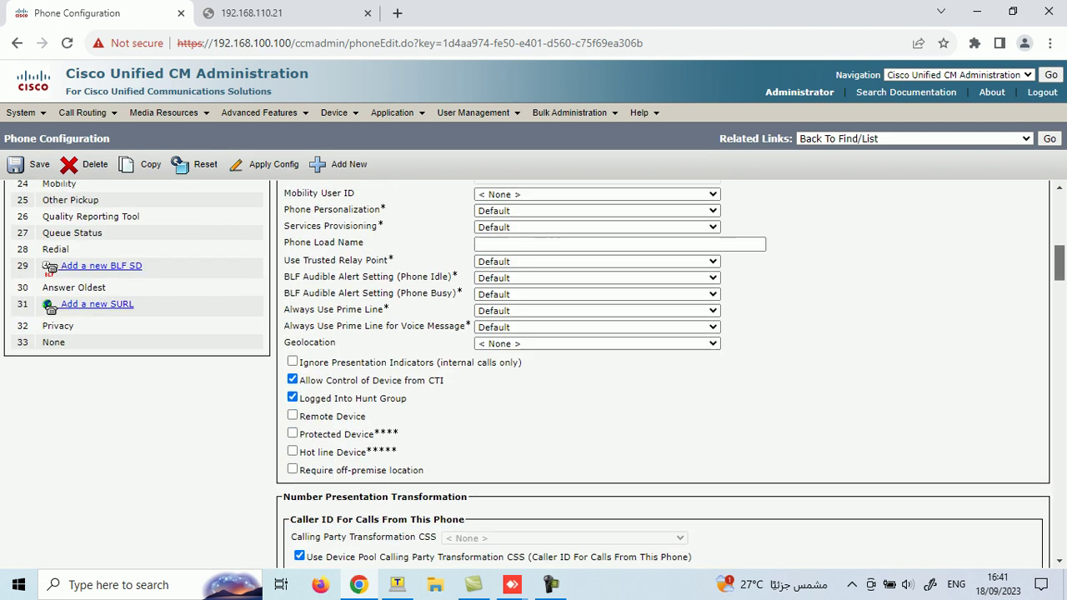
{"action": "scroll", "coordinate": [527, 375], "scroll_direction": "down", "scroll_amount": 3}
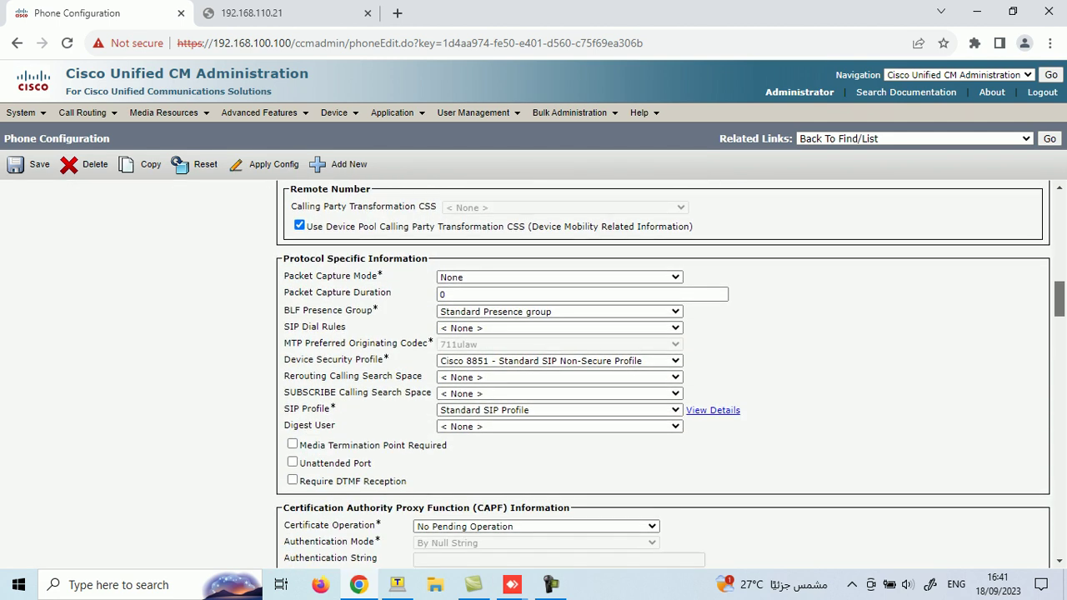
{"action": "scroll", "coordinate": [663, 375], "scroll_direction": "down", "scroll_amount": 3}
{"action": "scroll", "coordinate": [662, 374], "scroll_direction": "down", "scroll_amount": 10}
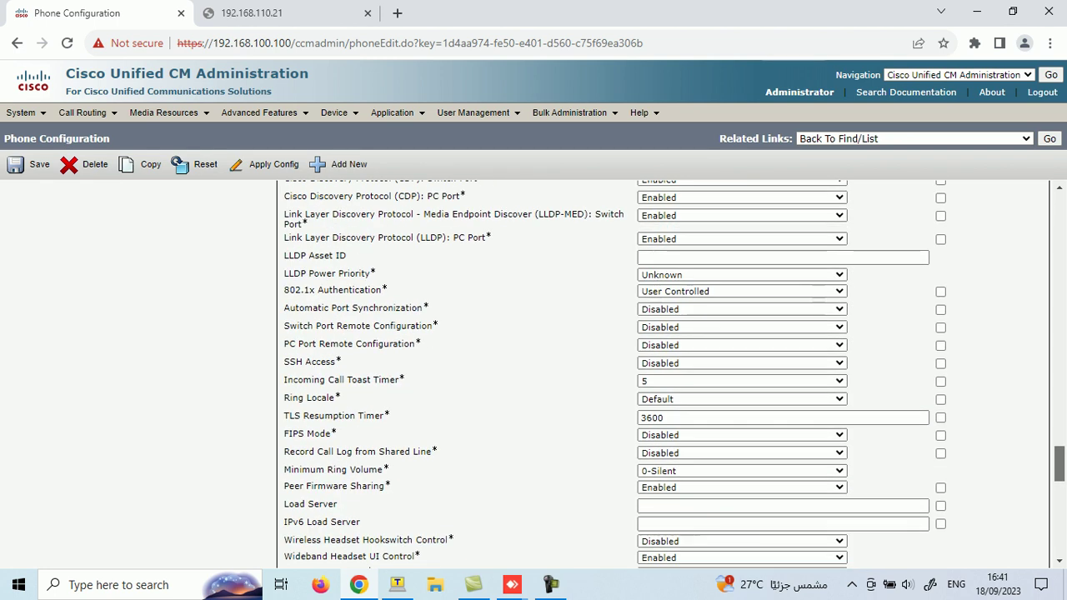
{"action": "scroll", "coordinate": [662, 375], "scroll_direction": "up", "scroll_amount": 20}
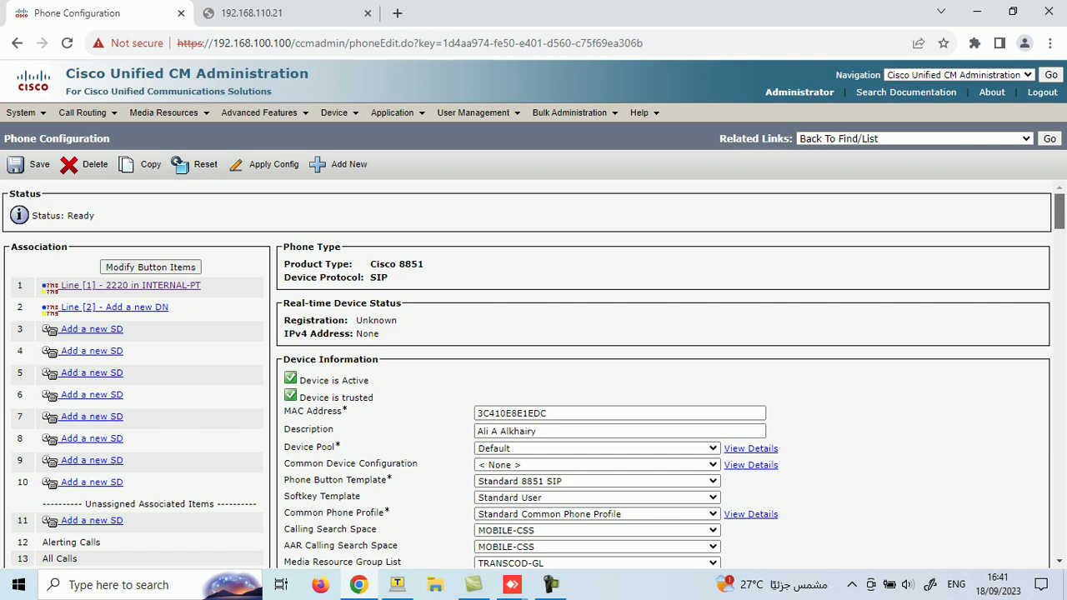
{"action": "left_click", "coordinate": [130, 285]}
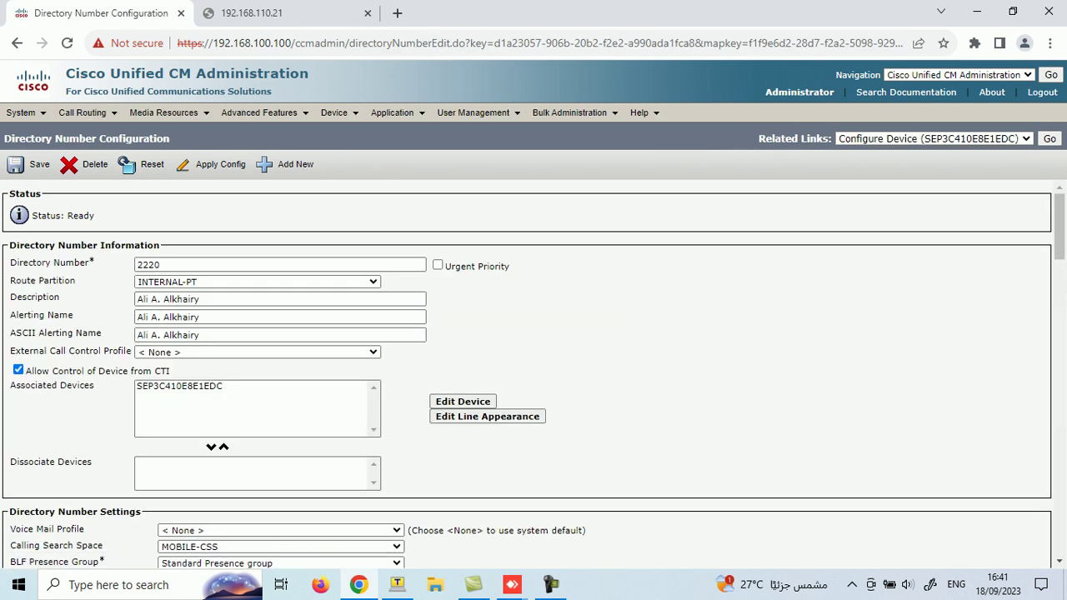
{"action": "scroll", "coordinate": [534, 375], "scroll_direction": "down", "scroll_amount": 3}
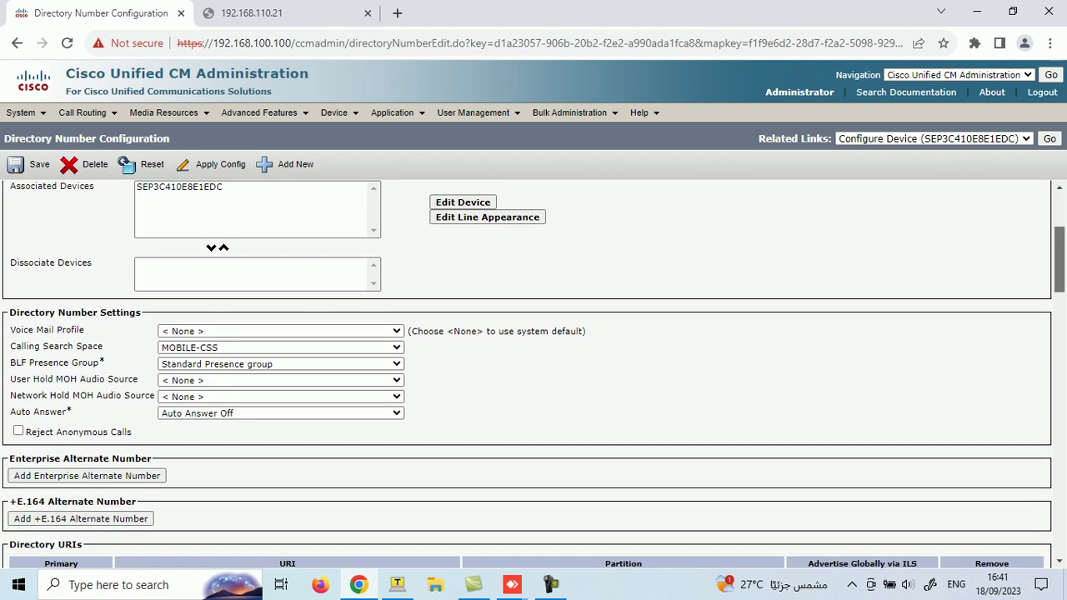
{"action": "scroll", "coordinate": [533, 375], "scroll_direction": "down", "scroll_amount": 5}
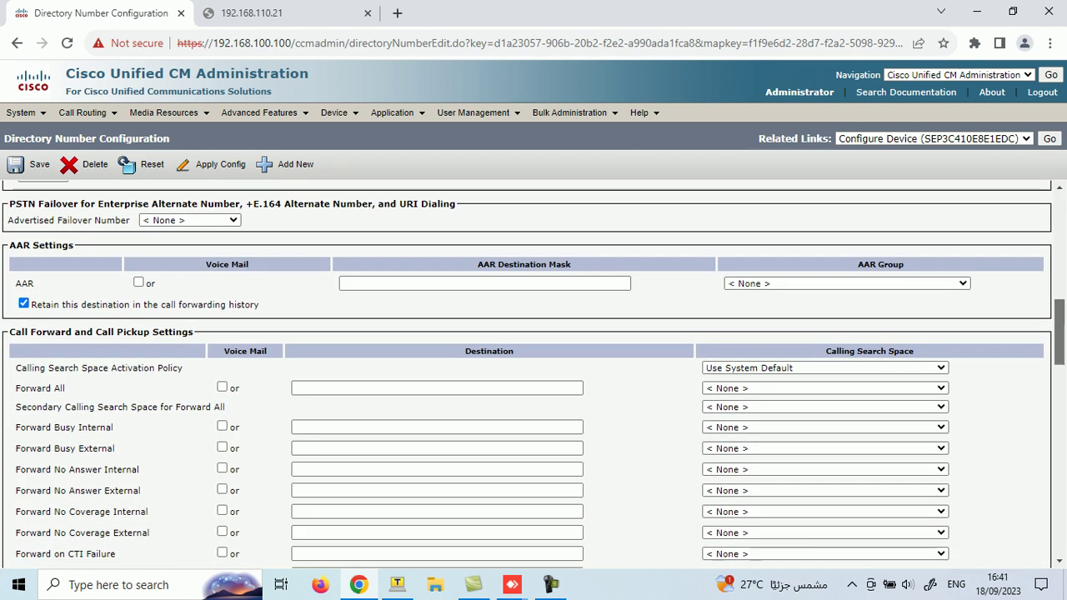
{"action": "scroll", "coordinate": [533, 375], "scroll_direction": "down", "scroll_amount": 15}
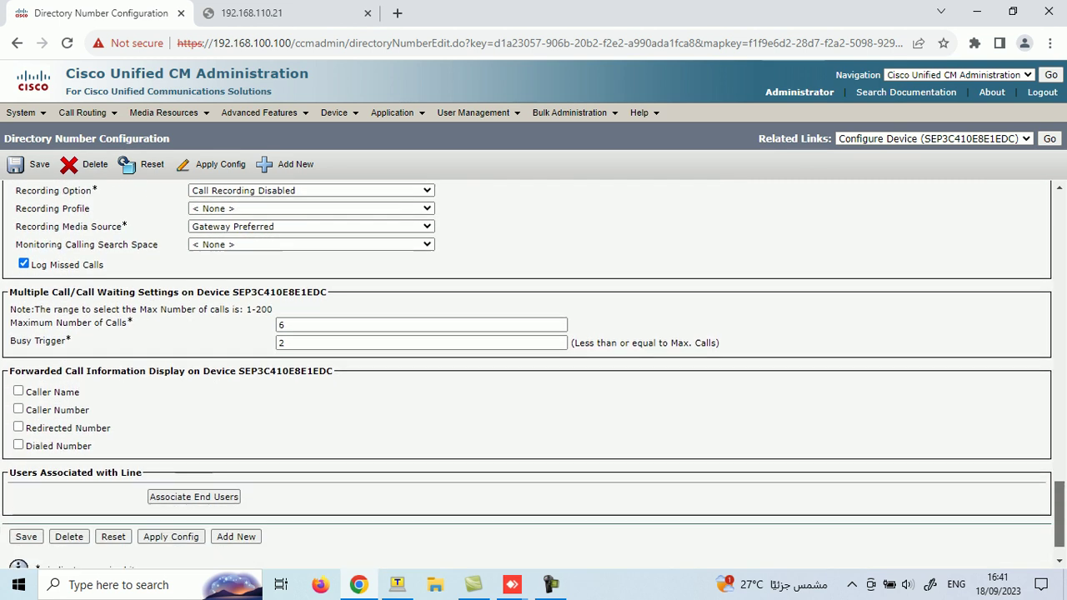
{"action": "scroll", "coordinate": [533, 375], "scroll_direction": "up", "scroll_amount": 20}
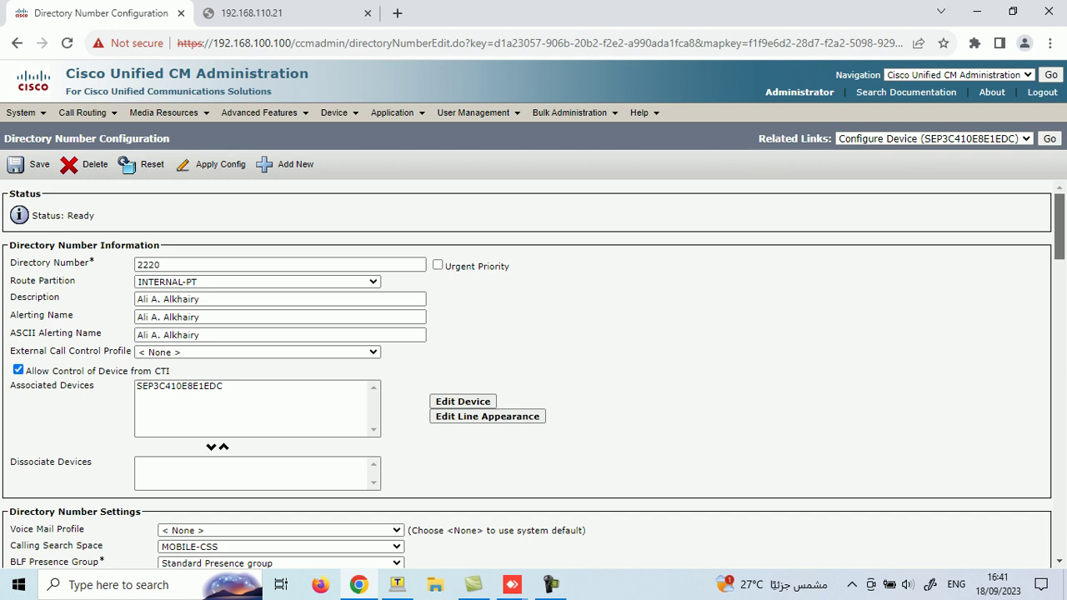
{"action": "left_click", "coordinate": [1050, 139]}
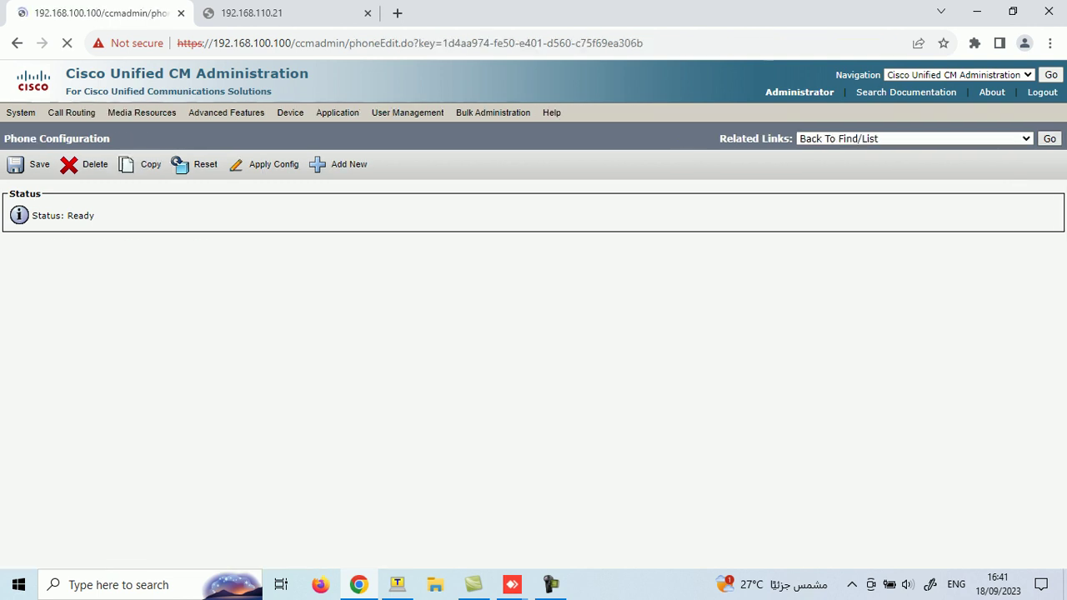
- Return to the phone list, go to page 2, and open phone8 (SEP7802B1717543)
{"action": "left_click", "coordinate": [1050, 138]}
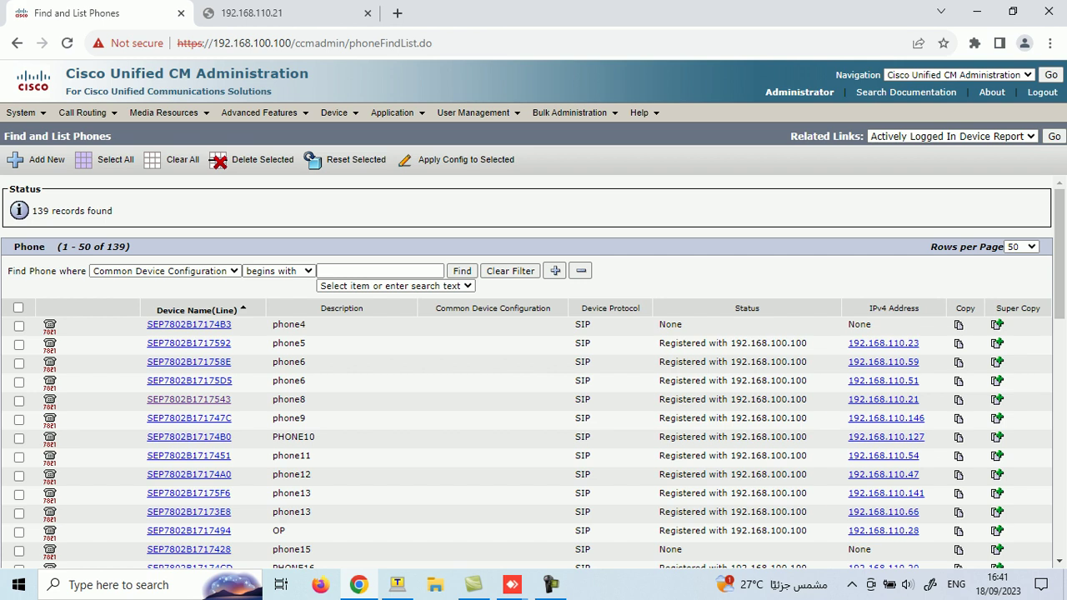
{"action": "scroll", "coordinate": [533, 372], "scroll_direction": "down", "scroll_amount": 7}
{"action": "scroll", "coordinate": [533, 372], "scroll_direction": "down", "scroll_amount": 2}
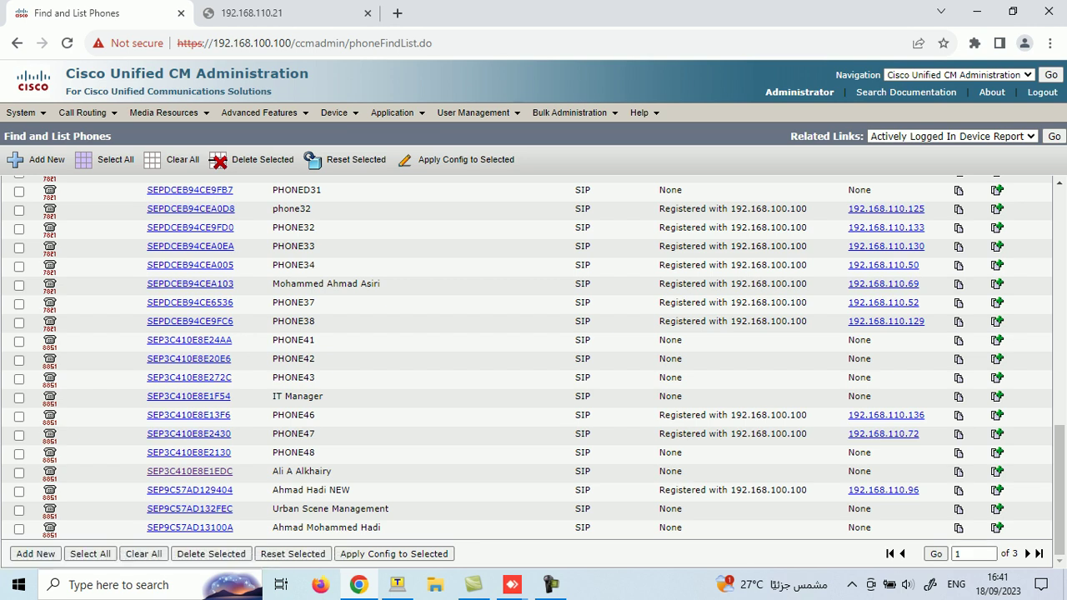
{"action": "left_click", "coordinate": [1027, 554]}
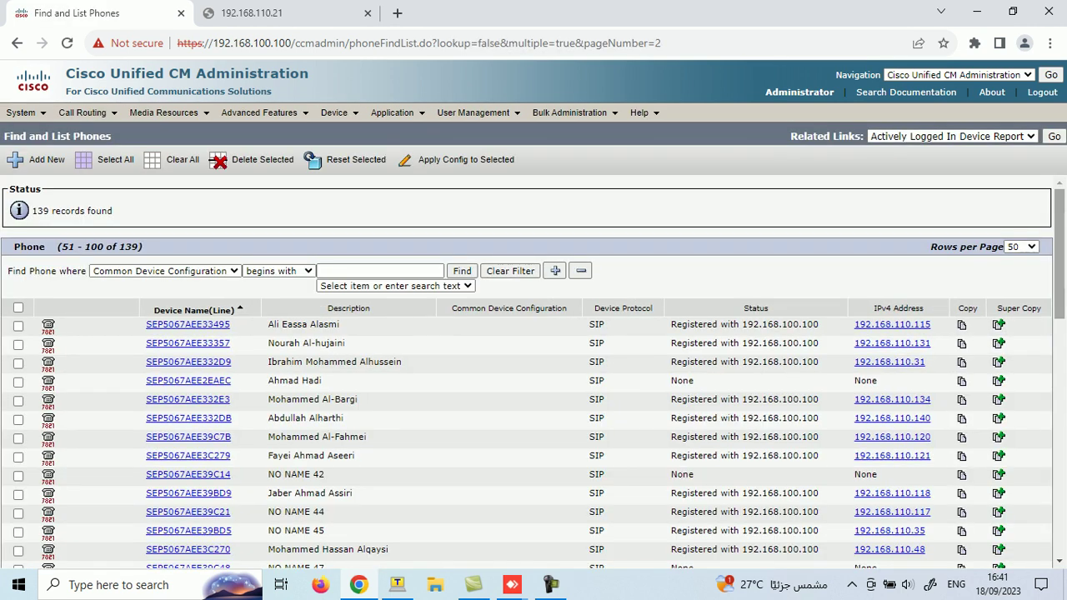
{"action": "scroll", "coordinate": [533, 372], "scroll_direction": "down", "scroll_amount": 10}
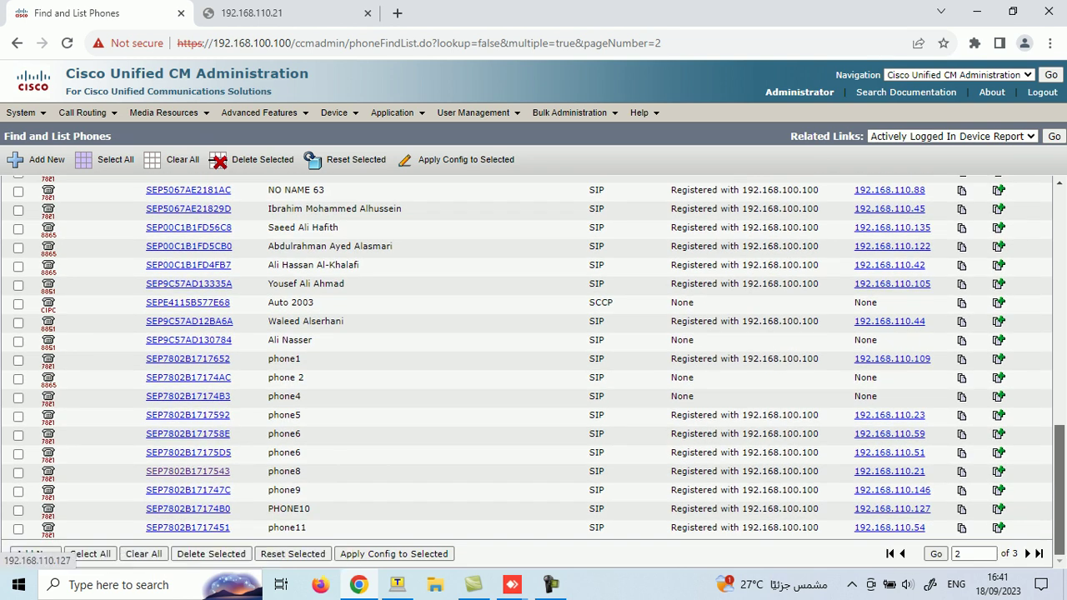
{"action": "left_click", "coordinate": [888, 471]}
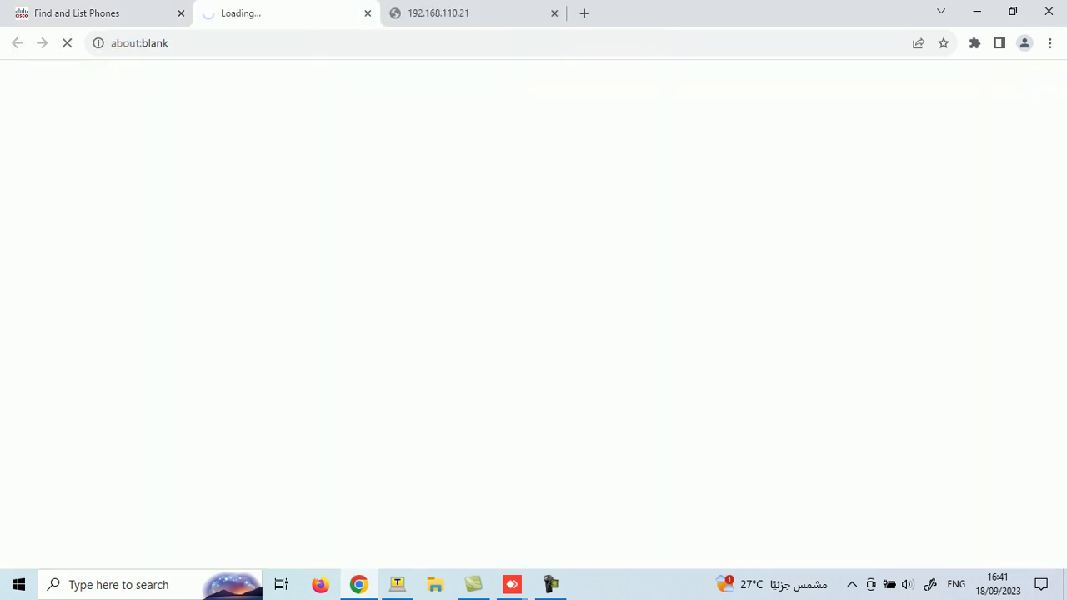
{"action": "key", "text": "ctrl+shift+Tab"}
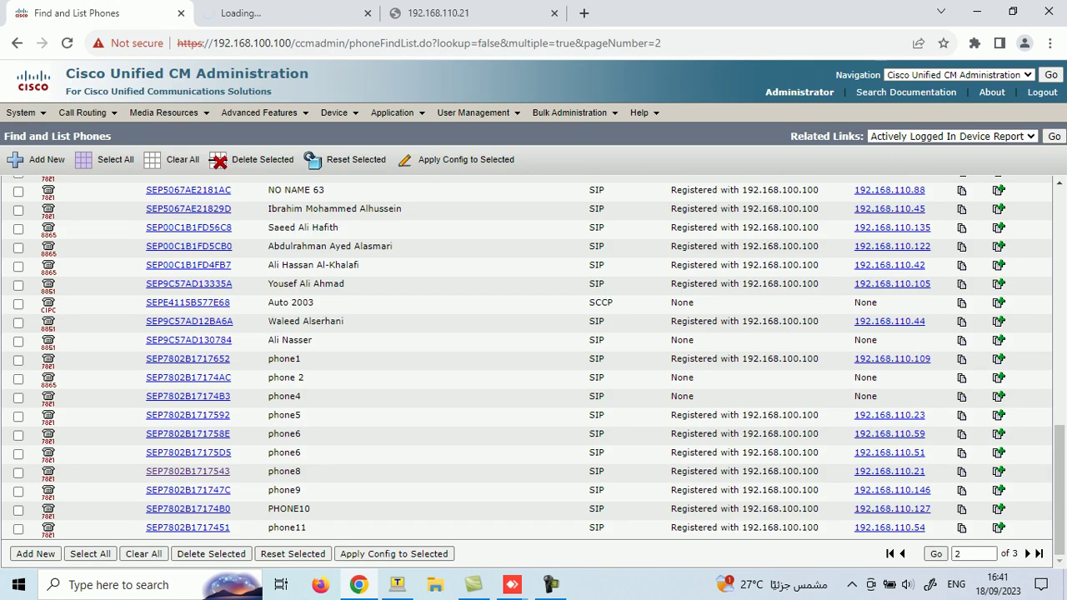
{"action": "key", "text": "Return"}
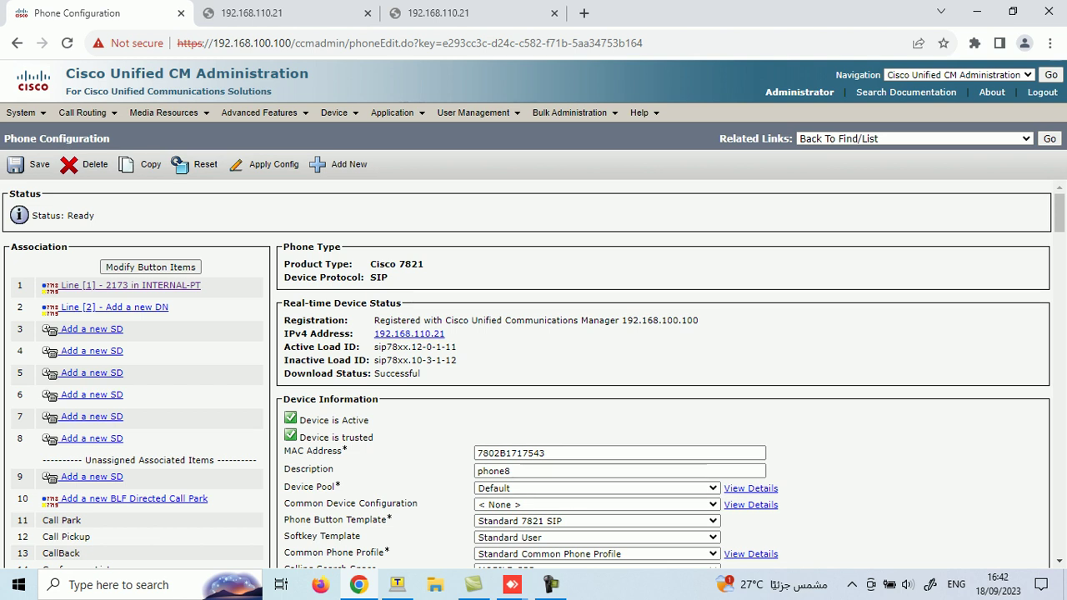
- Scroll through phone8's MOBILE-CSS device settings, then open line 2173 in INTERNAL-PT
{"action": "scroll", "coordinate": [533, 375], "scroll_direction": "down", "scroll_amount": 3}
{"action": "scroll", "coordinate": [533, 375], "scroll_direction": "down", "scroll_amount": 2}
{"action": "scroll", "coordinate": [534, 375], "scroll_direction": "up", "scroll_amount": 1}
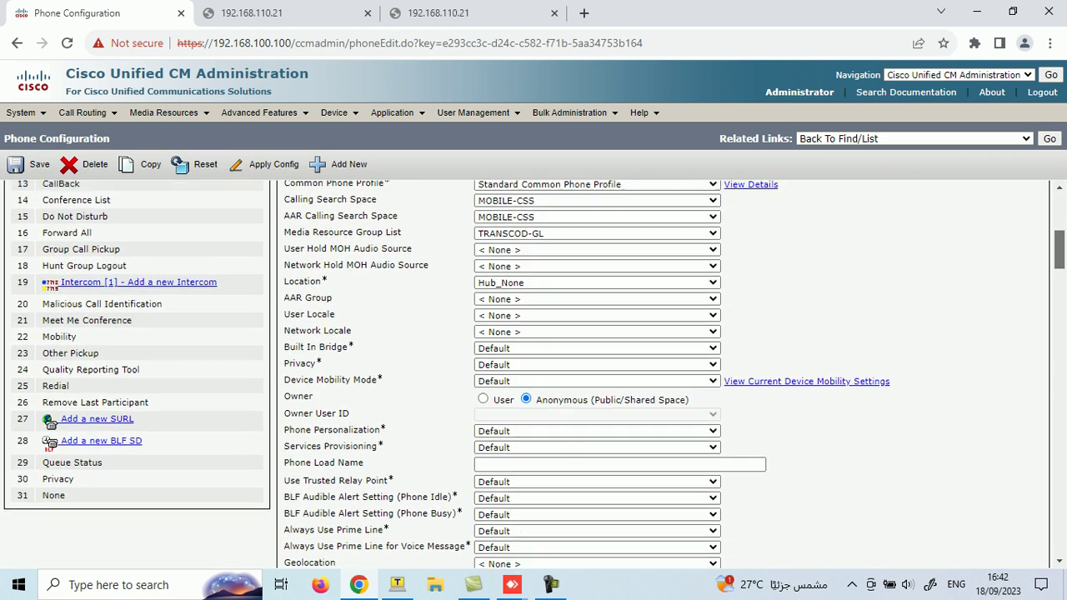
{"action": "scroll", "coordinate": [534, 375], "scroll_direction": "up", "scroll_amount": 2}
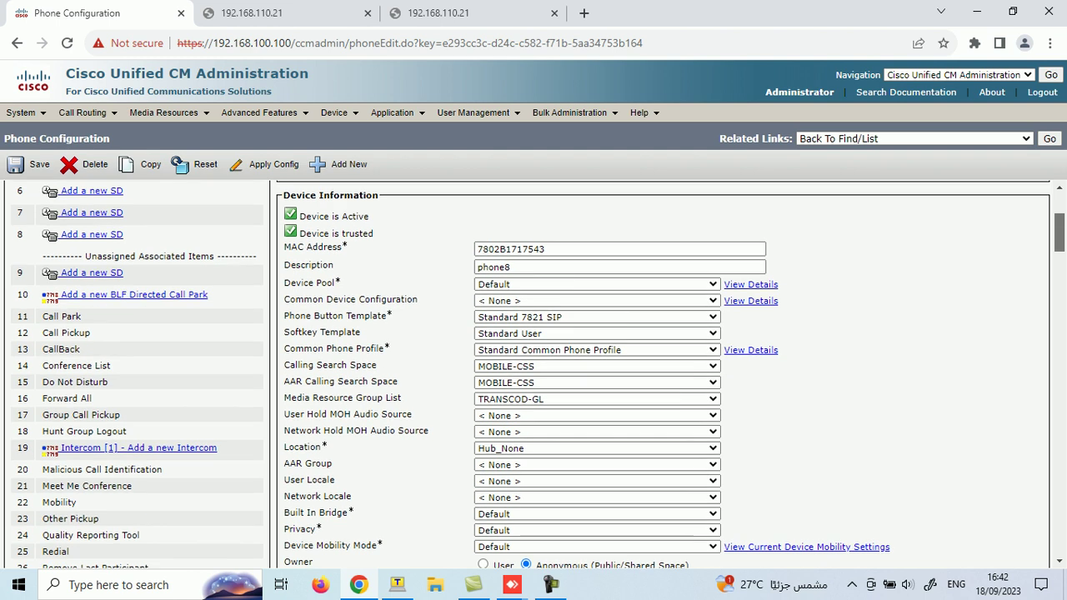
{"action": "scroll", "coordinate": [663, 375], "scroll_direction": "down", "scroll_amount": 10}
{"action": "scroll", "coordinate": [663, 375], "scroll_direction": "up", "scroll_amount": 4}
{"action": "scroll", "coordinate": [662, 376], "scroll_direction": "down", "scroll_amount": 1}
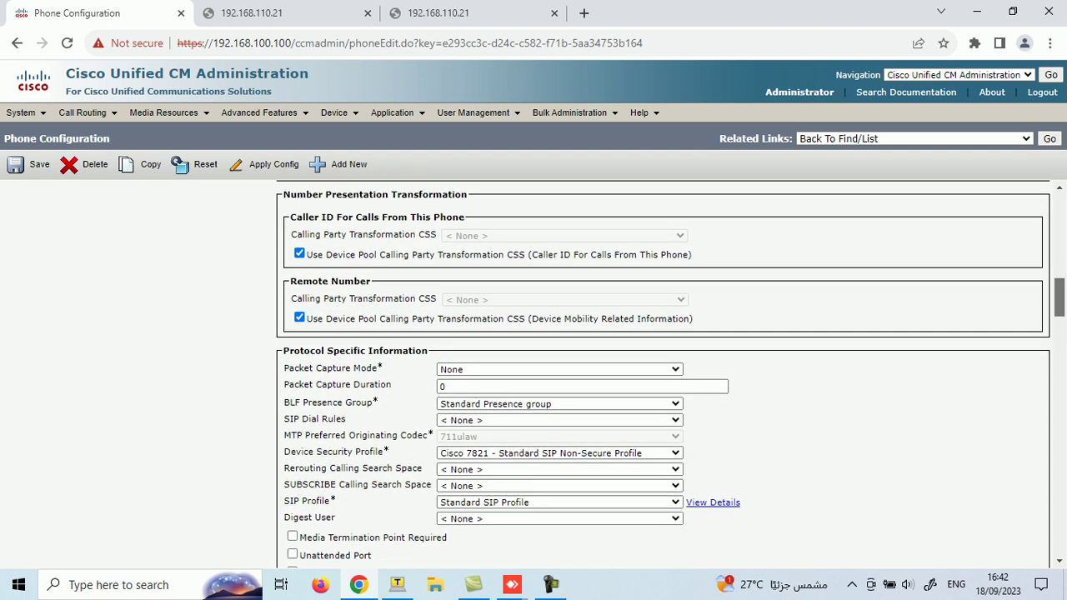
{"action": "scroll", "coordinate": [663, 375], "scroll_direction": "up", "scroll_amount": 15}
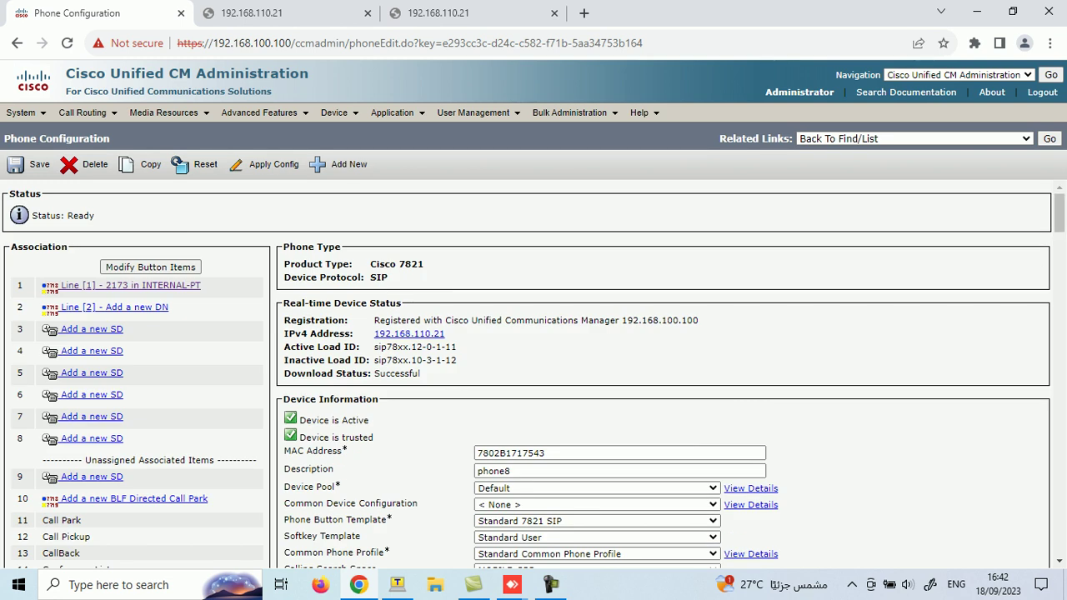
{"action": "left_click", "coordinate": [129, 285]}
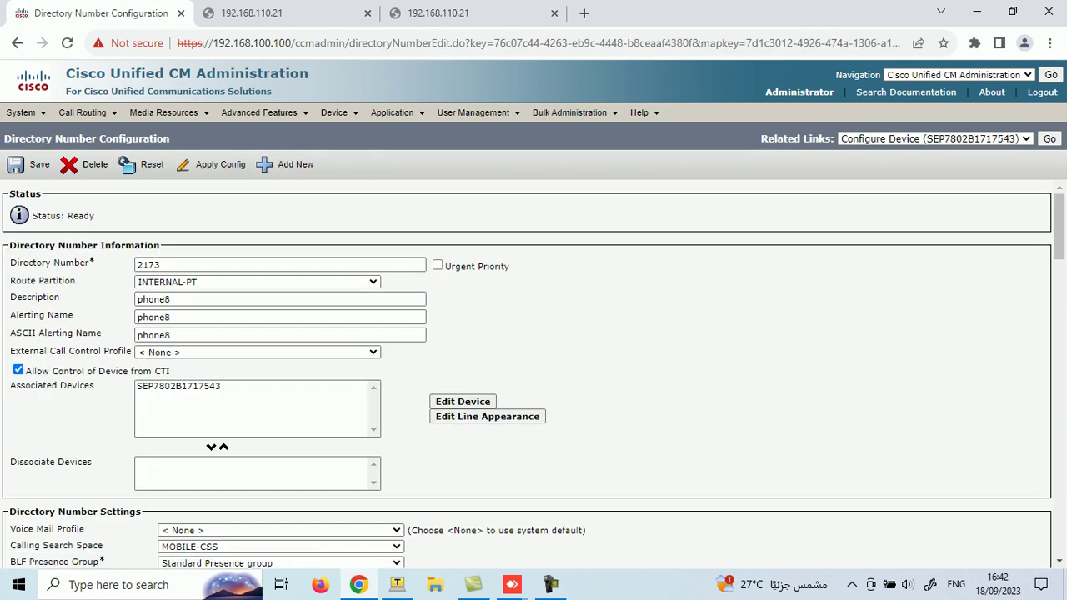
{"action": "scroll", "coordinate": [533, 375], "scroll_direction": "down", "scroll_amount": 4}
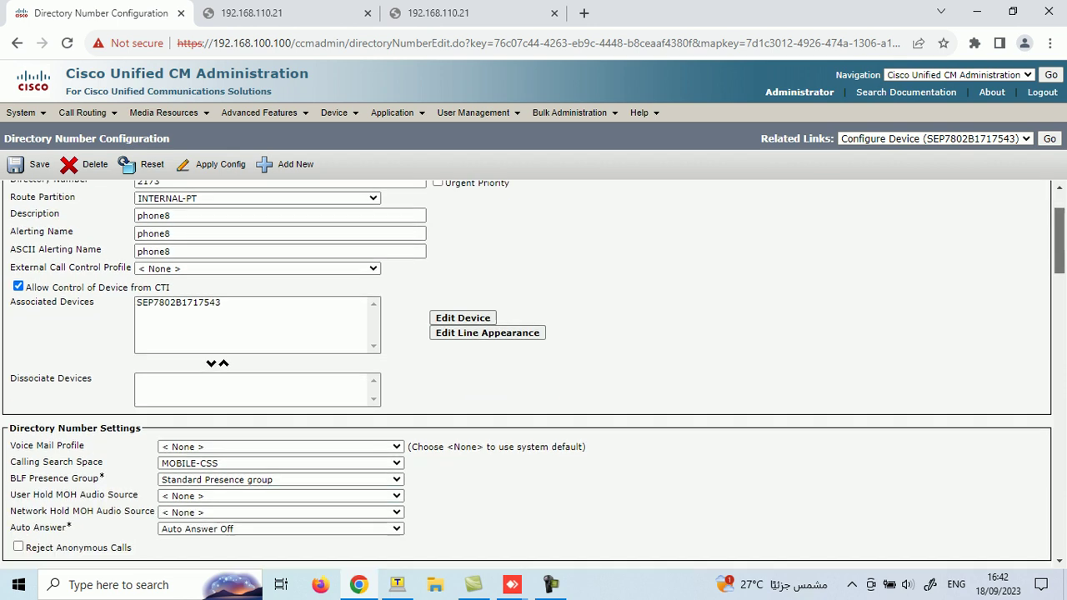
{"action": "scroll", "coordinate": [533, 375], "scroll_direction": "down", "scroll_amount": 4}
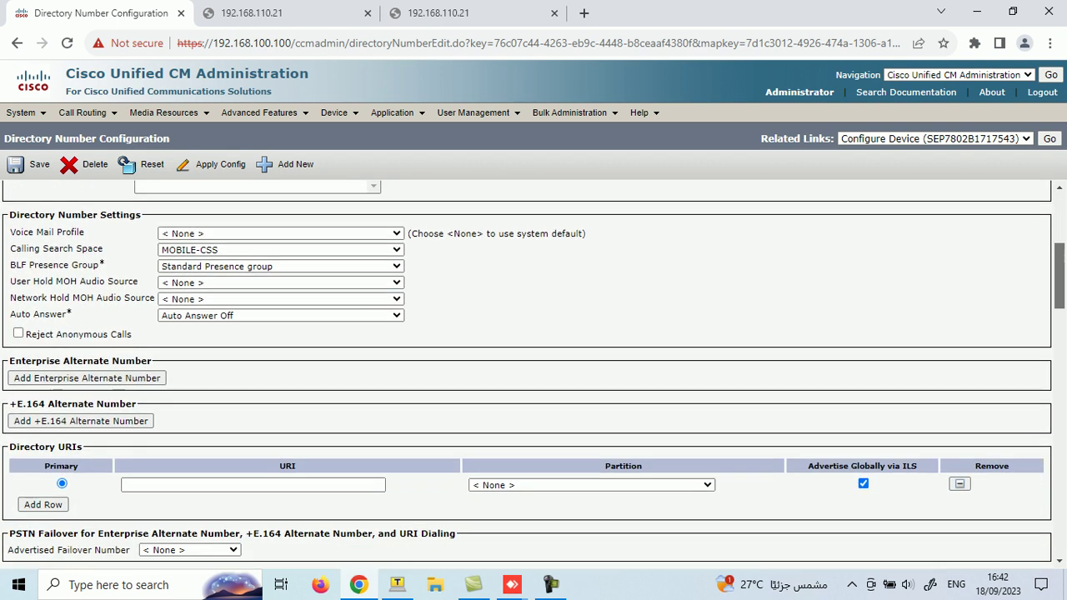
{"action": "scroll", "coordinate": [533, 375], "scroll_direction": "down", "scroll_amount": 1}
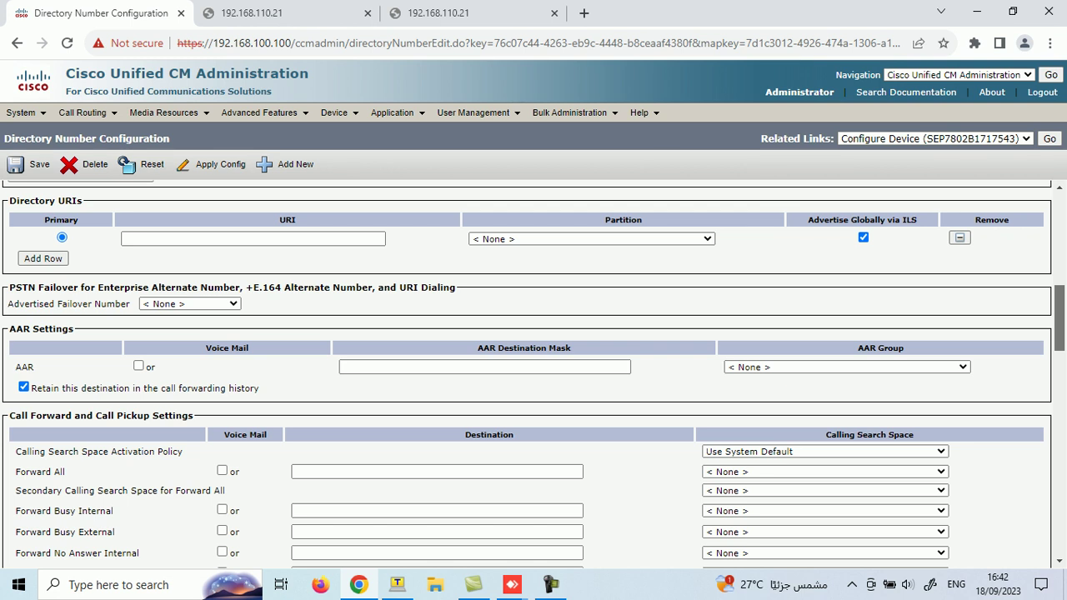
{"action": "scroll", "coordinate": [534, 375], "scroll_direction": "down", "scroll_amount": 1}
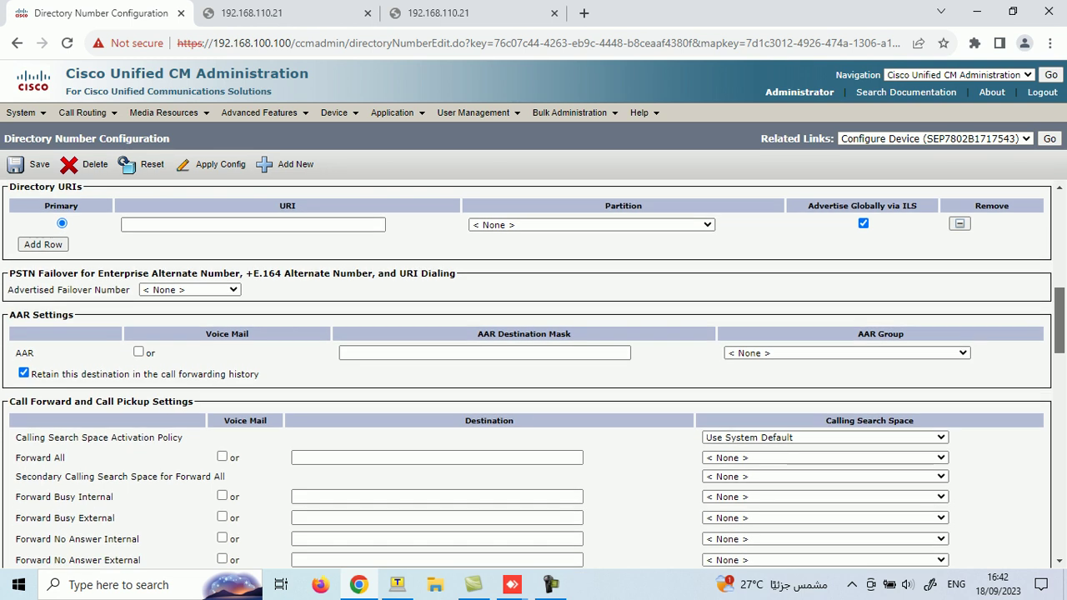
{"action": "scroll", "coordinate": [534, 375], "scroll_direction": "down", "scroll_amount": 10}
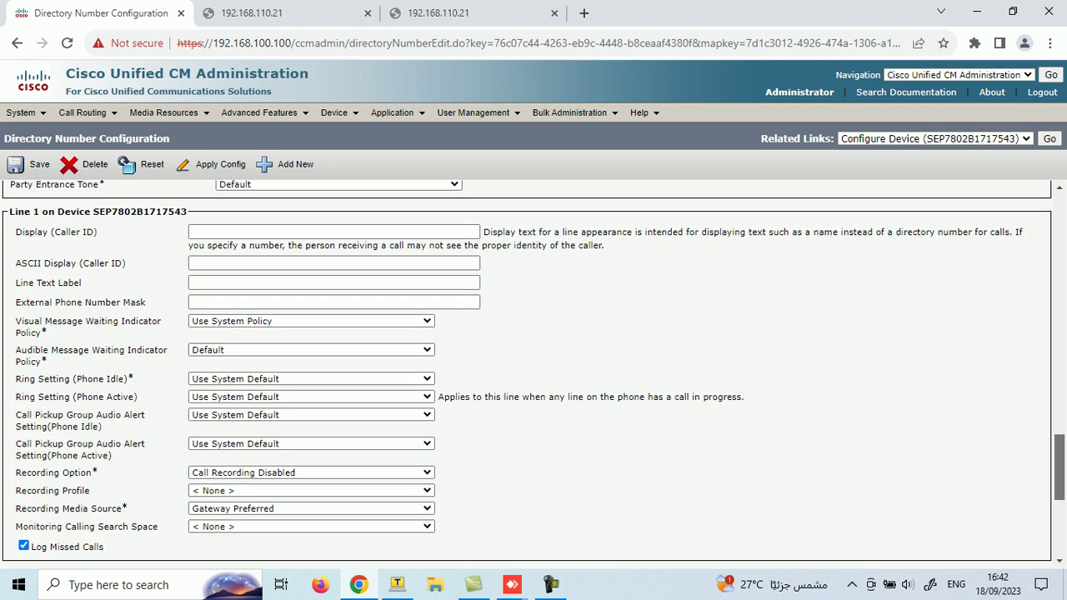
{"action": "scroll", "coordinate": [533, 375], "scroll_direction": "down", "scroll_amount": 4}
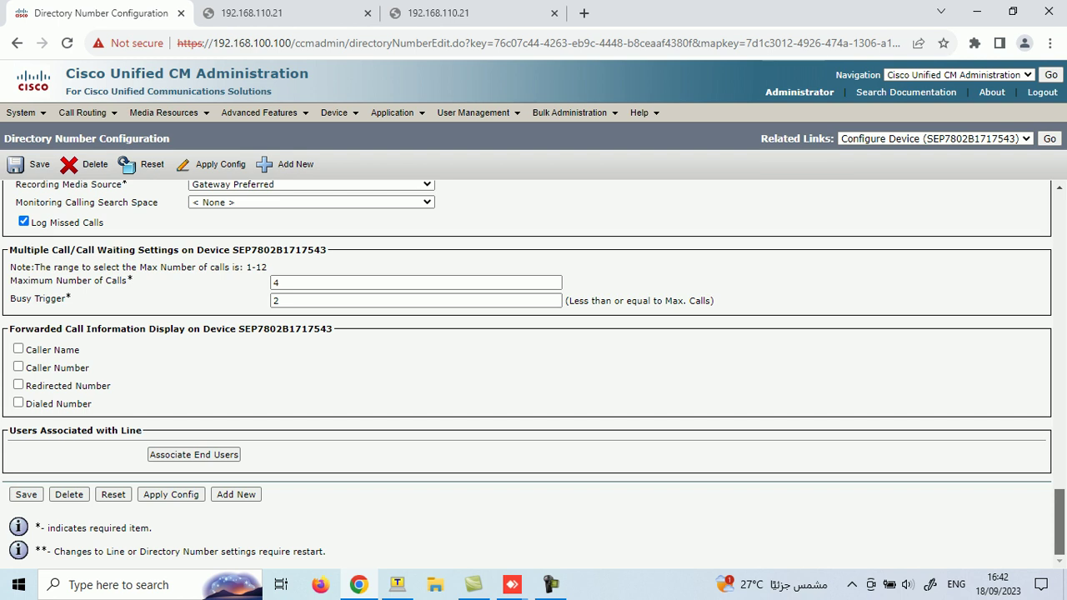
{"action": "scroll", "coordinate": [533, 375], "scroll_direction": "up", "scroll_amount": 5}
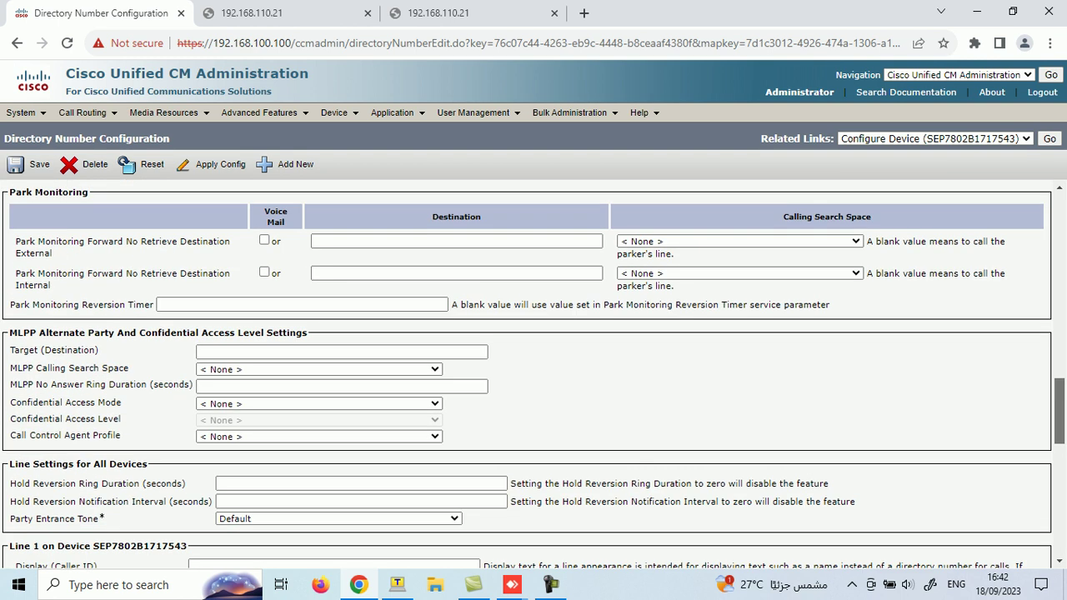
{"action": "scroll", "coordinate": [533, 375], "scroll_direction": "up", "scroll_amount": 10}
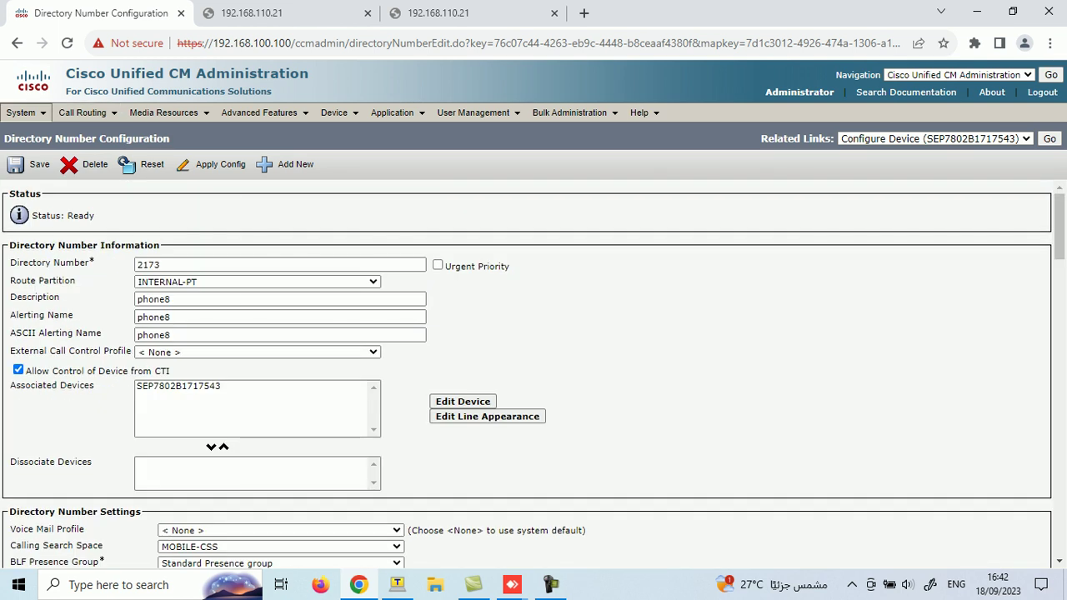
{"action": "left_click", "coordinate": [21, 113]}
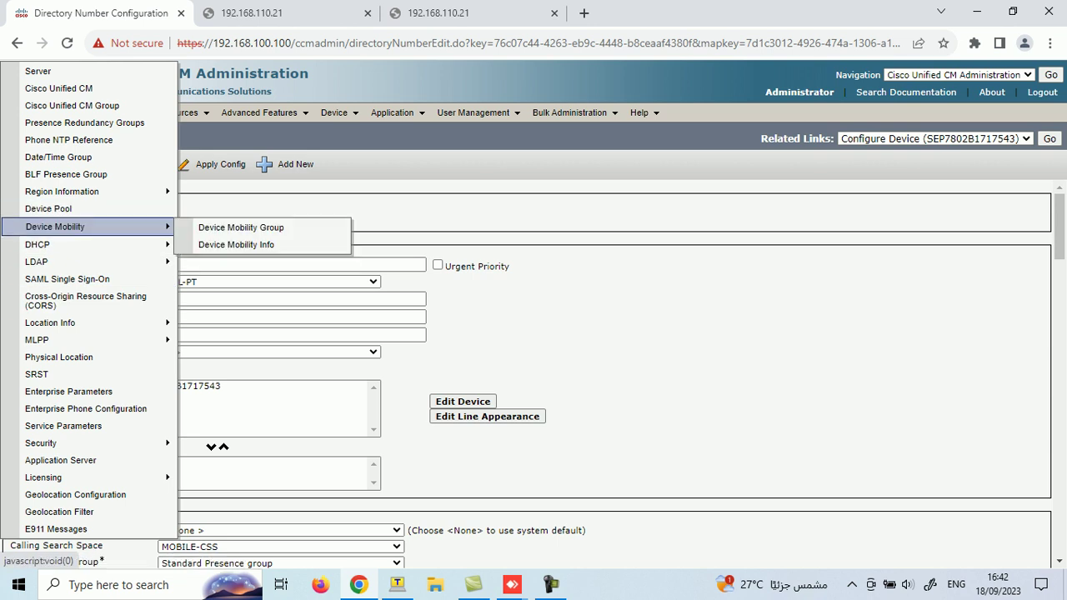
- Open Call Routing > Route Filter and run Find, which returns 0 route filters
{"action": "mouse_move", "coordinate": [100, 116]}
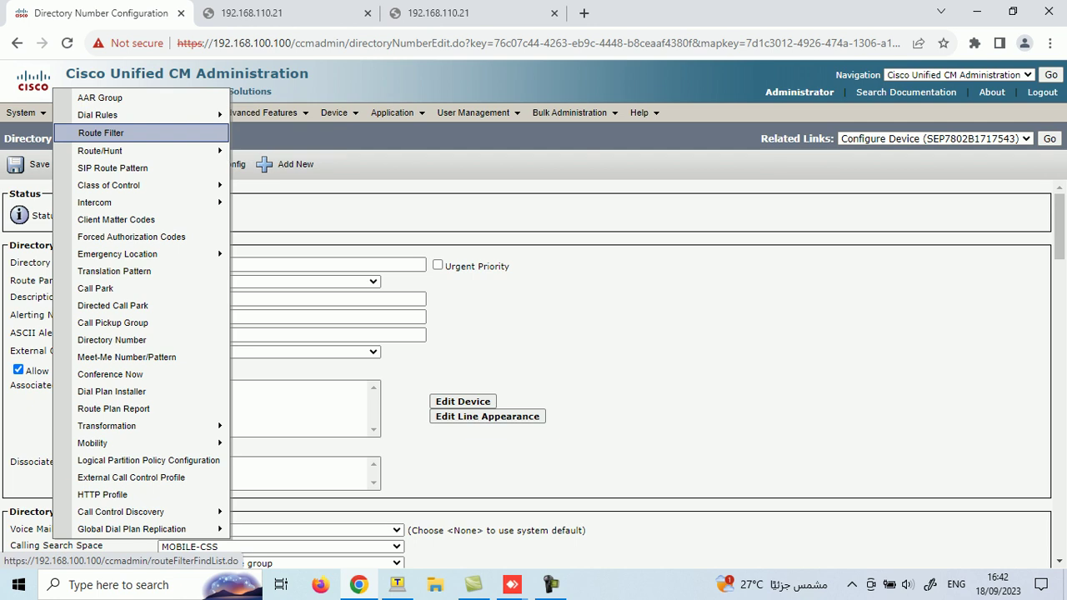
{"action": "left_click", "coordinate": [101, 132]}
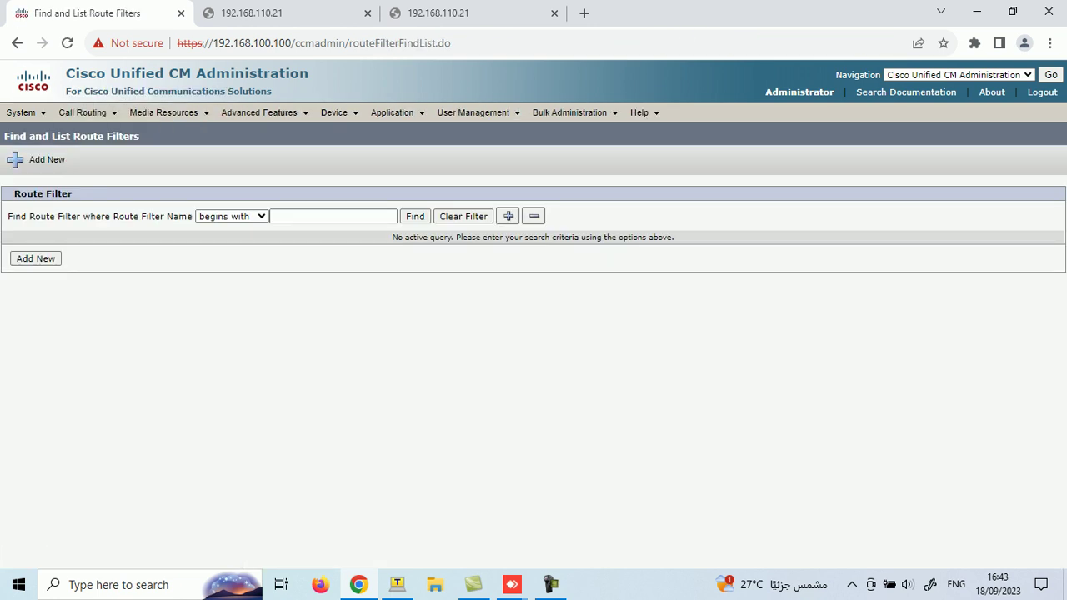
{"action": "left_click", "coordinate": [415, 216]}
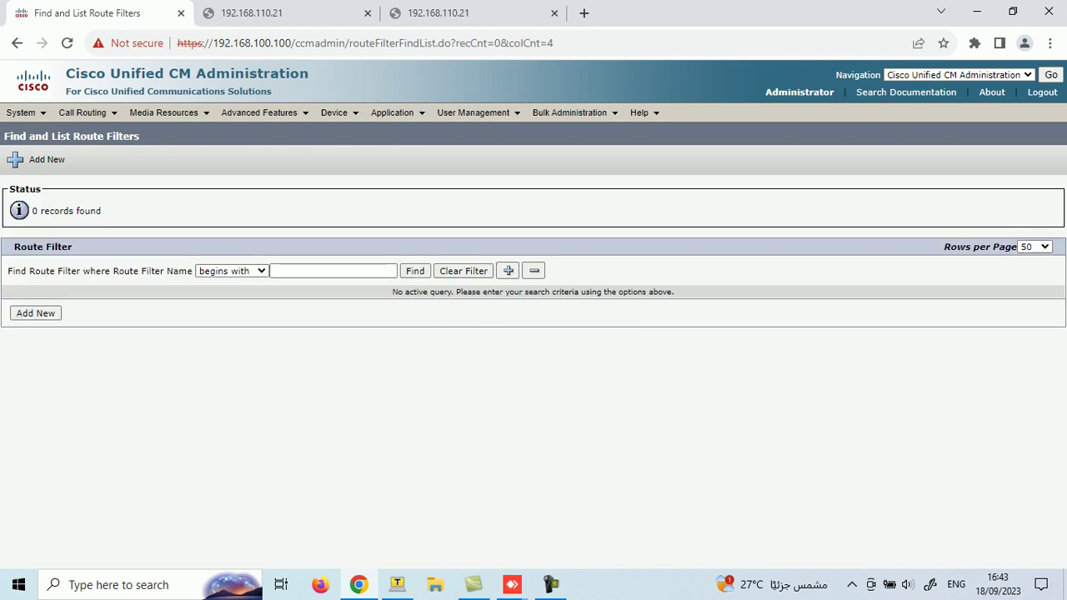
{"action": "left_click", "coordinate": [88, 113]}
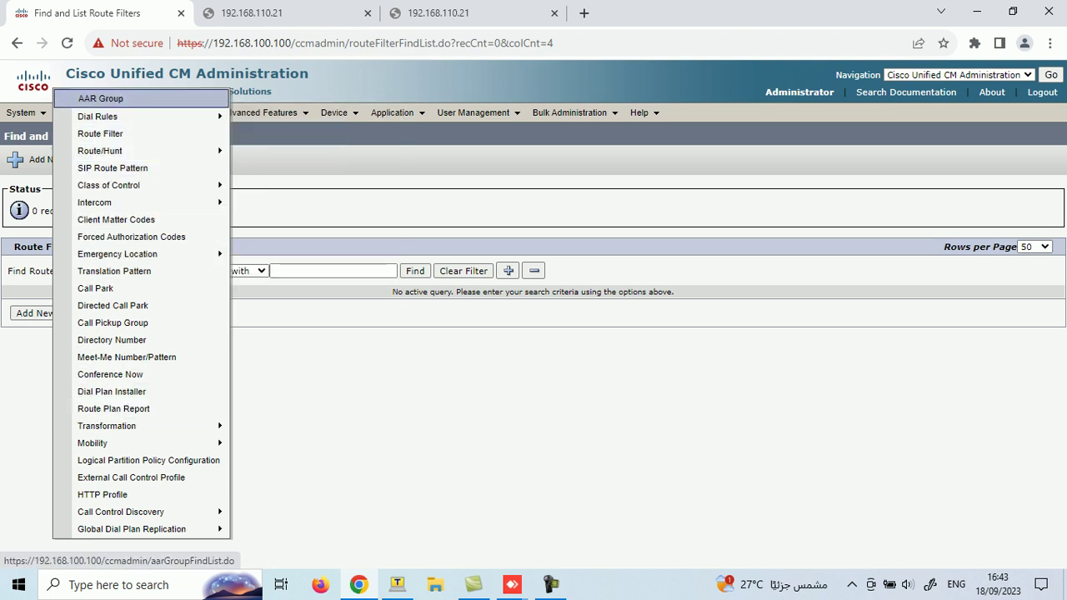
- Open Call Routing > AAR Group and run Find, which returns 0 groups
{"action": "left_click", "coordinate": [100, 98]}
{"action": "left_click", "coordinate": [468, 271]}
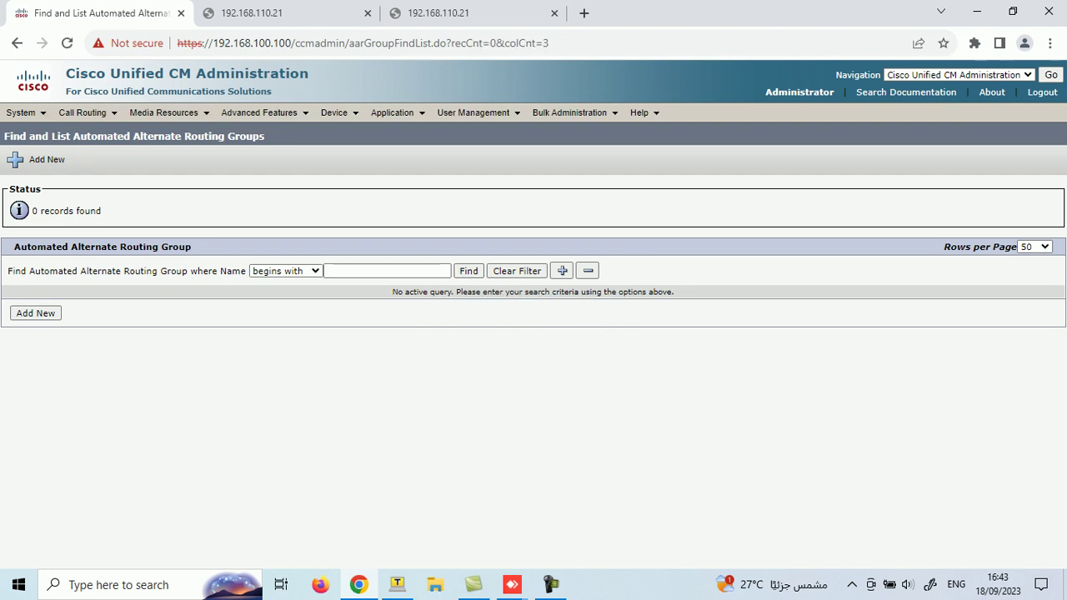
{"action": "mouse_move", "coordinate": [88, 113]}
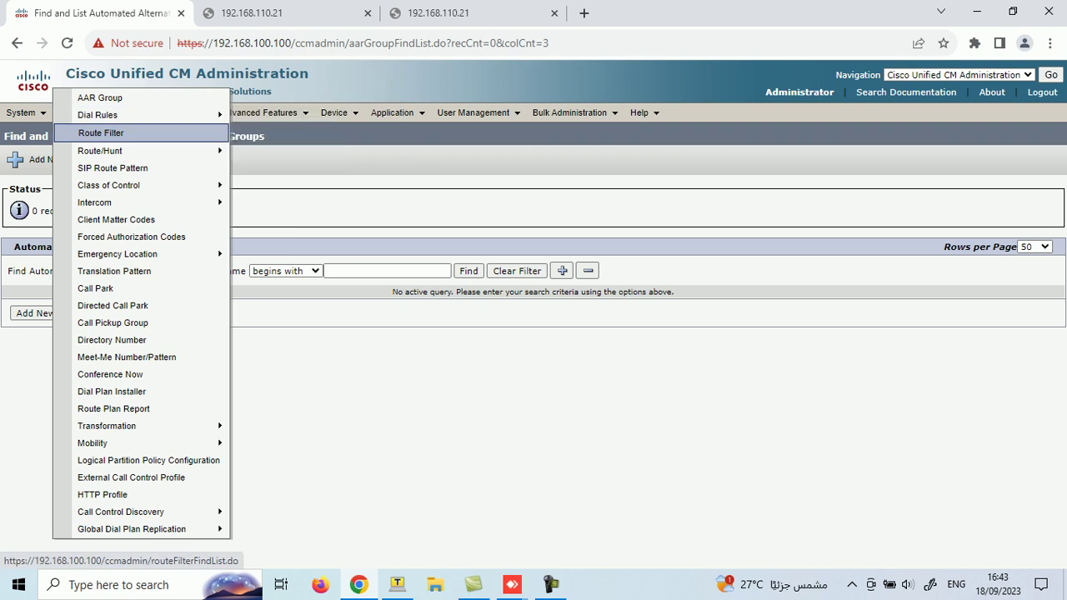
- Open the route lists through Call Routing > Route/Hunt > Route List
{"action": "mouse_move", "coordinate": [100, 150]}
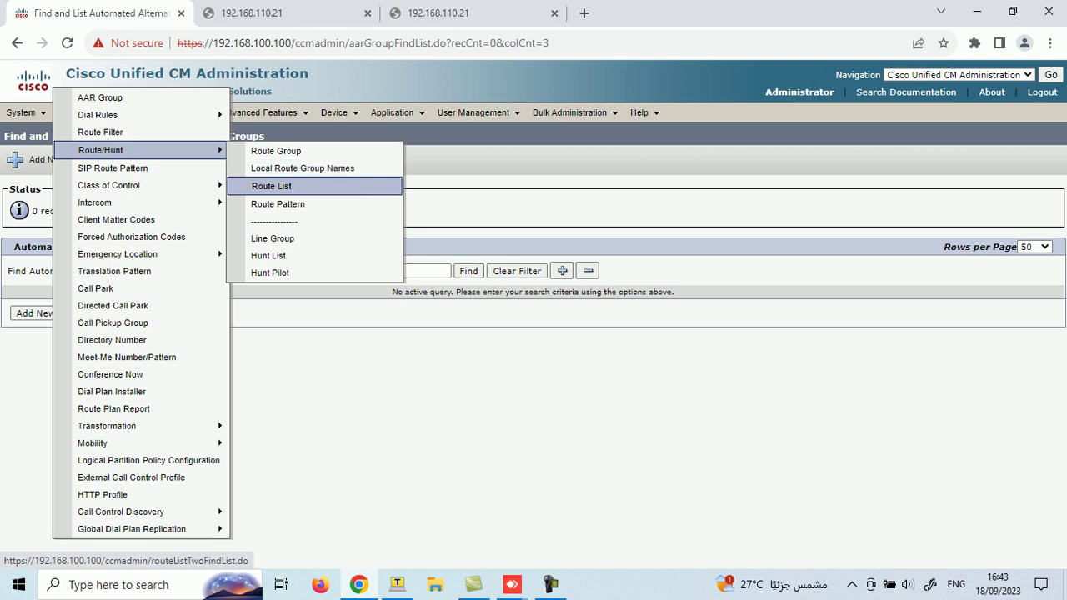
{"action": "left_click", "coordinate": [272, 186]}
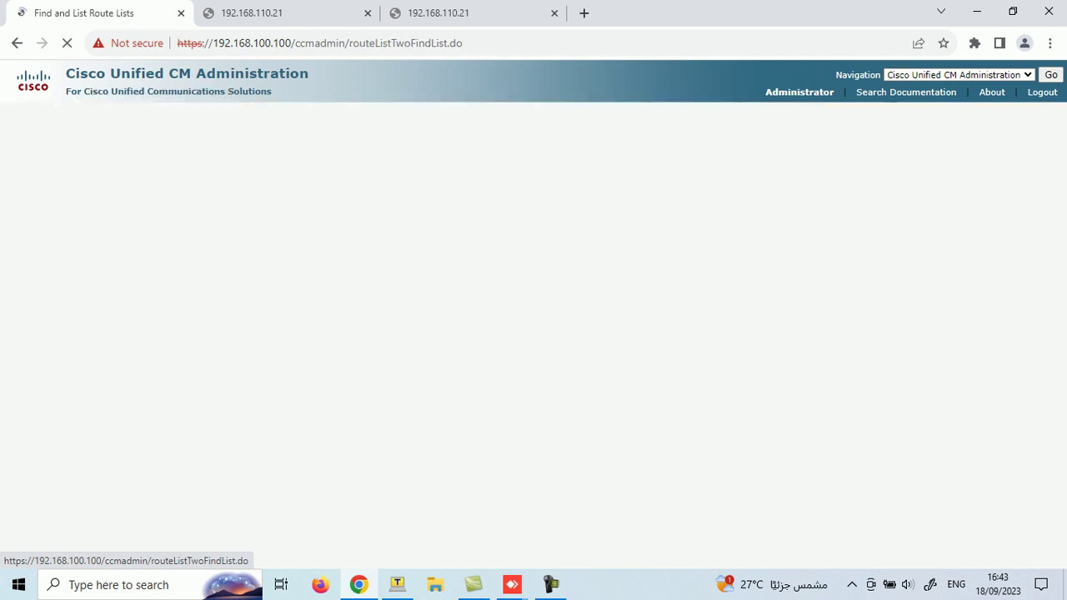
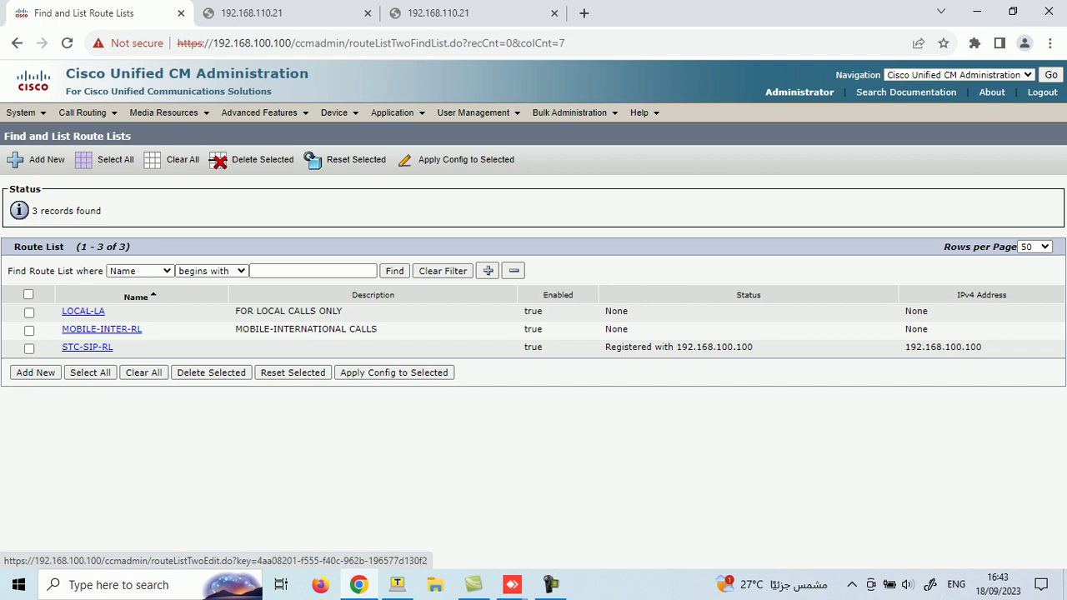
- Open the MOBILE-INTER-RL route list and confirm it has no route groups
{"action": "left_click", "coordinate": [102, 329]}
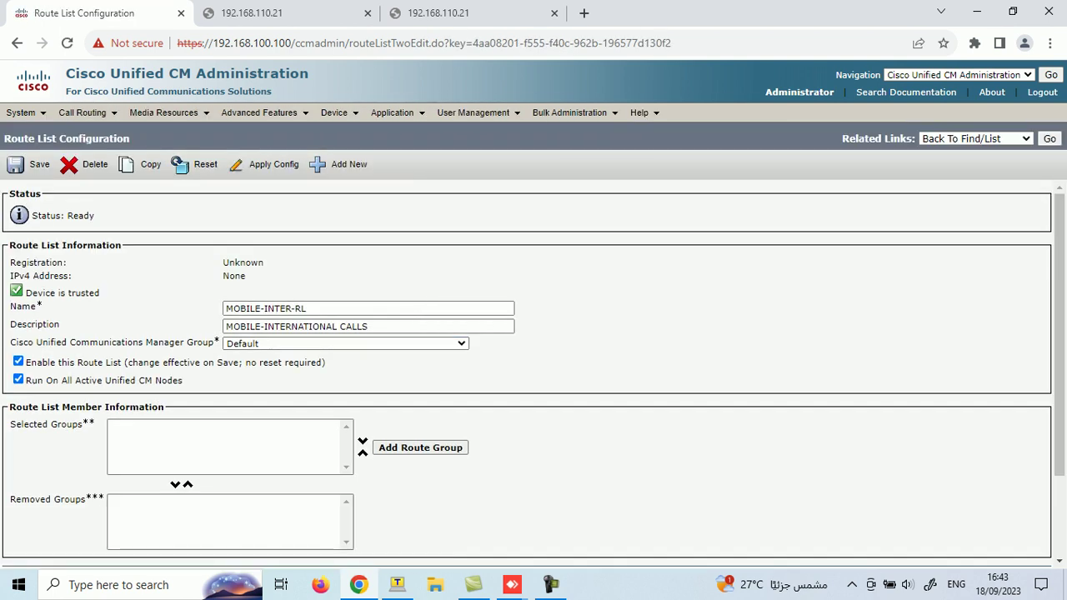
{"action": "scroll", "coordinate": [533, 375], "scroll_direction": "down", "scroll_amount": 3}
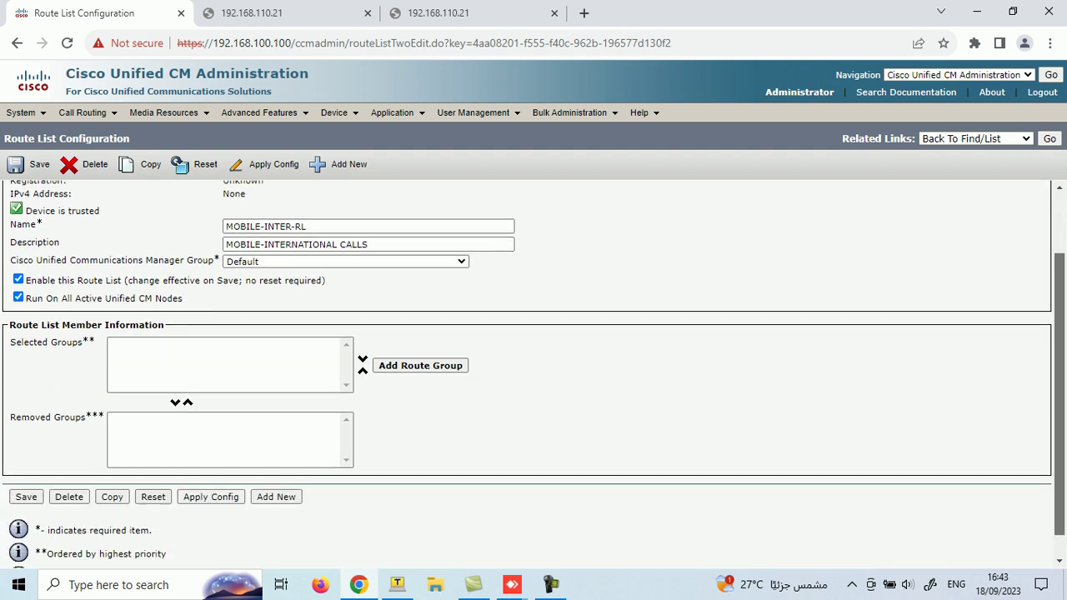
{"action": "scroll", "coordinate": [534, 375], "scroll_direction": "up", "scroll_amount": 3}
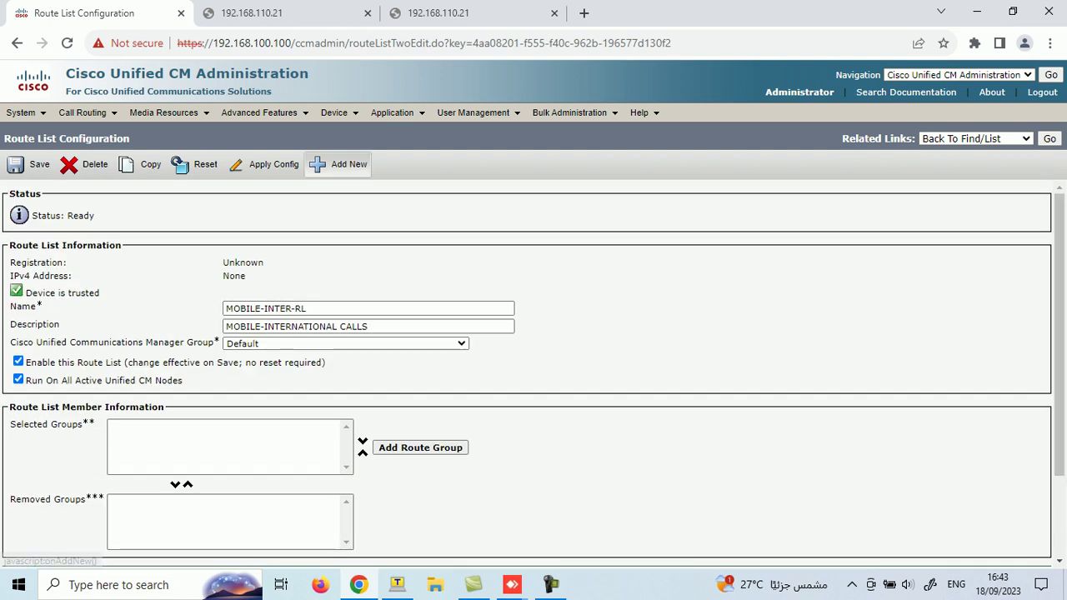
- Go through the Call Routing menu to Class of Control
{"action": "left_click", "coordinate": [82, 113]}
{"action": "mouse_move", "coordinate": [99, 116]}
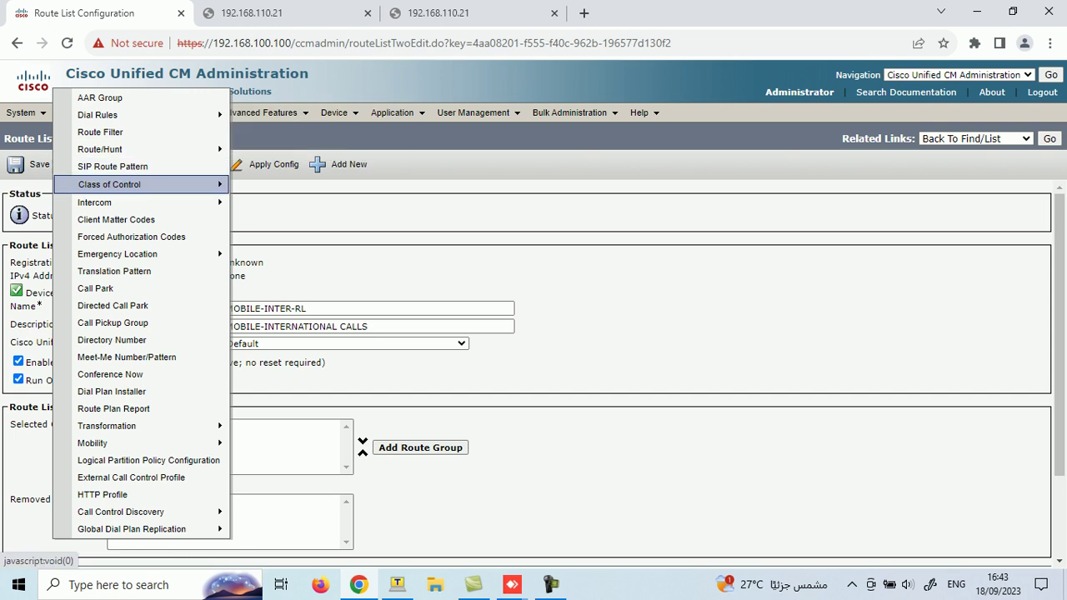
{"action": "mouse_move", "coordinate": [109, 184]}
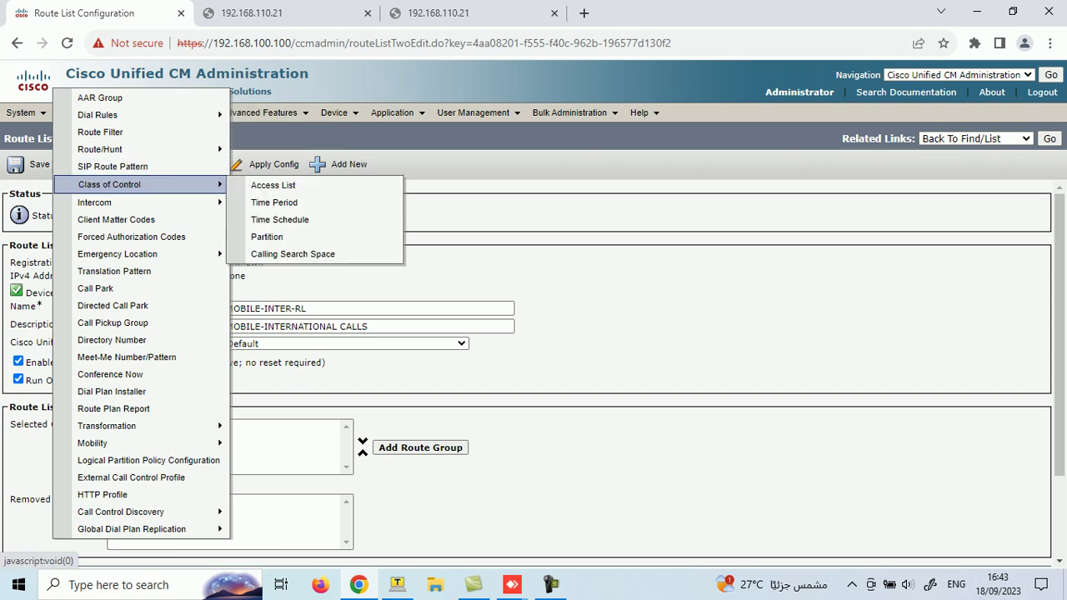
{"action": "mouse_move", "coordinate": [96, 201]}
- Run an empty partition search to show all nine, then open MOBILE-PT
{"action": "left_click", "coordinate": [267, 237]}
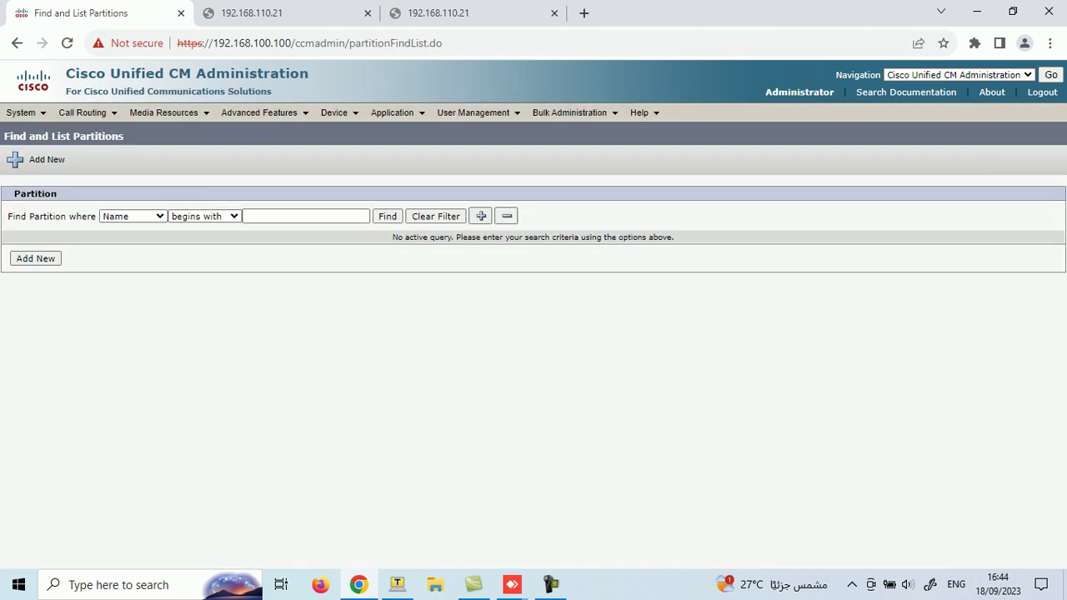
{"action": "key", "text": "Return"}
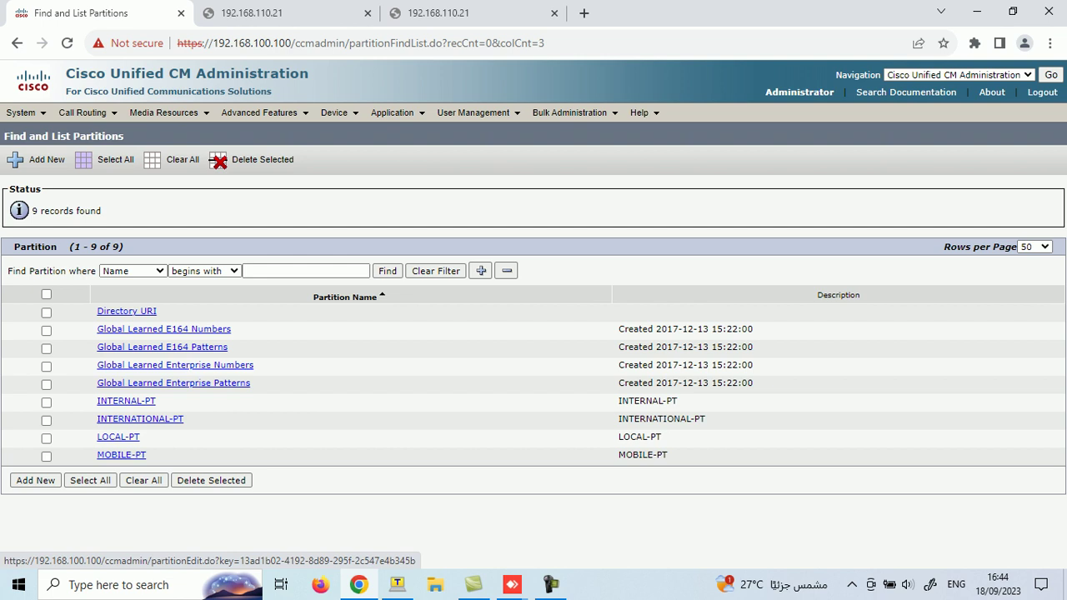
{"action": "left_click", "coordinate": [121, 454]}
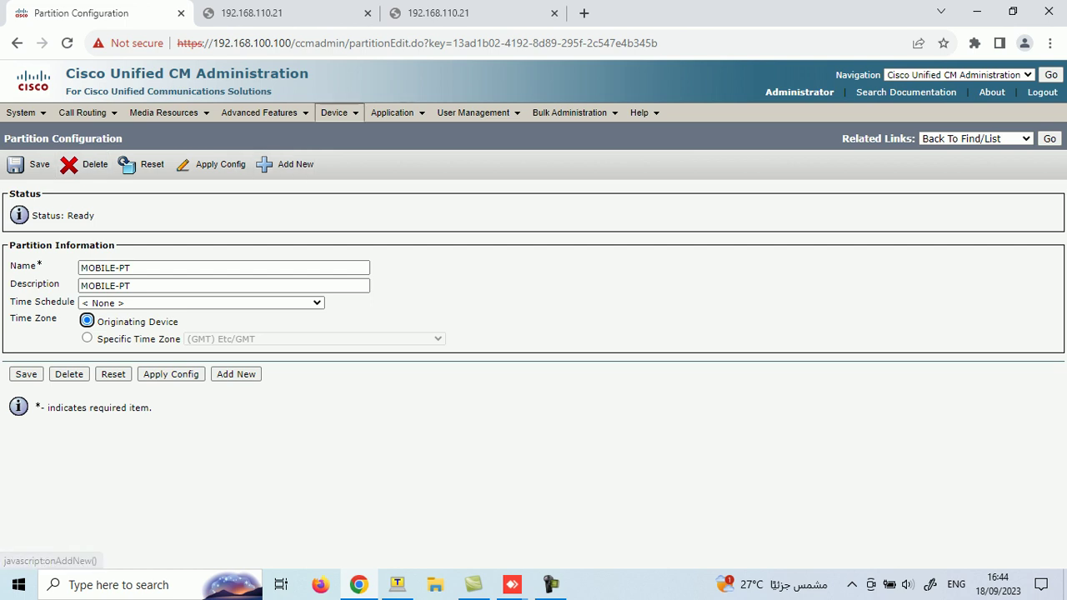
- Open Device > Phone, go to page 2 and open phone8's configuration
{"action": "mouse_move", "coordinate": [336, 112]}
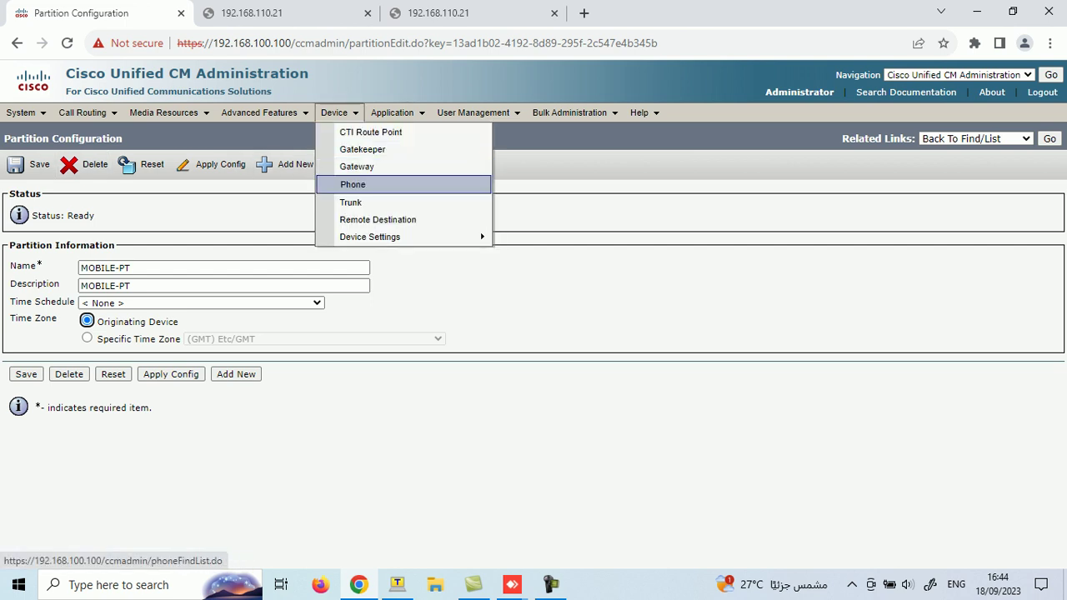
{"action": "left_click", "coordinate": [352, 184]}
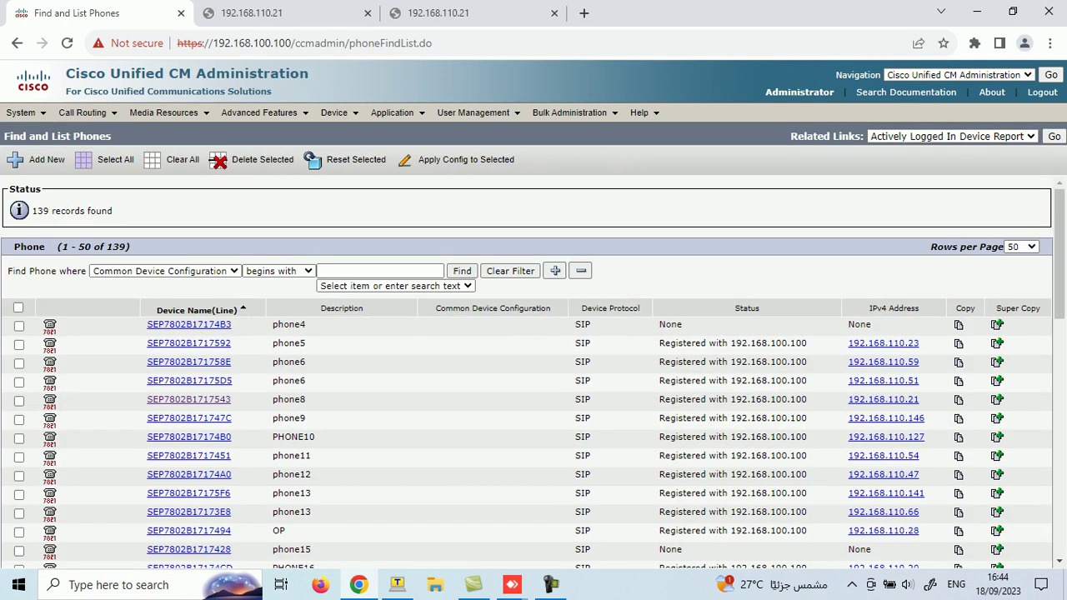
{"action": "scroll", "coordinate": [534, 372], "scroll_direction": "down", "scroll_amount": 10}
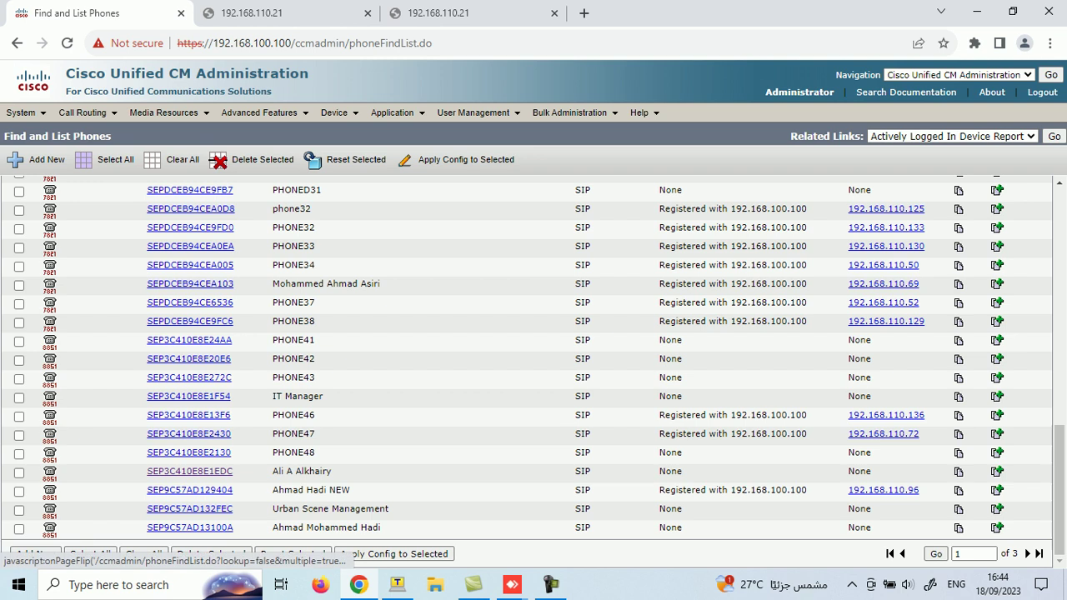
{"action": "left_click", "coordinate": [1026, 554]}
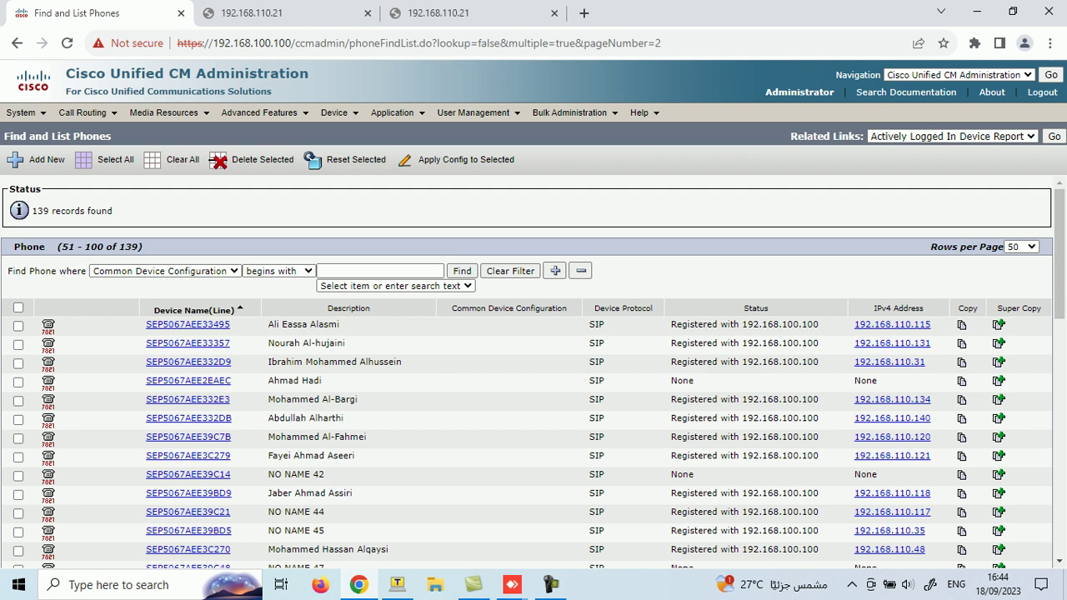
{"action": "scroll", "coordinate": [533, 372], "scroll_direction": "down", "scroll_amount": 6}
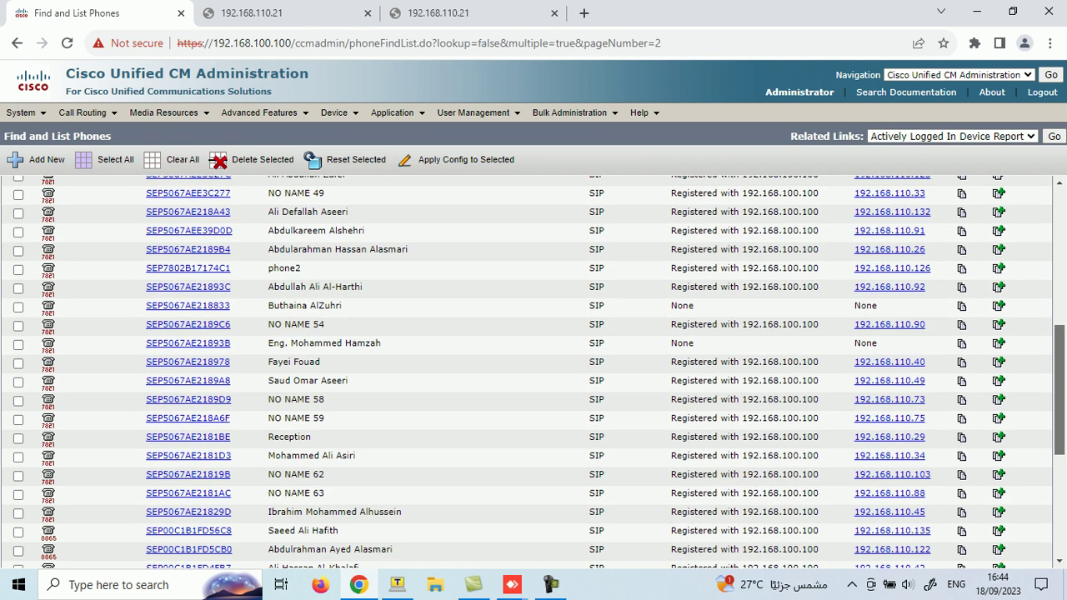
{"action": "scroll", "coordinate": [534, 372], "scroll_direction": "down", "scroll_amount": 2}
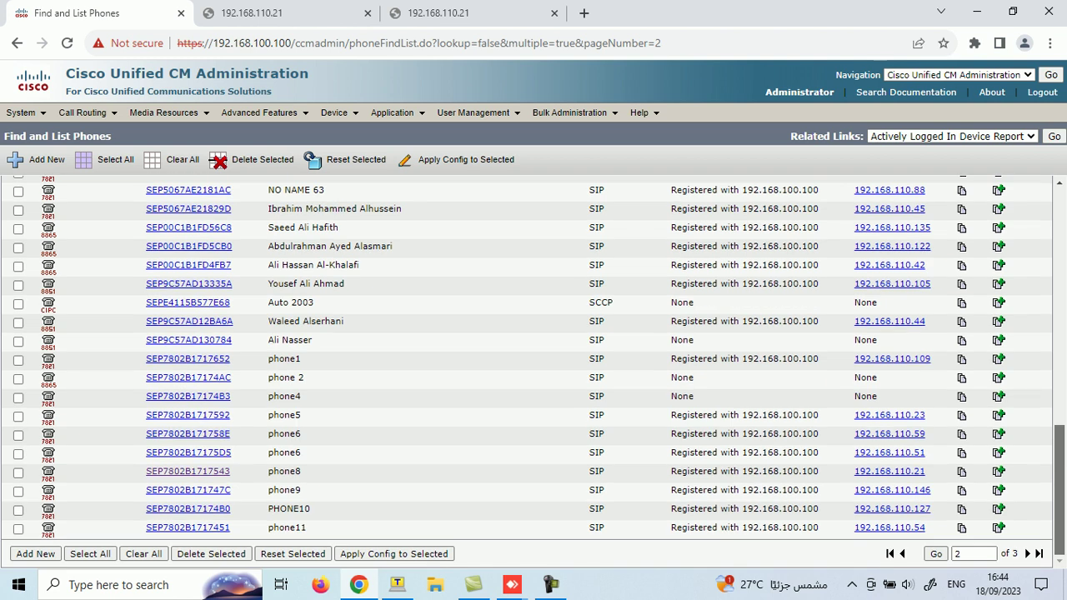
{"action": "left_click", "coordinate": [187, 471]}
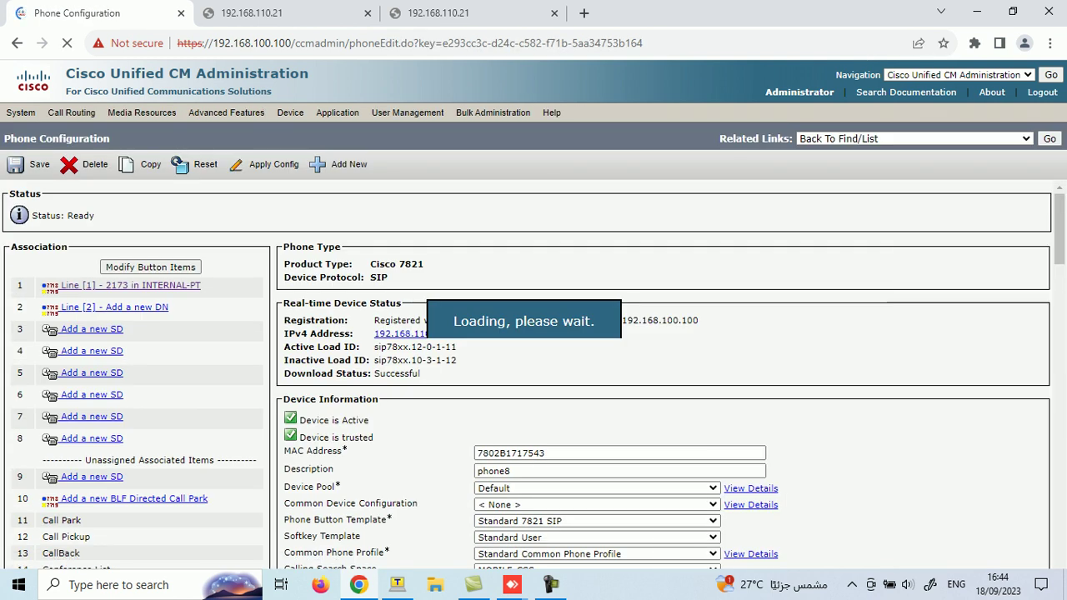
- Review phone8's Media Resource Group List and AAR CSS, keeping AAR CSS as MOBILE-CSS
{"action": "double_click", "coordinate": [493, 471]}
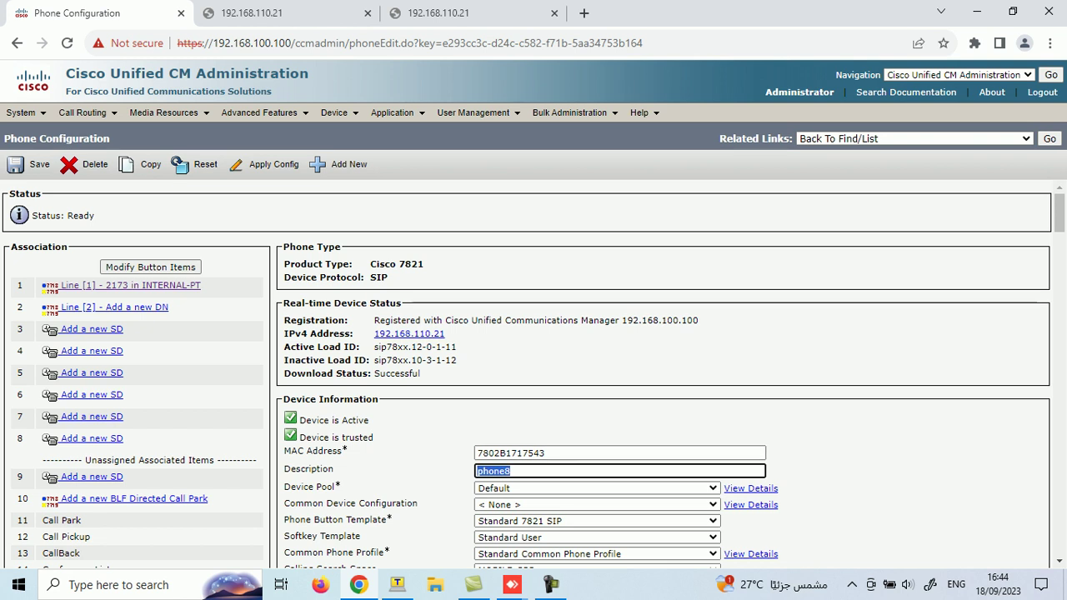
{"action": "scroll", "coordinate": [534, 375], "scroll_direction": "down", "scroll_amount": 3}
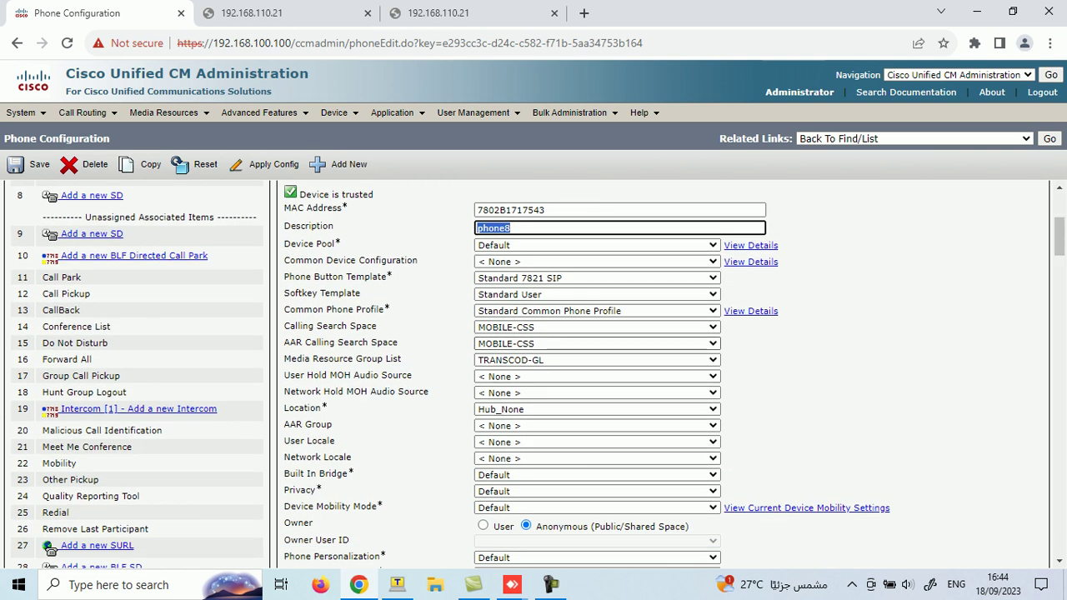
{"action": "left_click", "coordinate": [596, 359]}
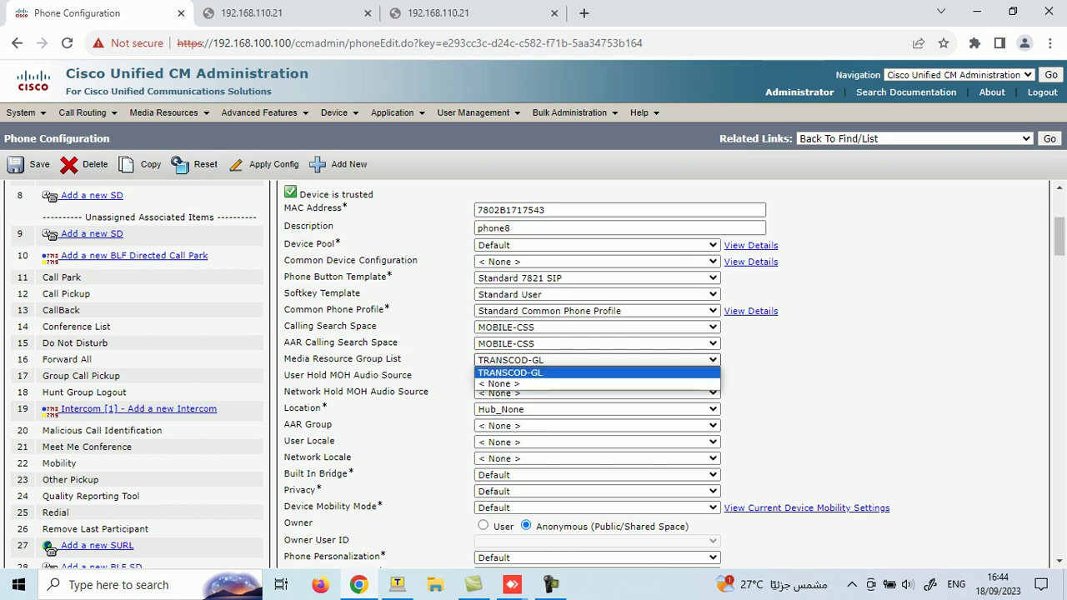
{"action": "left_click", "coordinate": [596, 344]}
{"action": "left_click", "coordinate": [596, 343]}
{"action": "key", "text": "Escape"}
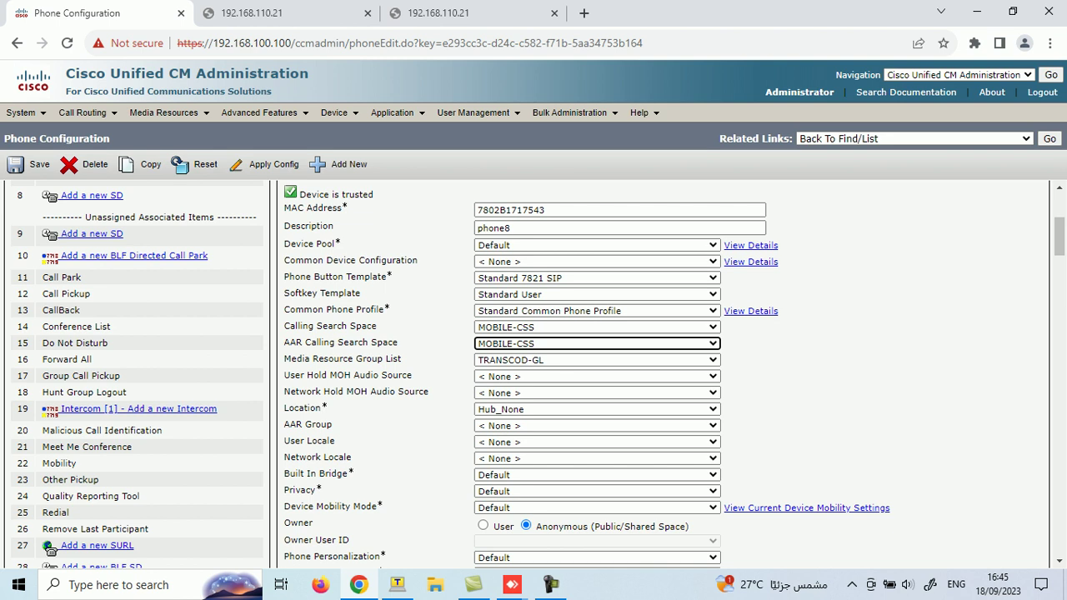
{"action": "scroll", "coordinate": [533, 373], "scroll_direction": "up", "scroll_amount": 3}
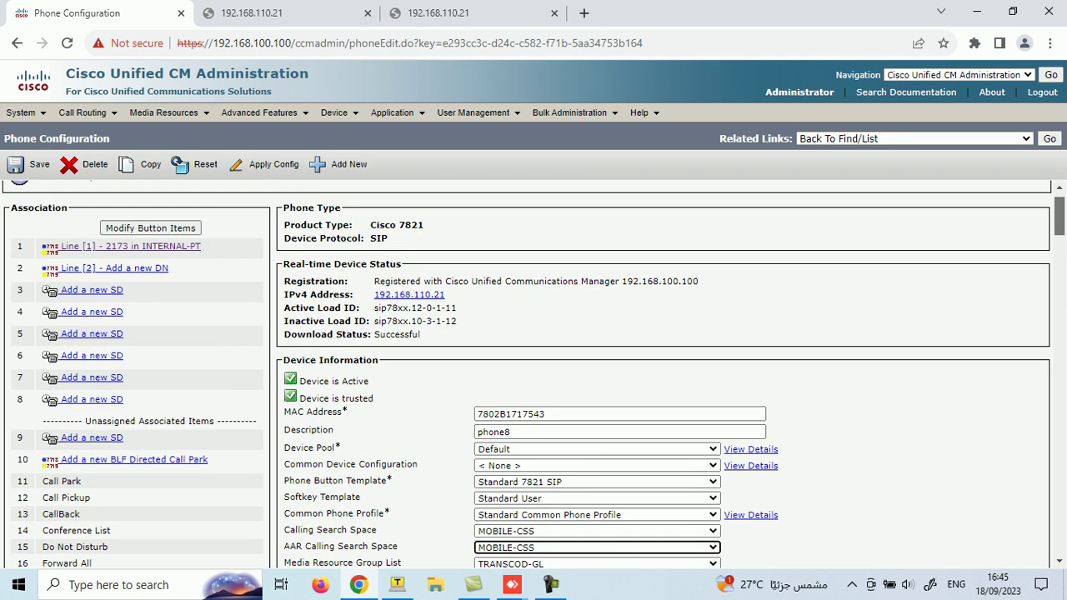
{"action": "scroll", "coordinate": [533, 373], "scroll_direction": "up", "scroll_amount": 1}
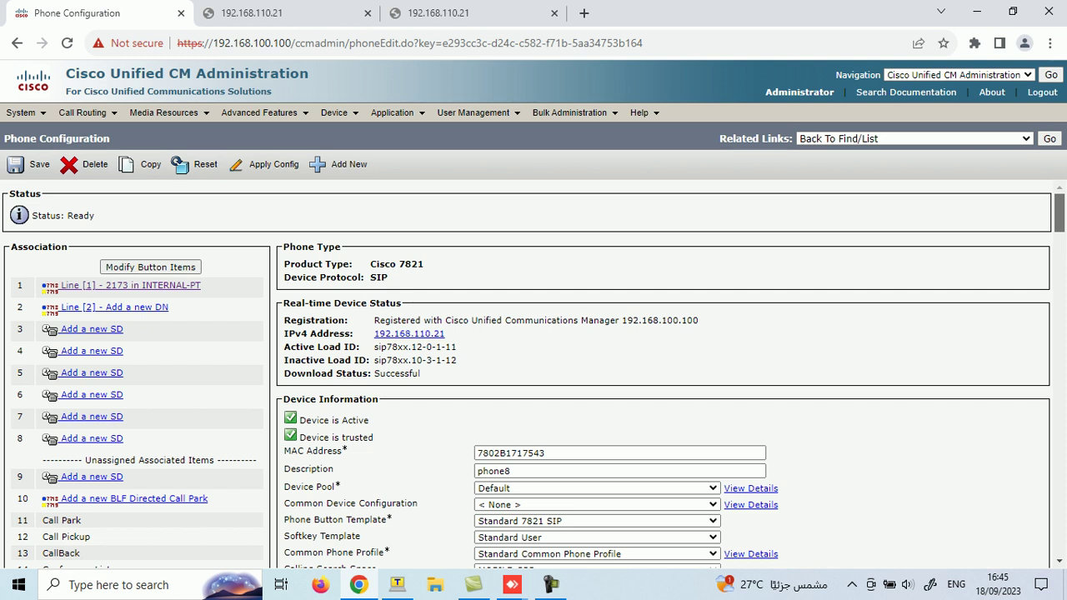
- On line 2173, set partition MOBILE-PT, external call control None and calling search space MOBILE-CSS
{"action": "left_click", "coordinate": [131, 285]}
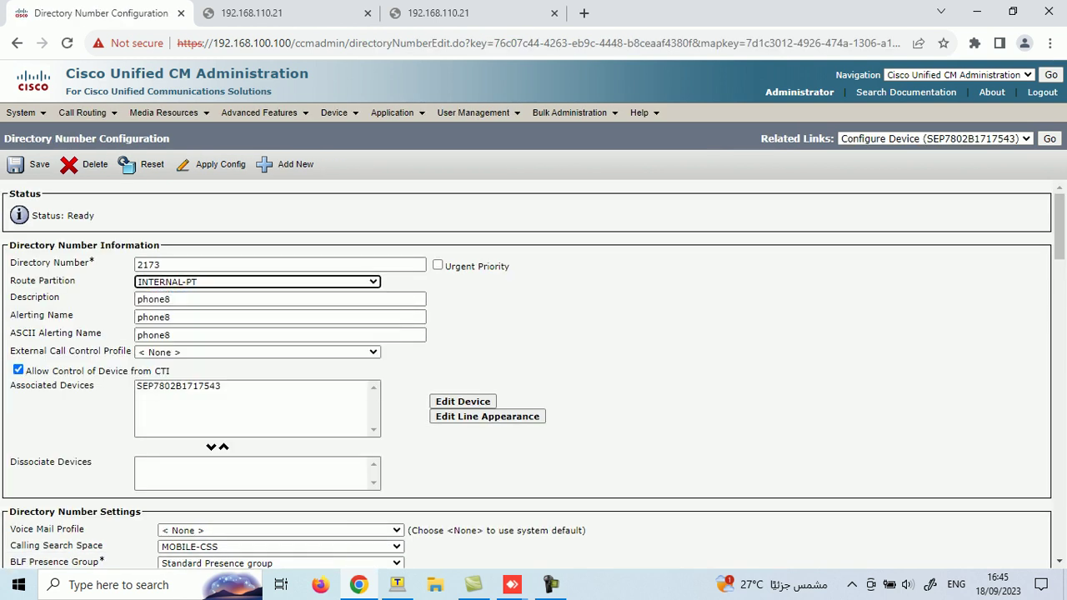
{"action": "key", "text": "alt+Down"}
{"action": "key", "text": "Down"}
{"action": "key", "text": "Down"}
{"action": "key", "text": "Down"}
{"action": "key", "text": "Down"}
{"action": "key", "text": "Down"}
{"action": "key", "text": "Down"}
{"action": "key", "text": "Down"}
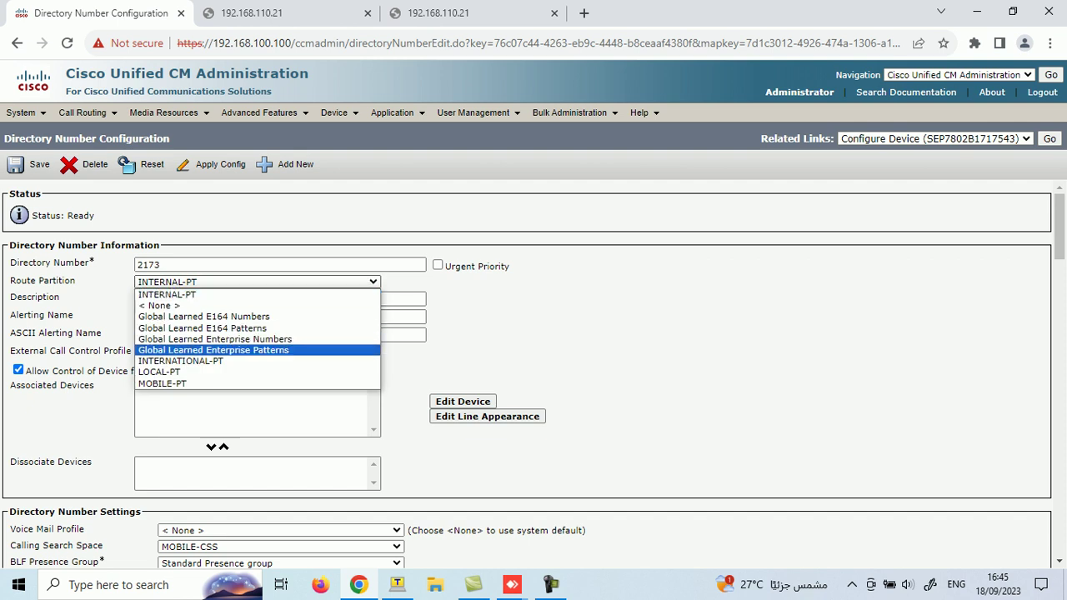
{"action": "key", "text": "Down"}
{"action": "key", "text": "Return"}
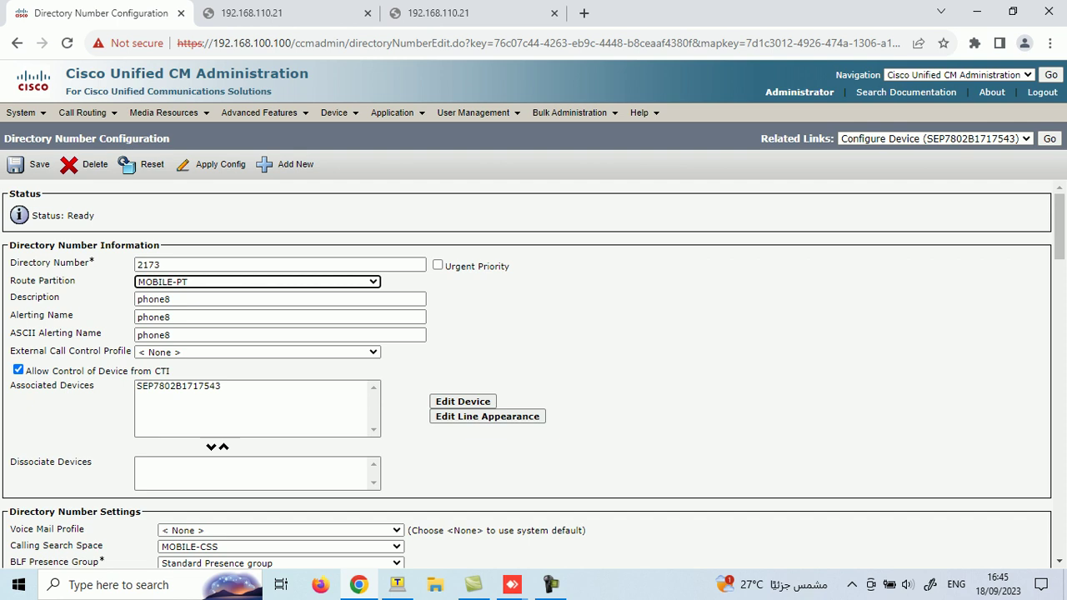
{"action": "key", "text": "Tab"}
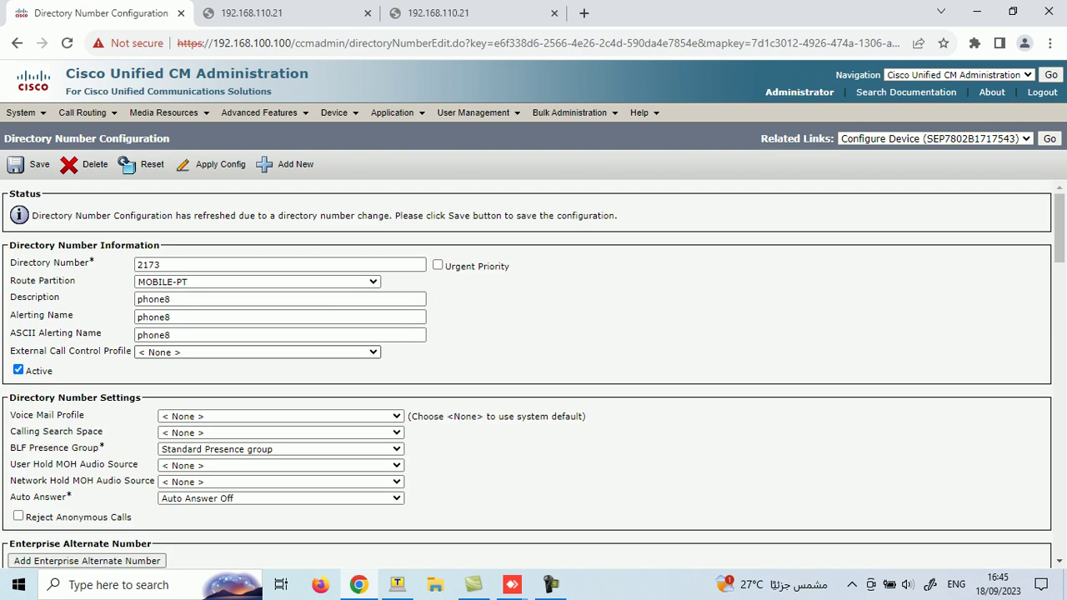
{"action": "key", "text": "alt+Down"}
{"action": "key", "text": "Return"}
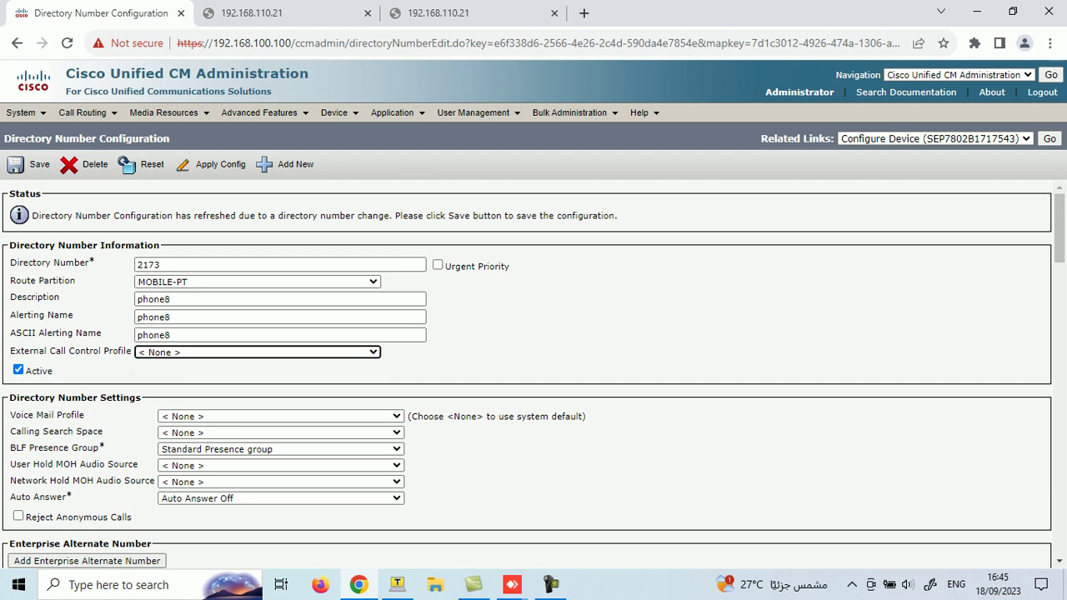
{"action": "left_click", "coordinate": [281, 433]}
{"action": "key", "text": "Down"}
{"action": "key", "text": "Down"}
{"action": "key", "text": "Down"}
{"action": "key", "text": "Down"}
{"action": "key", "text": "Return"}
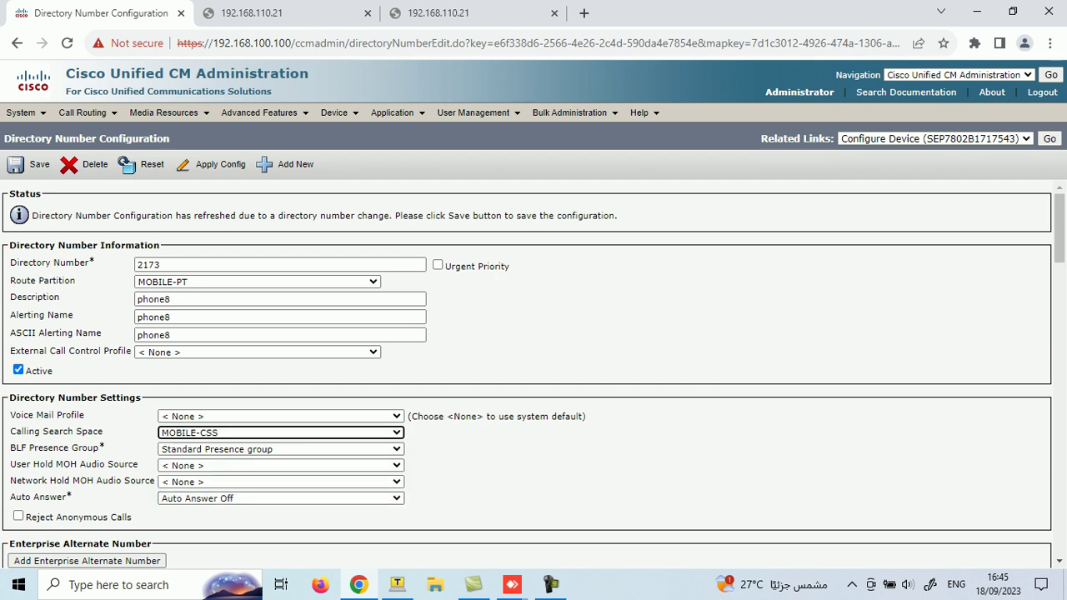
- Apply Config for line 2173 and dismiss the 'no associated devices' alert twice
{"action": "scroll", "coordinate": [533, 375], "scroll_direction": "down", "scroll_amount": 2}
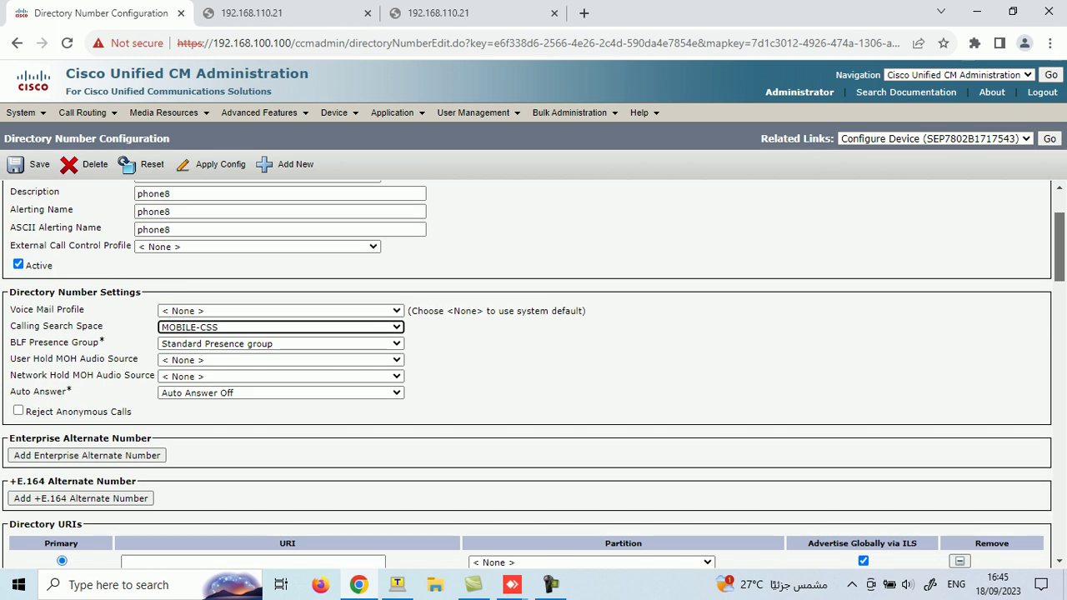
{"action": "scroll", "coordinate": [534, 375], "scroll_direction": "down", "scroll_amount": 5}
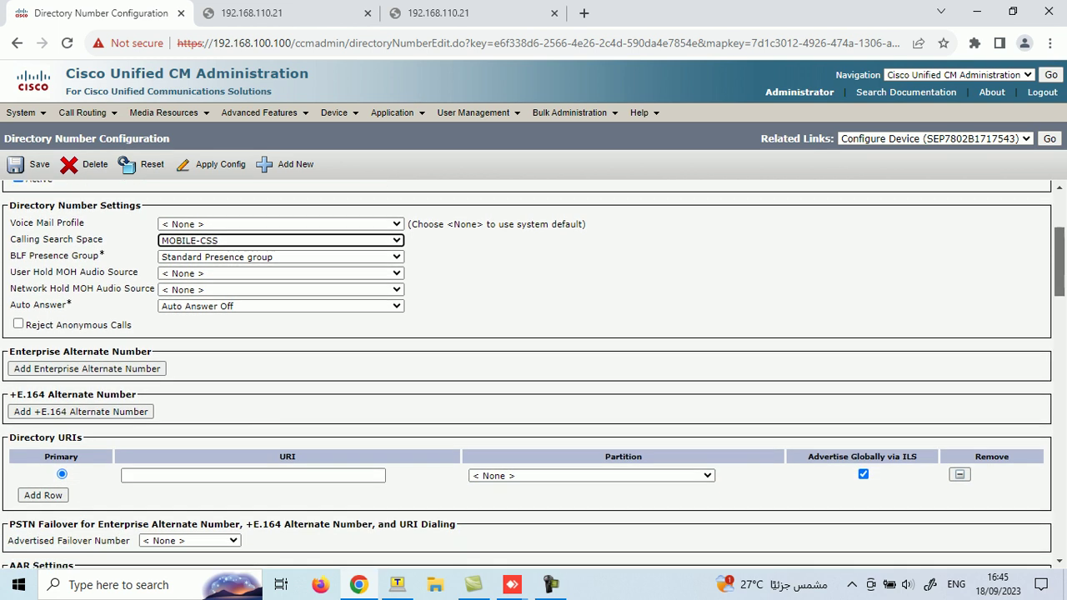
{"action": "scroll", "coordinate": [533, 375], "scroll_direction": "down", "scroll_amount": 15}
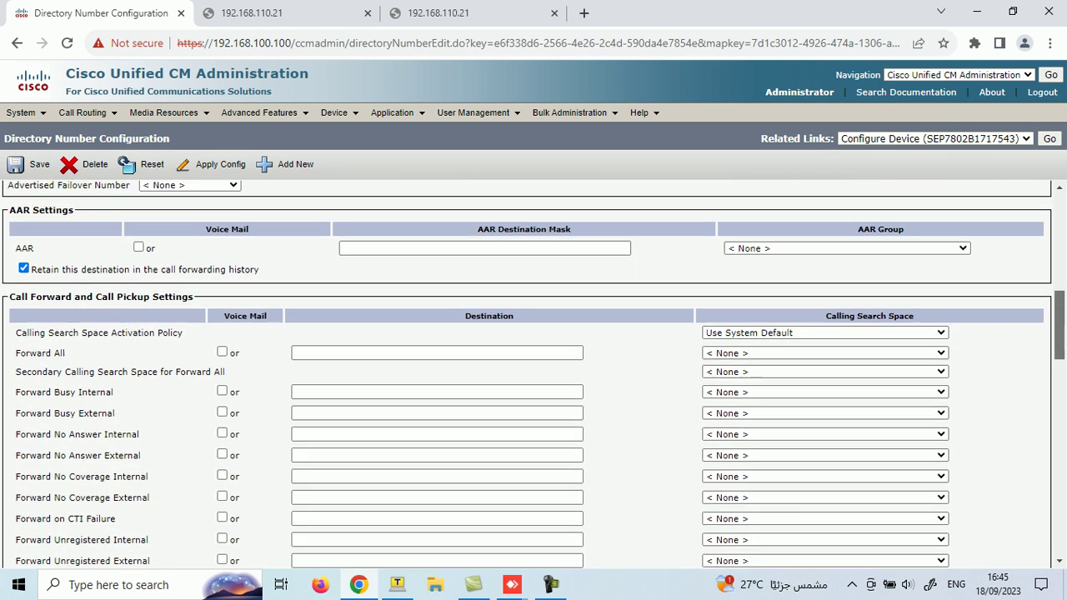
{"action": "scroll", "coordinate": [533, 375], "scroll_direction": "down", "scroll_amount": 4}
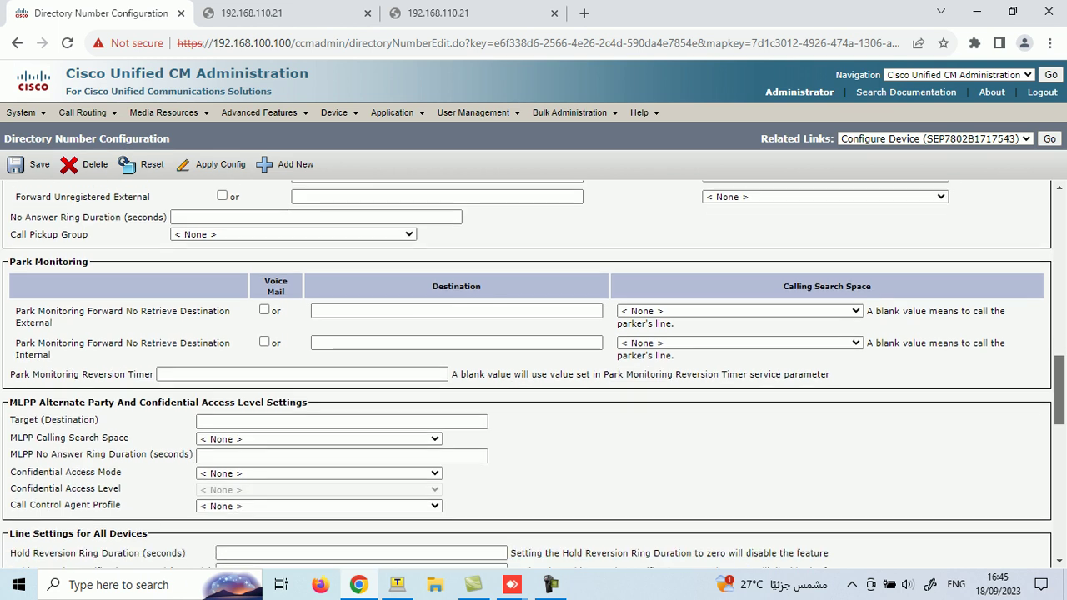
{"action": "scroll", "coordinate": [534, 375], "scroll_direction": "down", "scroll_amount": 4}
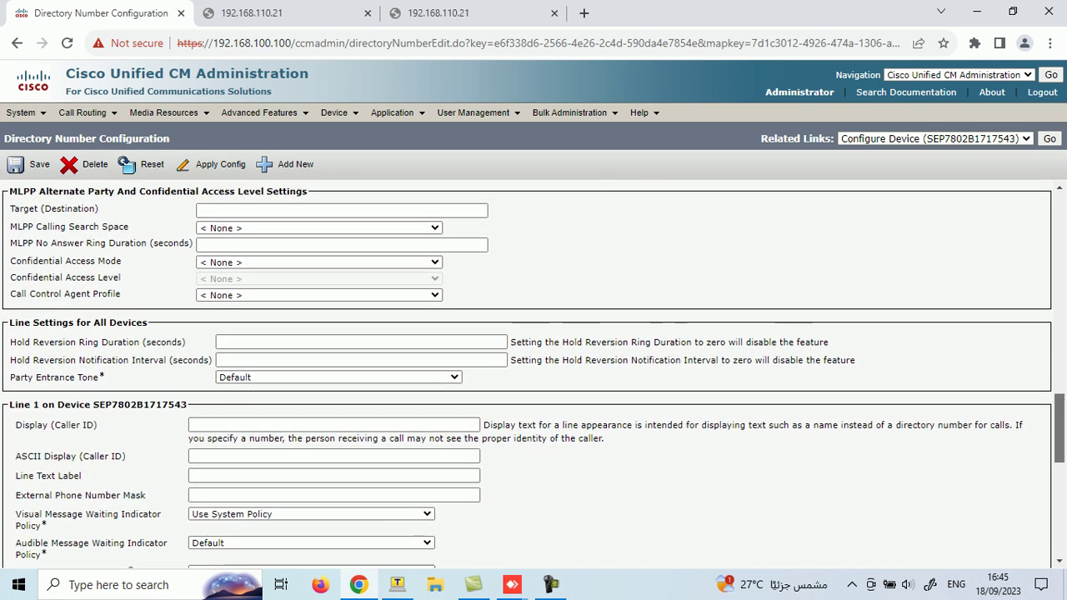
{"action": "scroll", "coordinate": [533, 375], "scroll_direction": "down", "scroll_amount": 1}
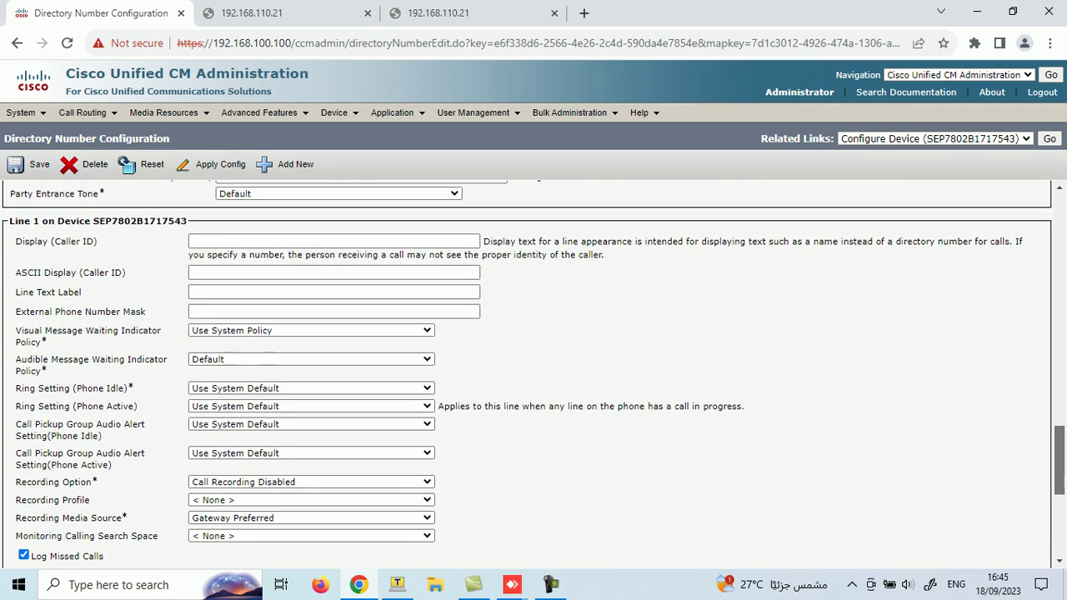
{"action": "scroll", "coordinate": [534, 375], "scroll_direction": "down", "scroll_amount": 4}
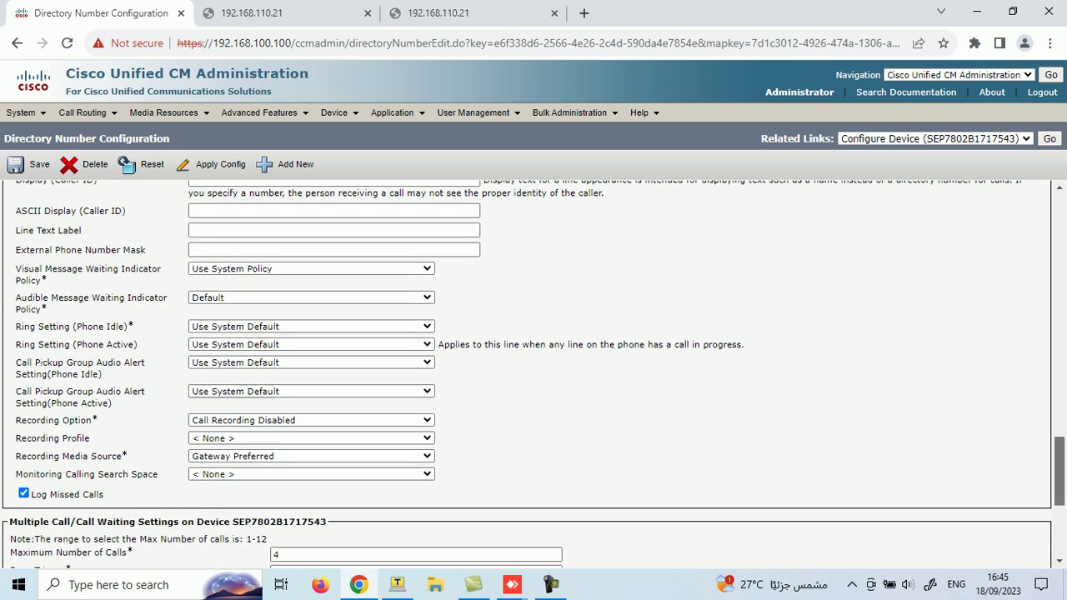
{"action": "scroll", "coordinate": [534, 375], "scroll_direction": "down", "scroll_amount": 2}
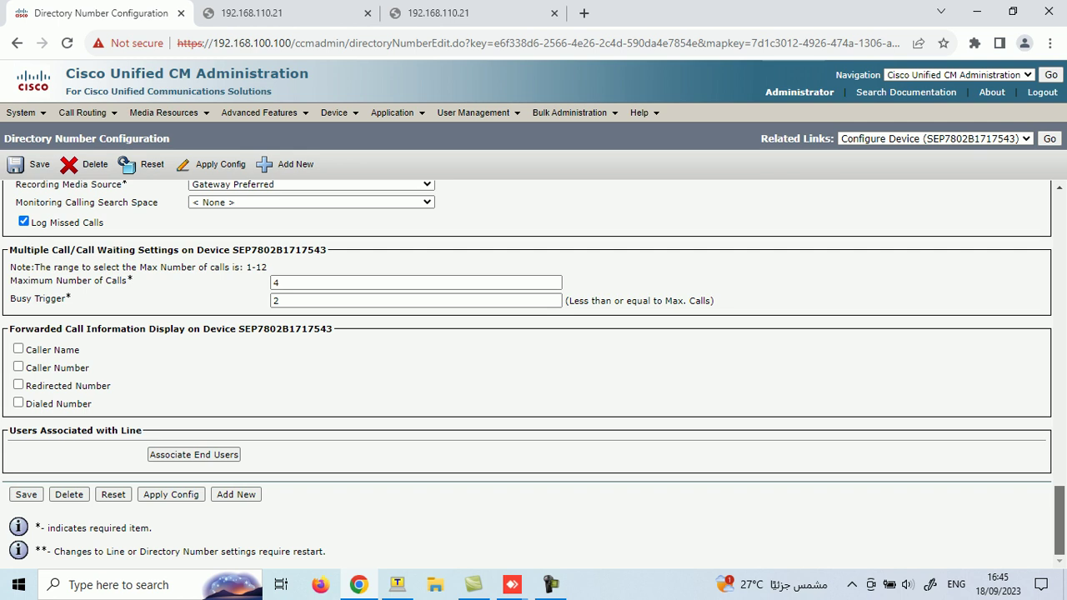
{"action": "left_click", "coordinate": [170, 494]}
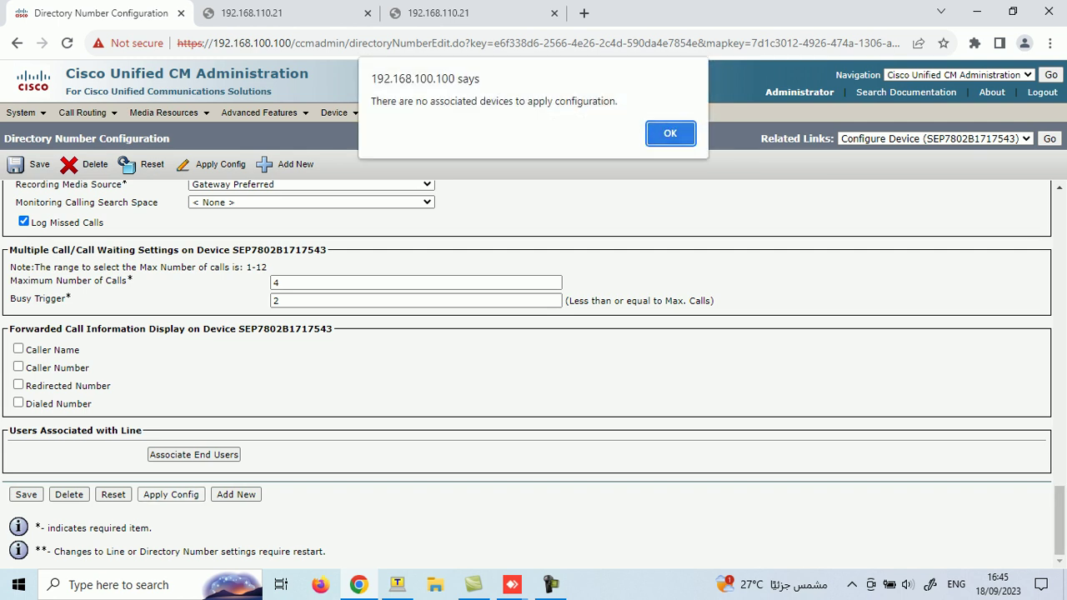
{"action": "key", "text": "Return"}
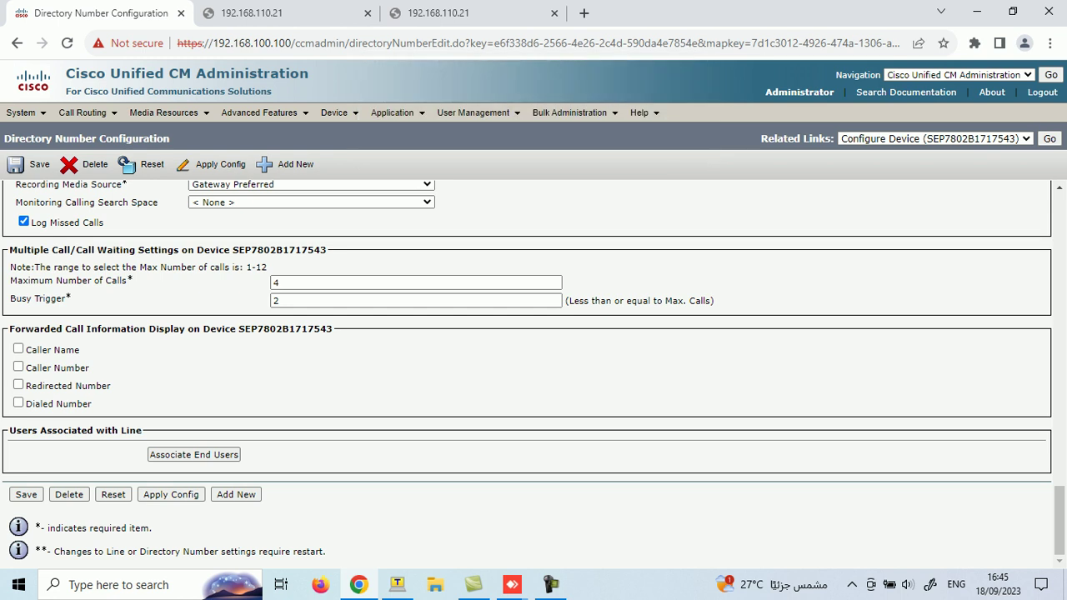
{"action": "key", "text": "Return"}
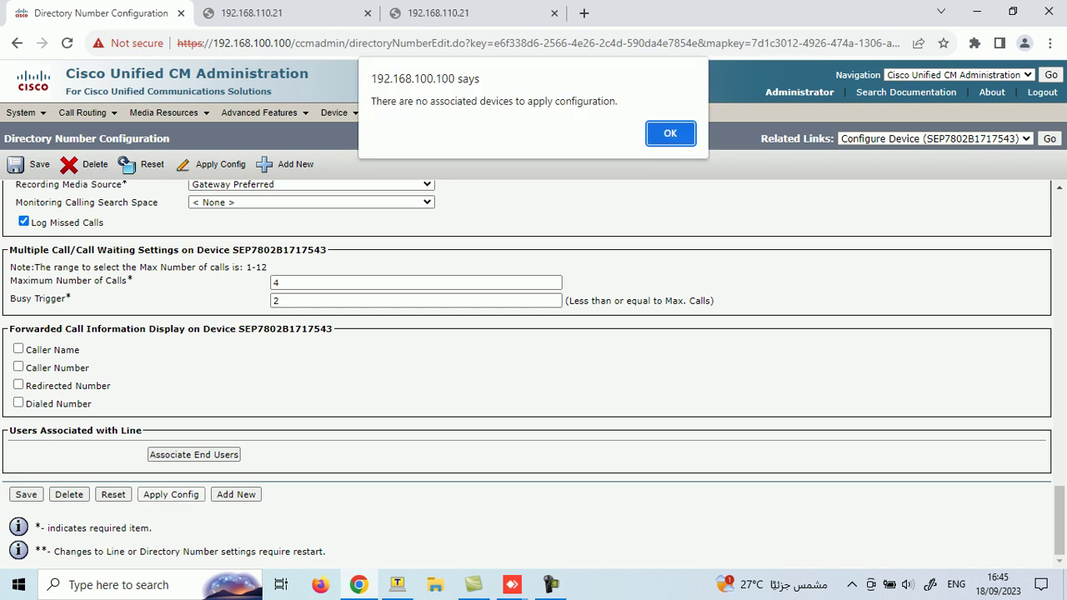
{"action": "key", "text": "Return"}
{"action": "key", "text": "Return"}
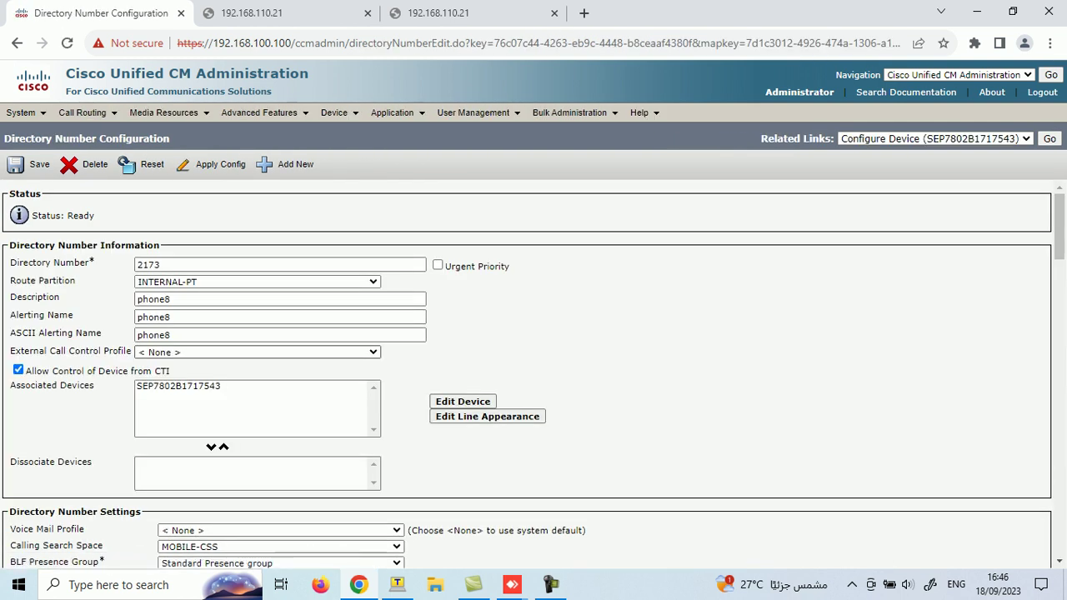
- Try line 2173 with MOBILE-PT and MOBILE-CSS, apply config and dismiss the warning
{"action": "left_click", "coordinate": [257, 281]}
{"action": "key", "text": "Down"}
{"action": "key", "text": "Return"}
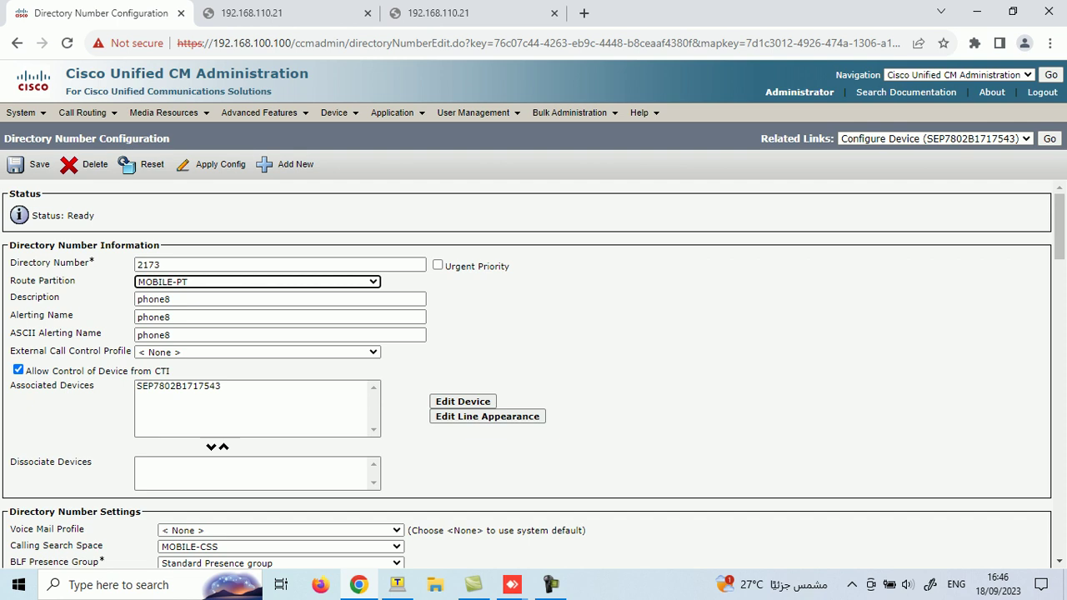
{"action": "left_click", "coordinate": [213, 167]}
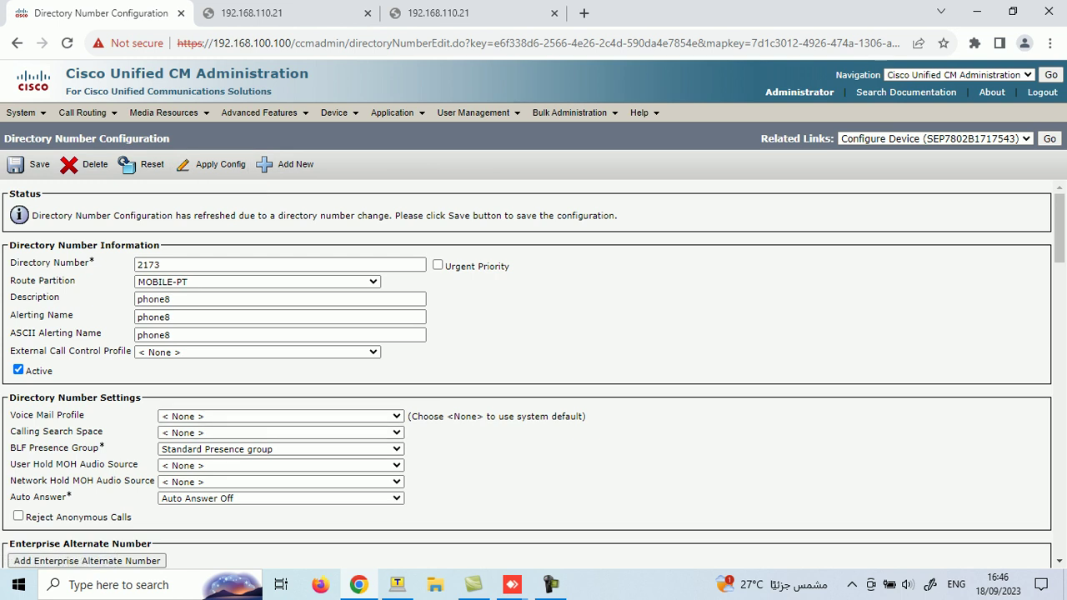
{"action": "left_click", "coordinate": [281, 432]}
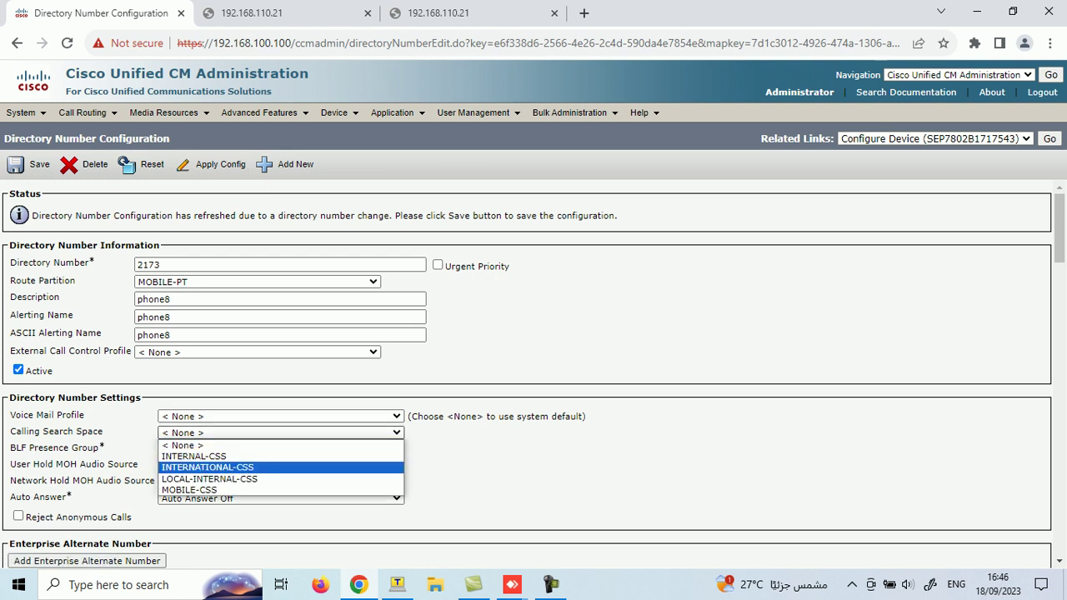
{"action": "left_click", "coordinate": [189, 489]}
{"action": "left_click", "coordinate": [211, 164]}
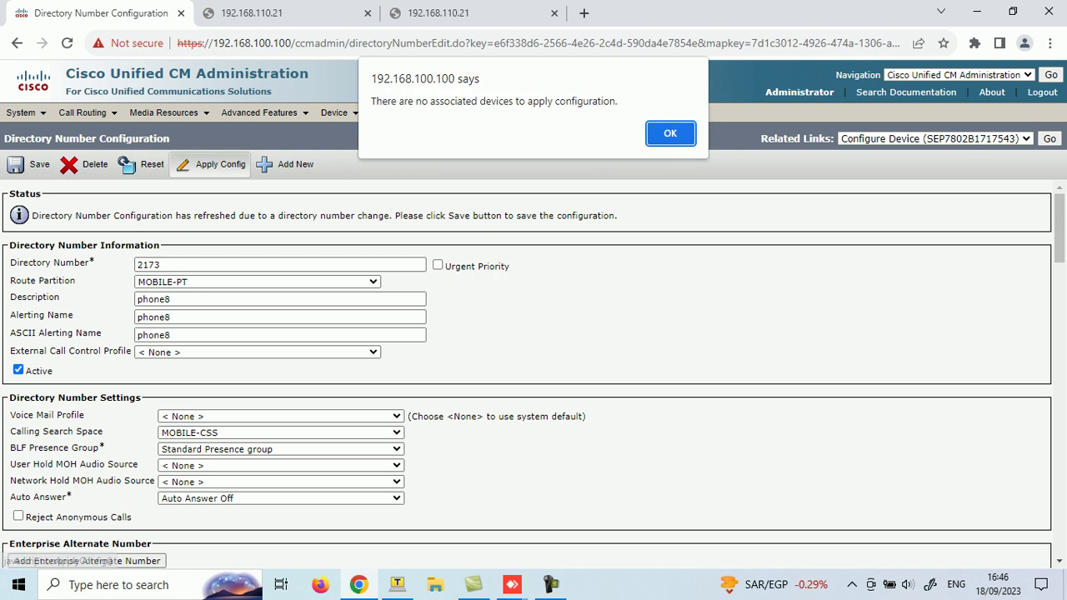
{"action": "left_click", "coordinate": [679, 133]}
- Switch the calling search space to LOCAL-INTERNAL-CSS, apply config and dismiss the warning
{"action": "key", "text": "Tab"}
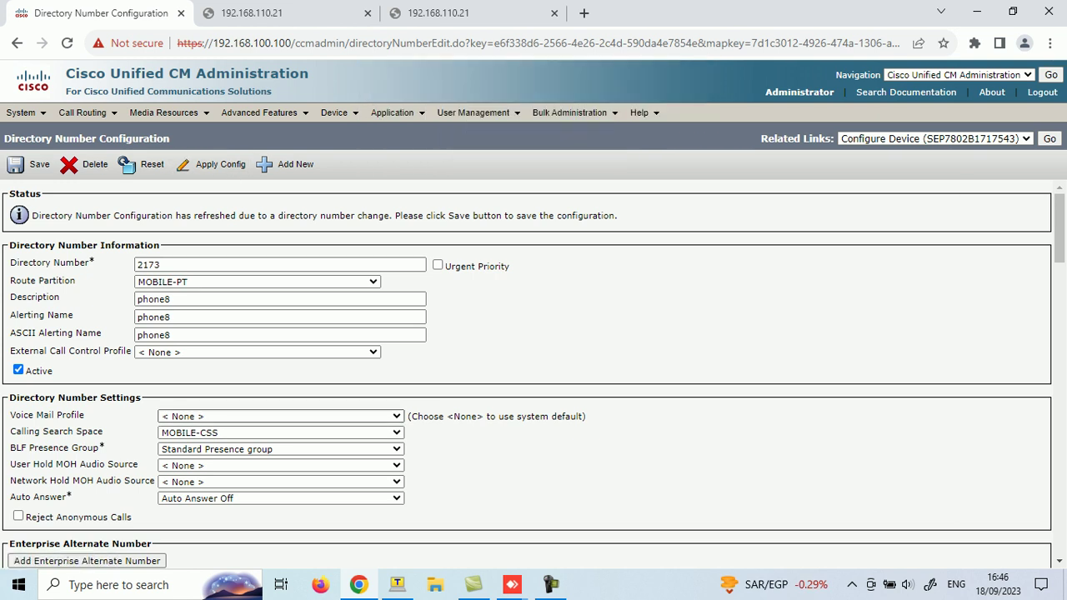
{"action": "key", "text": "Tab"}
{"action": "key", "text": "alt+Down"}
{"action": "key", "text": "Up"}
{"action": "key", "text": "Up"}
{"action": "key", "text": "Up"}
{"action": "key", "text": "Up"}
{"action": "key", "text": "Down"}
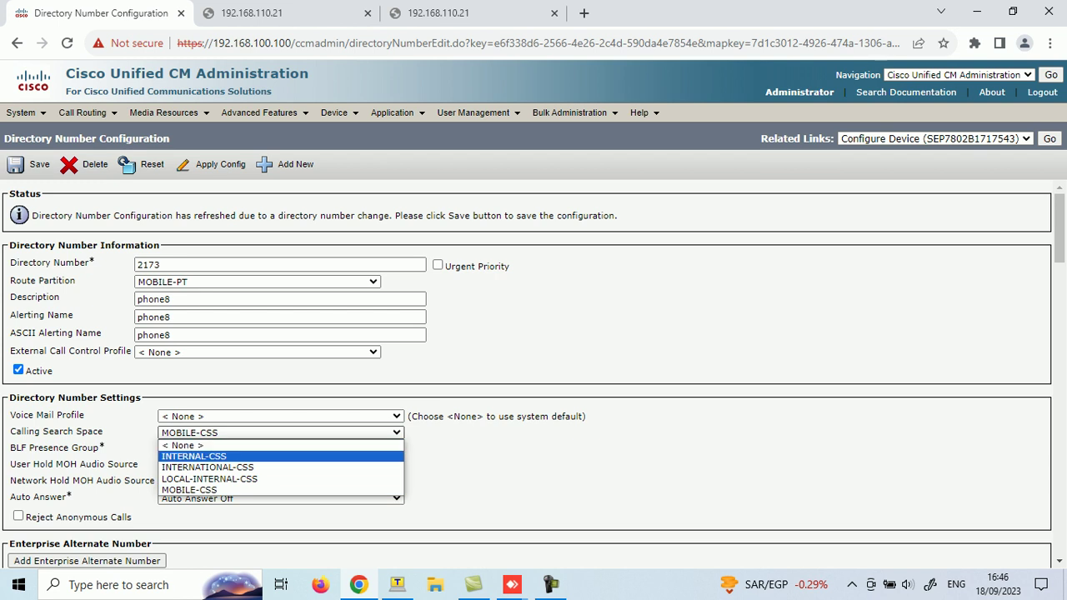
{"action": "key", "text": "Down"}
{"action": "key", "text": "Down"}
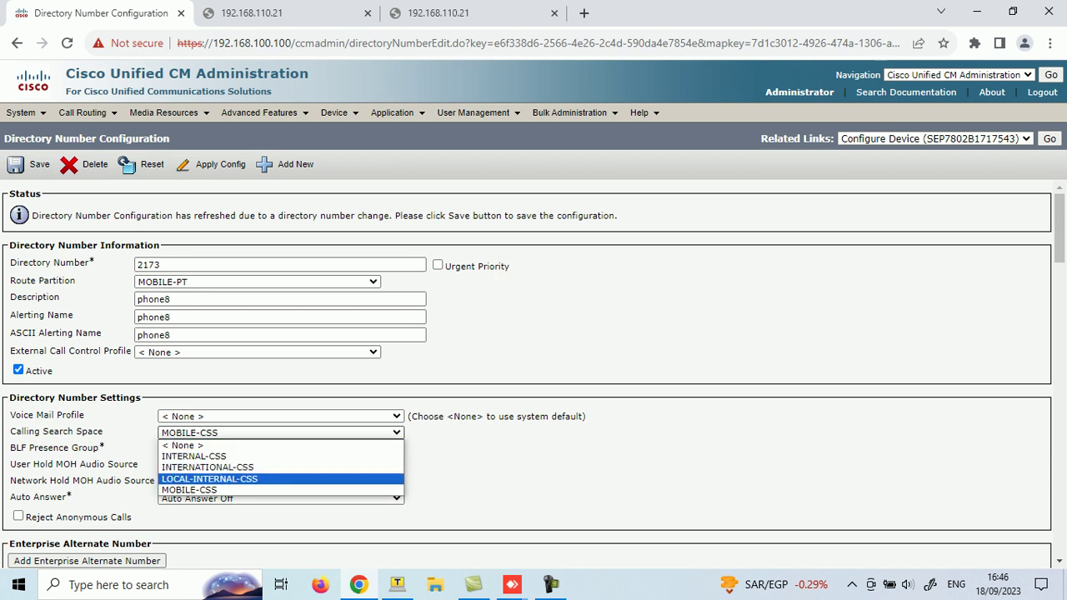
{"action": "key", "text": "Return"}
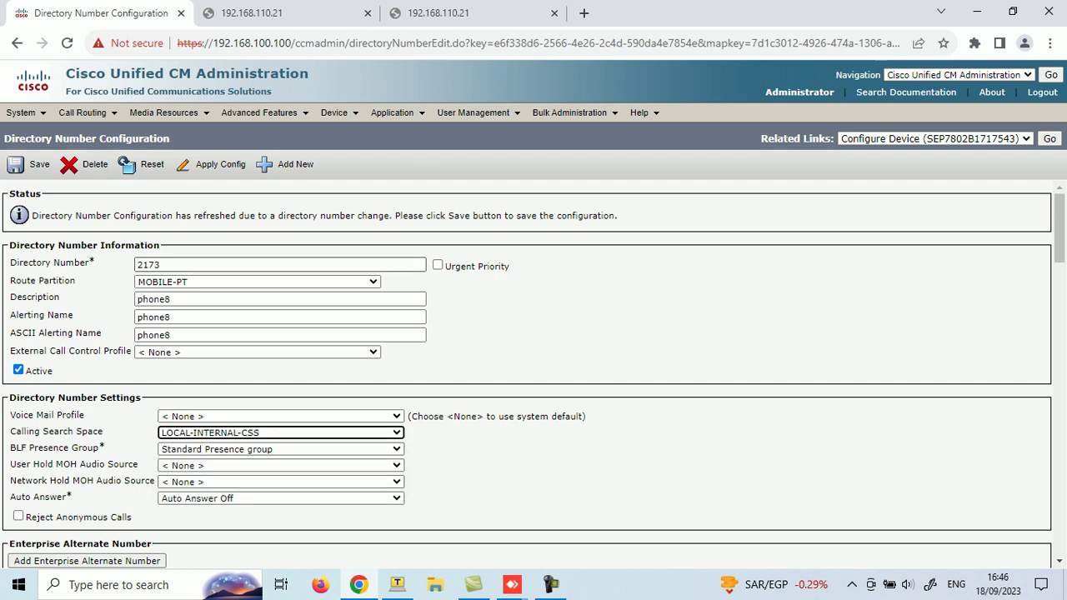
{"action": "left_click", "coordinate": [213, 165]}
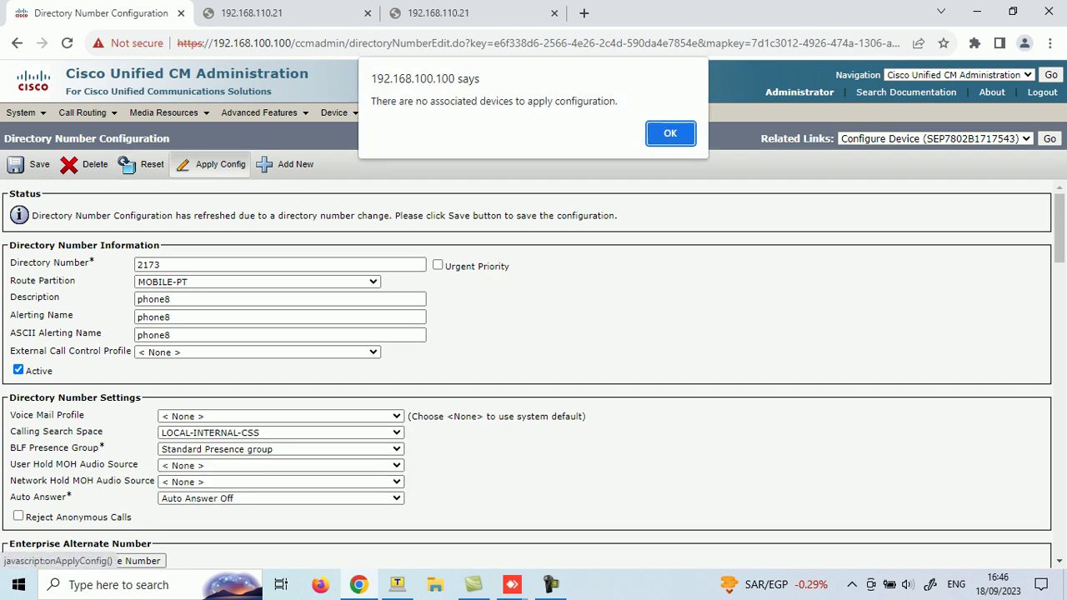
{"action": "key", "text": "Return"}
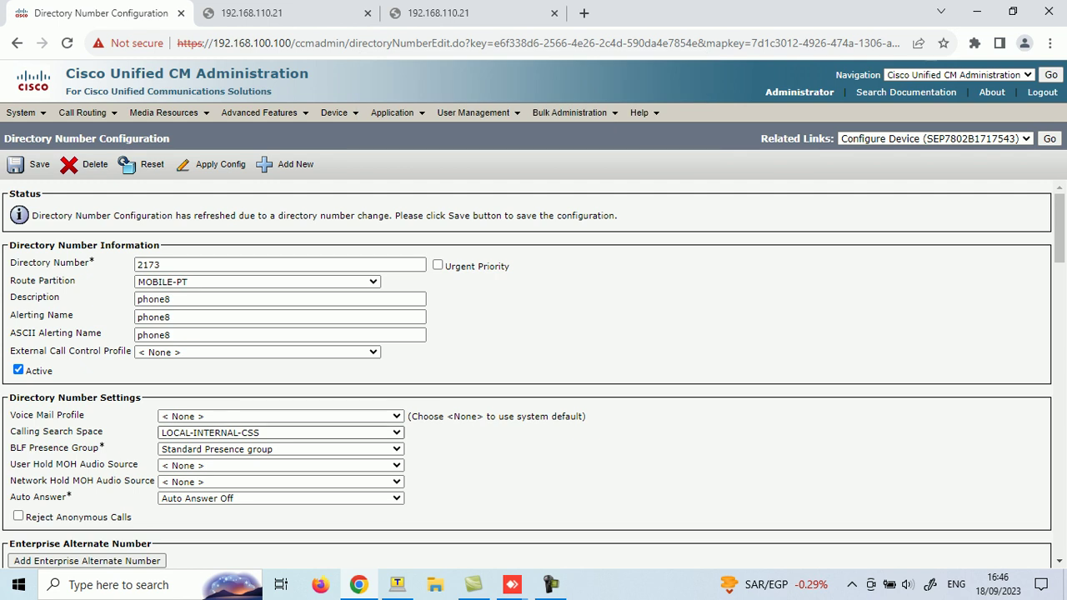
- Try INTERNAL-CSS with Apply Config, then go to phone8's device configuration
{"action": "left_click", "coordinate": [280, 432]}
{"action": "key", "text": "Up"}
{"action": "key", "text": "Up"}
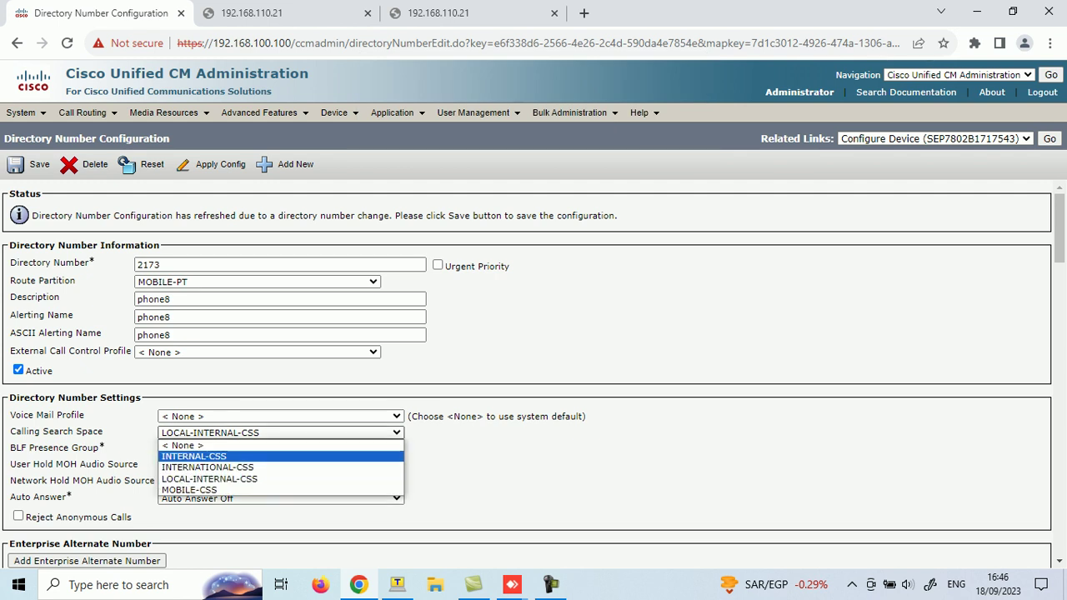
{"action": "key", "text": "Return"}
{"action": "left_click", "coordinate": [213, 165]}
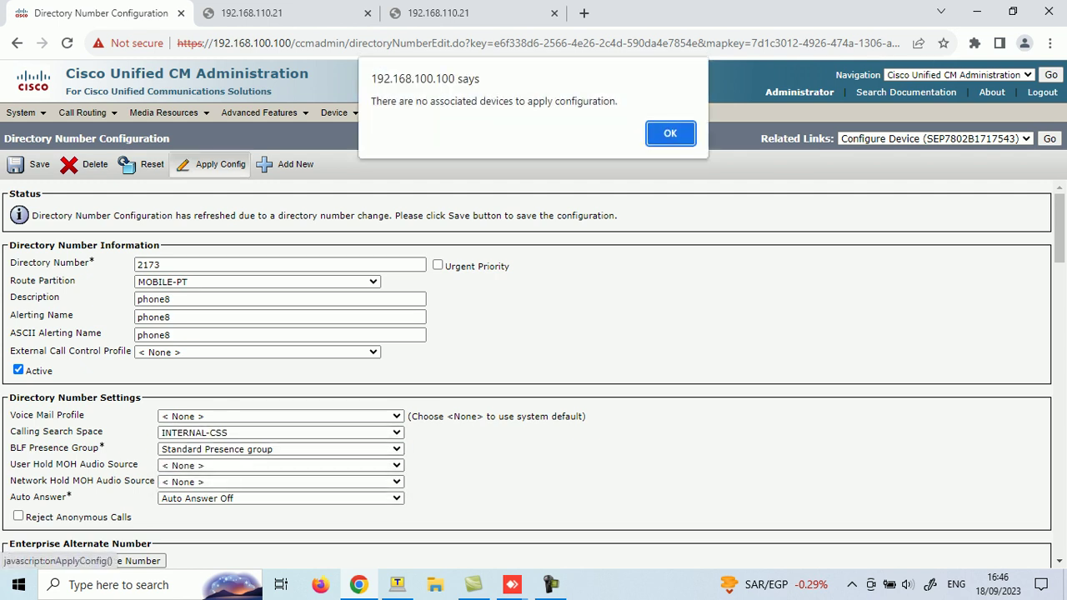
{"action": "key", "text": "Return"}
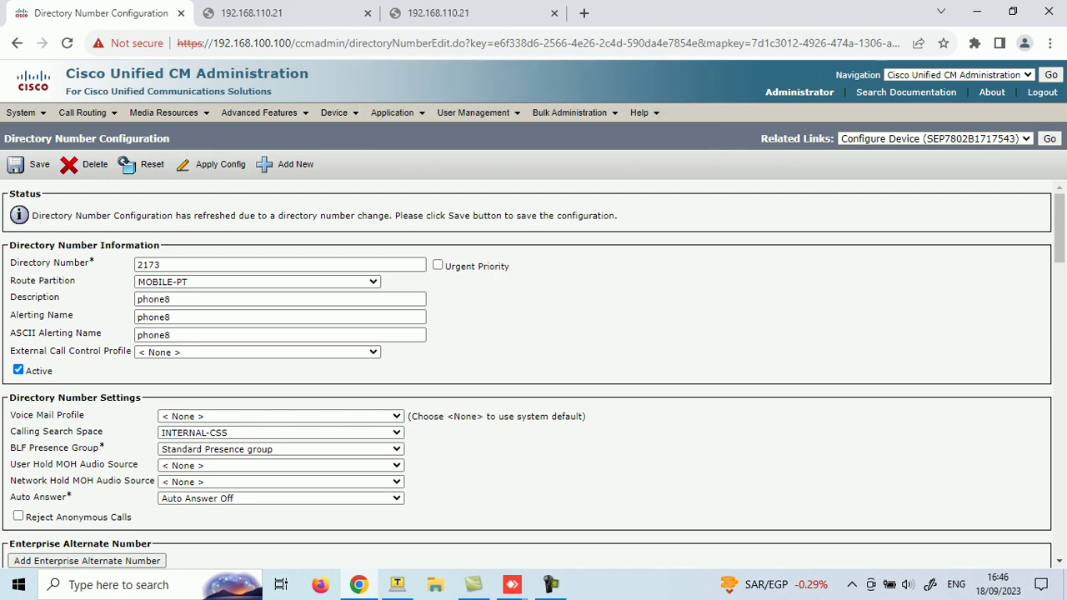
{"action": "left_click", "coordinate": [1049, 139]}
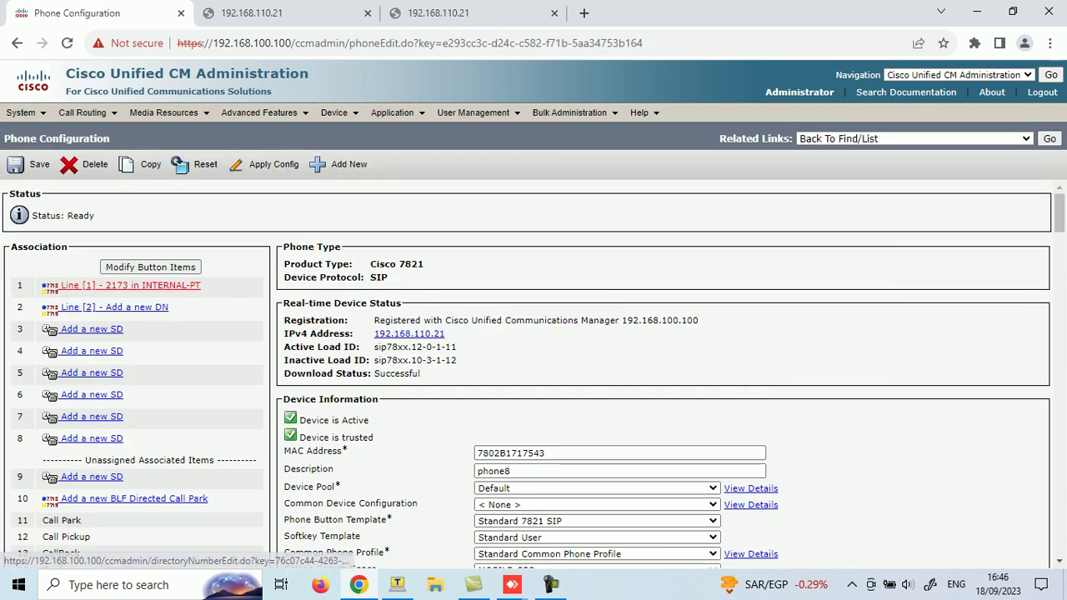
- Set line 2173's route partition to MOBILE-PT and save
{"action": "left_click", "coordinate": [130, 285]}
{"action": "left_click", "coordinate": [257, 281]}
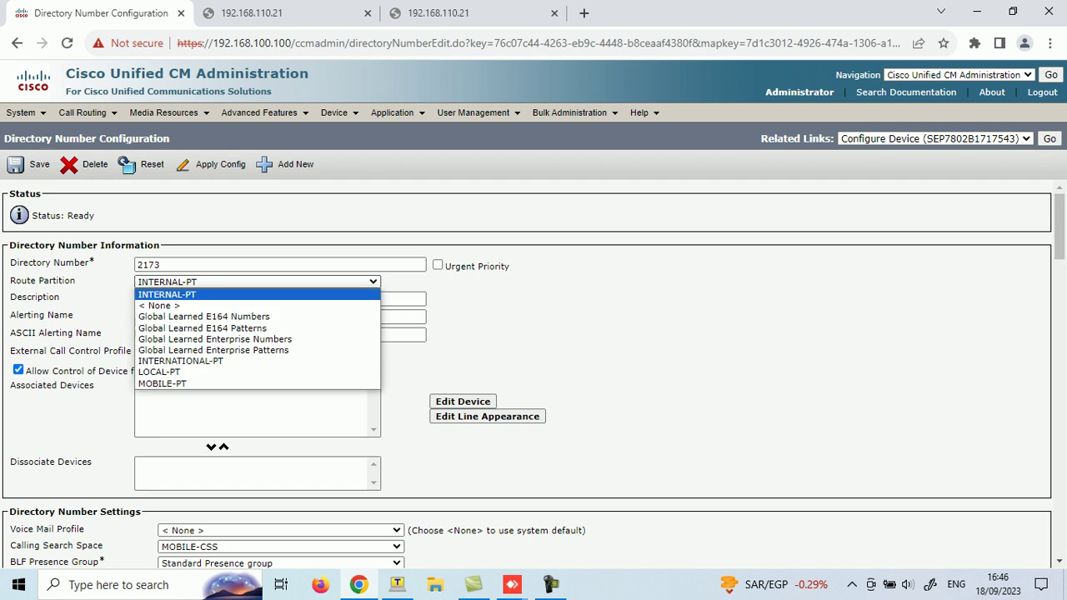
{"action": "left_click", "coordinate": [167, 382]}
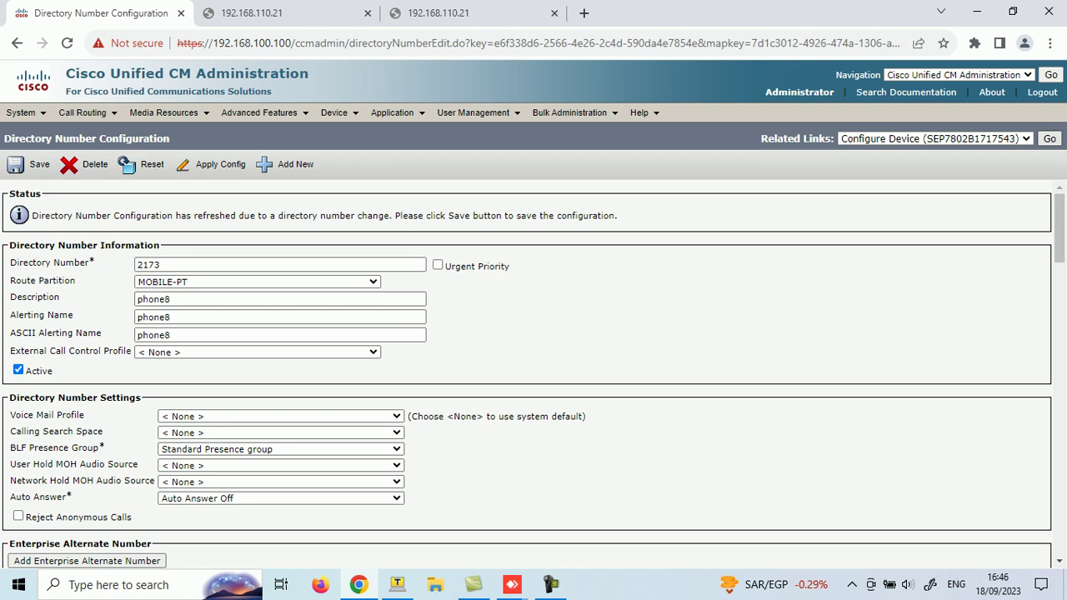
{"action": "left_click", "coordinate": [33, 164]}
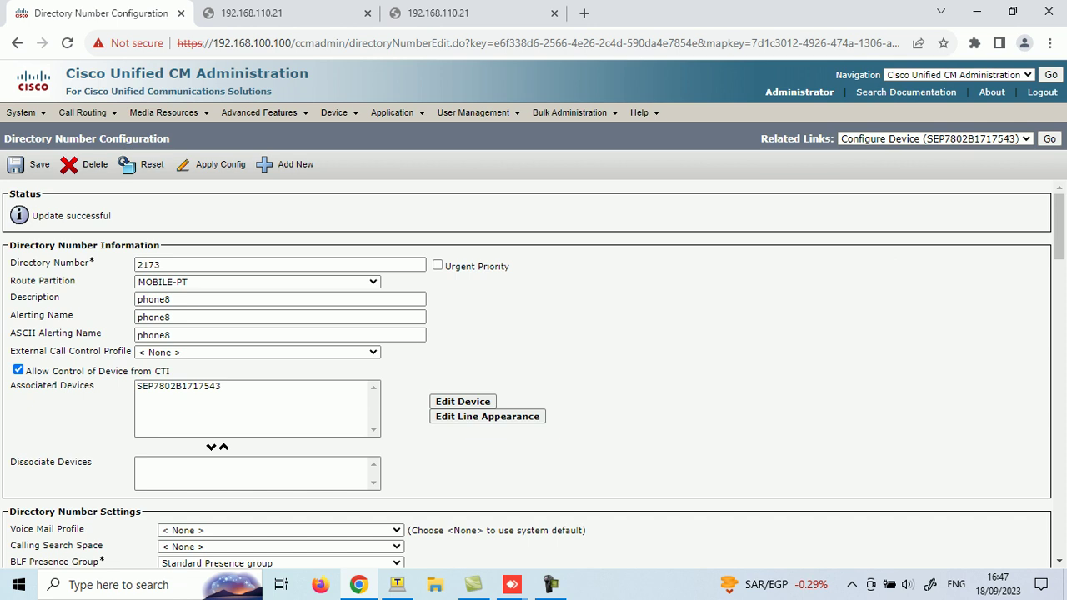
- Set the calling search space to MOBILE-CSS, apply config, confirm, and save
{"action": "scroll", "coordinate": [534, 375], "scroll_direction": "down", "scroll_amount": 4}
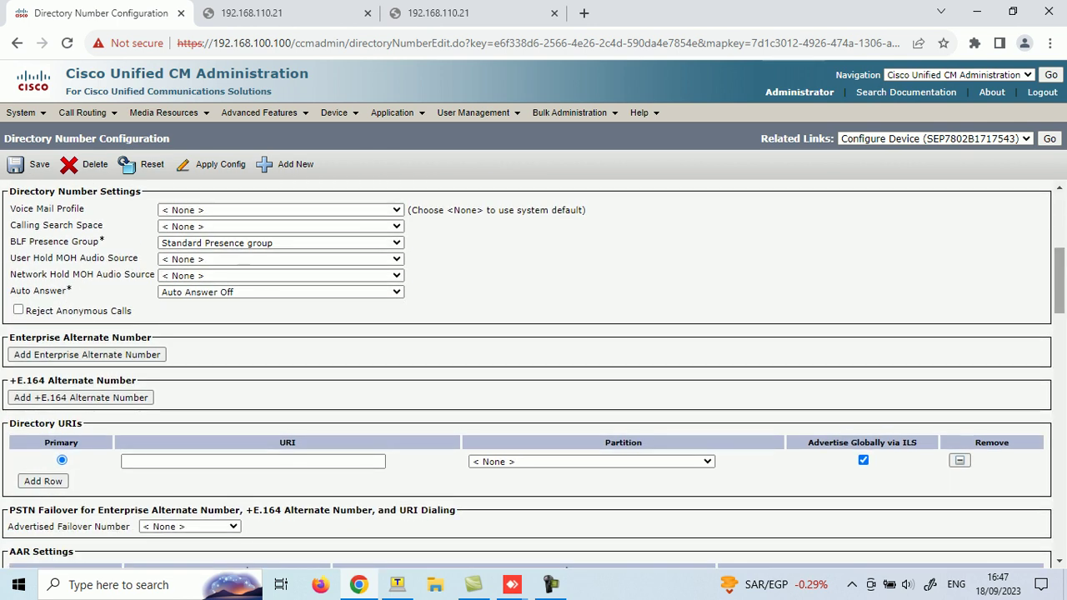
{"action": "left_click", "coordinate": [280, 226]}
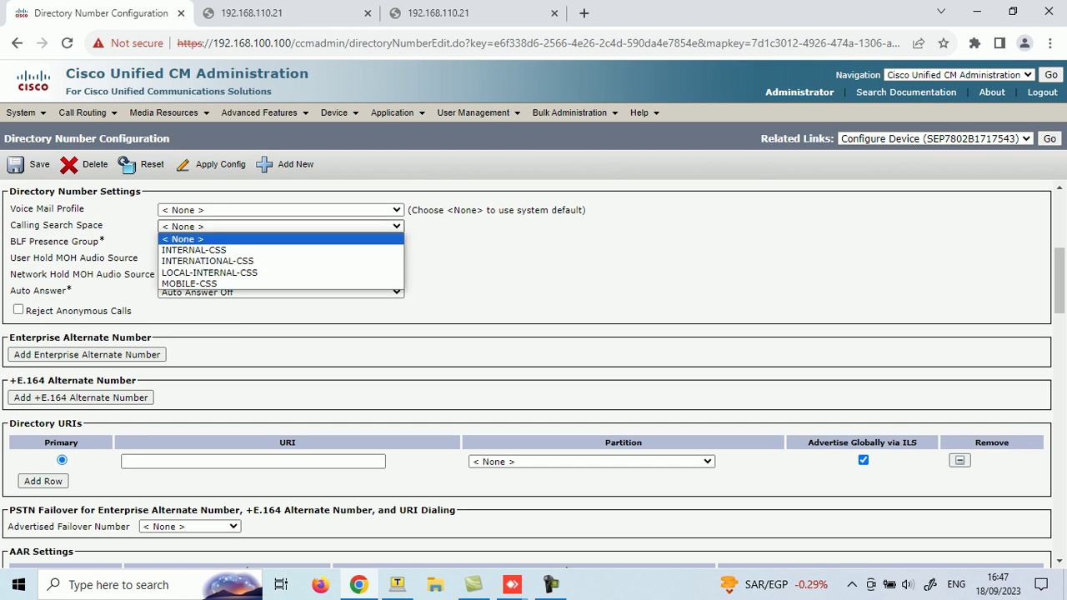
{"action": "key", "text": "Down"}
{"action": "key", "text": "Down"}
{"action": "key", "text": "Return"}
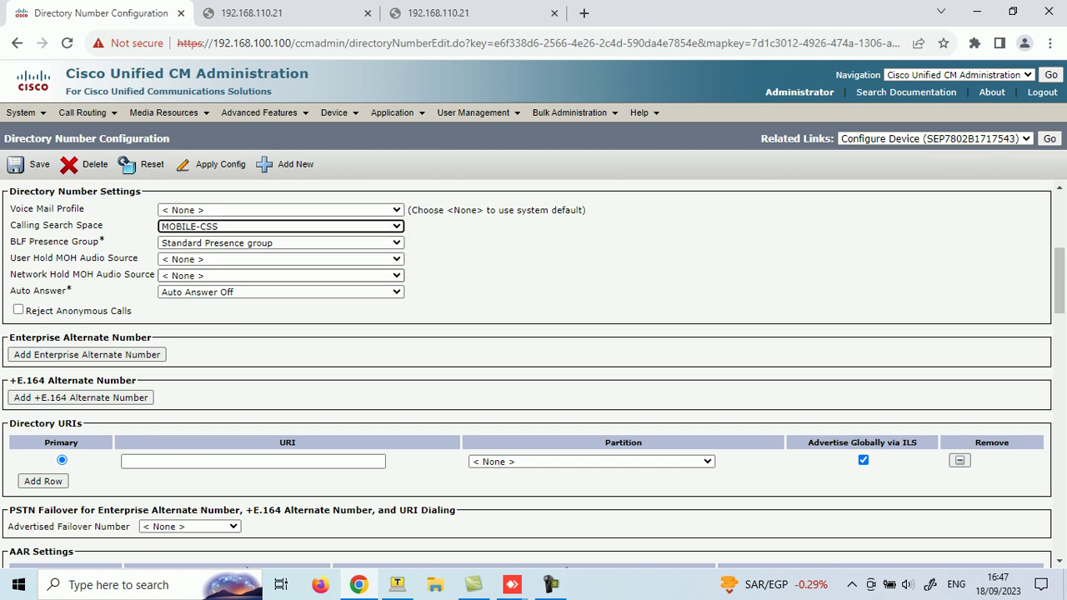
{"action": "left_click", "coordinate": [211, 164]}
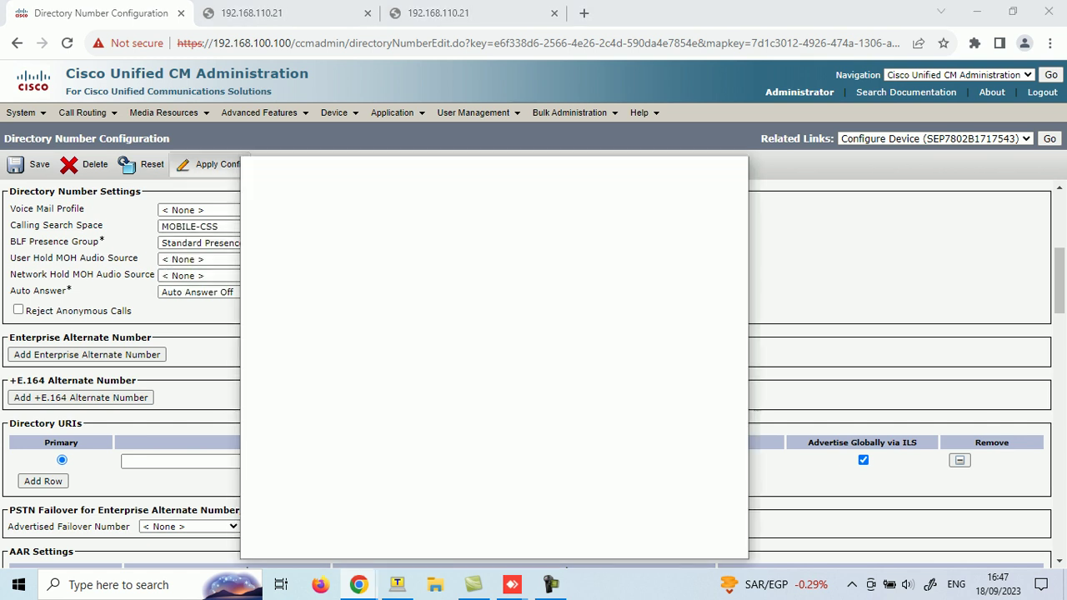
{"action": "left_click", "coordinate": [261, 412]}
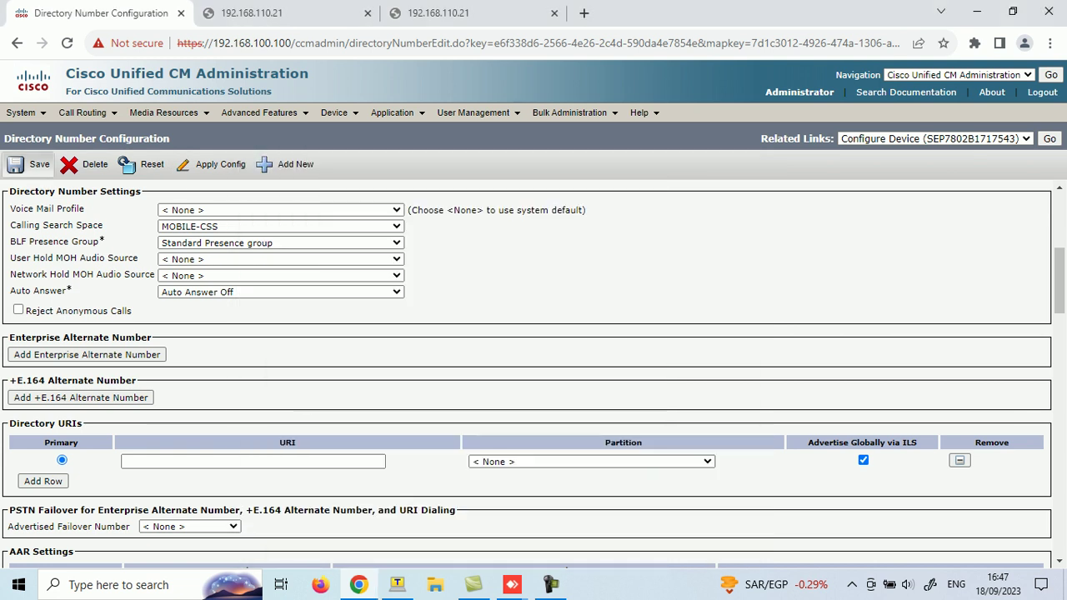
{"action": "left_click", "coordinate": [29, 164]}
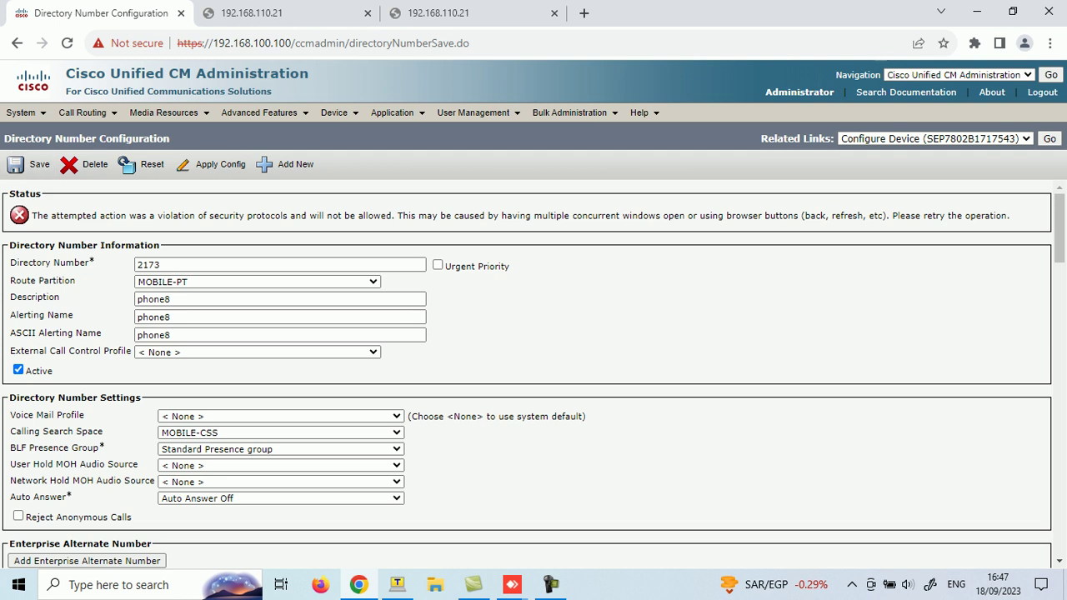
- Review the advertised failover number options, leaving them unchanged
{"action": "scroll", "coordinate": [533, 375], "scroll_direction": "down", "scroll_amount": 10}
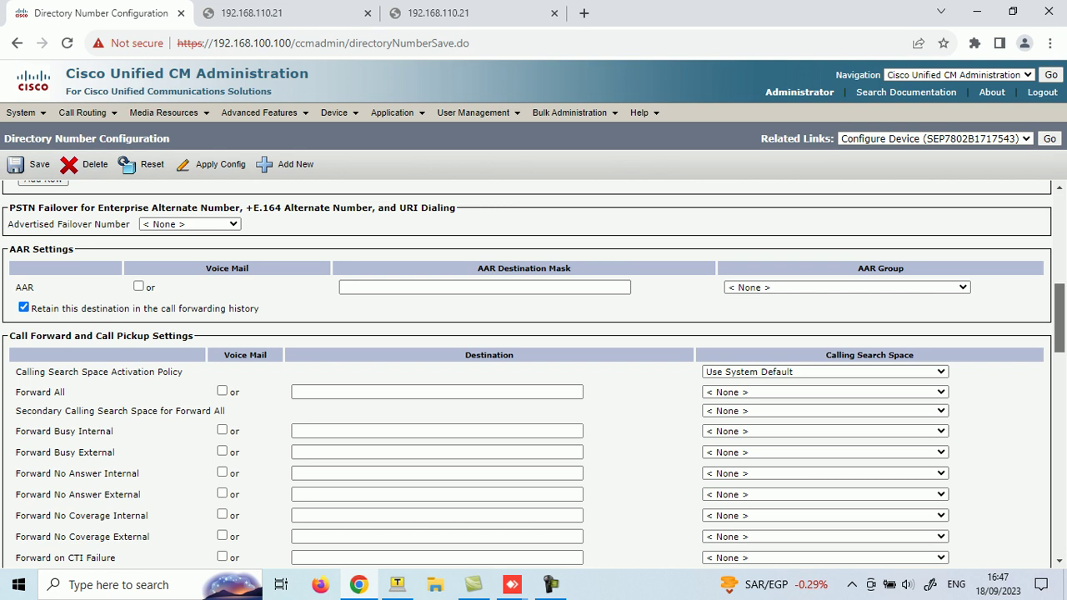
{"action": "scroll", "coordinate": [534, 373], "scroll_direction": "up", "scroll_amount": 1}
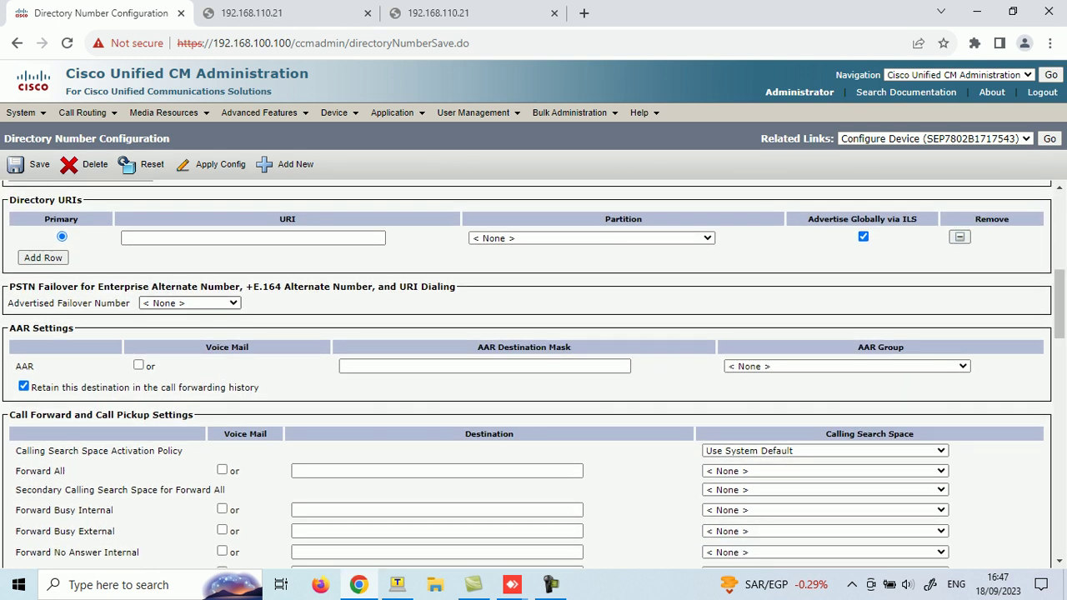
{"action": "left_click", "coordinate": [190, 302]}
{"action": "key", "text": "Escape"}
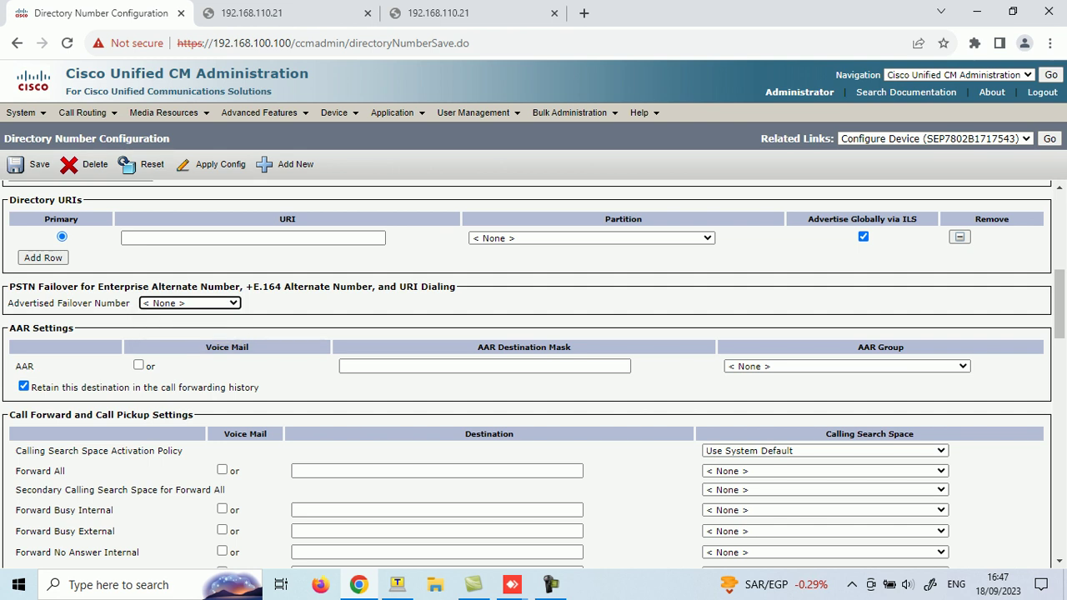
- Apply and confirm line 2173's configuration, then open phone8's device configuration
{"action": "scroll", "coordinate": [533, 373], "scroll_direction": "down", "scroll_amount": 6}
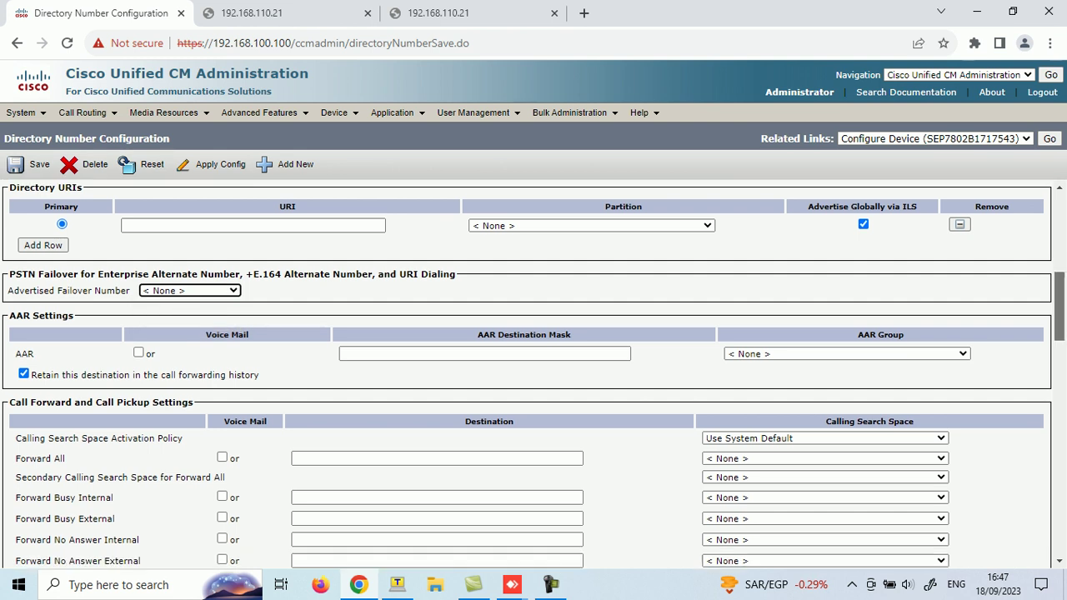
{"action": "scroll", "coordinate": [533, 374], "scroll_direction": "down", "scroll_amount": 3}
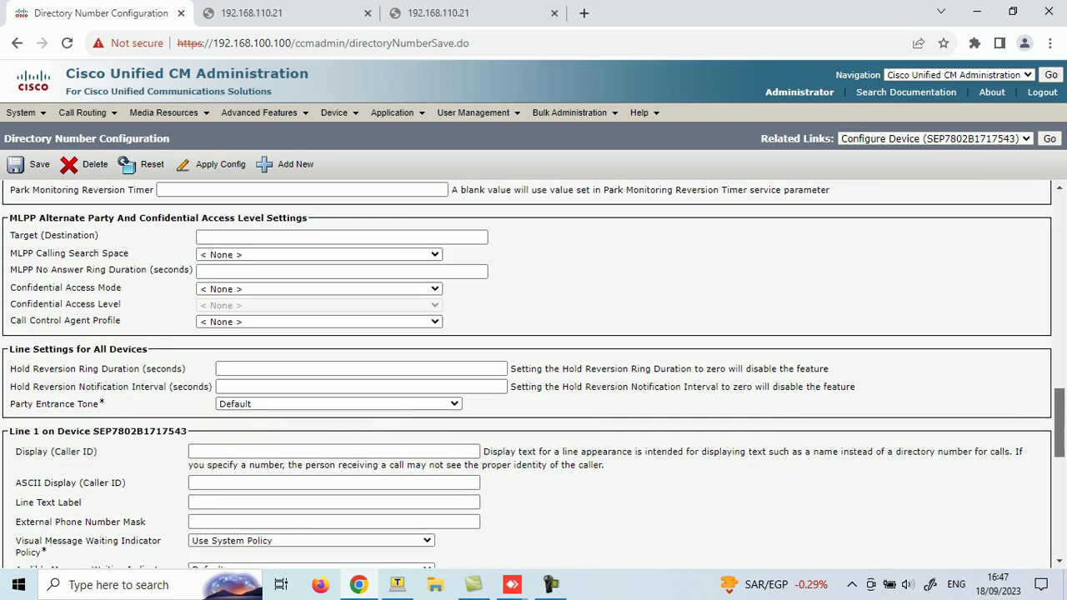
{"action": "scroll", "coordinate": [533, 374], "scroll_direction": "down", "scroll_amount": 3}
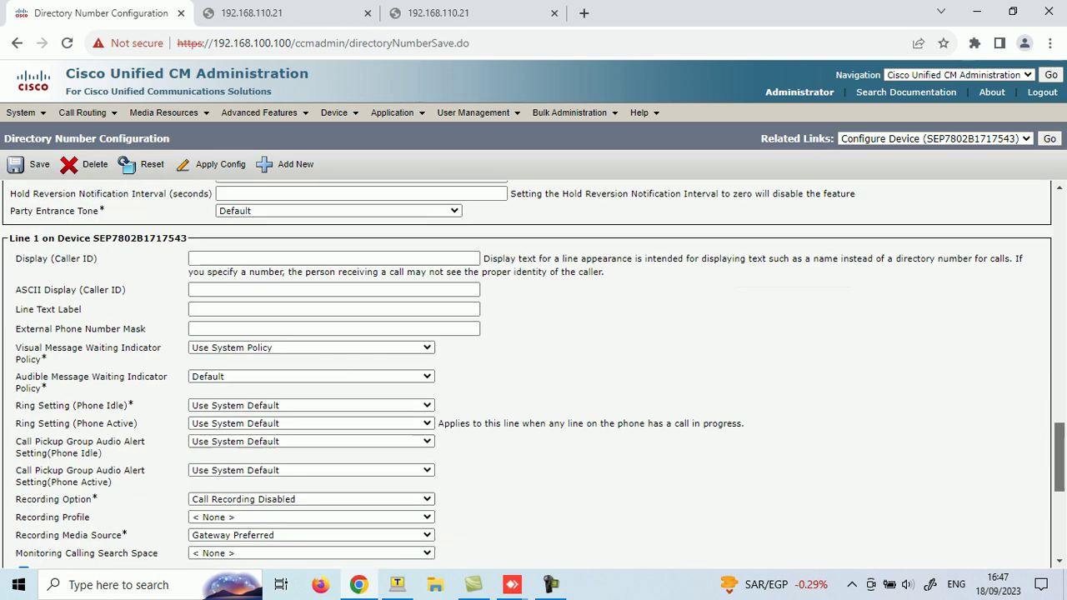
{"action": "scroll", "coordinate": [533, 374], "scroll_direction": "down", "scroll_amount": 4}
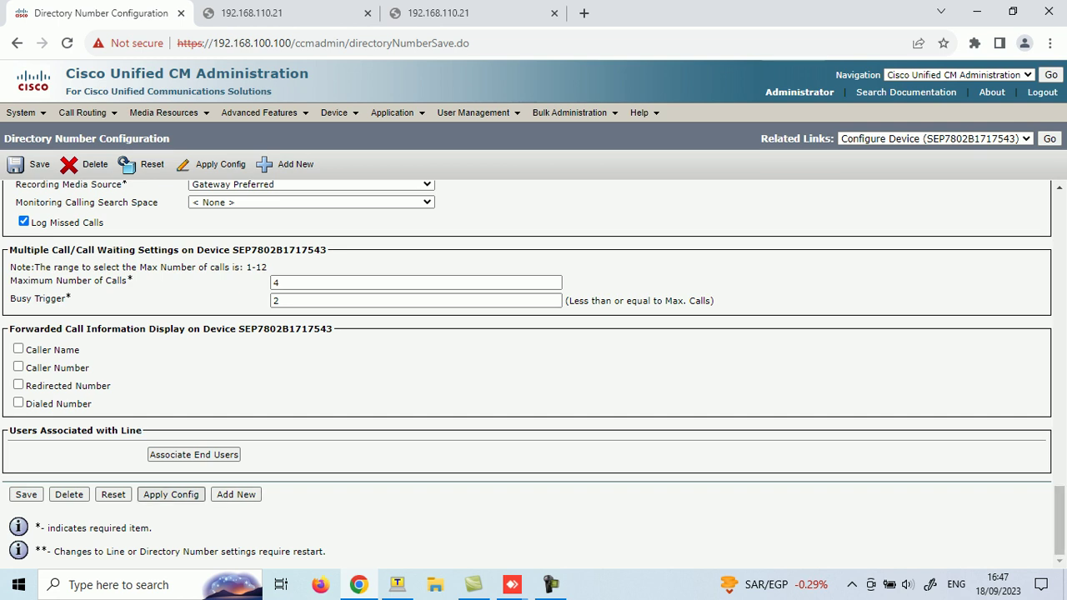
{"action": "left_click", "coordinate": [171, 494]}
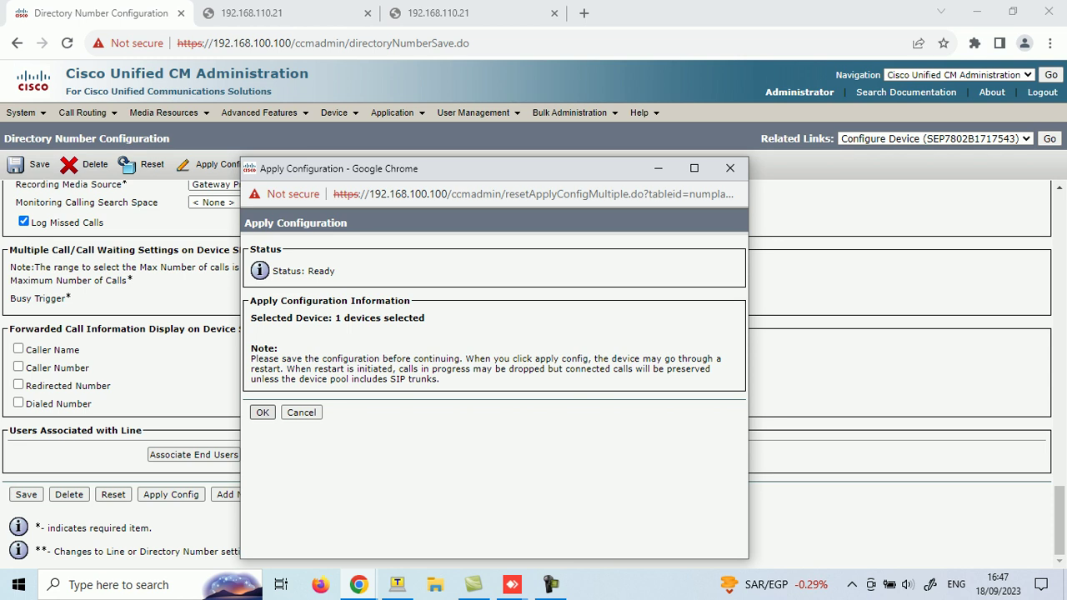
{"action": "left_click", "coordinate": [261, 412]}
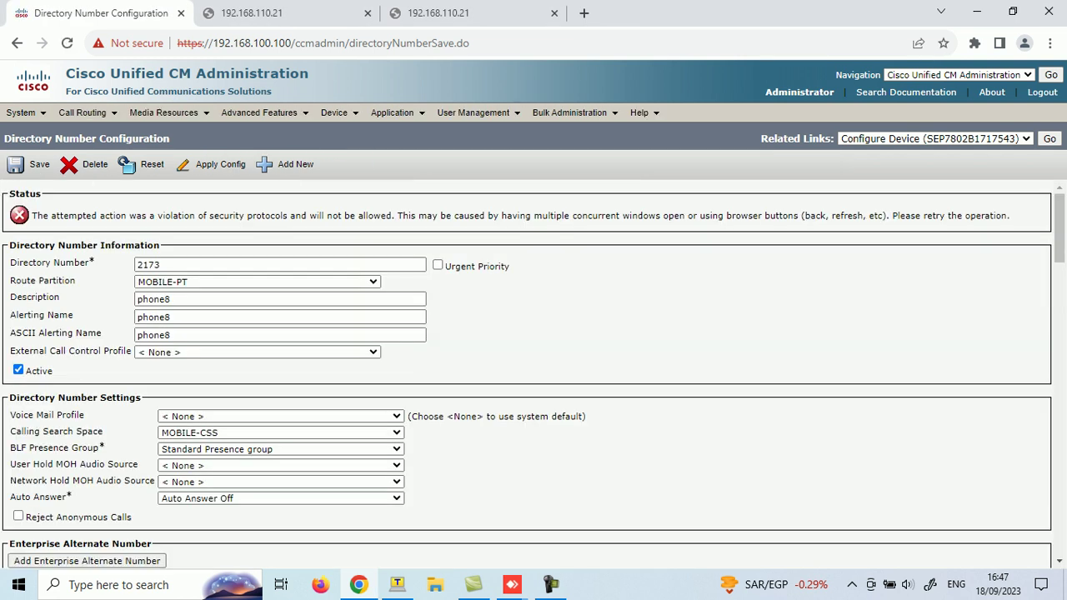
{"action": "left_click", "coordinate": [1049, 138]}
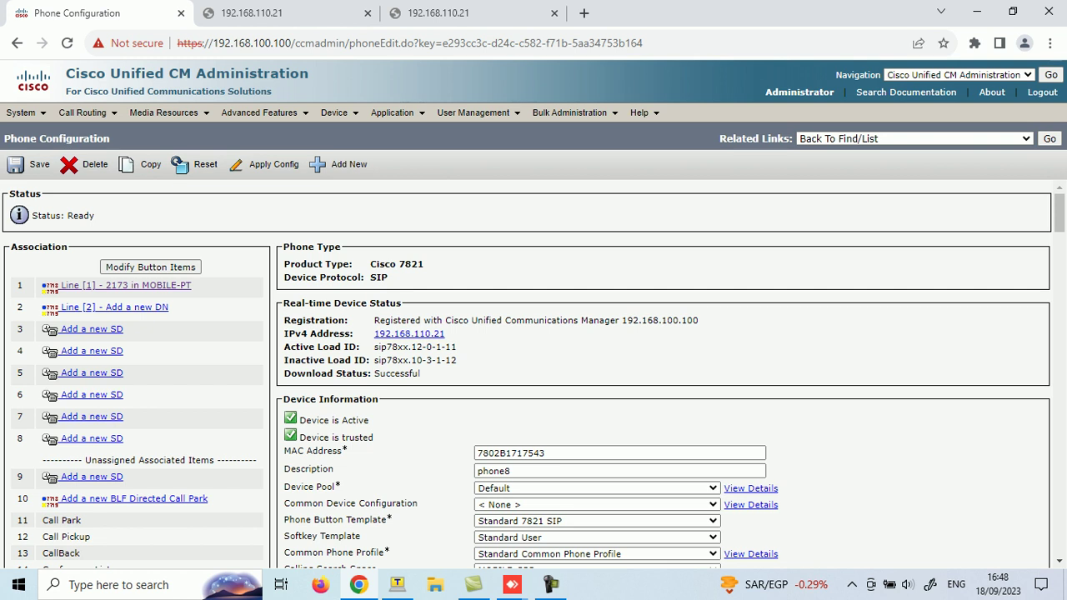
{"action": "left_click", "coordinate": [21, 112]}
- Wake the Tera Term COM4 console to the Main_Bldg_Voice_Router> prompt, then return to Chrome
{"action": "left_click", "coordinate": [397, 584]}
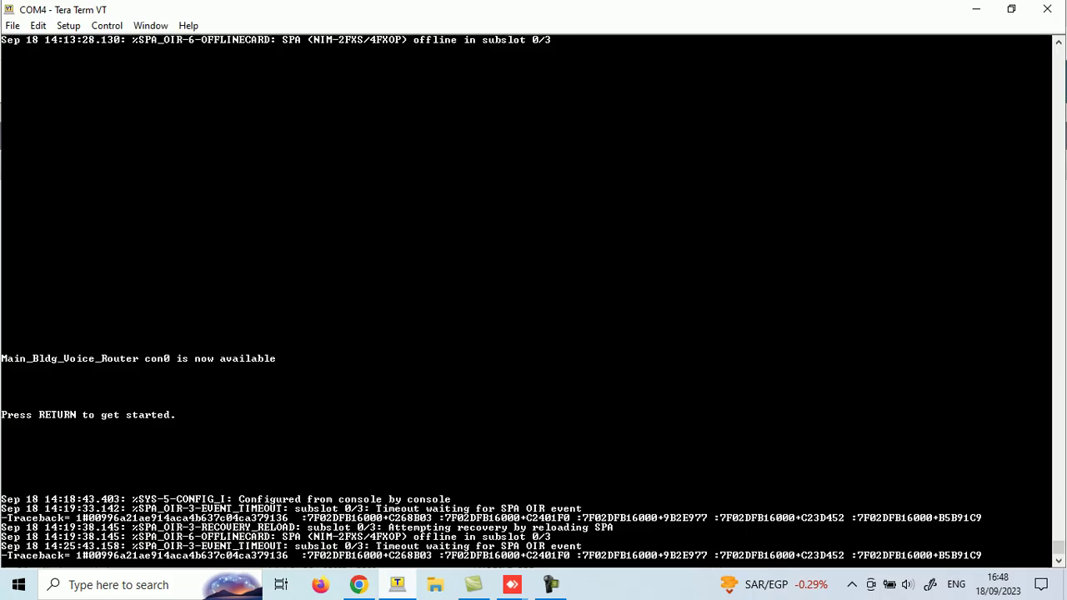
{"action": "key", "text": "Return"}
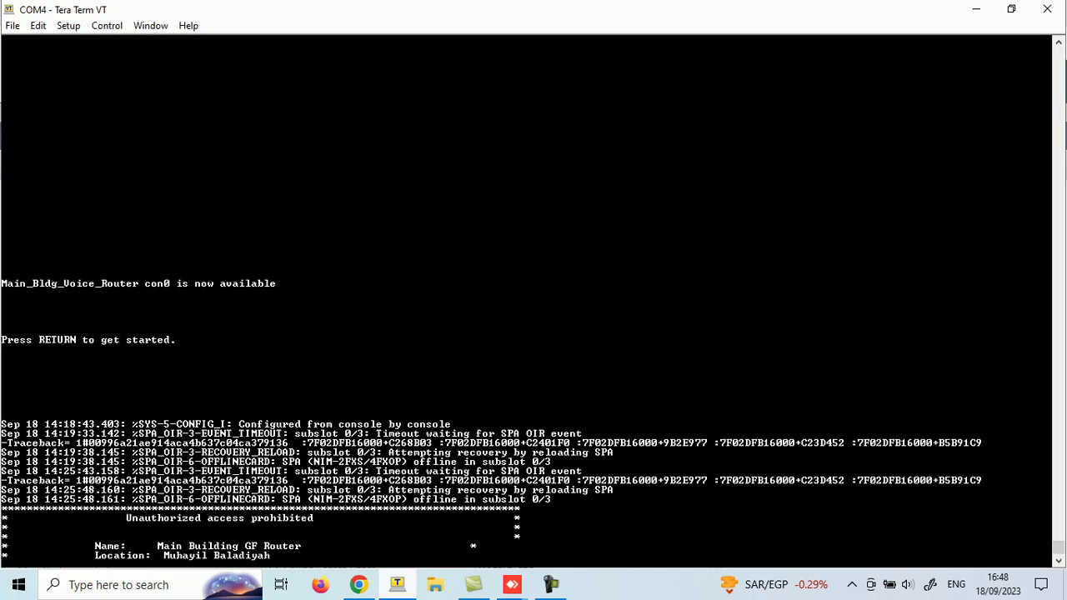
{"action": "key", "text": "Return"}
{"action": "key", "text": "Return"}
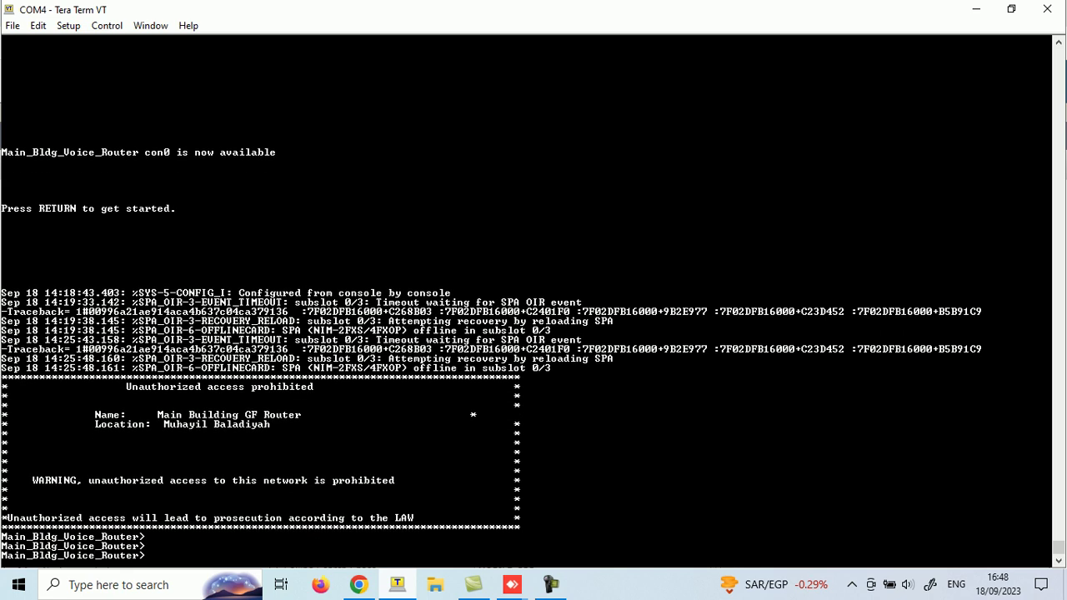
{"action": "key", "text": "Return"}
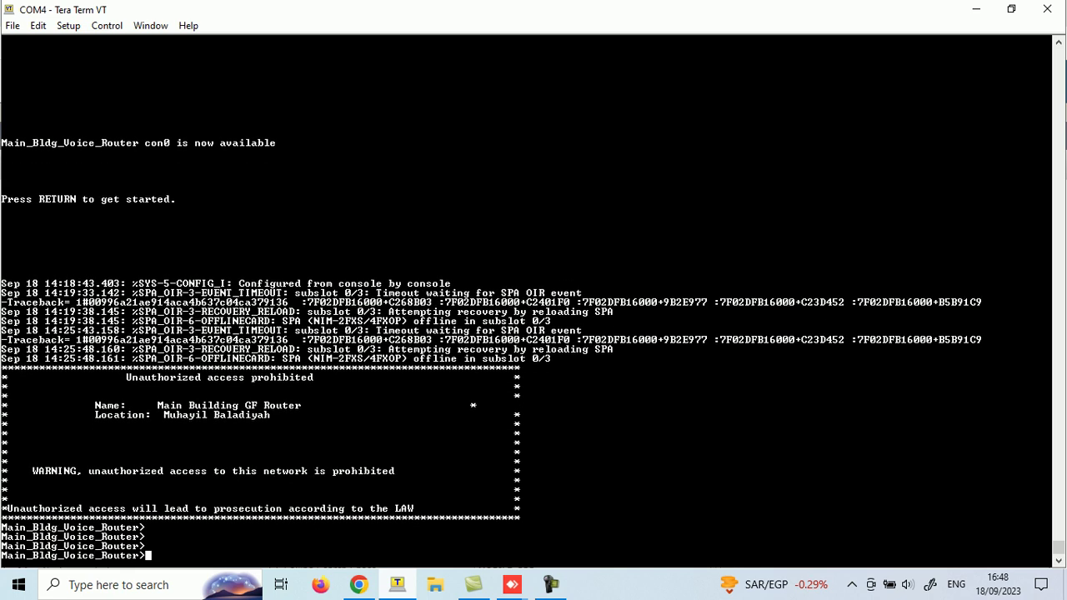
{"action": "key", "text": "alt+Tab"}
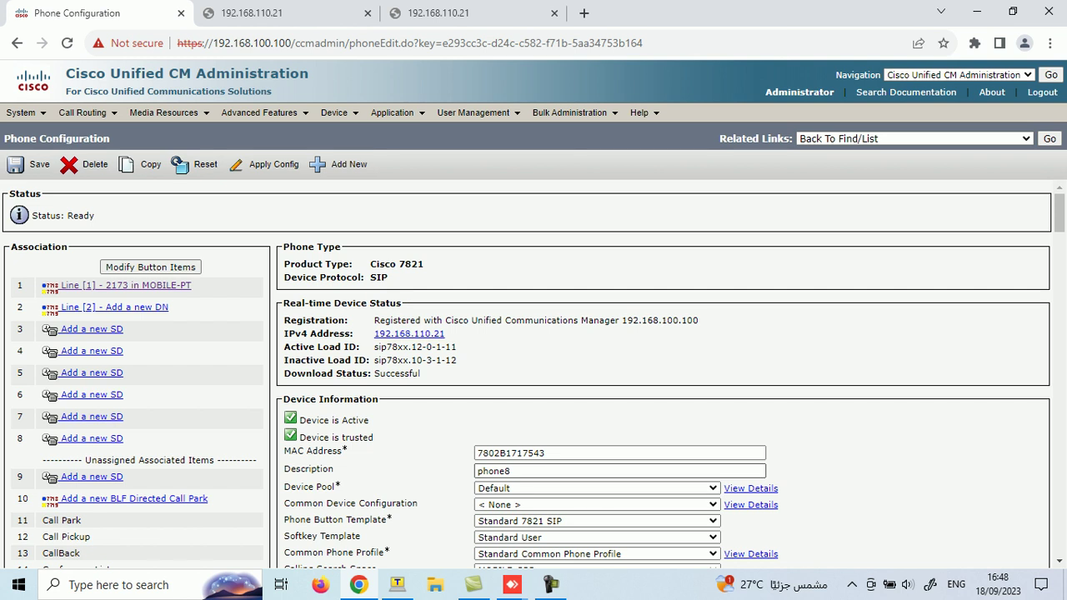
- Keep phone8's device pool as Default, review its fields, and go back to Find/List
{"action": "key", "text": "Tab"}
{"action": "key", "text": "alt+Down"}
{"action": "key", "text": "Return"}
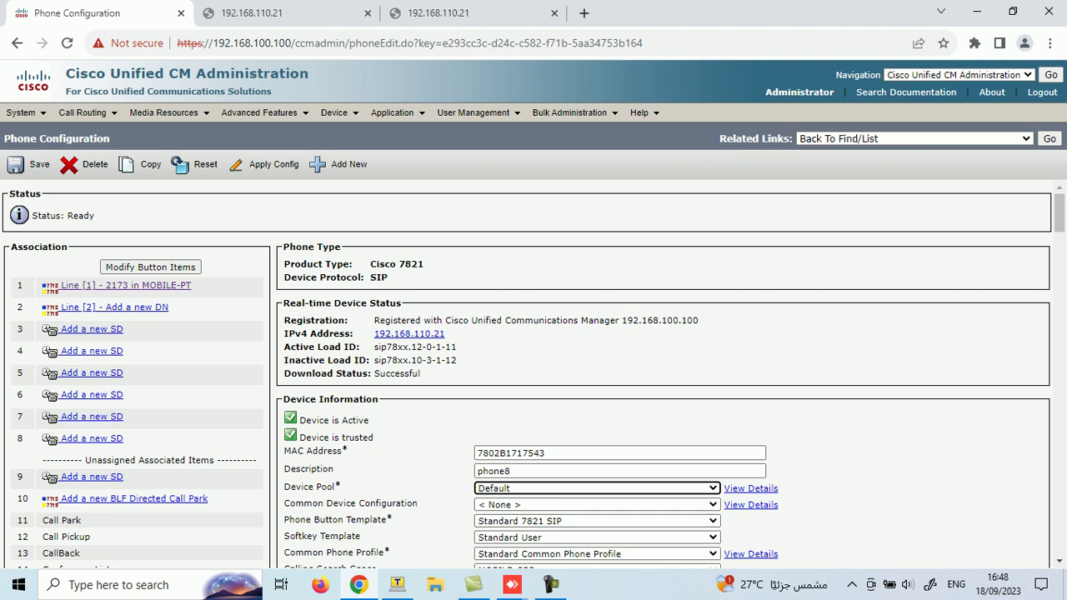
{"action": "scroll", "coordinate": [534, 375], "scroll_direction": "down", "scroll_amount": 3}
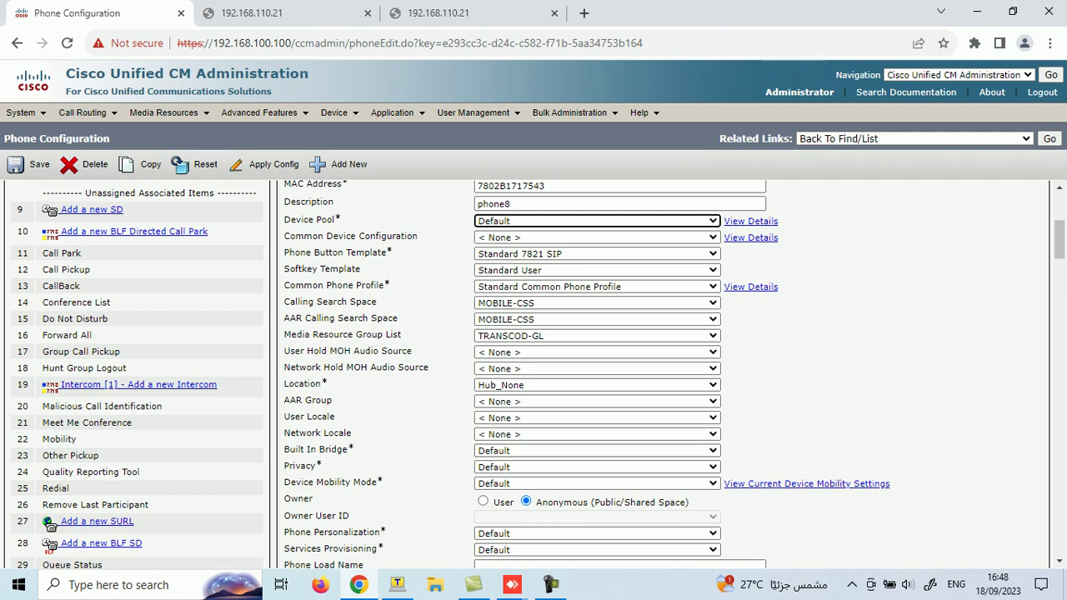
{"action": "scroll", "coordinate": [534, 367], "scroll_direction": "down", "scroll_amount": 4}
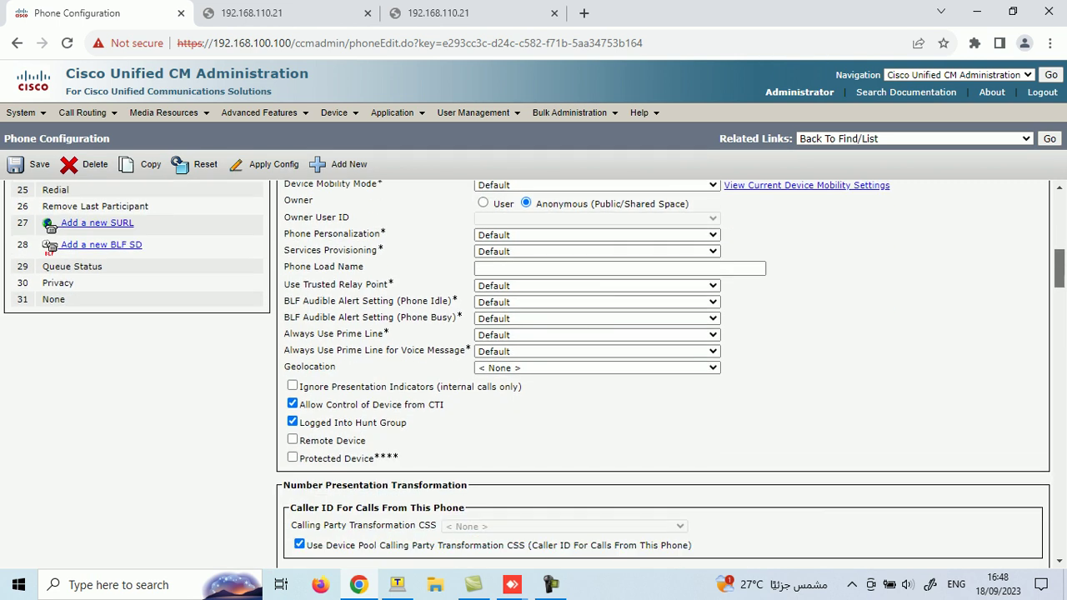
{"action": "scroll", "coordinate": [533, 375], "scroll_direction": "down", "scroll_amount": 2}
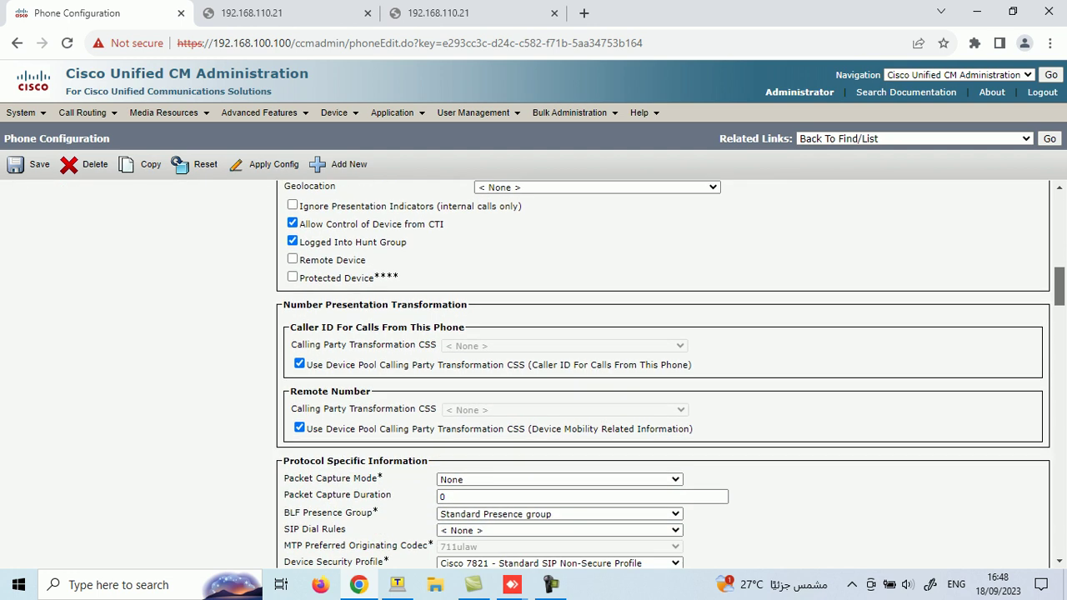
{"action": "scroll", "coordinate": [534, 367], "scroll_direction": "up", "scroll_amount": 10}
{"action": "left_click", "coordinate": [1050, 139]}
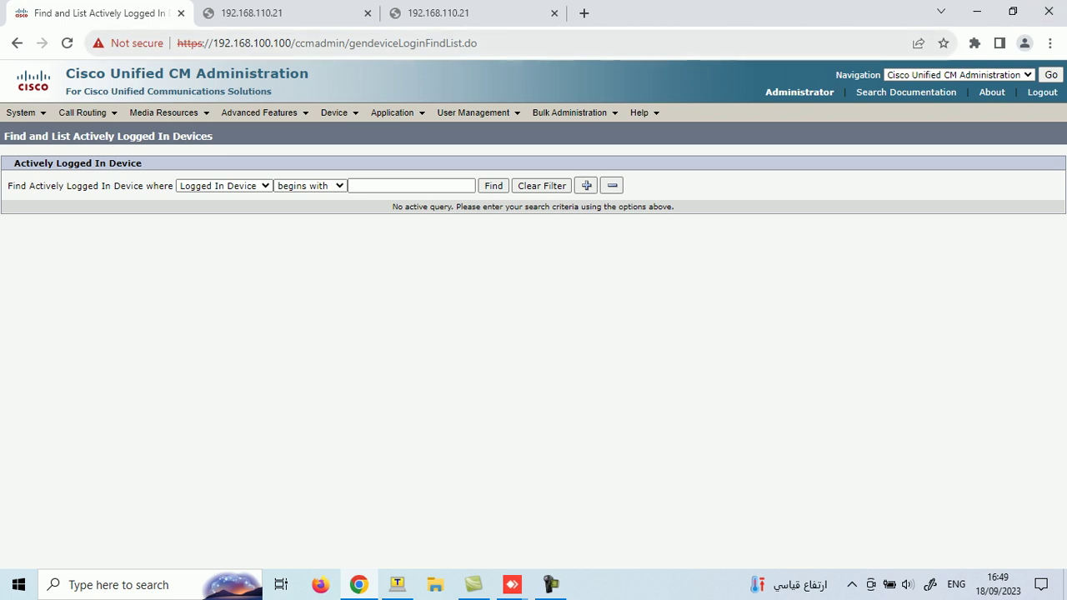
- Open Device > Gateway and run an empty Find, showing VOICE-GW.mhel.com (ISR 4351)
{"action": "left_click", "coordinate": [21, 113]}
{"action": "left_click", "coordinate": [83, 121]}
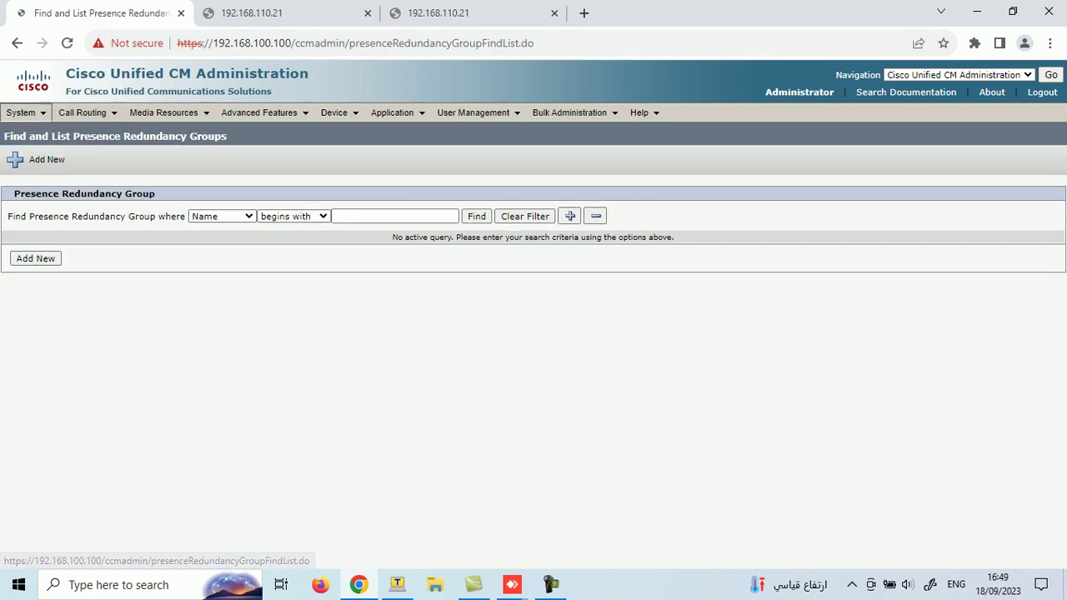
{"action": "mouse_move", "coordinate": [83, 112]}
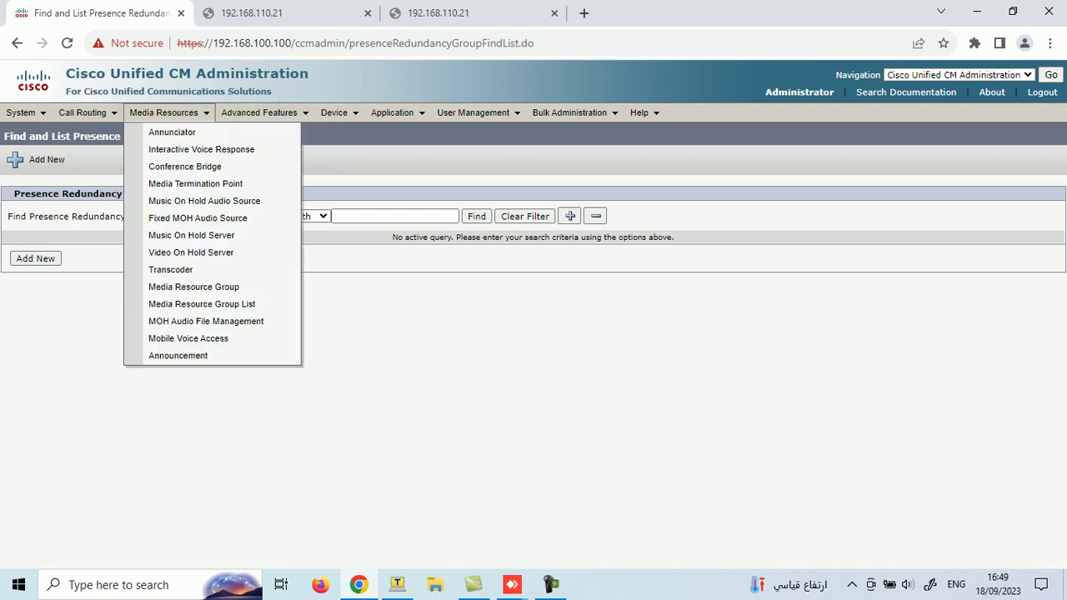
{"action": "mouse_move", "coordinate": [259, 113]}
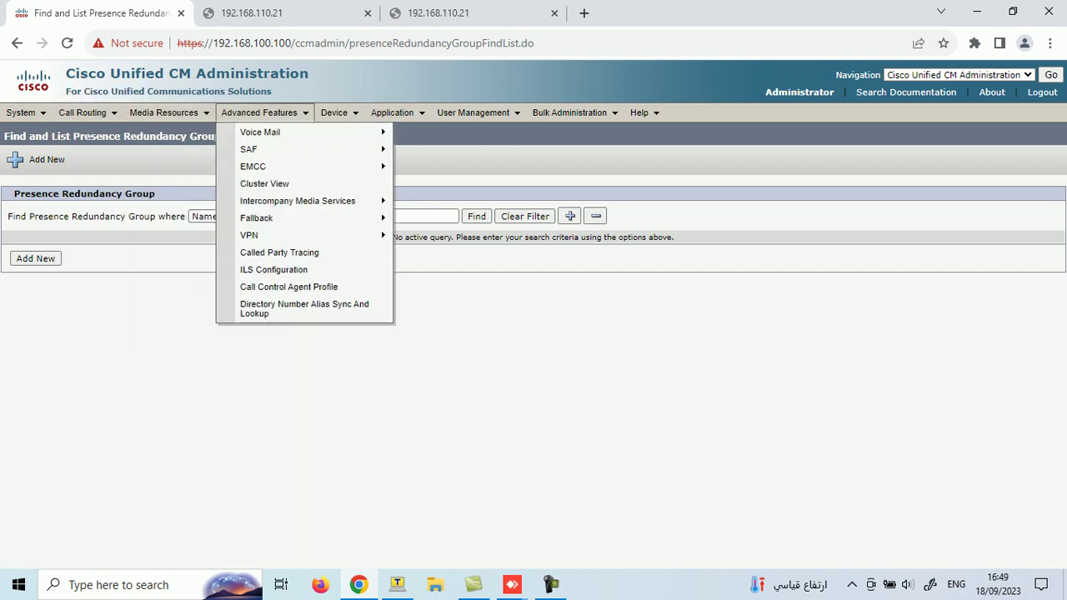
{"action": "mouse_move", "coordinate": [336, 113]}
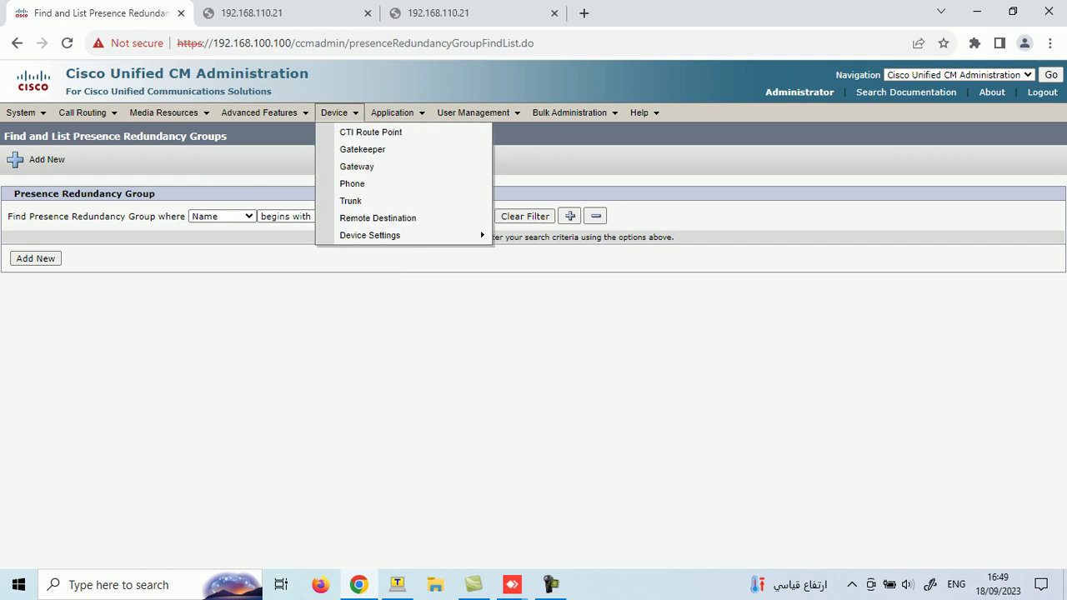
{"action": "left_click", "coordinate": [357, 167]}
{"action": "key", "text": "Return"}
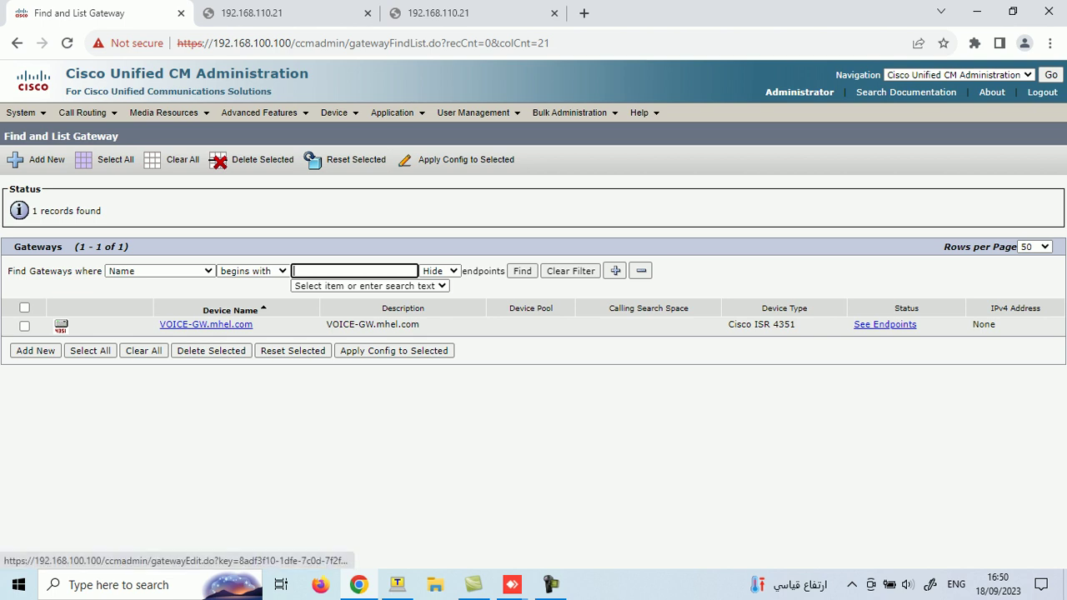
- Open the VOICE-GW.mhel.com gateway configuration and scroll through its module listing
{"action": "left_click", "coordinate": [205, 324]}
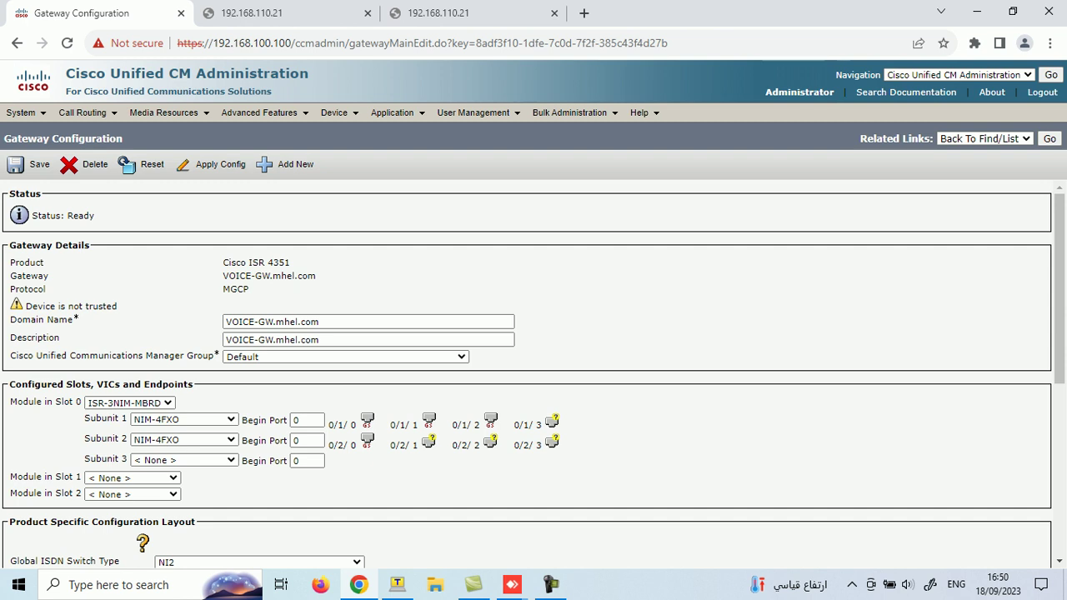
{"action": "scroll", "coordinate": [533, 375], "scroll_direction": "down", "scroll_amount": 2}
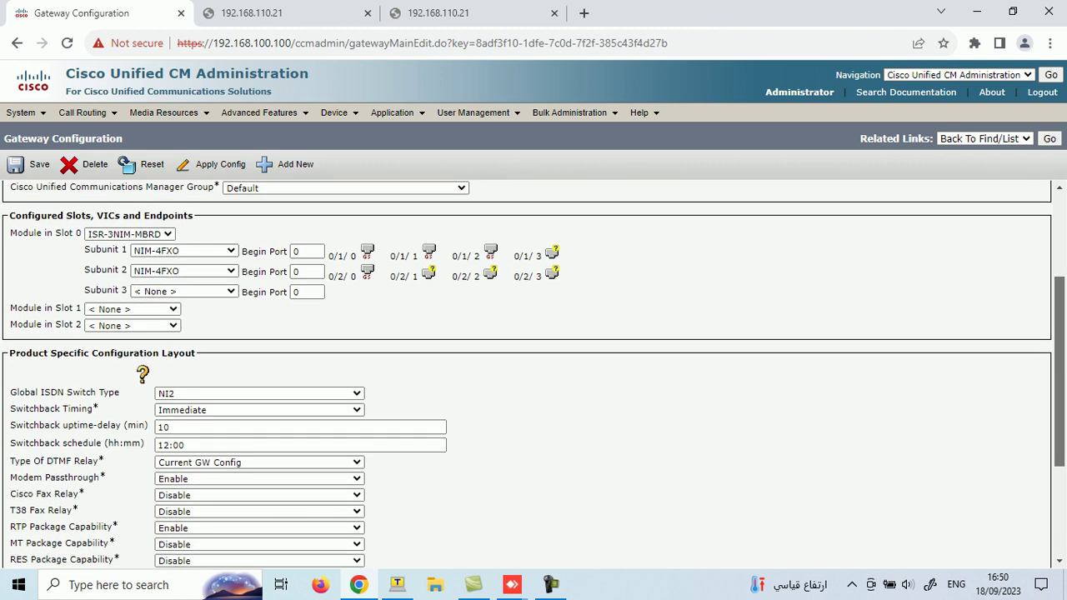
{"action": "scroll", "coordinate": [534, 375], "scroll_direction": "down", "scroll_amount": 2}
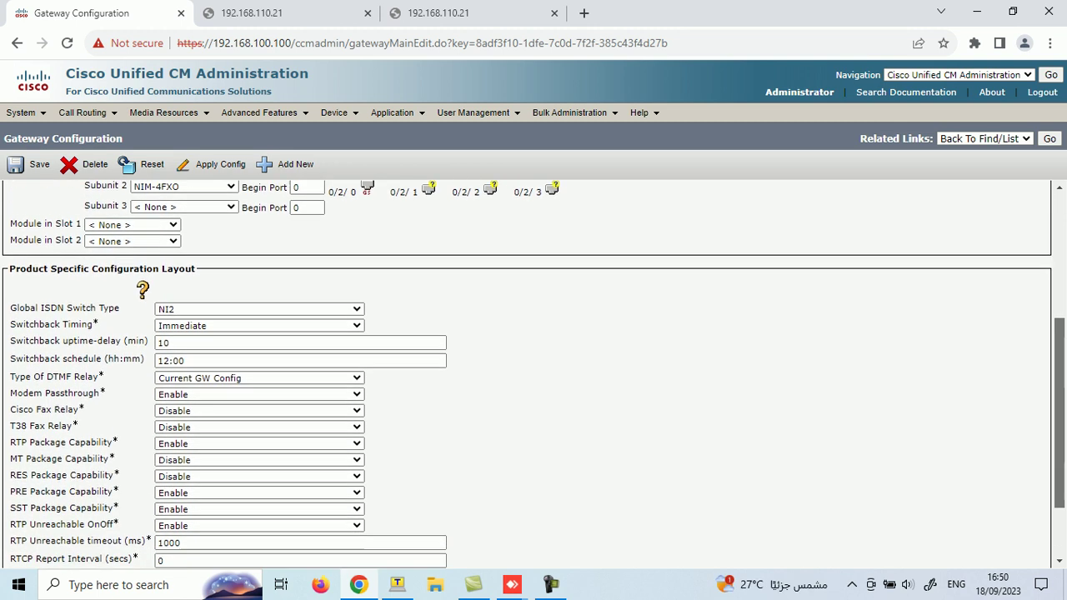
{"action": "scroll", "coordinate": [533, 375], "scroll_direction": "up", "scroll_amount": 3}
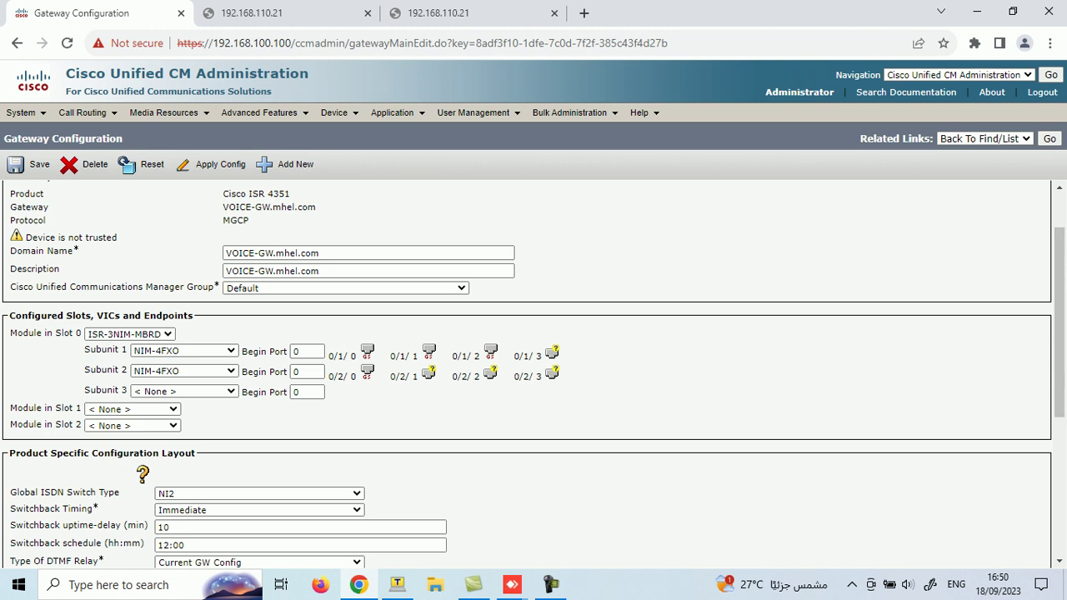
- Keep Subunit 3 as NIM-4FXO and Slot 0 as ISR-3NIM-MBRD, then scroll to the ports
{"action": "left_click", "coordinate": [183, 391]}
{"action": "key", "text": "Escape"}
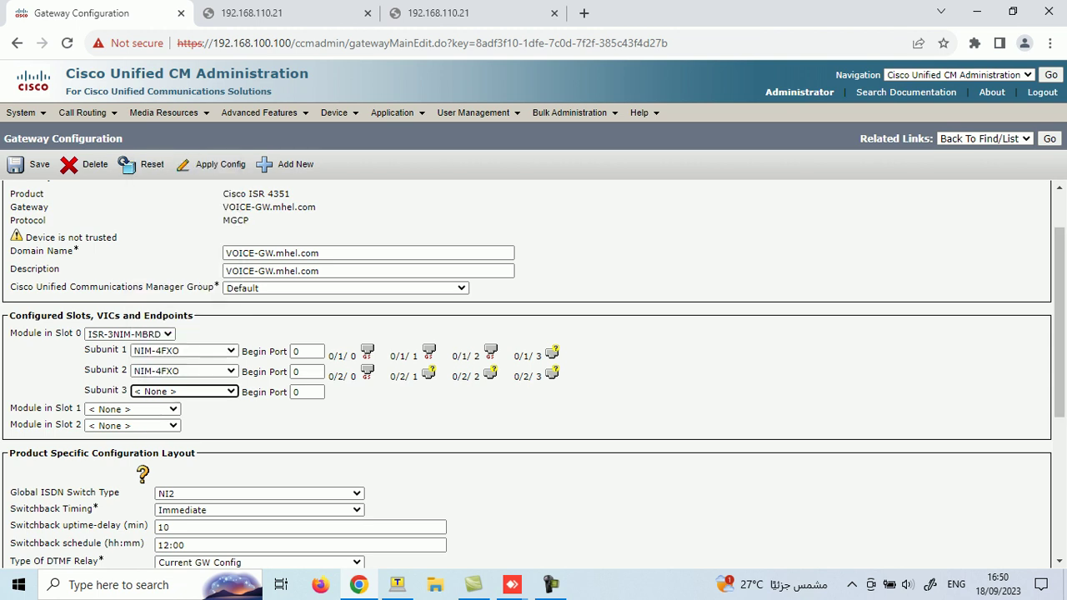
{"action": "key", "text": "alt+Down"}
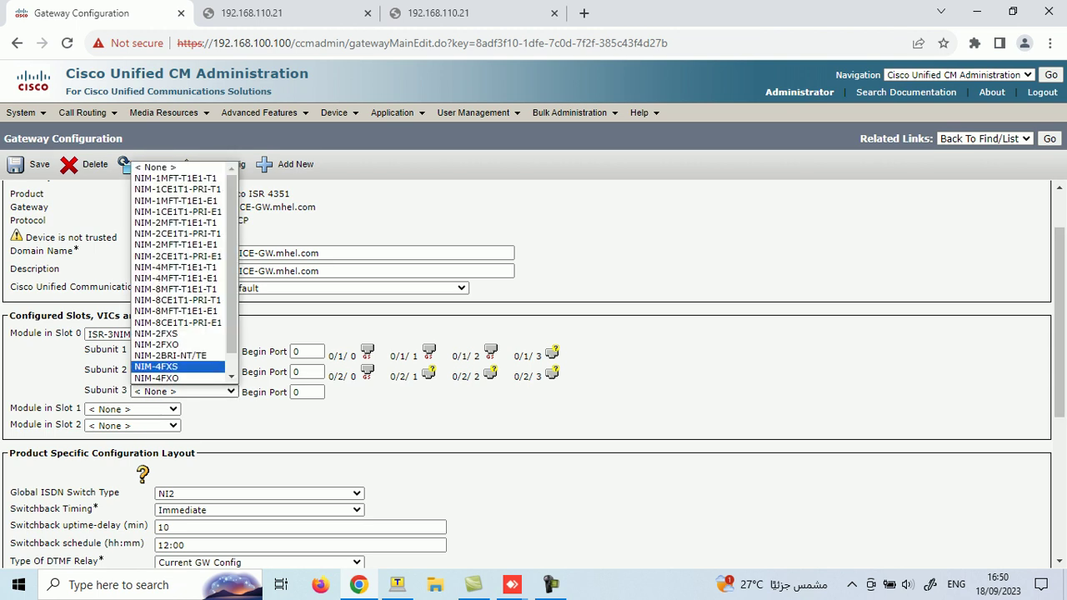
{"action": "key", "text": "Return"}
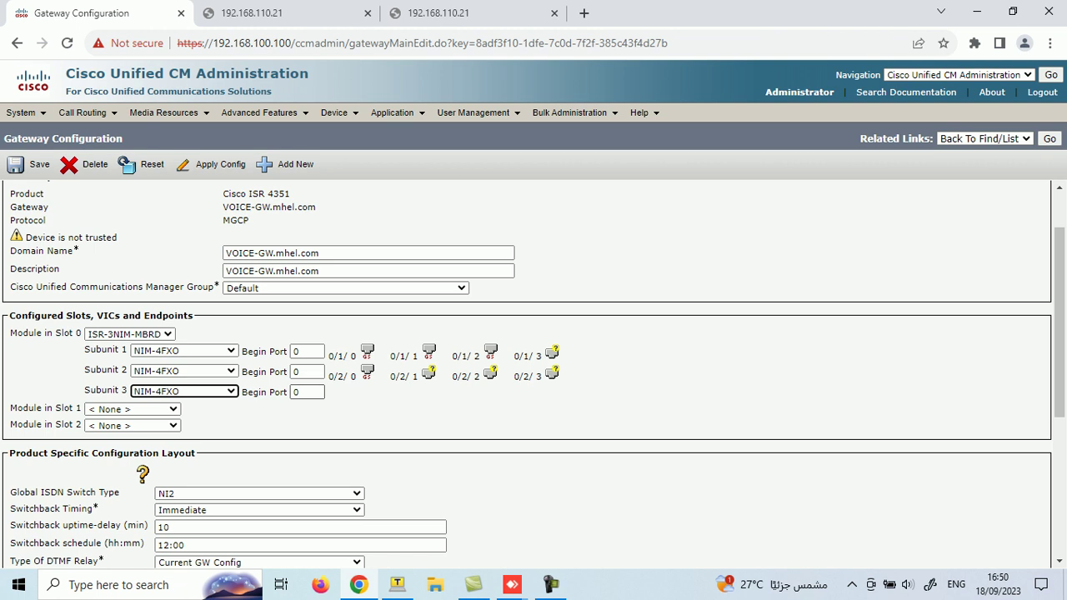
{"action": "left_click", "coordinate": [307, 391]}
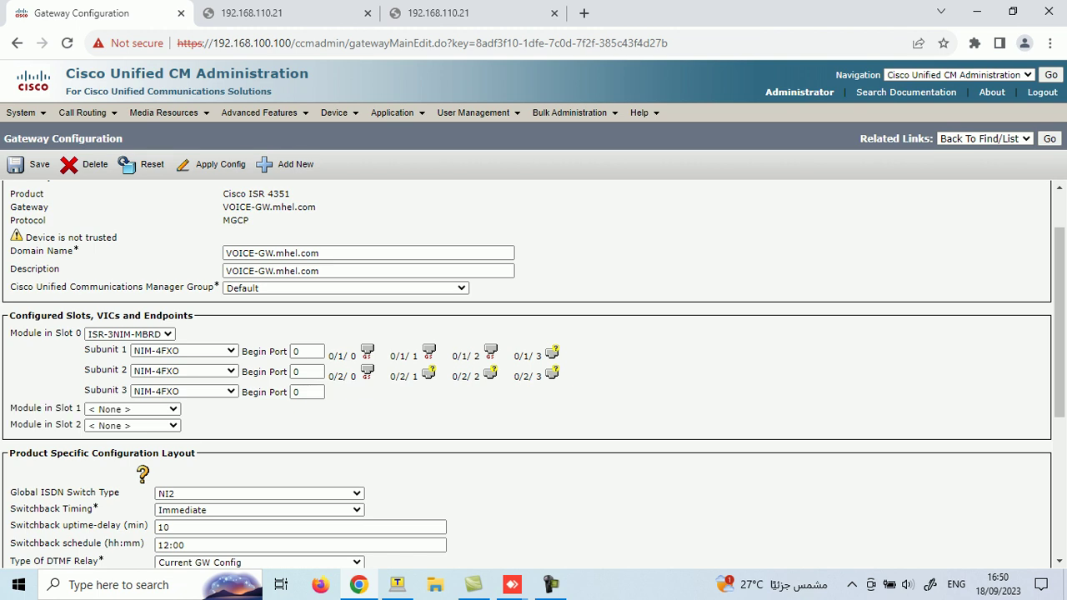
{"action": "left_click", "coordinate": [129, 334]}
{"action": "left_click", "coordinate": [108, 353]}
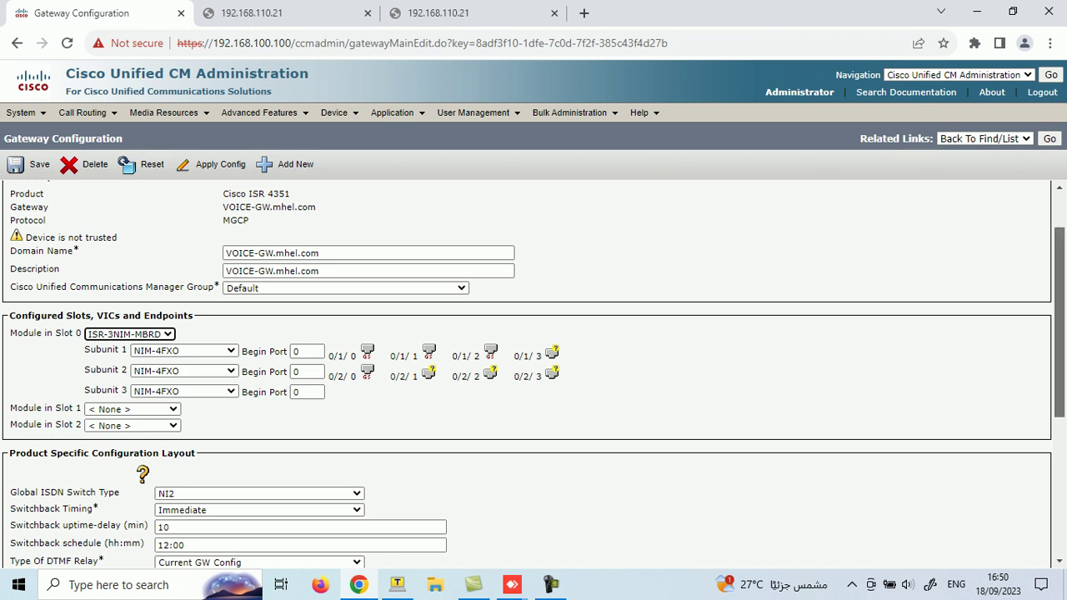
{"action": "scroll", "coordinate": [1059, 325], "scroll_direction": "down", "scroll_amount": 1}
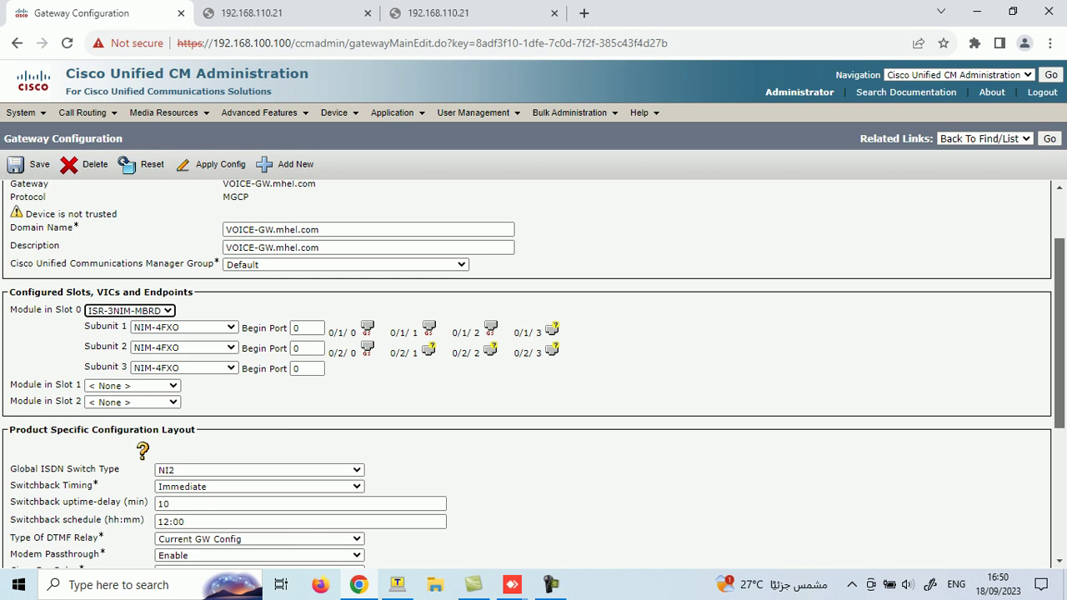
{"action": "left_click", "coordinate": [429, 349]}
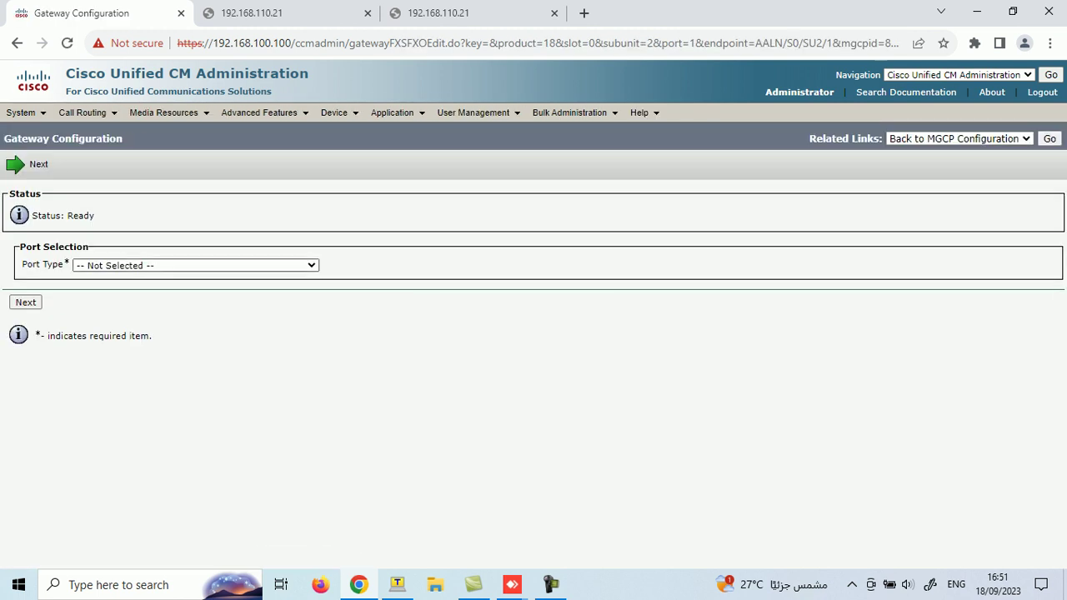
{"action": "left_click", "coordinate": [195, 265]}
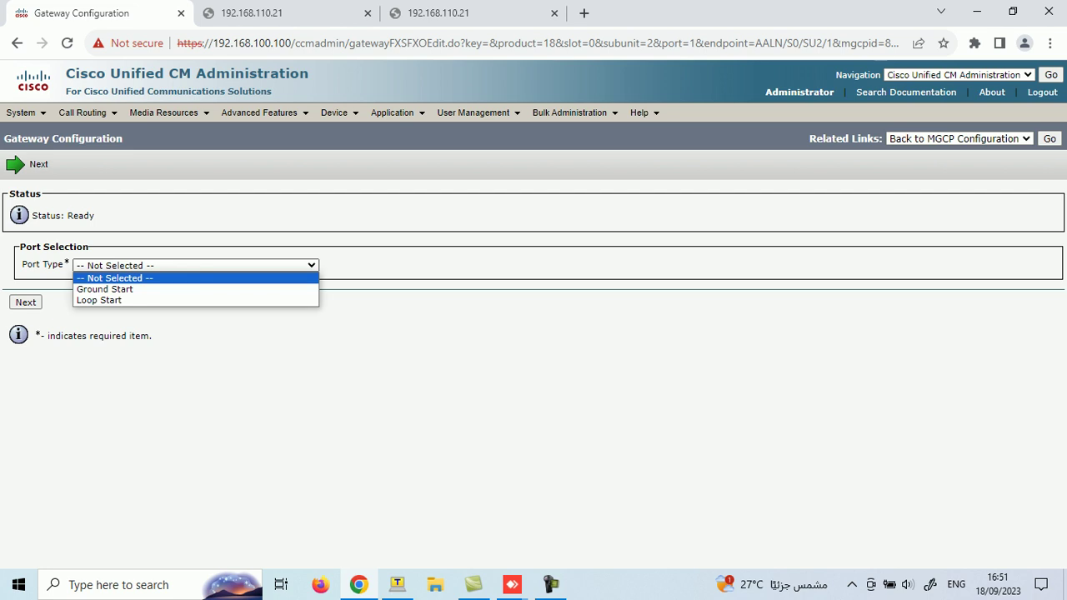
{"action": "left_click", "coordinate": [104, 289]}
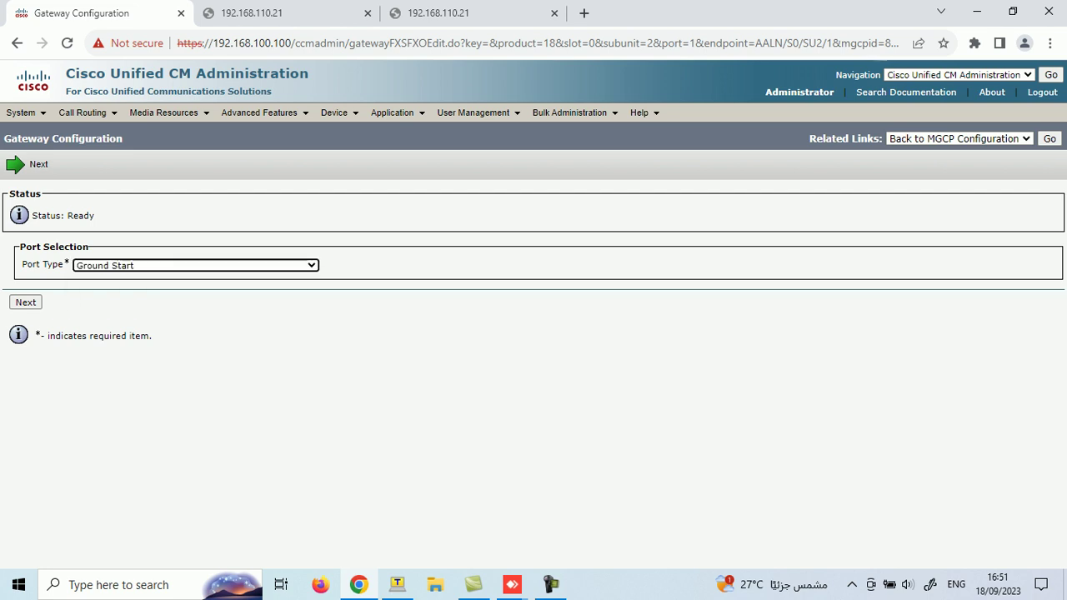
{"action": "left_click", "coordinate": [25, 302]}
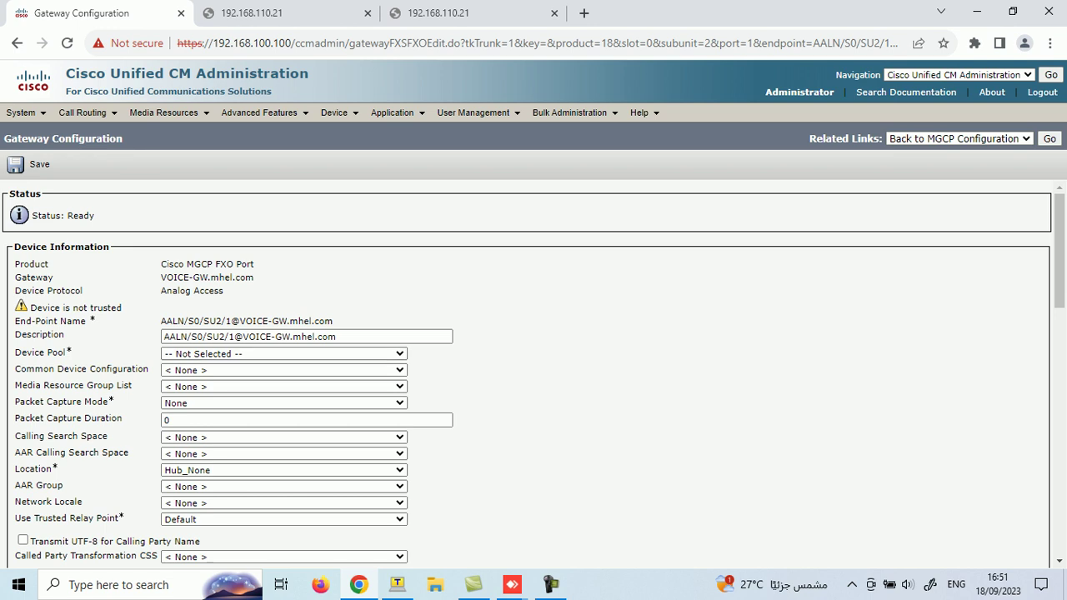
{"action": "scroll", "coordinate": [534, 375], "scroll_direction": "down", "scroll_amount": 15}
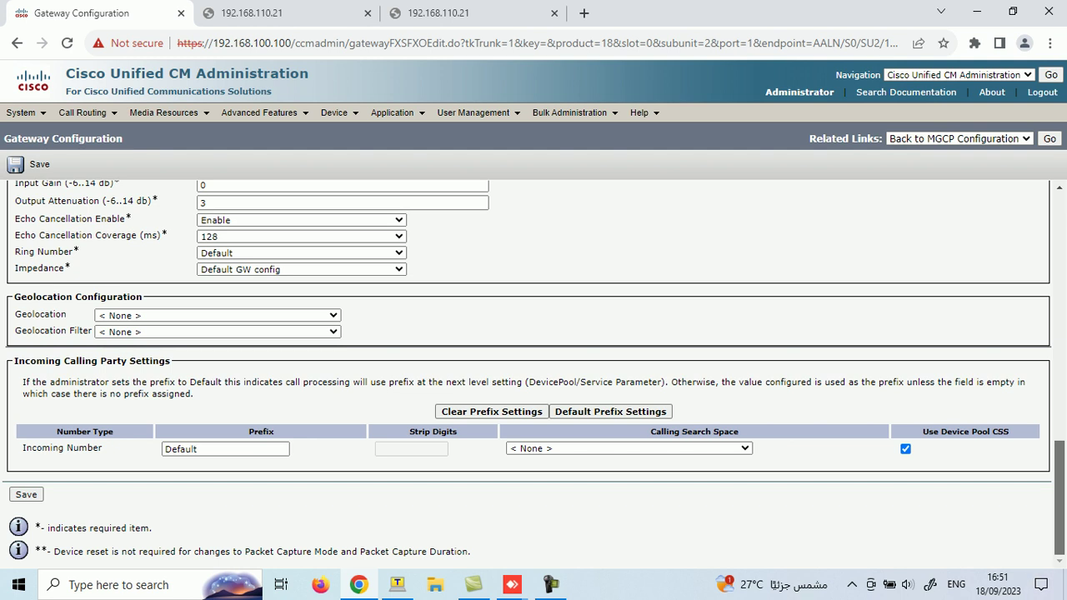
{"action": "left_click", "coordinate": [26, 495]}
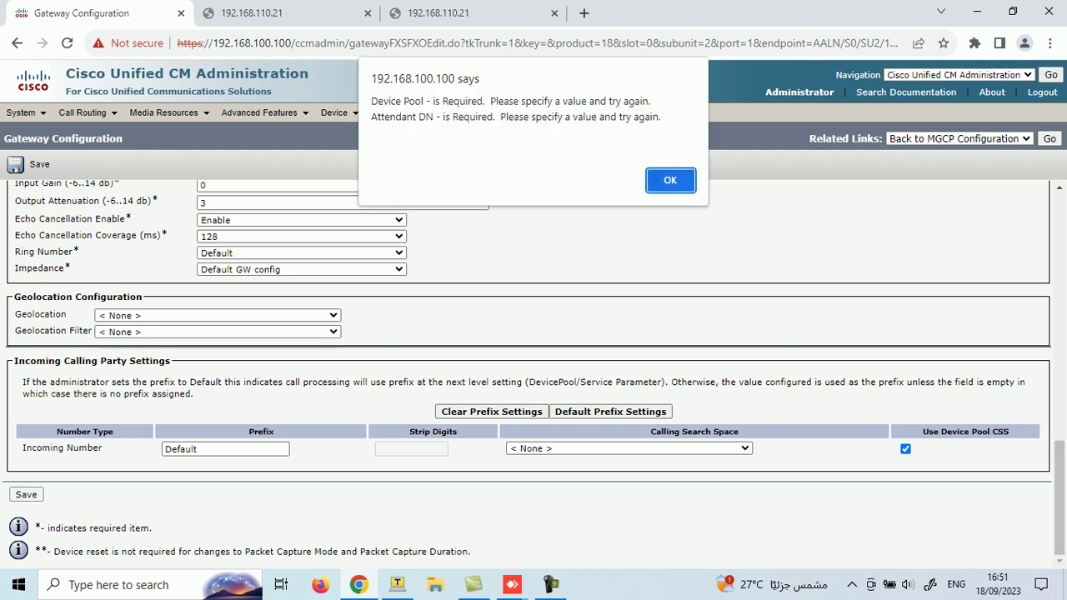
{"action": "key", "text": "Return"}
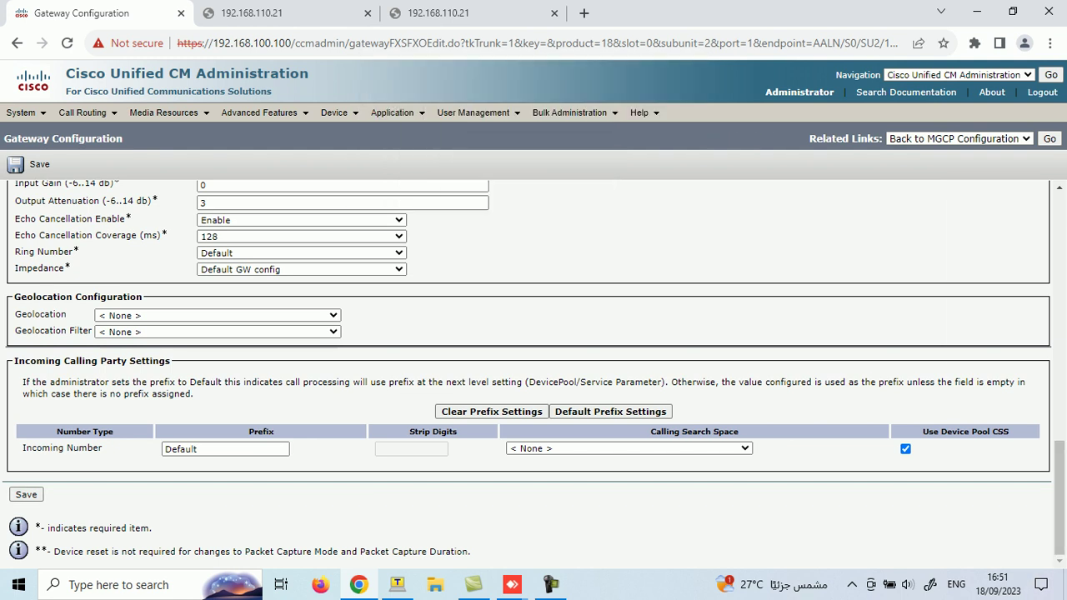
{"action": "left_click", "coordinate": [1050, 139]}
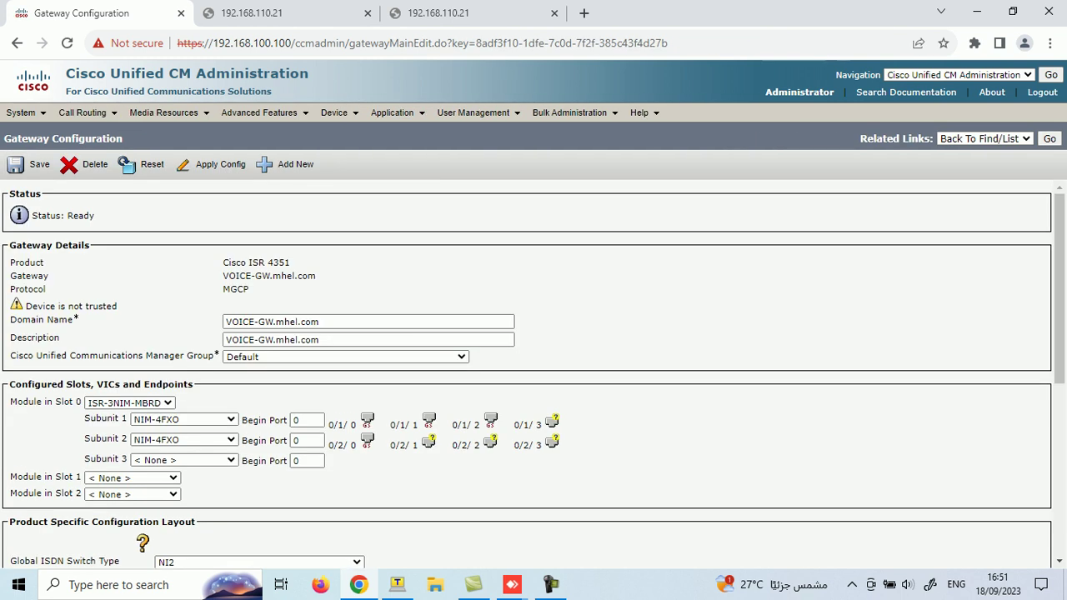
{"action": "left_click", "coordinate": [368, 419]}
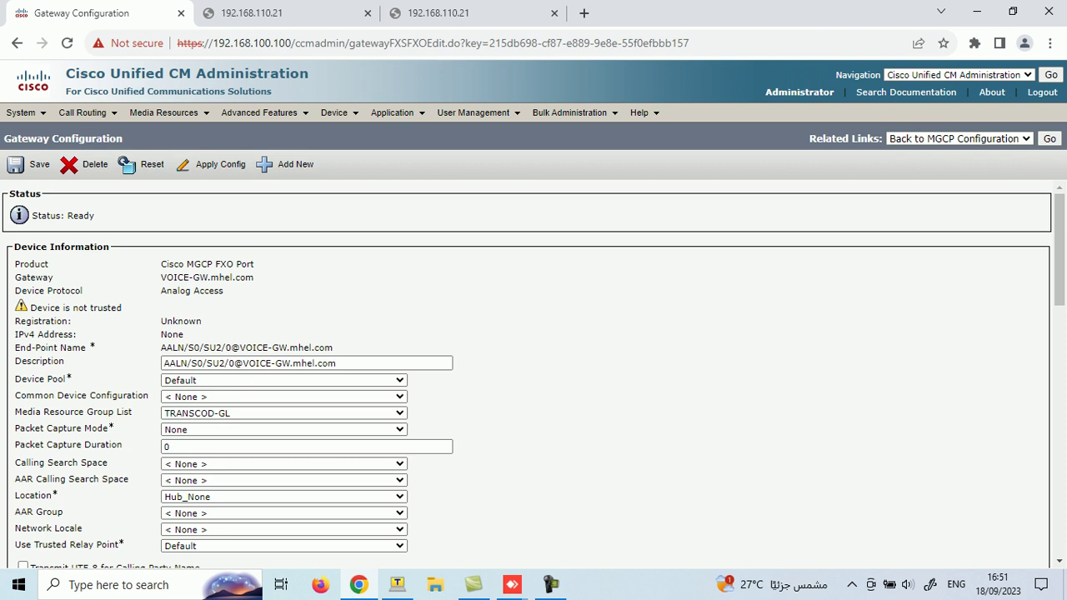
{"action": "scroll", "coordinate": [533, 375], "scroll_direction": "down", "scroll_amount": 1}
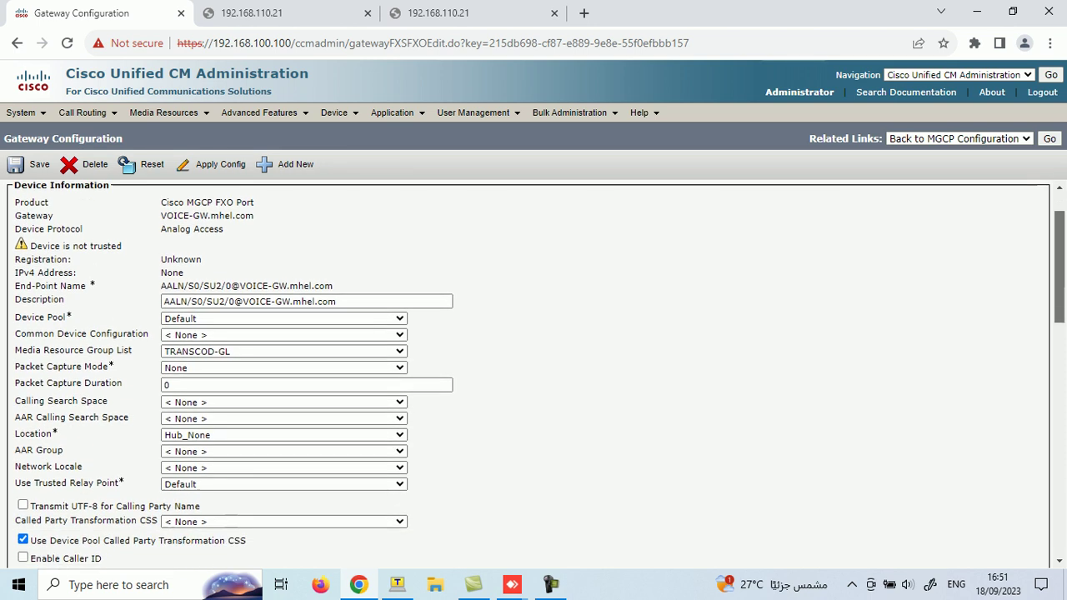
{"action": "scroll", "coordinate": [533, 375], "scroll_direction": "down", "scroll_amount": 2}
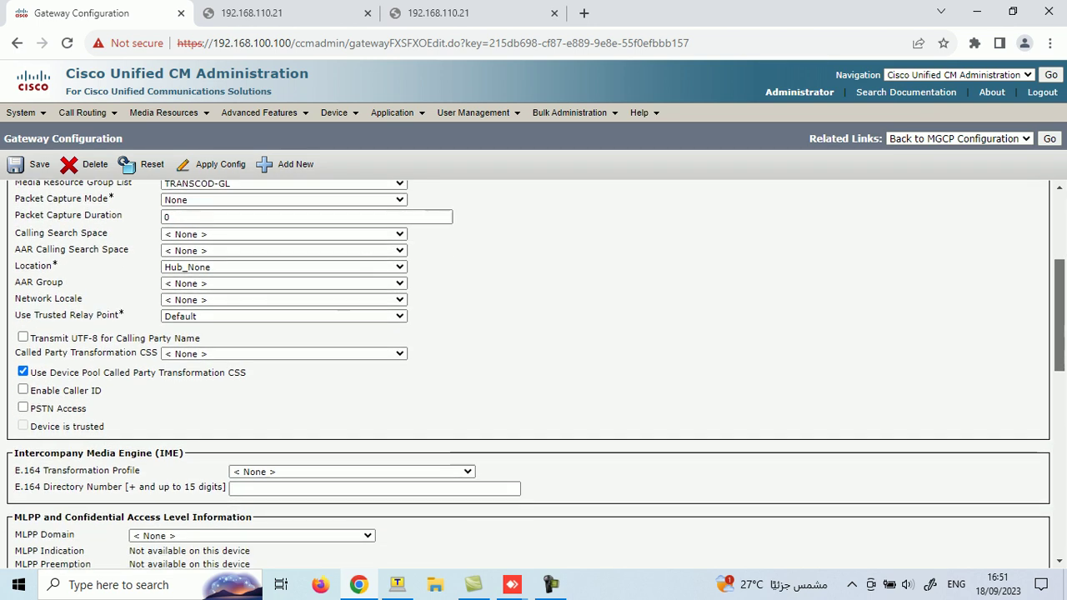
{"action": "scroll", "coordinate": [534, 375], "scroll_direction": "down", "scroll_amount": 3}
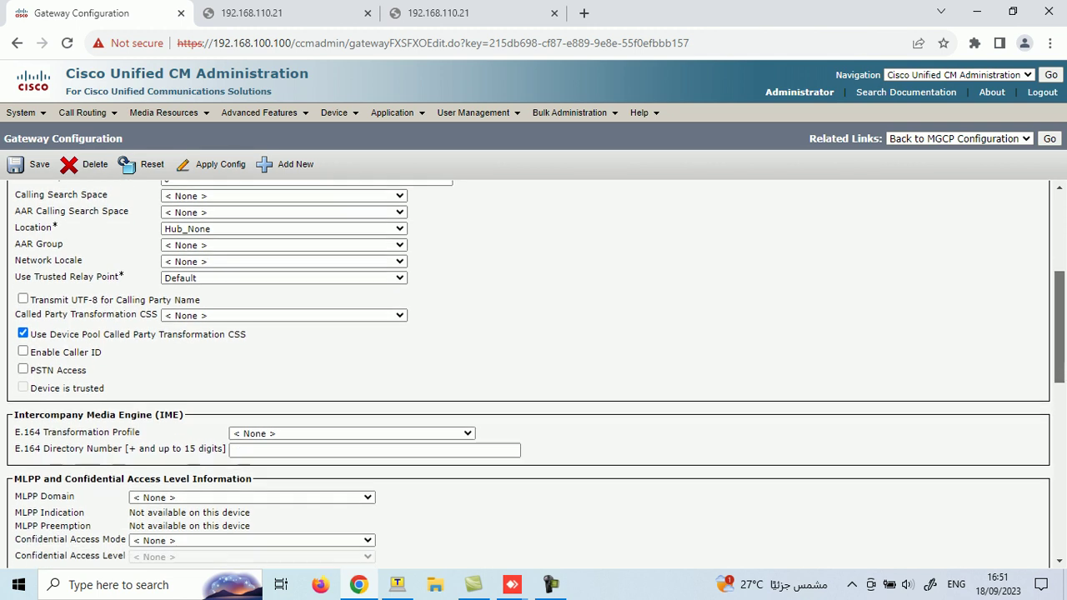
{"action": "scroll", "coordinate": [534, 375], "scroll_direction": "down", "scroll_amount": 3}
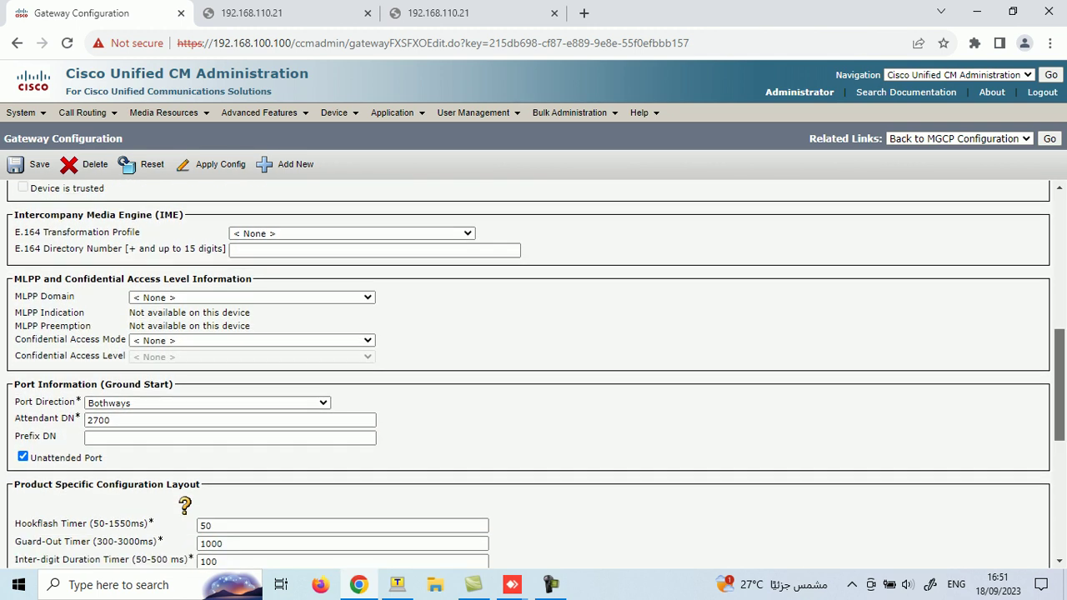
{"action": "scroll", "coordinate": [534, 375], "scroll_direction": "down", "scroll_amount": 4}
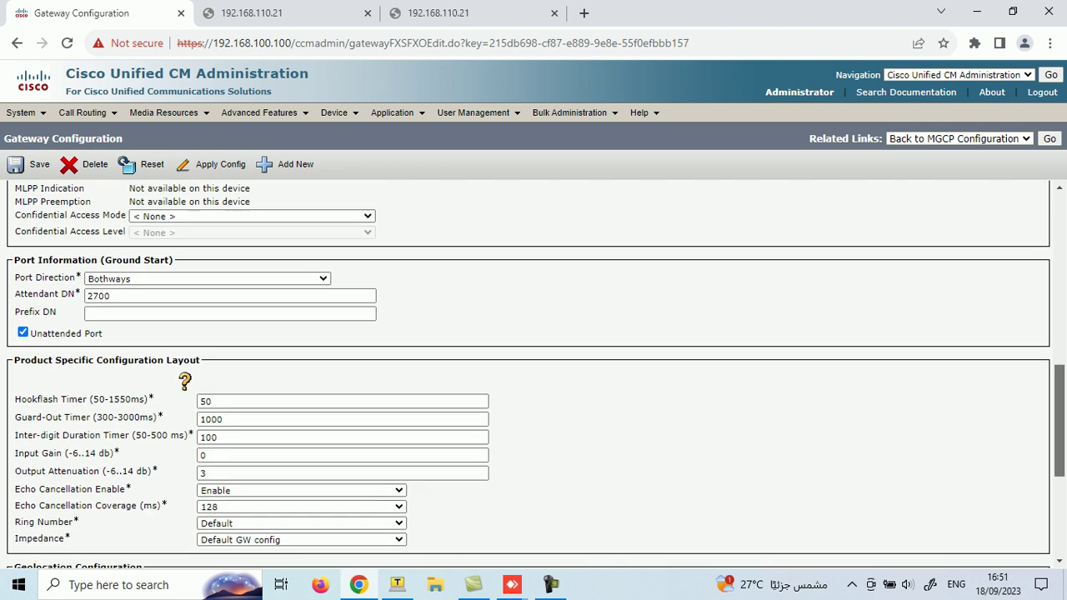
{"action": "scroll", "coordinate": [534, 375], "scroll_direction": "down", "scroll_amount": 1}
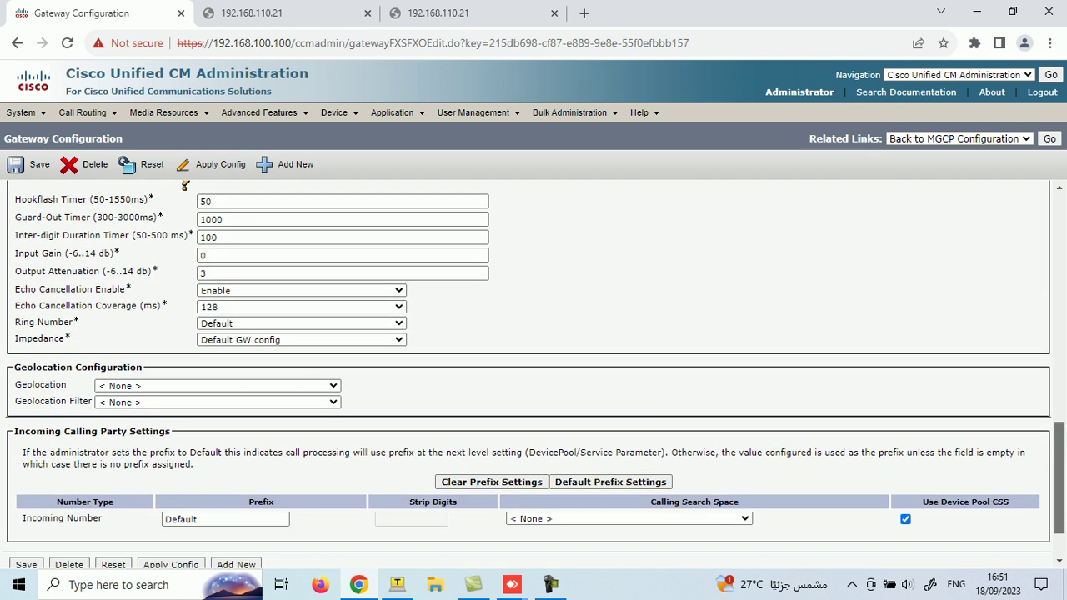
{"action": "scroll", "coordinate": [533, 375], "scroll_direction": "down", "scroll_amount": 1}
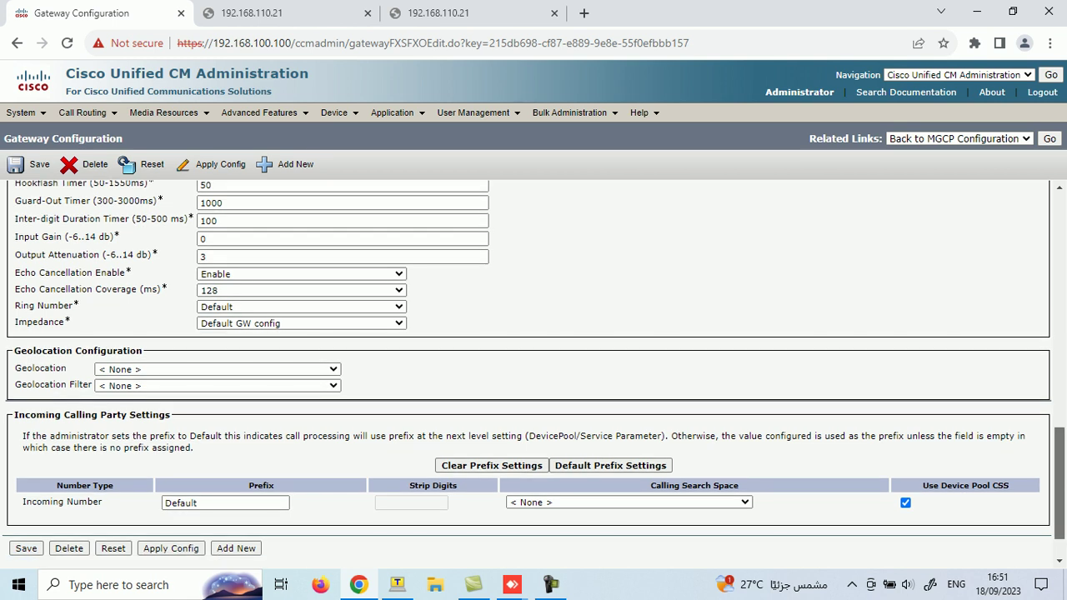
{"action": "left_click", "coordinate": [197, 502]}
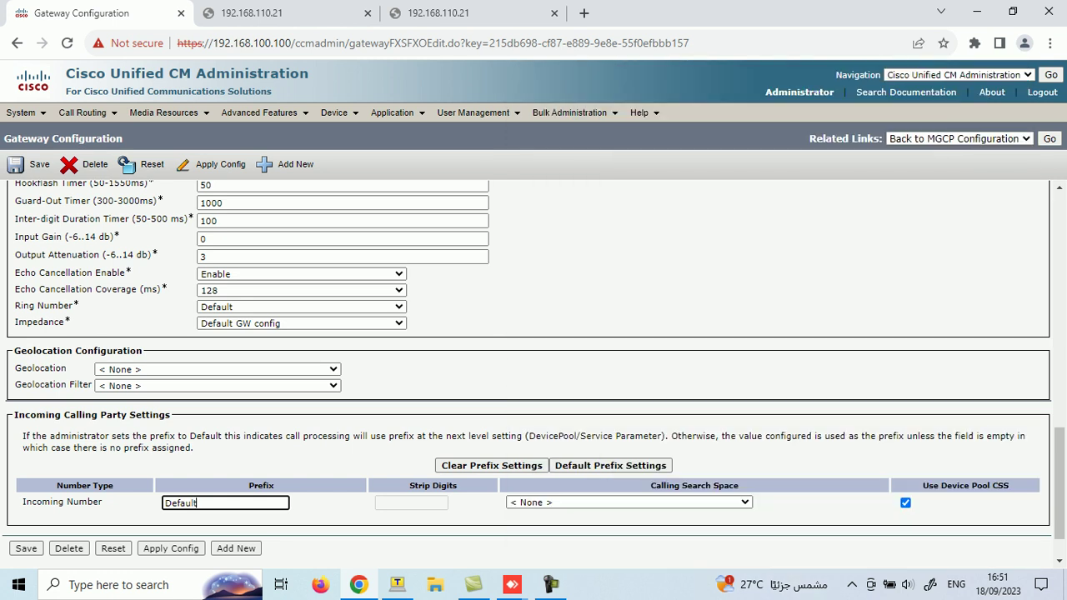
{"action": "left_click", "coordinate": [1049, 139]}
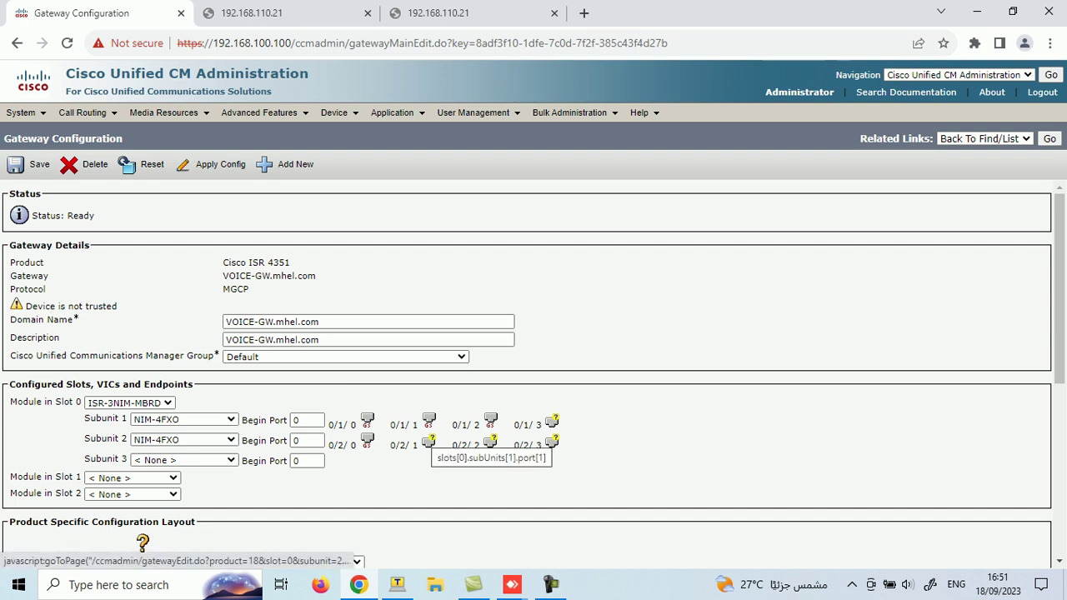
{"action": "left_click", "coordinate": [427, 441]}
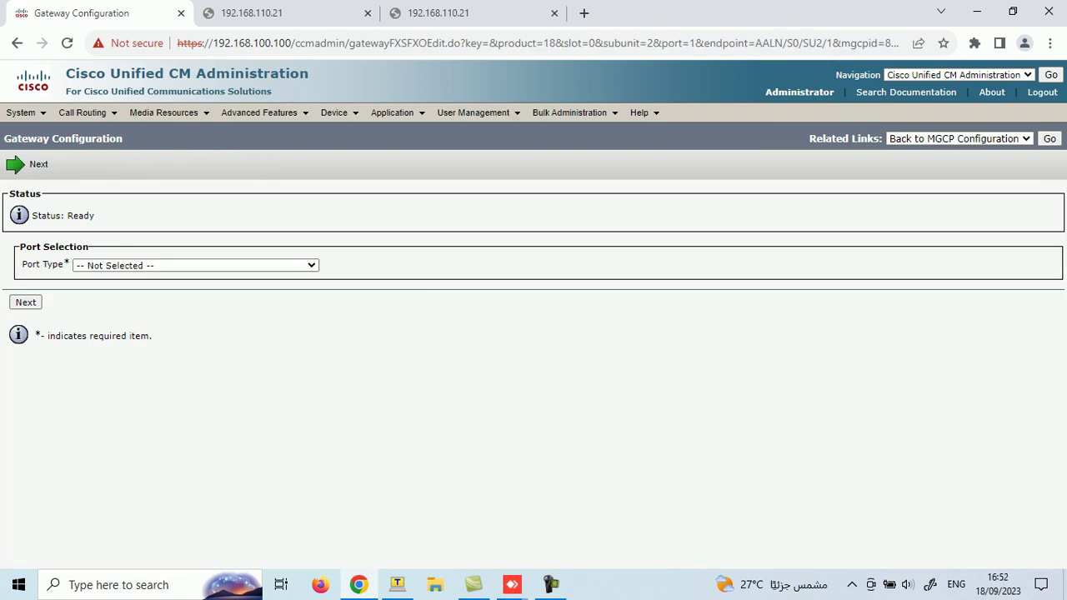
{"action": "left_click", "coordinate": [195, 265]}
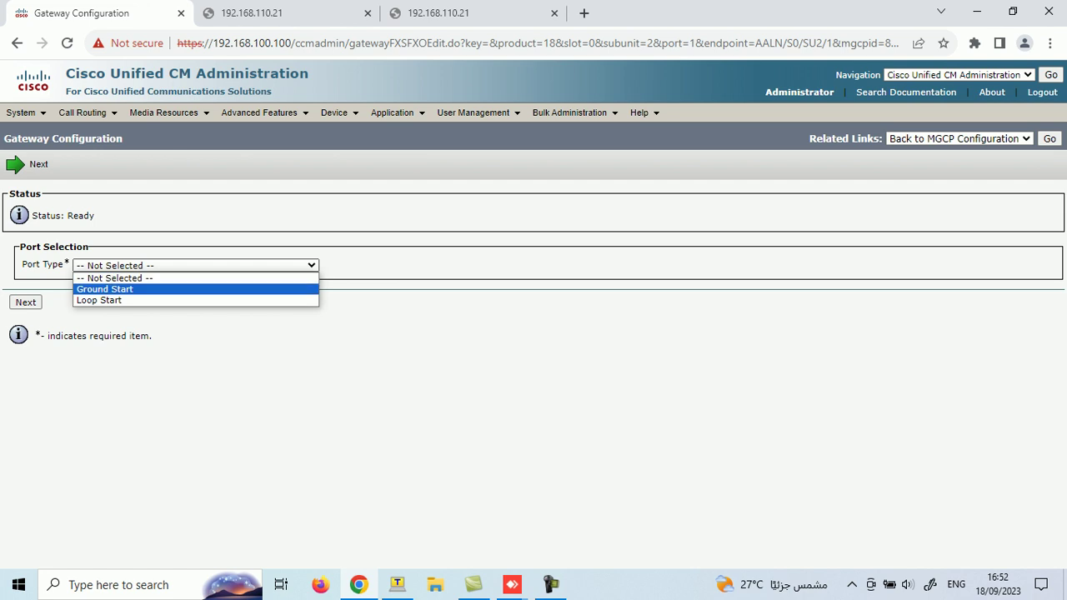
{"action": "left_click", "coordinate": [104, 289]}
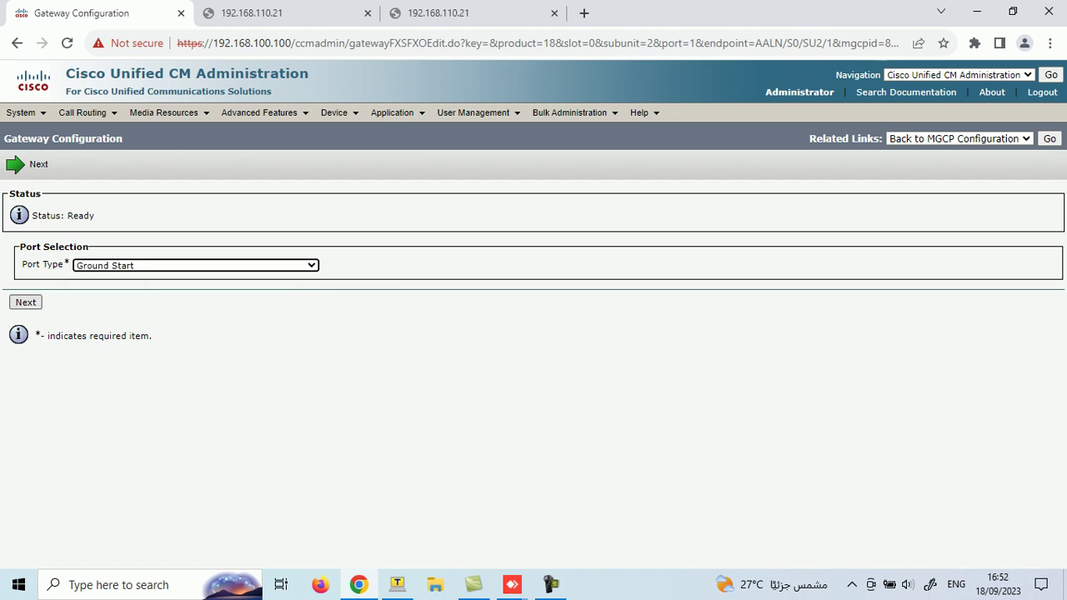
{"action": "left_click", "coordinate": [25, 301]}
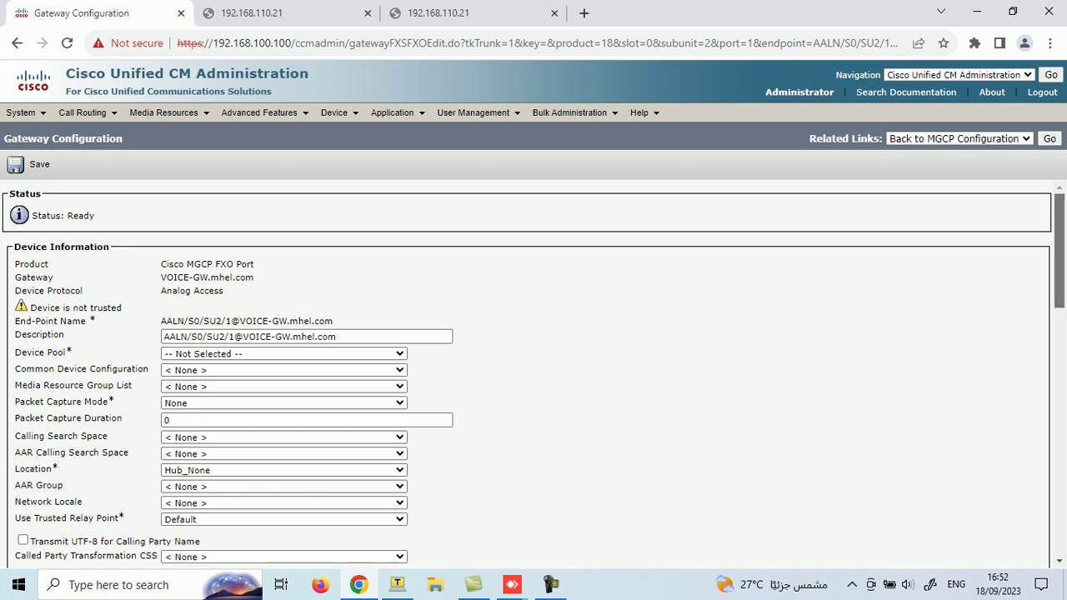
{"action": "scroll", "coordinate": [534, 375], "scroll_direction": "down", "scroll_amount": 2}
{"action": "scroll", "coordinate": [533, 375], "scroll_direction": "down", "scroll_amount": 1}
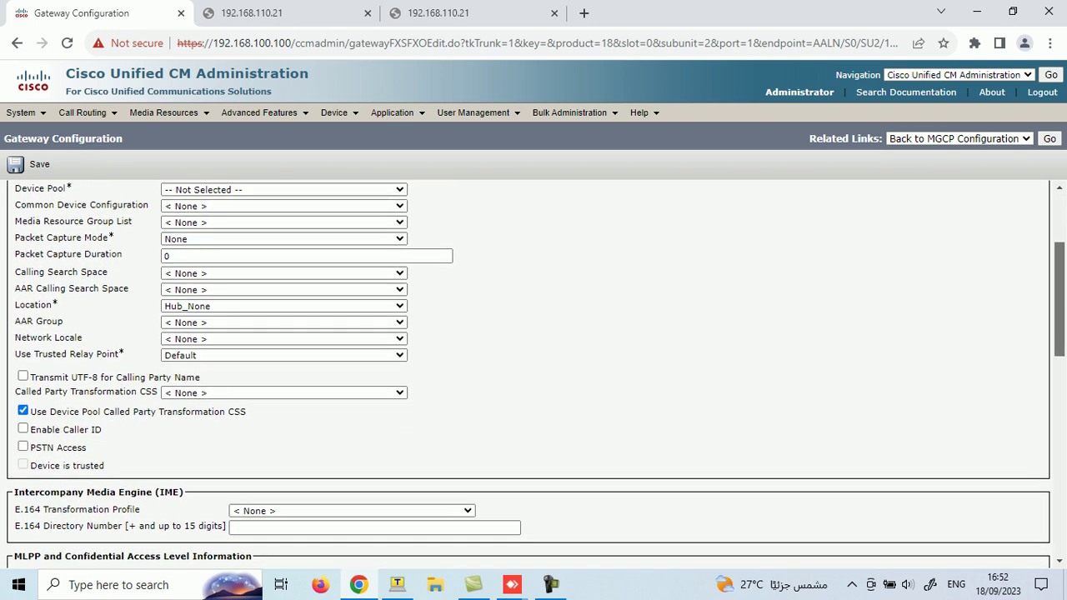
{"action": "scroll", "coordinate": [533, 375], "scroll_direction": "down", "scroll_amount": 1}
{"action": "scroll", "coordinate": [533, 375], "scroll_direction": "down", "scroll_amount": 4}
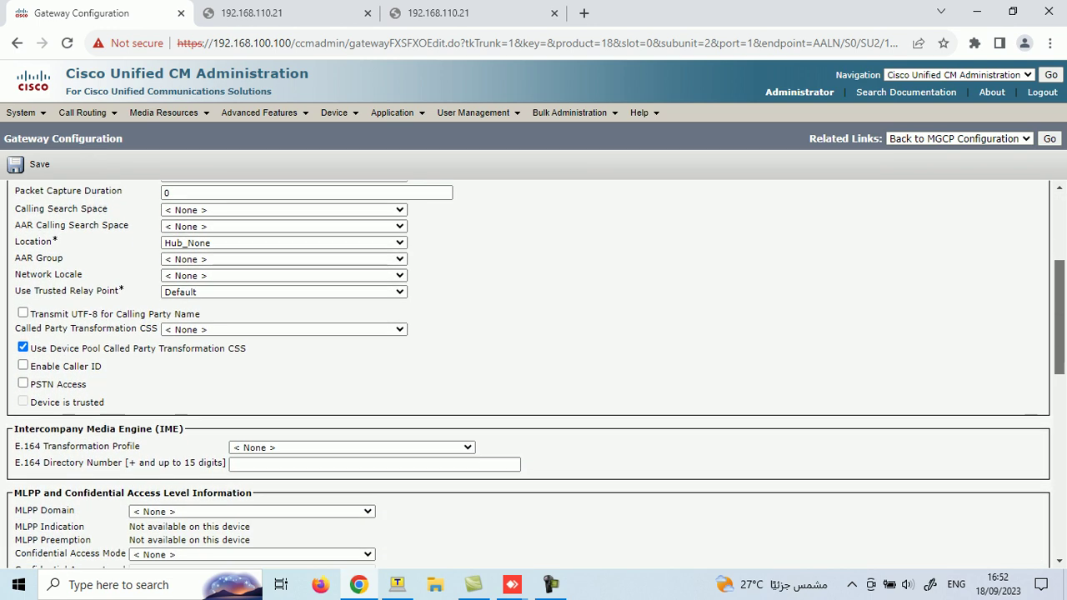
{"action": "scroll", "coordinate": [534, 375], "scroll_direction": "down", "scroll_amount": 1}
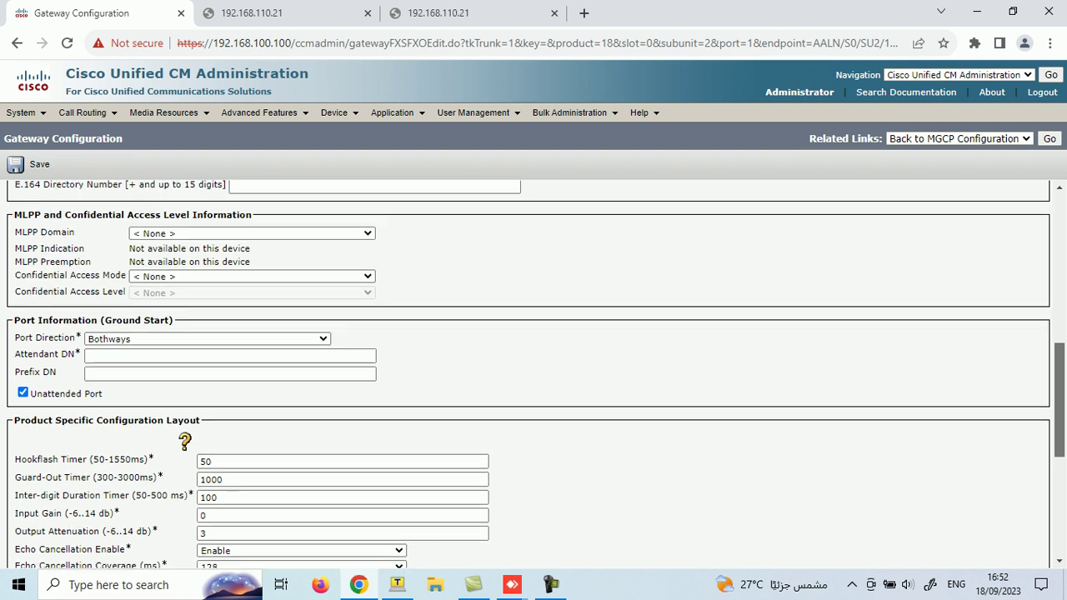
{"action": "scroll", "coordinate": [533, 375], "scroll_direction": "down", "scroll_amount": 1}
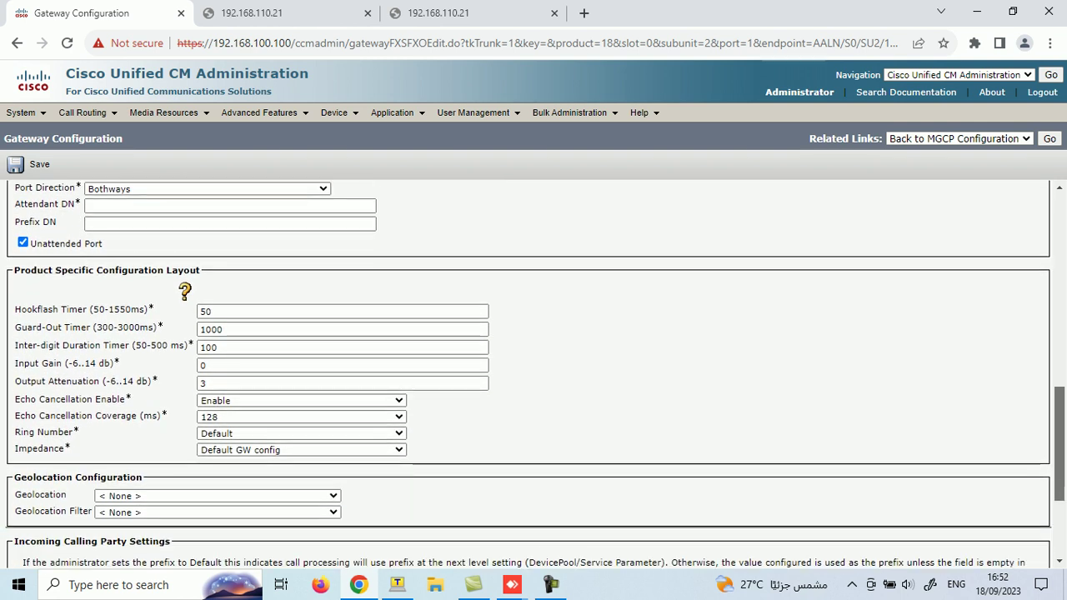
{"action": "scroll", "coordinate": [533, 375], "scroll_direction": "up", "scroll_amount": 1}
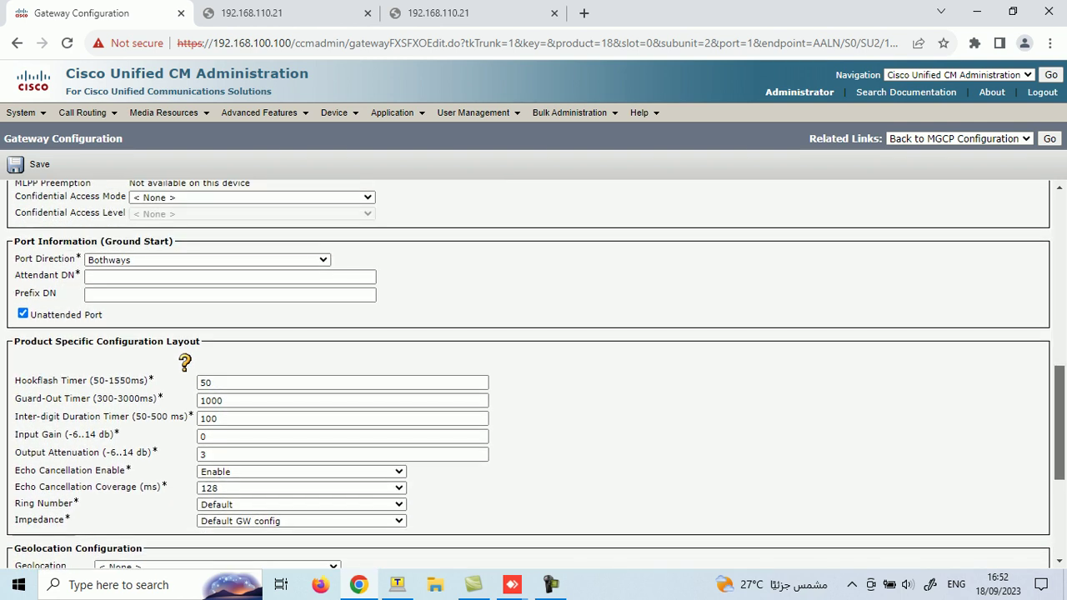
{"action": "left_click_drag", "start_coordinate": [283, 521], "coordinate": [12, 338]}
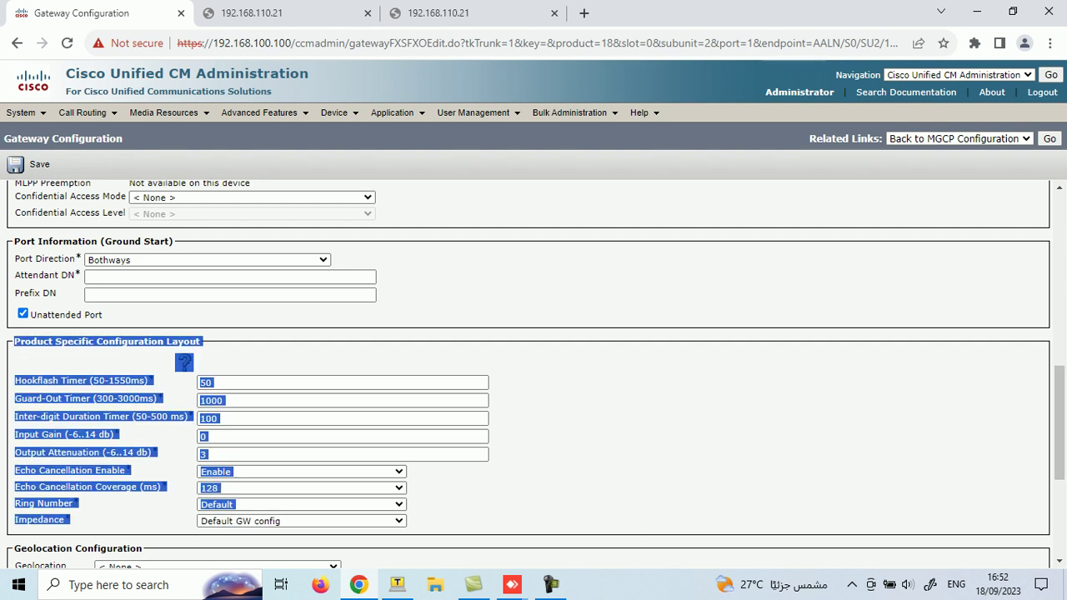
{"action": "left_click", "coordinate": [1050, 139]}
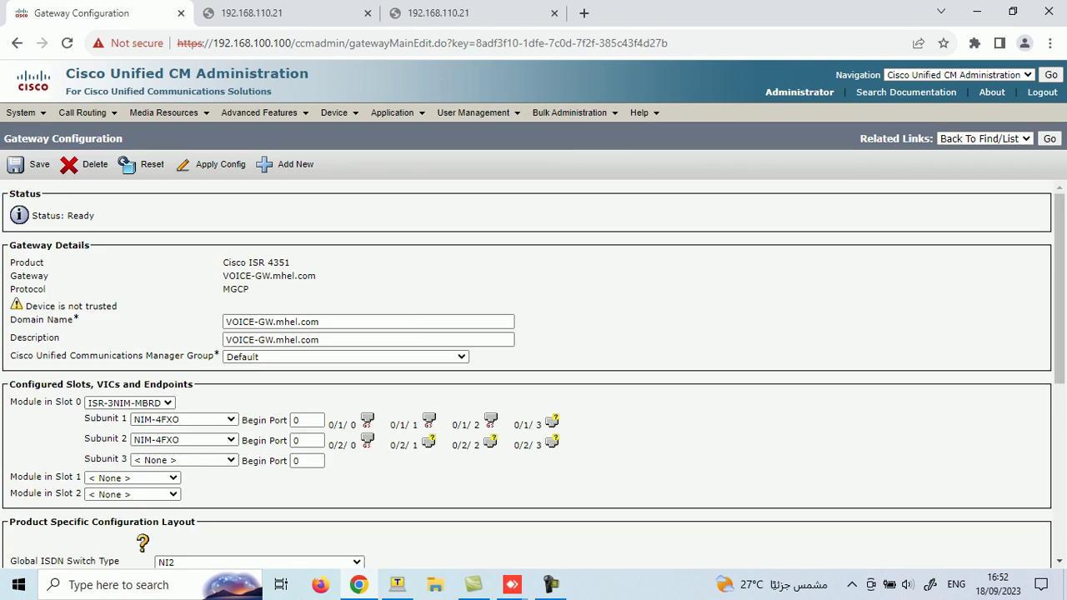
- Open port 0/2/0's existing settings and scroll down to Port Information
{"action": "left_click", "coordinate": [367, 440]}
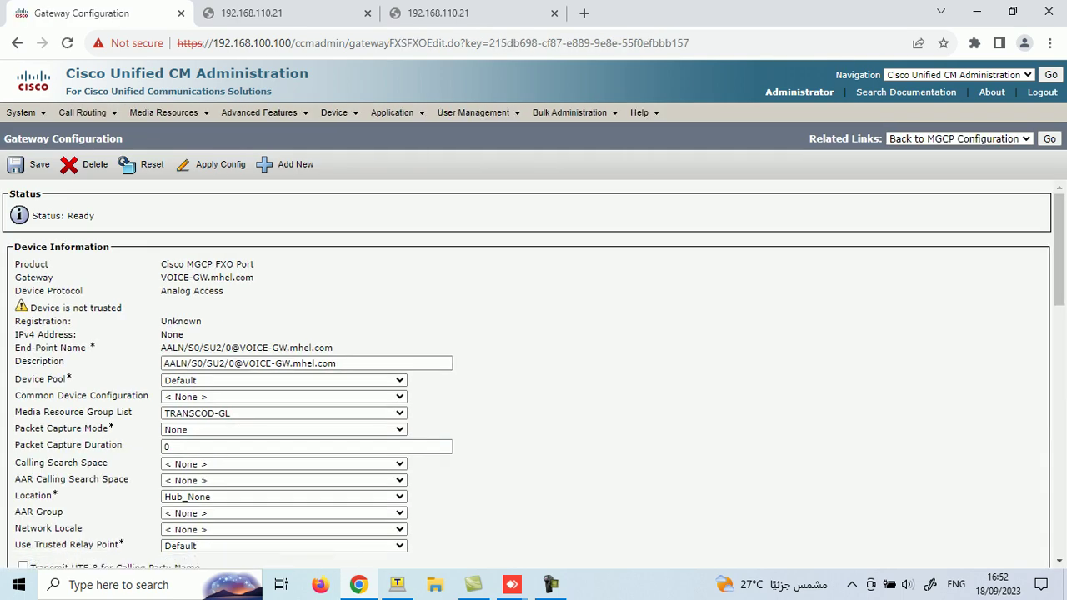
{"action": "scroll", "coordinate": [534, 375], "scroll_direction": "down", "scroll_amount": 3}
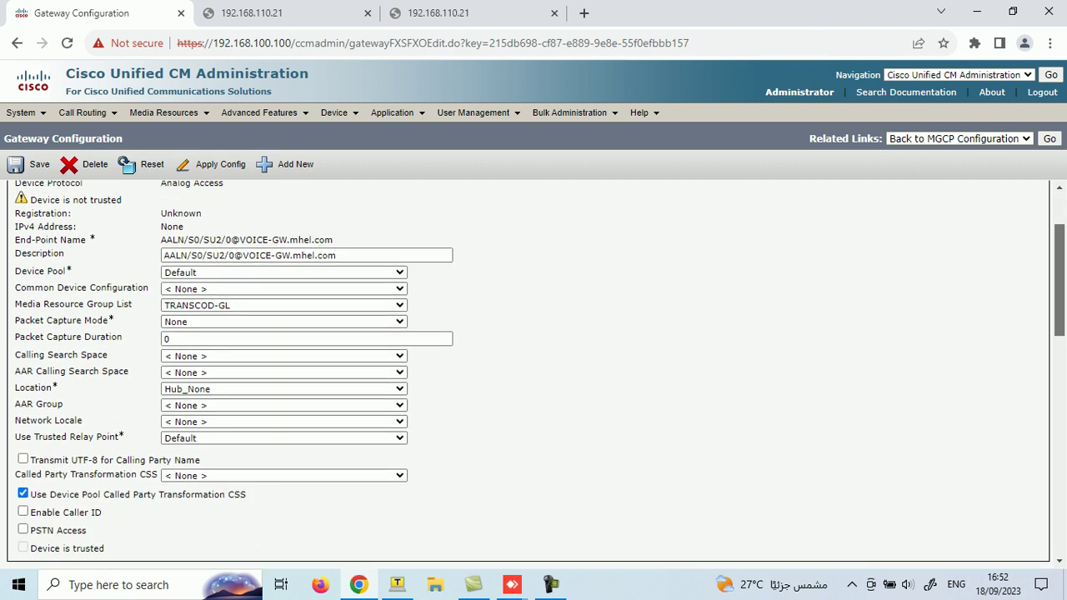
{"action": "scroll", "coordinate": [533, 376], "scroll_direction": "down", "scroll_amount": 2}
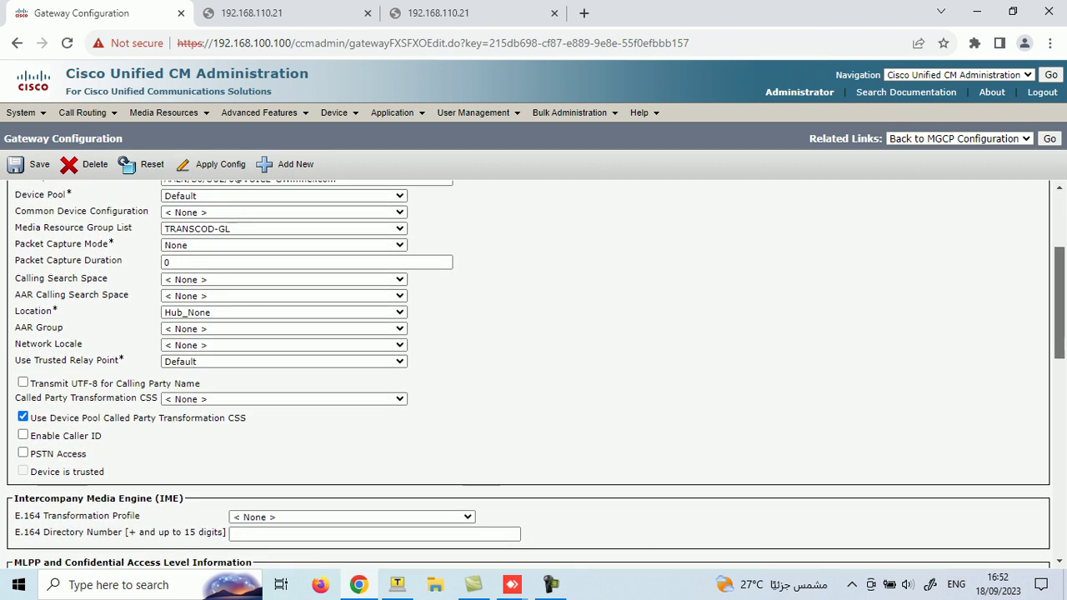
{"action": "scroll", "coordinate": [534, 375], "scroll_direction": "down", "scroll_amount": 6}
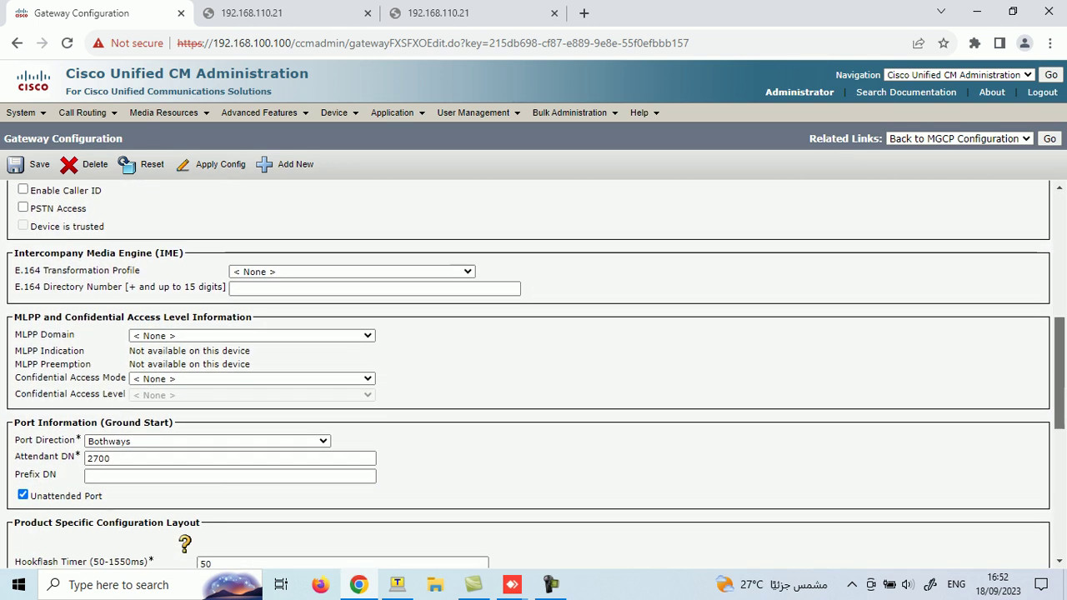
{"action": "scroll", "coordinate": [534, 375], "scroll_direction": "down", "scroll_amount": 1}
{"action": "scroll", "coordinate": [534, 375], "scroll_direction": "down", "scroll_amount": 2}
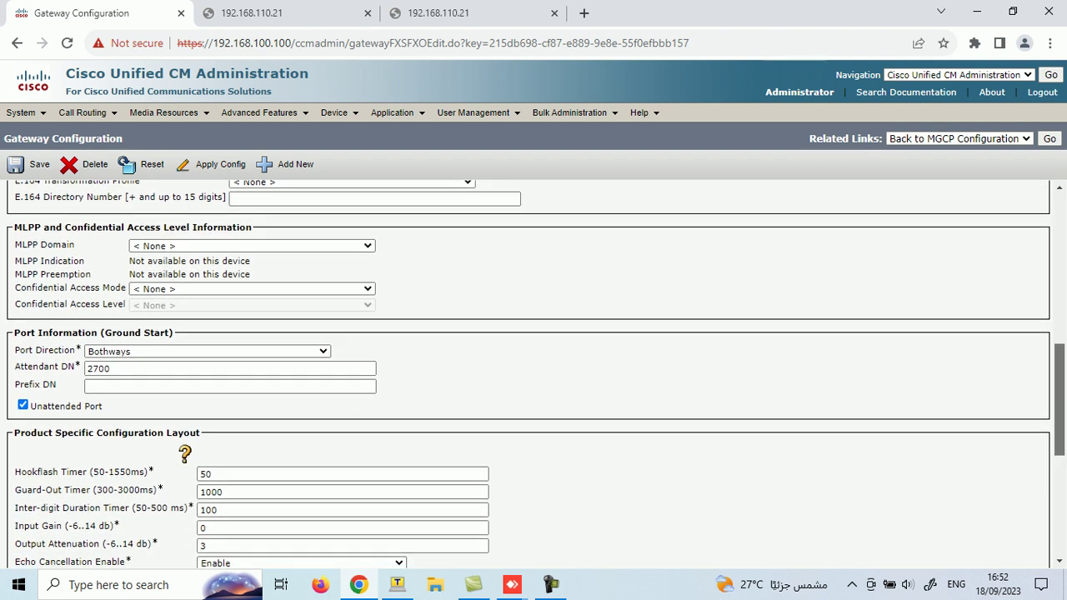
{"action": "scroll", "coordinate": [533, 375], "scroll_direction": "down", "scroll_amount": 1}
{"action": "scroll", "coordinate": [533, 375], "scroll_direction": "down", "scroll_amount": 1}
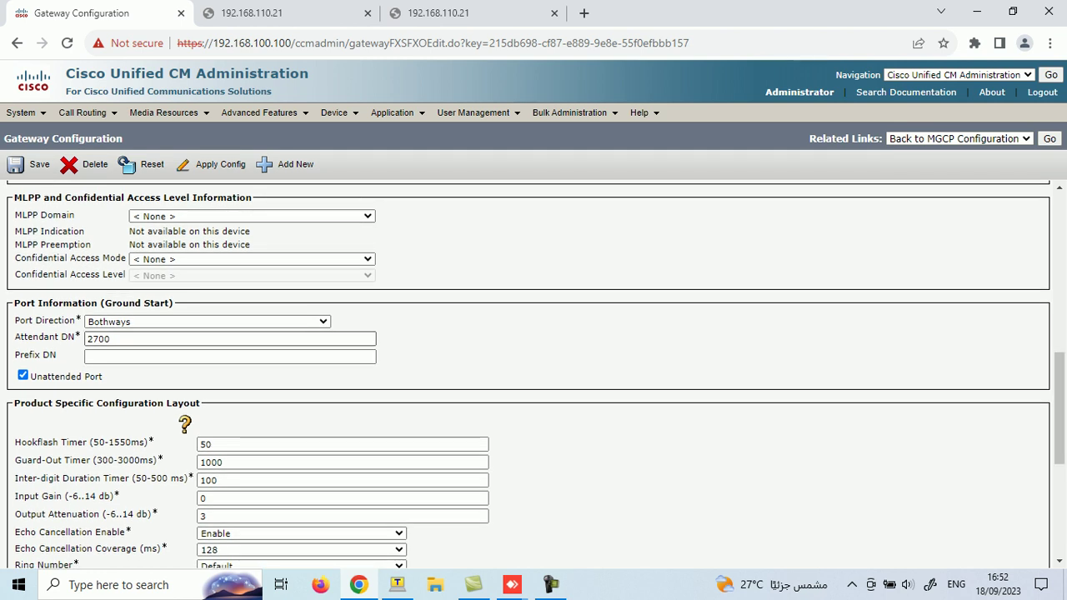
- Replace the attendant DN 2700 with 2173
{"action": "mouse_move", "coordinate": [91, 338]}
{"action": "left_mouse_down"}
{"action": "mouse_move", "coordinate": [111, 339]}
{"action": "mouse_move", "coordinate": [85, 338]}
{"action": "left_mouse_up"}
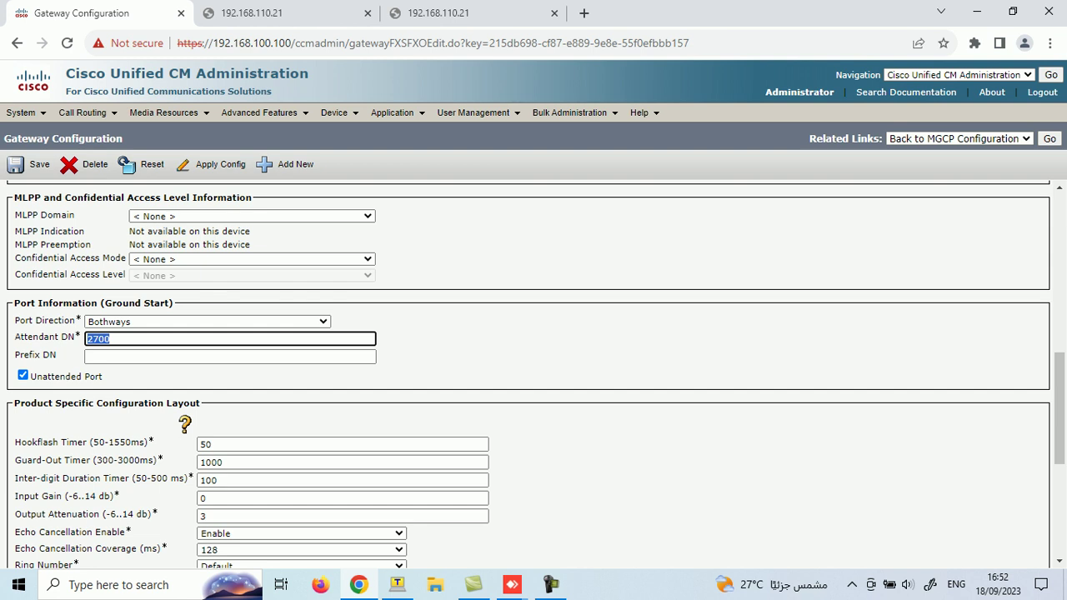
{"action": "mouse_move", "coordinate": [359, 584]}
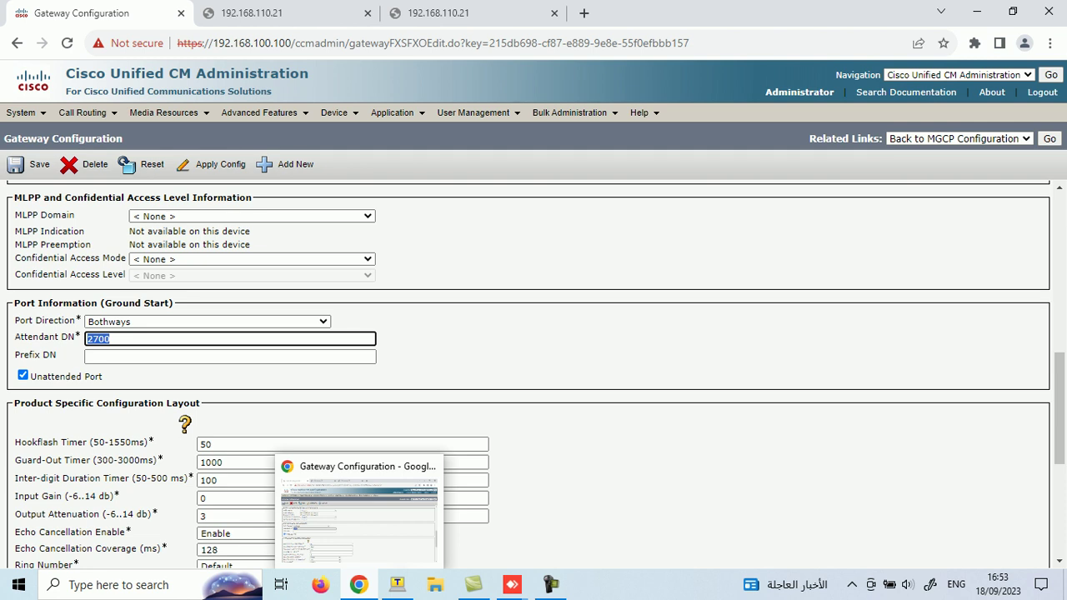
{"action": "left_click", "coordinate": [117, 339]}
{"action": "key", "text": "BackSpace"}
{"action": "key", "text": "BackSpace"}
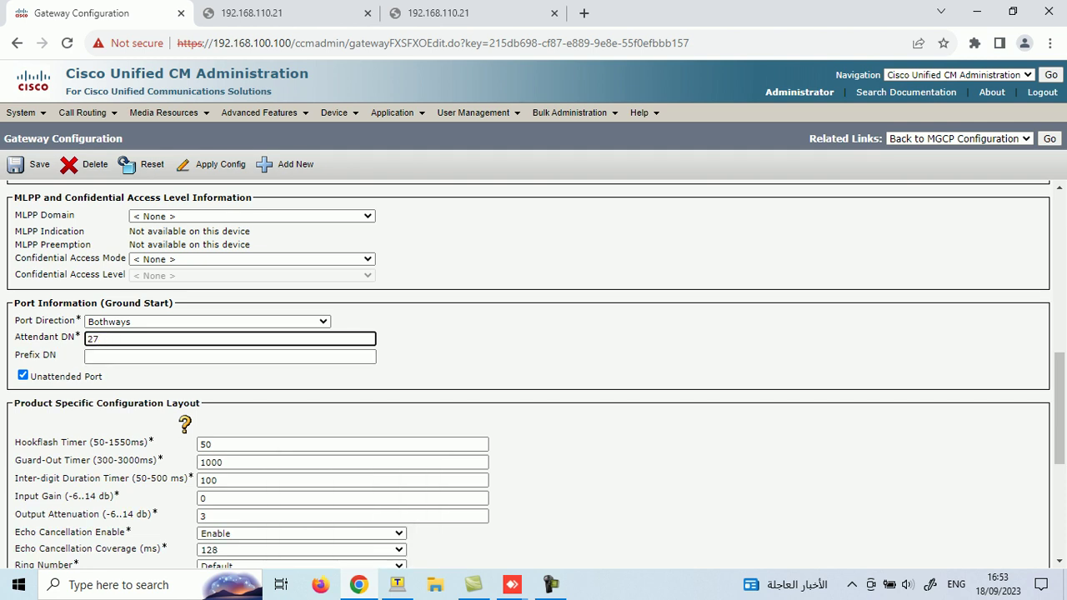
{"action": "key", "text": "BackSpace"}
{"action": "type", "text": "173"}
{"action": "scroll", "coordinate": [533, 375], "scroll_direction": "down", "scroll_amount": 4}
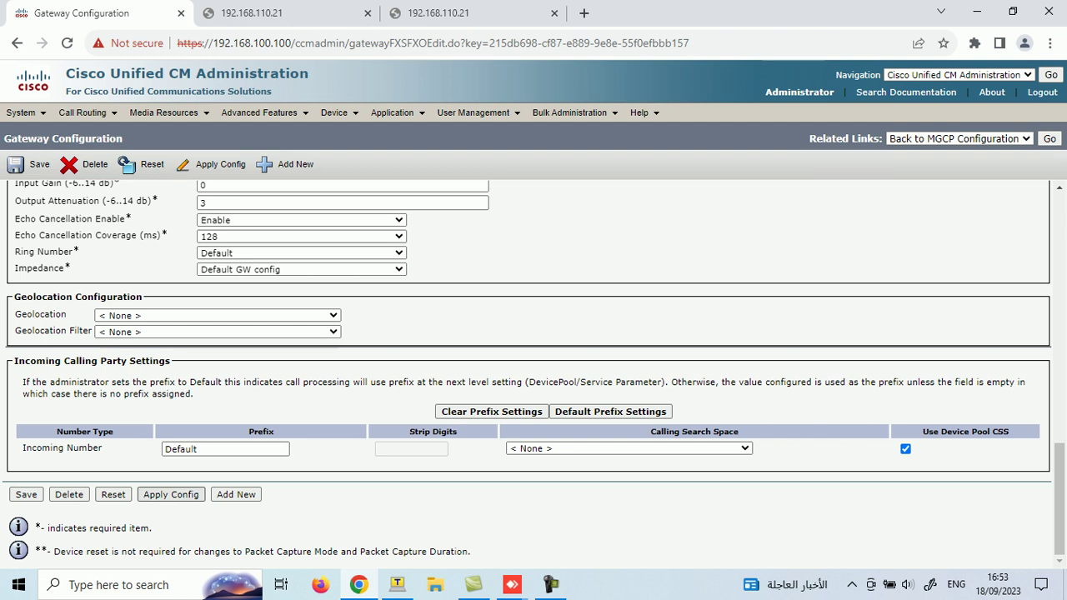
- Apply config and save port 0/2/0's FXO settings, then go back to the MGCP gateway page
{"action": "left_click", "coordinate": [171, 494]}
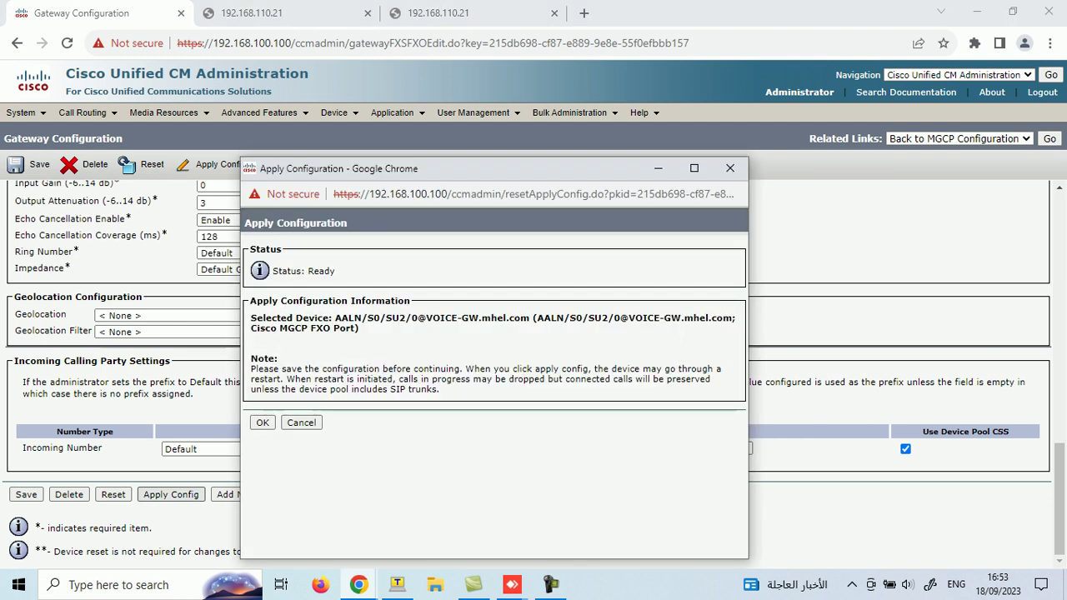
{"action": "key", "text": "Return"}
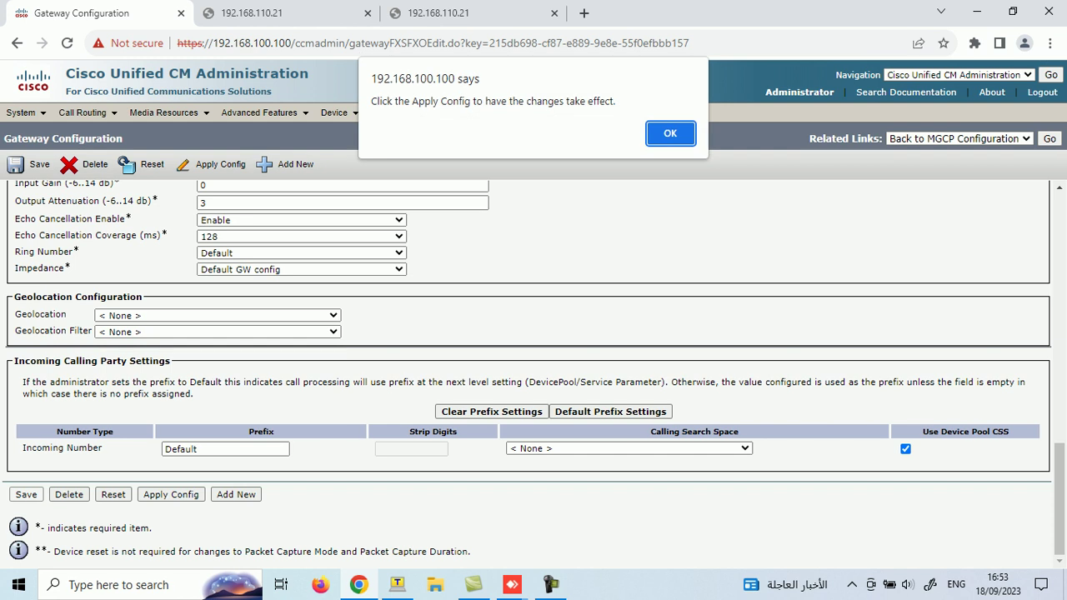
{"action": "key", "text": "Return"}
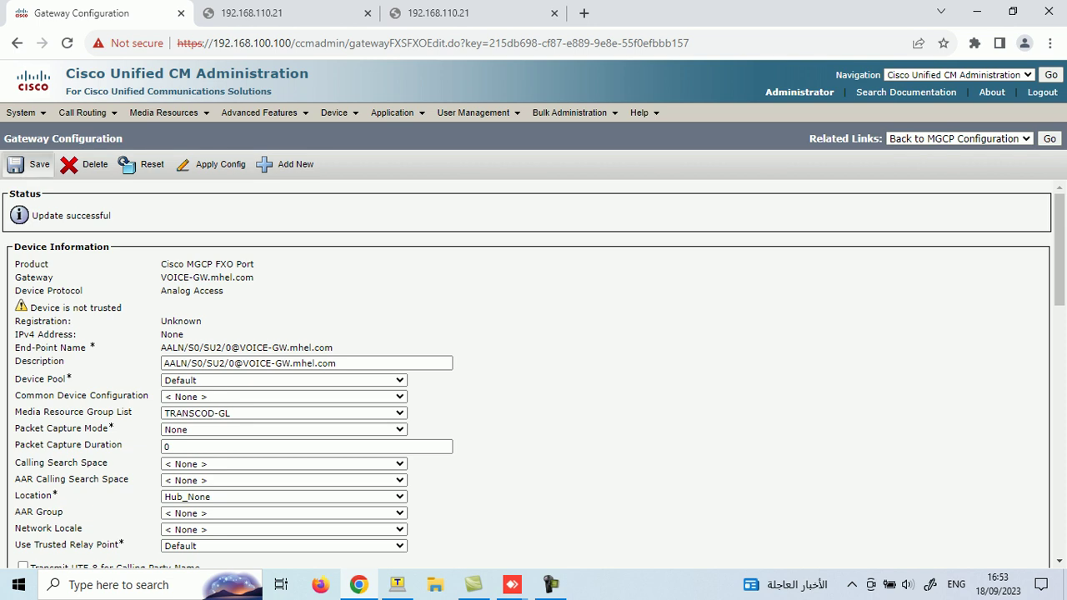
{"action": "left_click", "coordinate": [31, 165]}
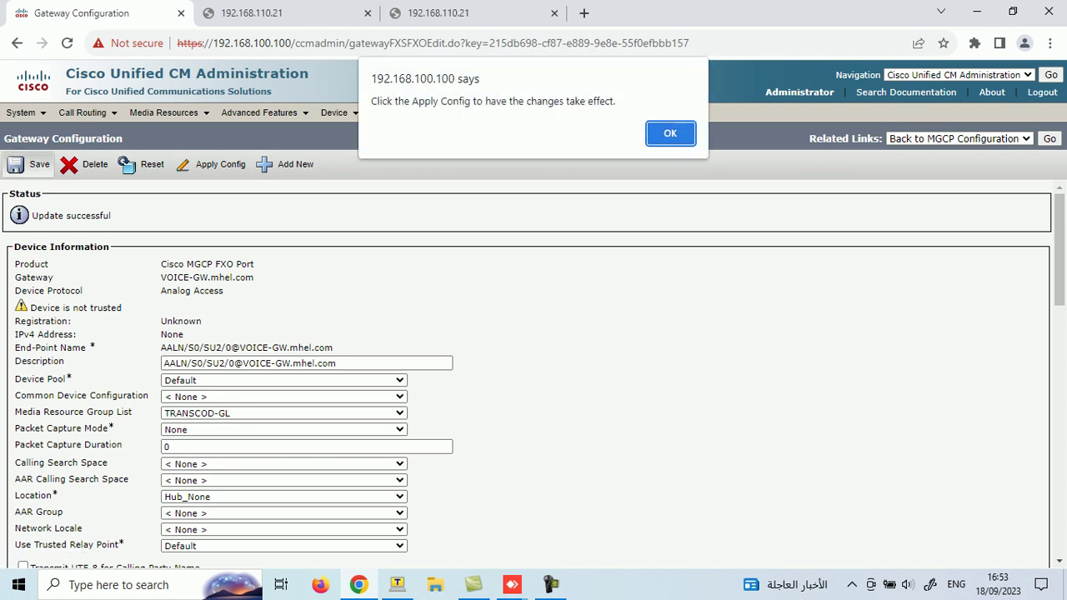
{"action": "key", "text": "Return"}
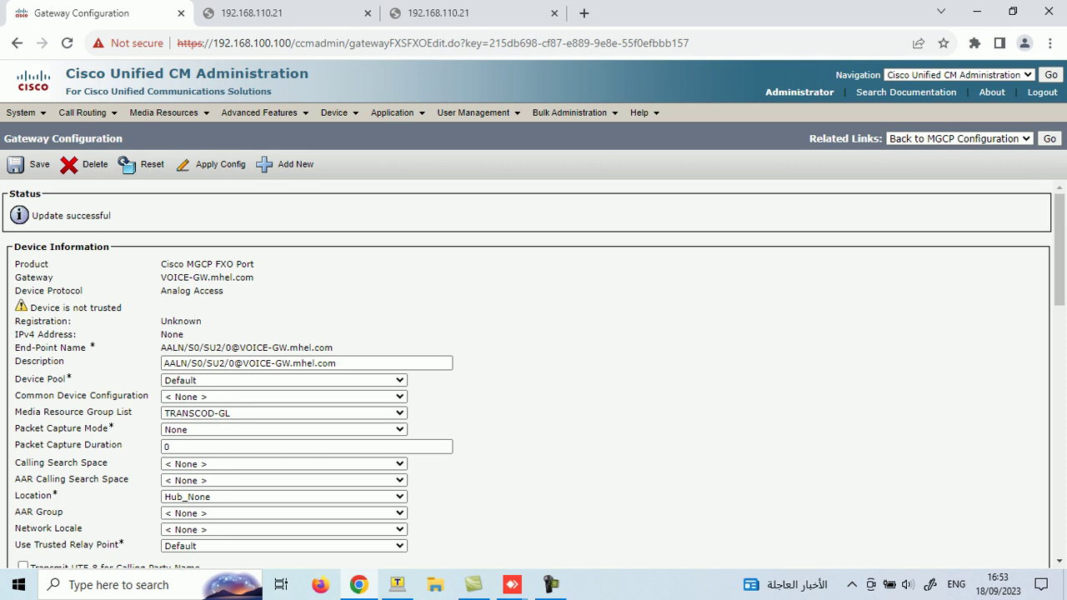
{"action": "left_click", "coordinate": [1049, 138]}
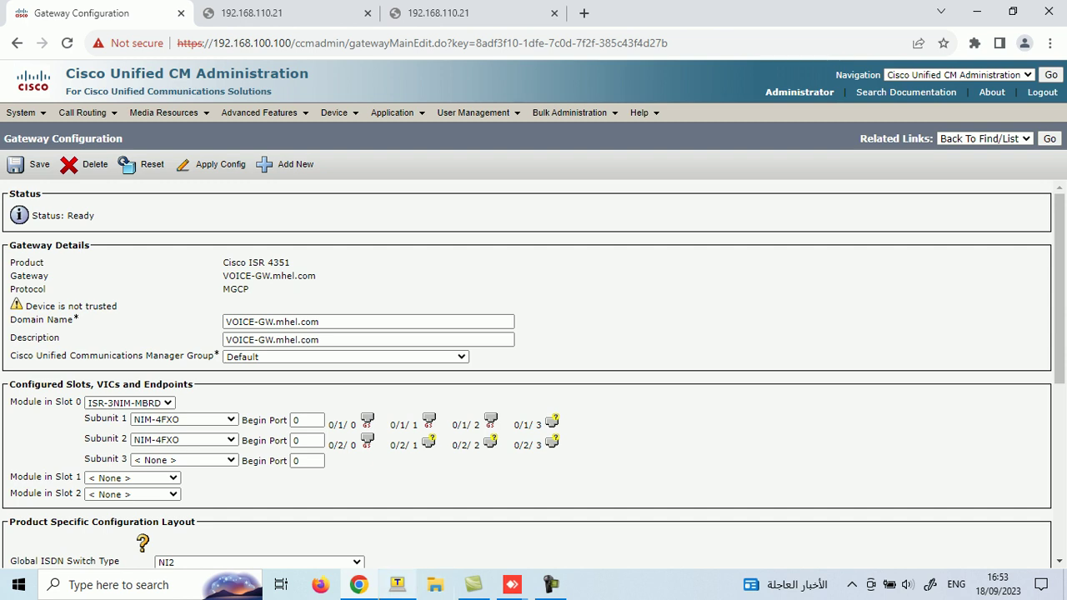
{"action": "left_click", "coordinate": [396, 584]}
- Enter privileged mode with the enable password, then enter global configuration mode with conf t
{"action": "key", "text": "Return"}
{"action": "key", "text": "Return"}
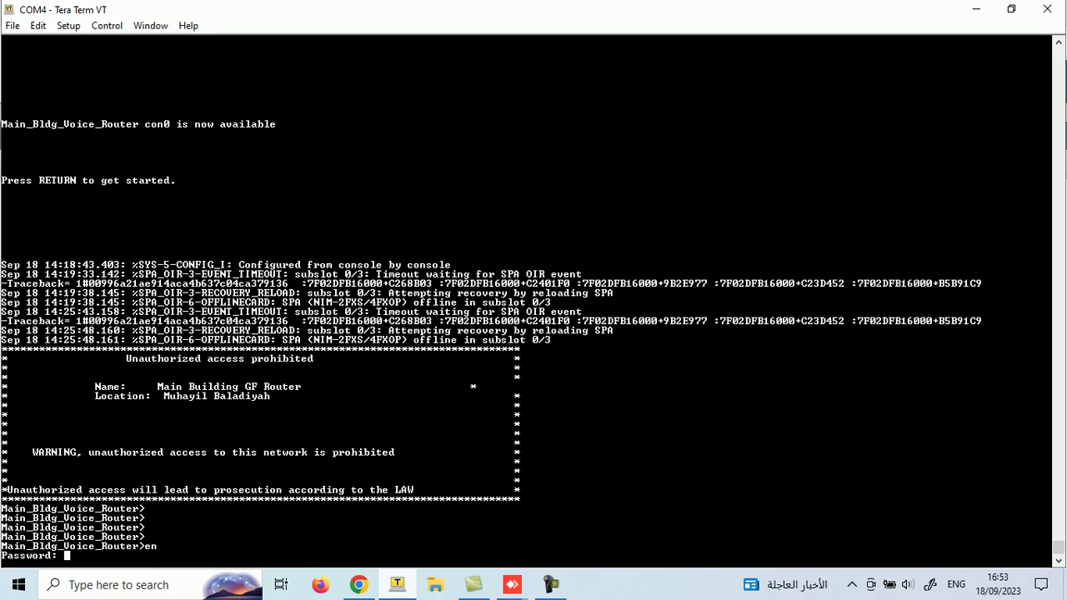
{"action": "key", "text": "Return"}
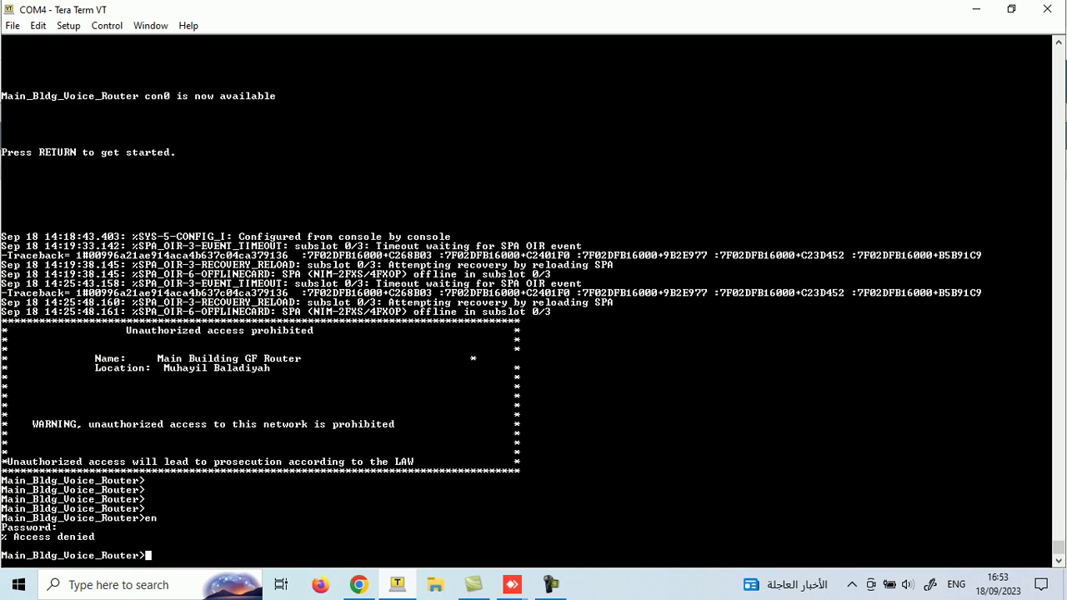
{"action": "key", "text": "BackSpace"}
{"action": "key", "text": "BackSpace"}
{"action": "key", "text": "Return"}
{"action": "key", "text": "Return"}
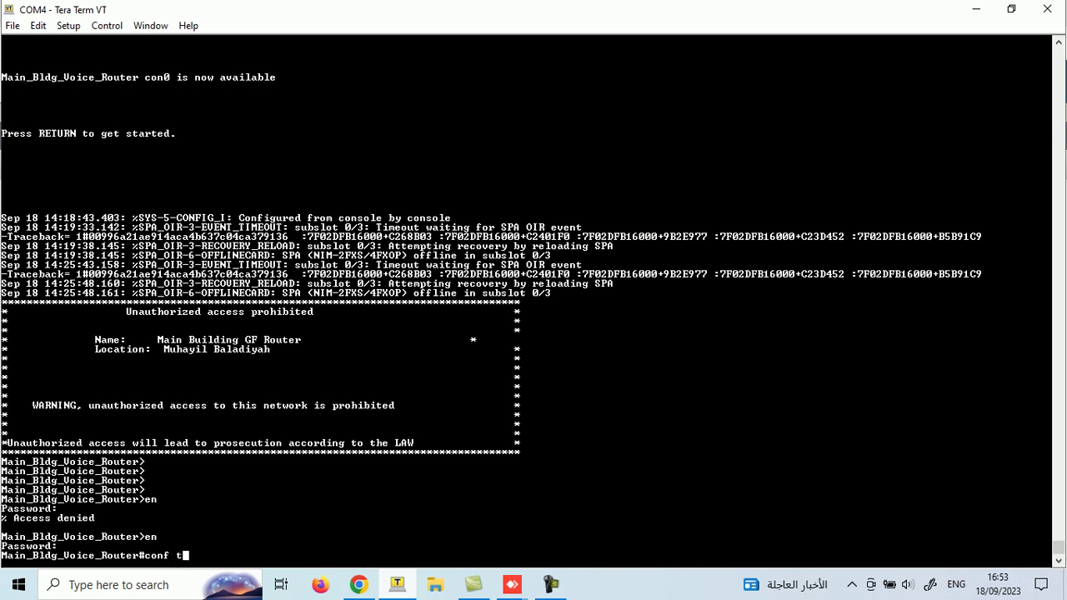
- On voice-port 0/2/0, set connection plar opx 2173
{"action": "key", "text": "Return"}
{"action": "type", "text": "voice-p"}
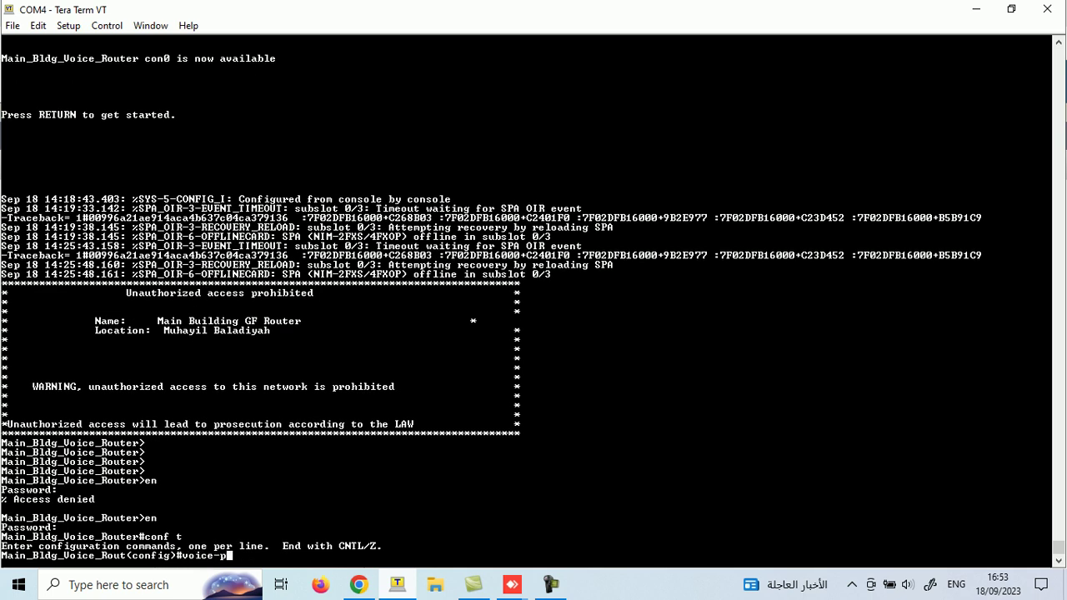
{"action": "type", "text": "ort 0/2/0"}
{"action": "key", "text": "Return"}
{"action": "type", "text": "config-voiceport)#"}
{"action": "key", "text": "Tab"}
{"action": "type", "text": "pl"}
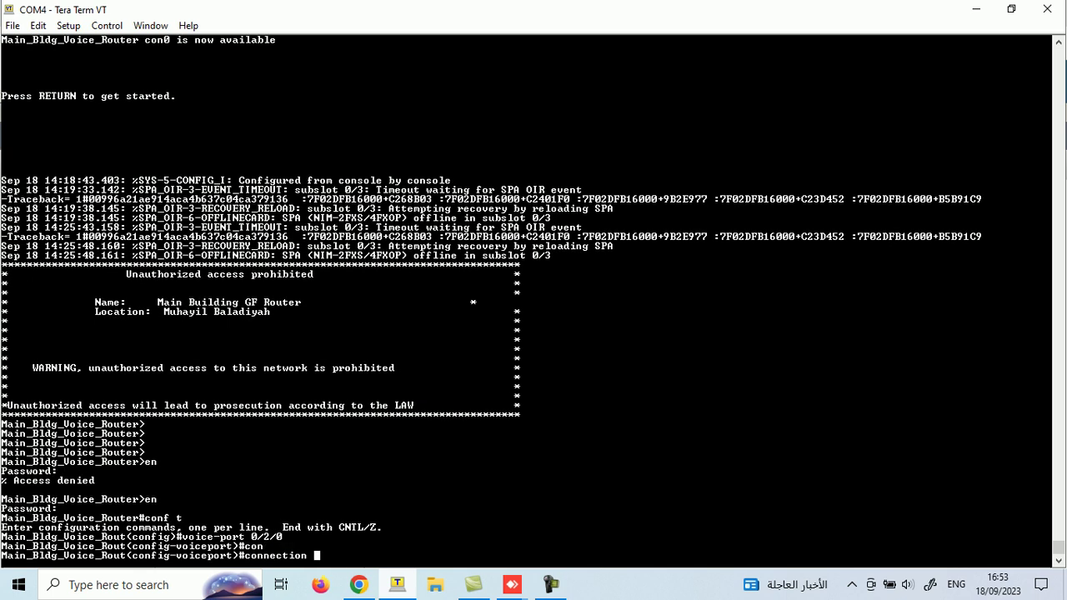
{"action": "key", "text": "Tab"}
{"action": "type", "text": "o"}
{"action": "key", "text": "Tab"}
{"action": "type", "text": "2173"}
{"action": "key", "text": "Return"}
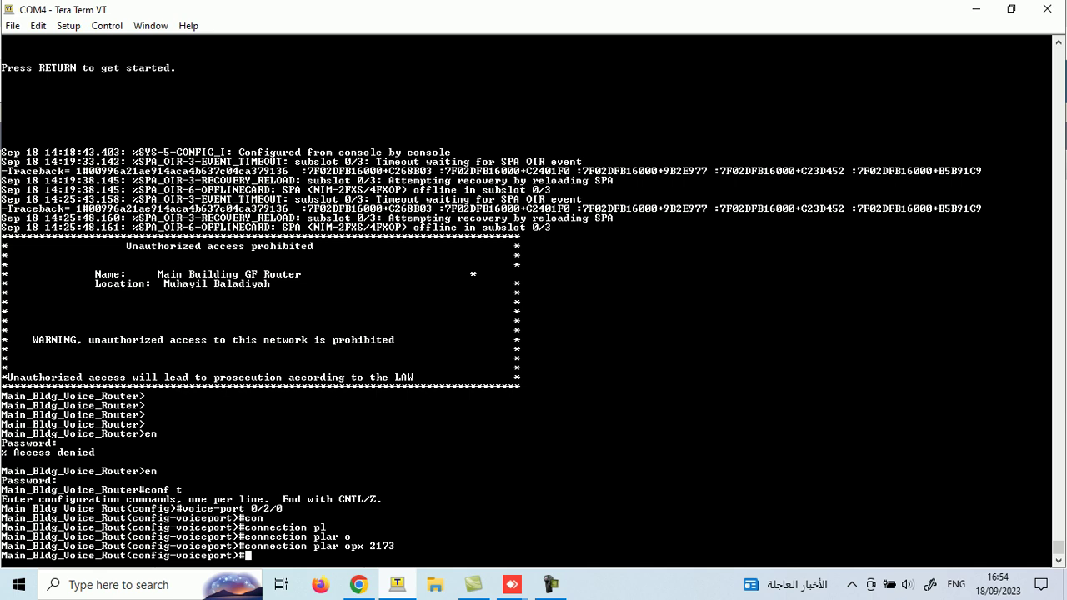
{"action": "mouse_move", "coordinate": [358, 585]}
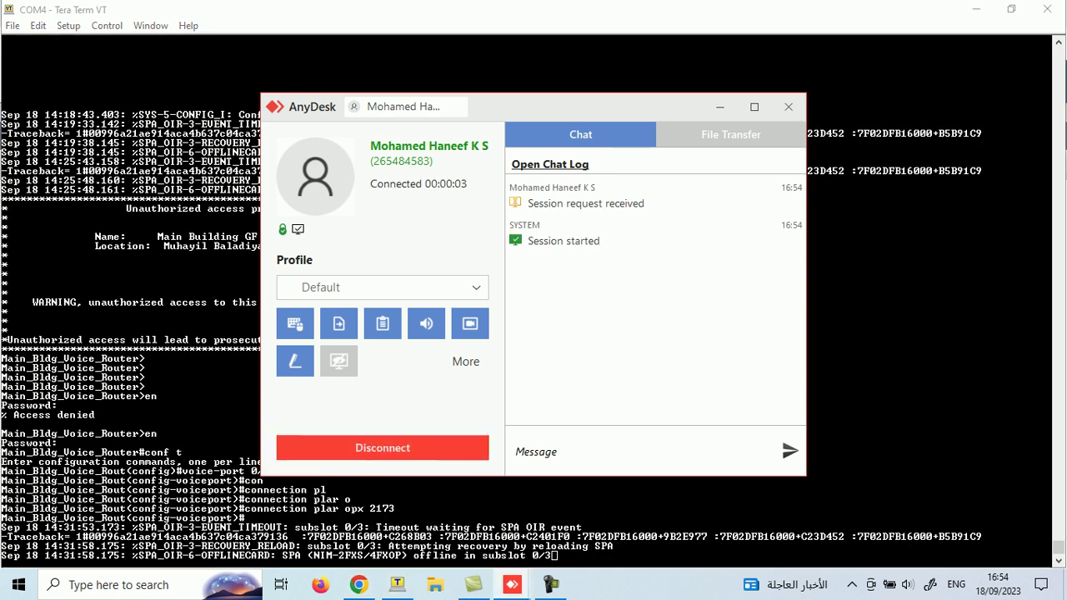
- Set the incoming AnyDesk session's profile to Full Access and switch back to Chrome
{"action": "left_click", "coordinate": [382, 287]}
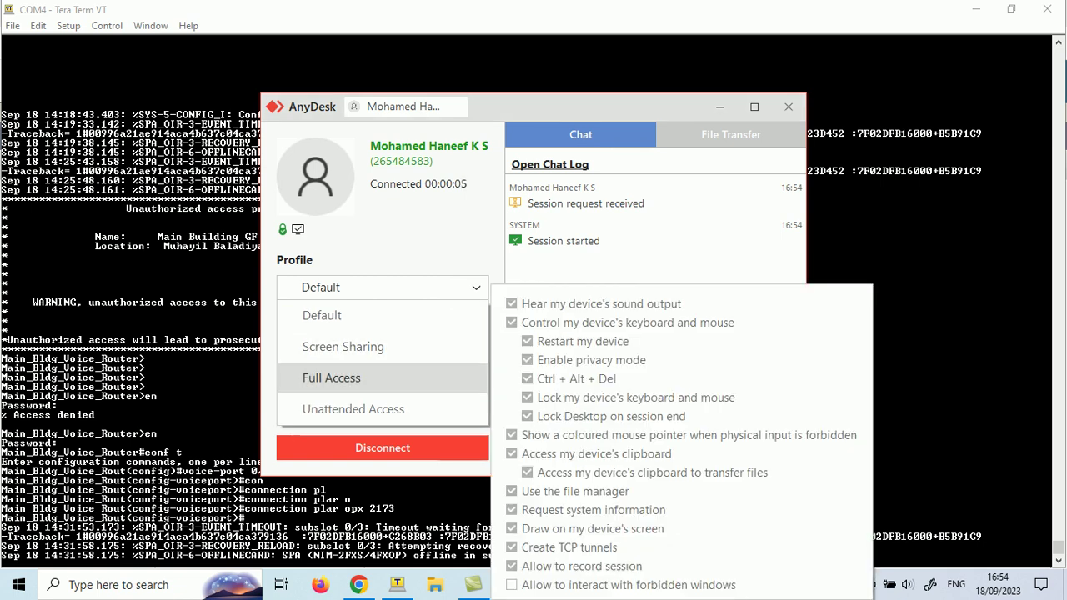
{"action": "left_click", "coordinate": [331, 377]}
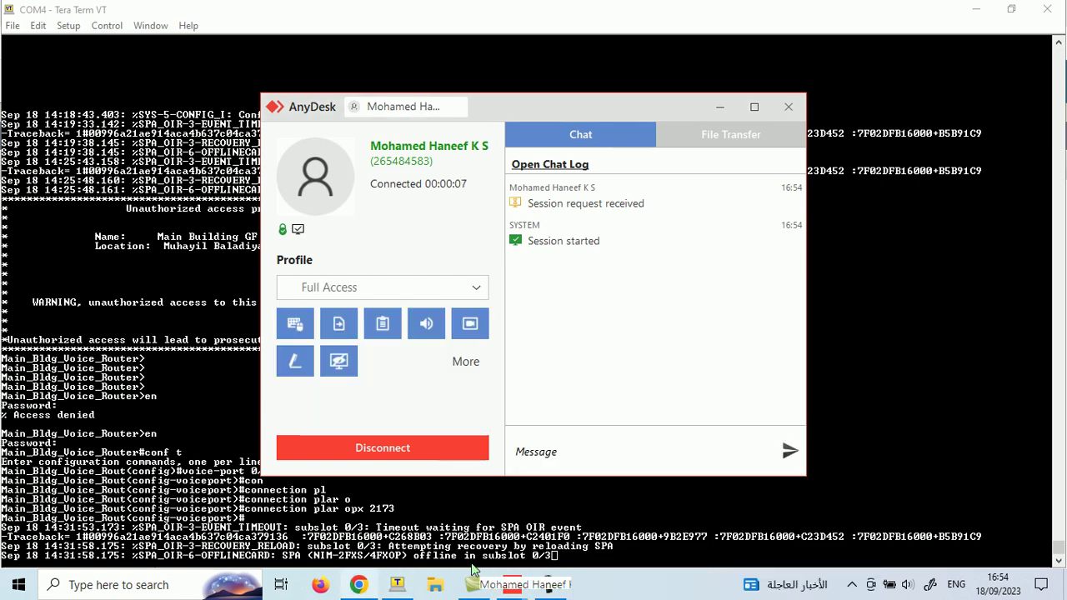
{"action": "key", "text": "alt+Tab"}
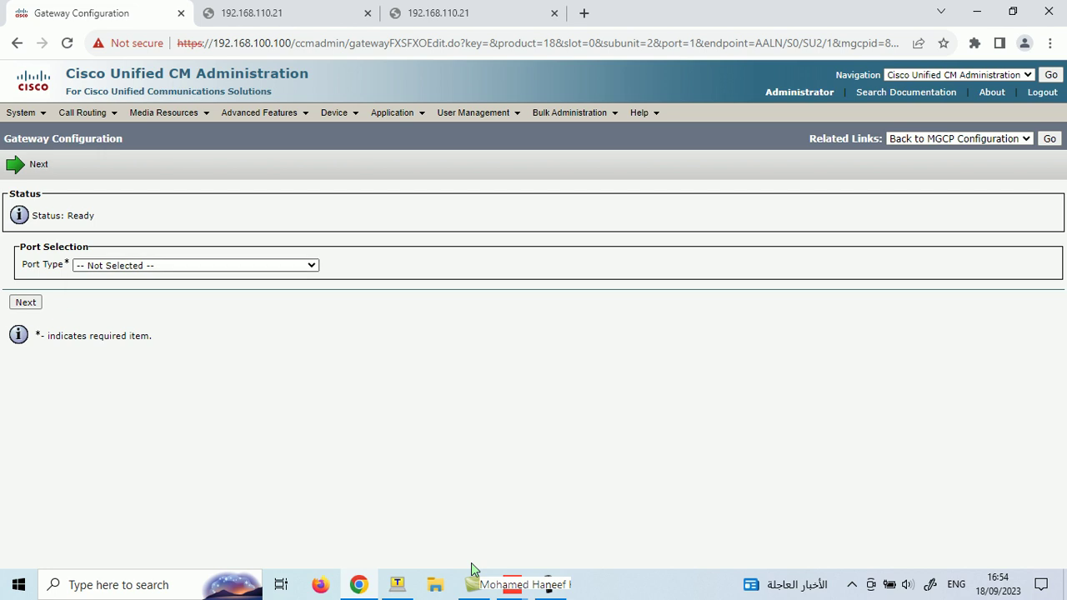
- Choose Ground Start as port 0/2/1's type and continue to the port form
{"action": "key", "text": "alt+Down"}
{"action": "key", "text": "Down"}
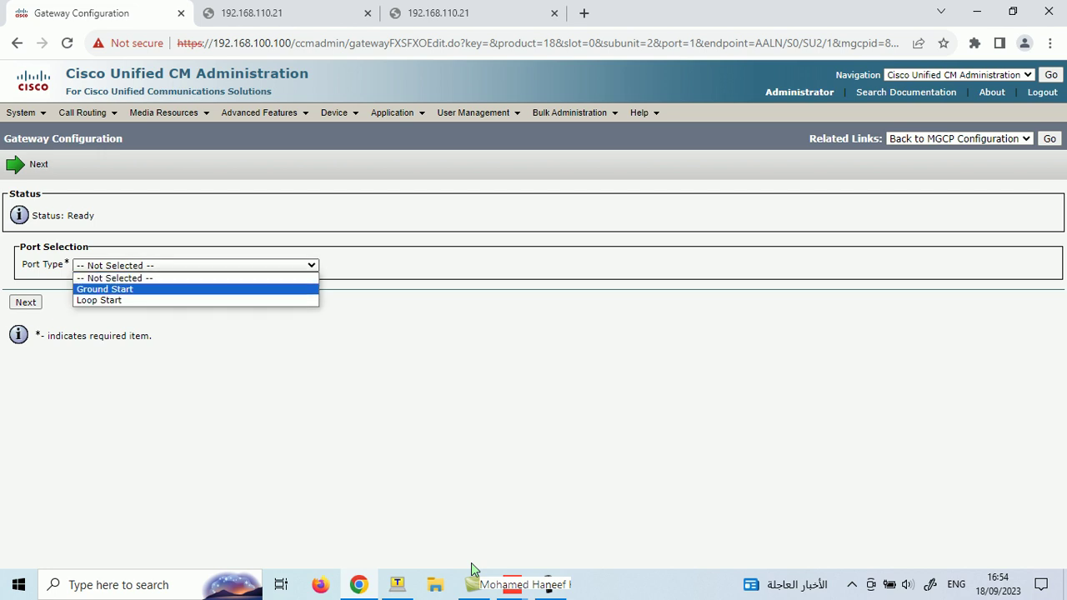
{"action": "key", "text": "Return"}
{"action": "key", "text": "Tab"}
{"action": "key", "text": "Return"}
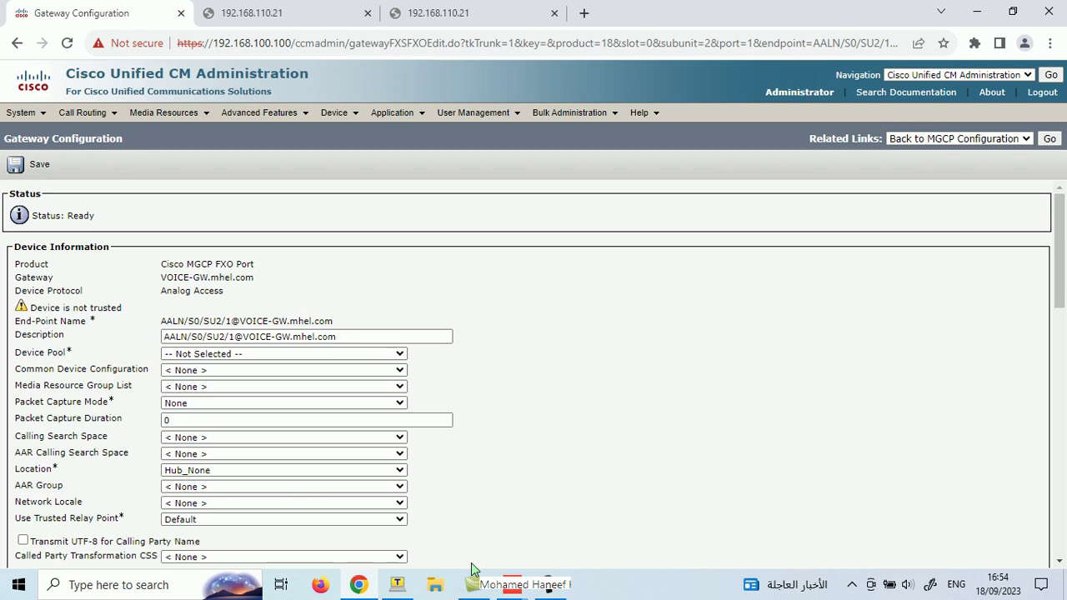
- Enter attendant DN 2700 and try saving, dismissing the missing device pool warning
{"action": "key", "text": "Page_Down"}
{"action": "key", "text": "Page_Down"}
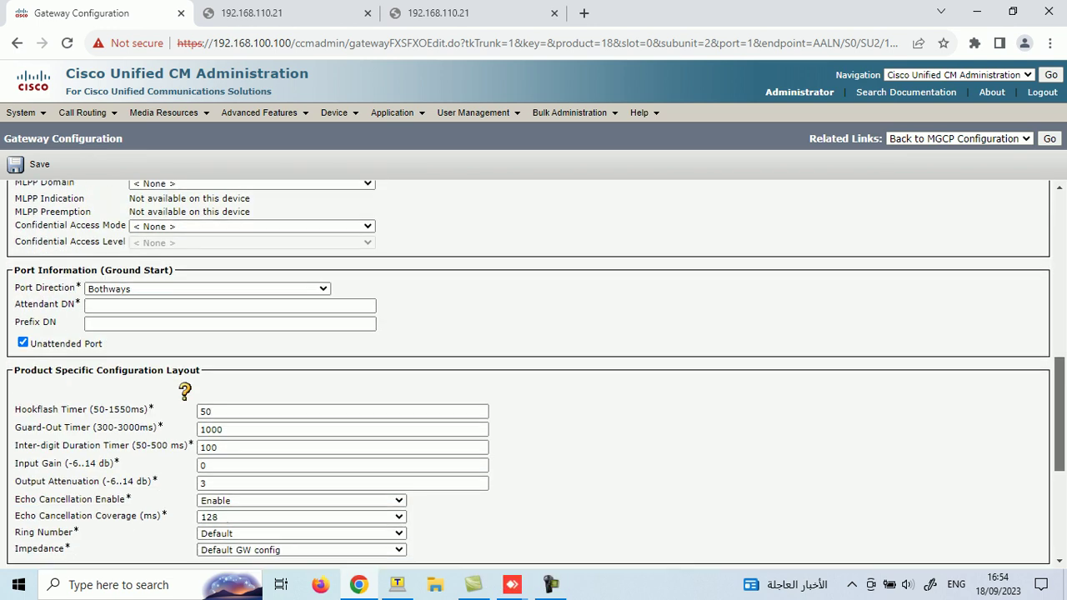
{"action": "left_click", "coordinate": [230, 268]}
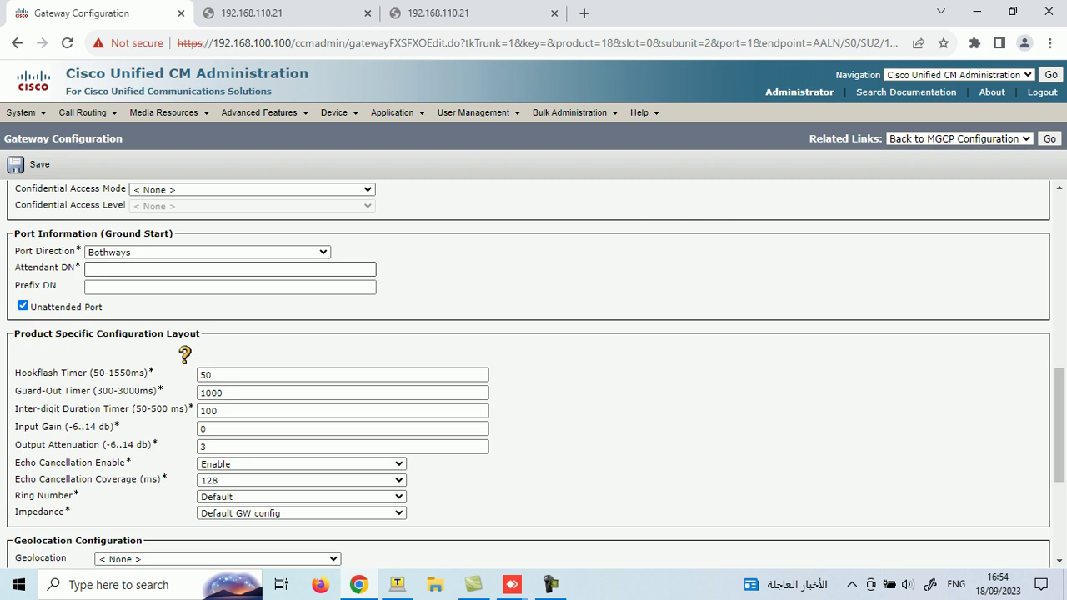
{"action": "type", "text": "2700"}
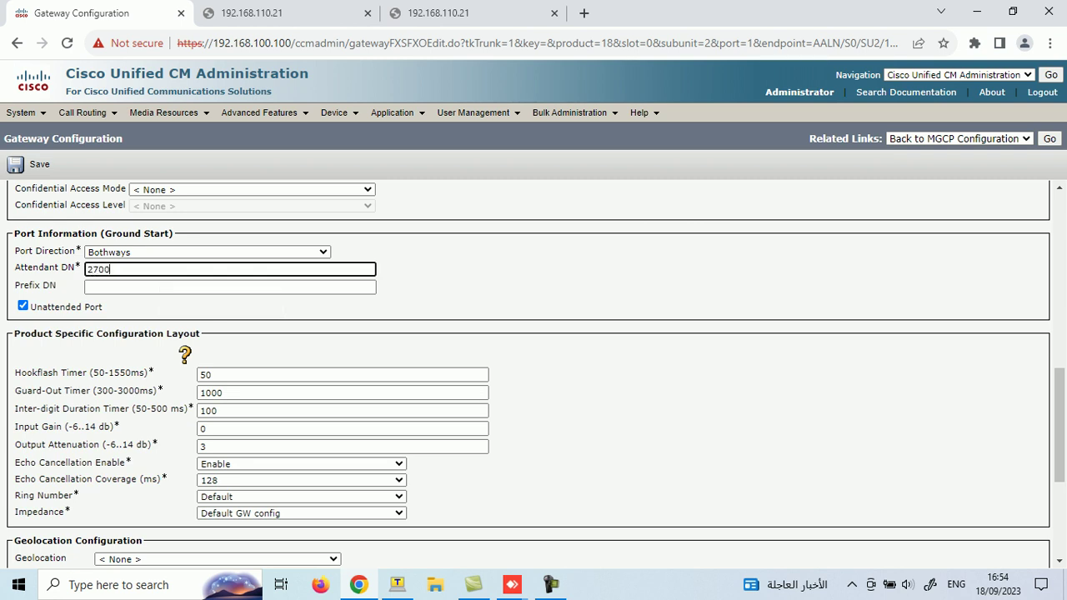
{"action": "scroll", "coordinate": [534, 375], "scroll_direction": "down", "scroll_amount": 1}
{"action": "scroll", "coordinate": [533, 375], "scroll_direction": "down", "scroll_amount": 3}
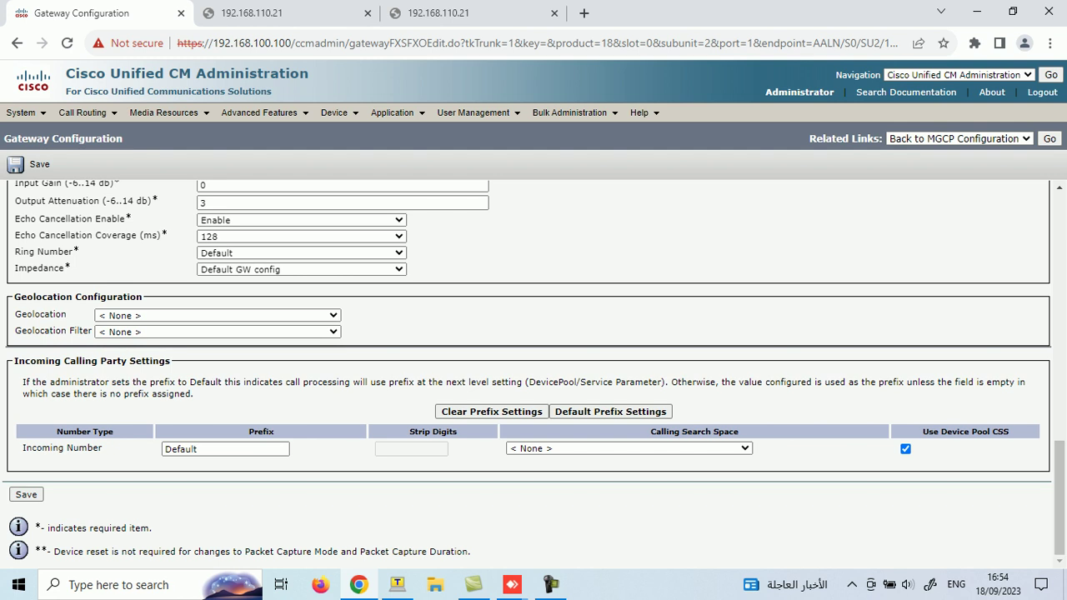
{"action": "left_click", "coordinate": [26, 495]}
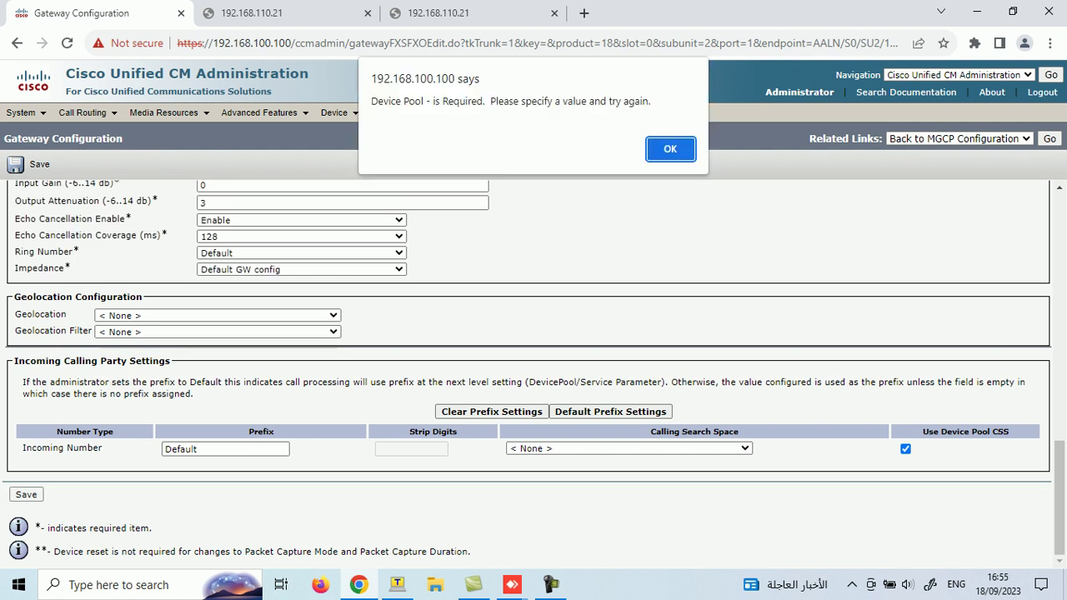
{"action": "key", "text": "Return"}
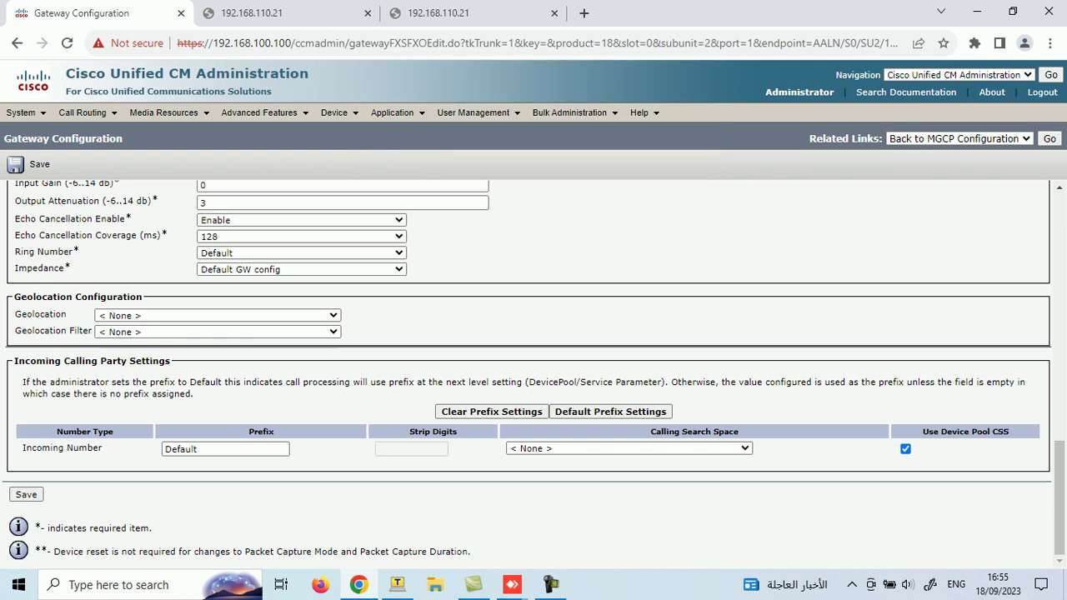
- Set the device pool to Default, save the port, and return to the VOICE-GW gateway
{"action": "scroll", "coordinate": [533, 375], "scroll_direction": "up", "scroll_amount": 3}
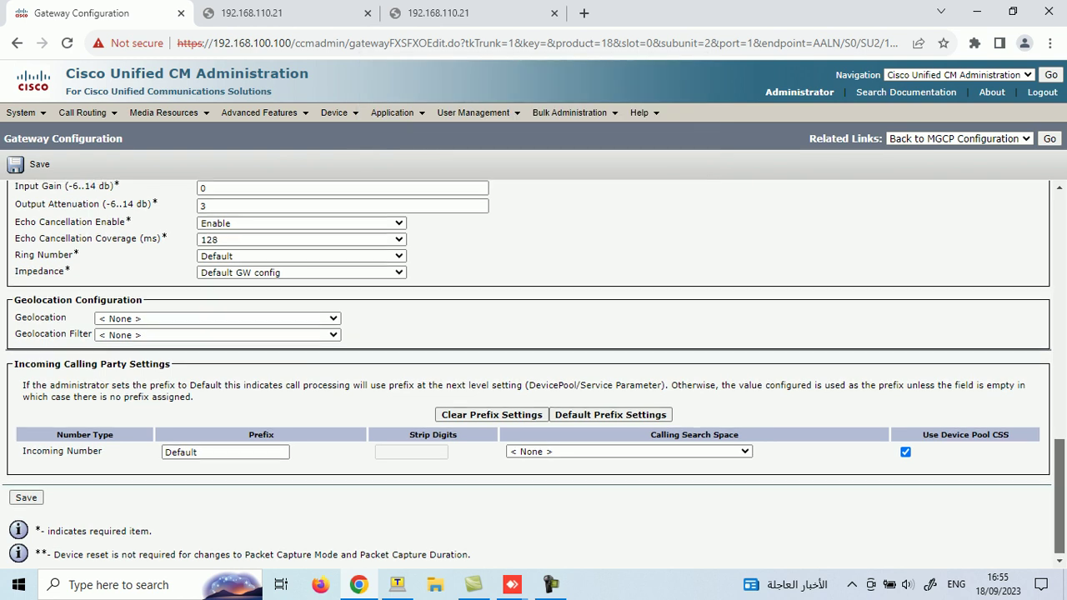
{"action": "scroll", "coordinate": [533, 375], "scroll_direction": "up", "scroll_amount": 1}
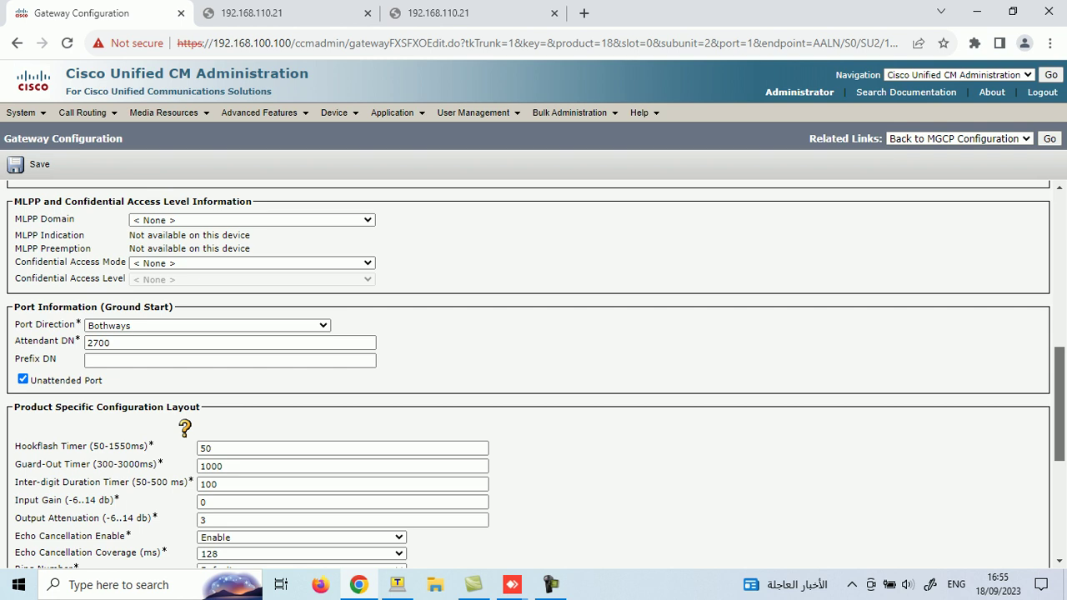
{"action": "scroll", "coordinate": [533, 373], "scroll_direction": "up", "scroll_amount": 1}
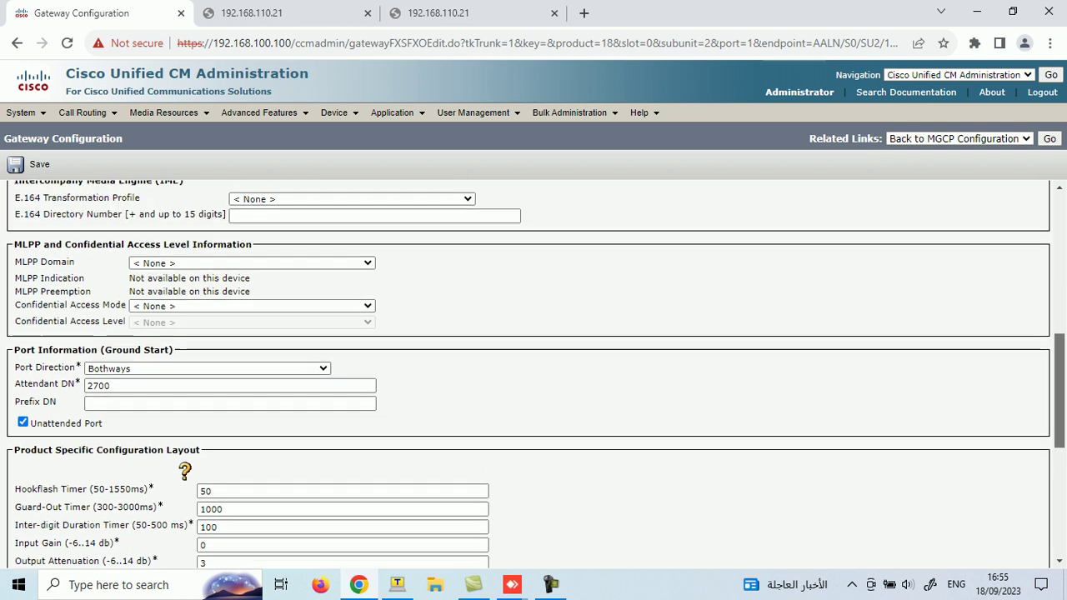
{"action": "scroll", "coordinate": [533, 375], "scroll_direction": "up", "scroll_amount": 2}
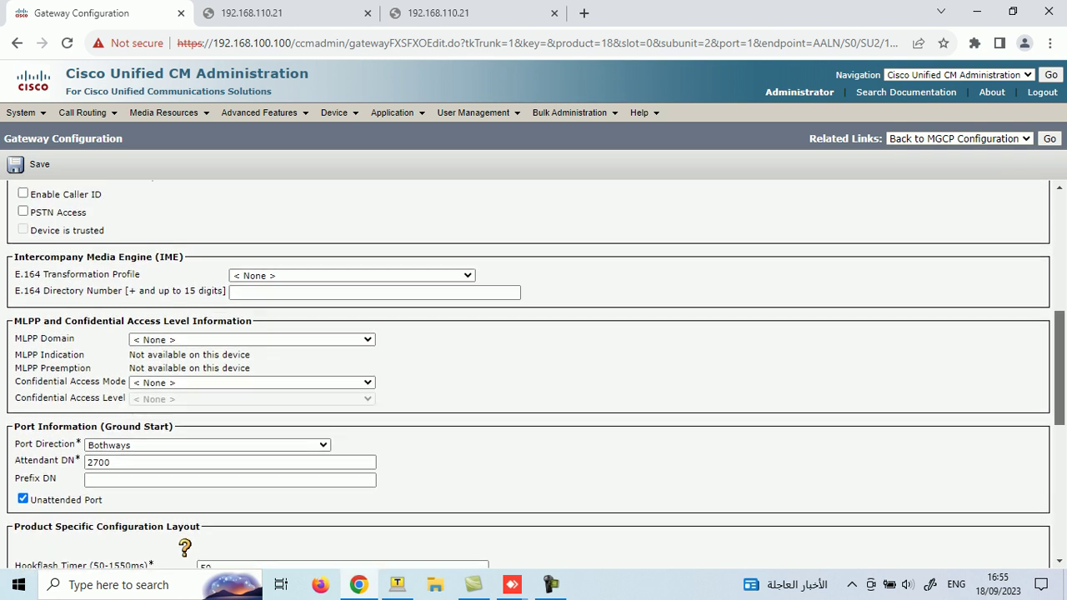
{"action": "scroll", "coordinate": [534, 375], "scroll_direction": "up", "scroll_amount": 2}
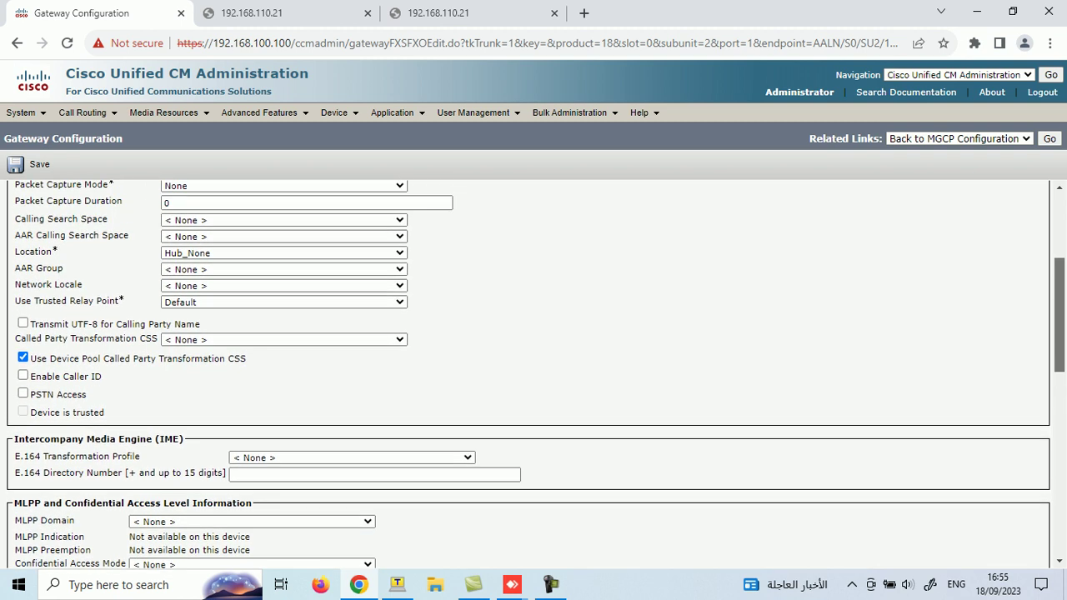
{"action": "scroll", "coordinate": [533, 375], "scroll_direction": "up", "scroll_amount": 1}
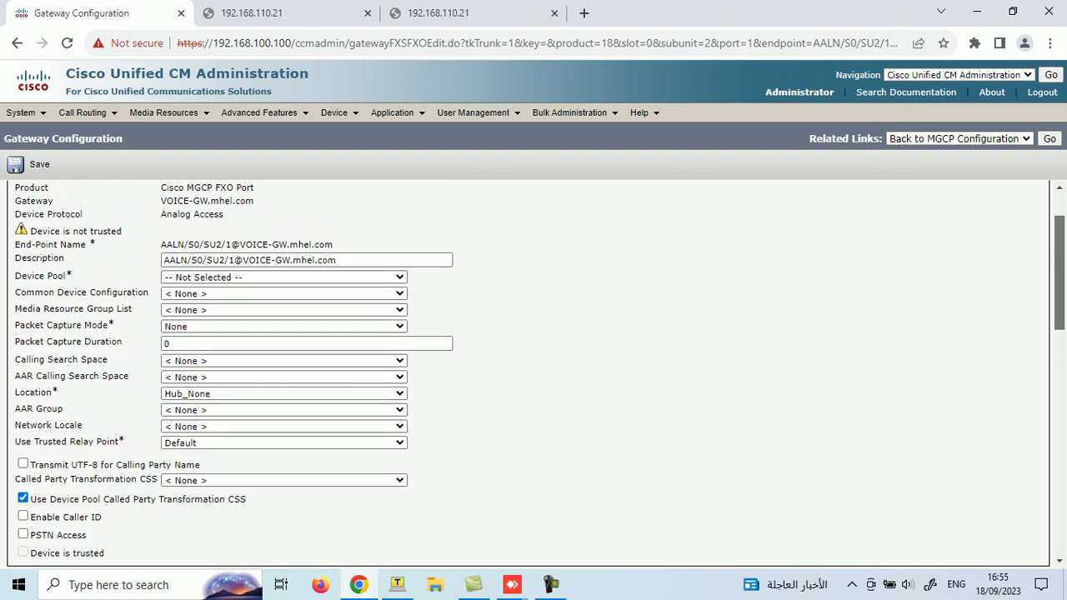
{"action": "left_click", "coordinate": [283, 276]}
{"action": "left_click", "coordinate": [284, 300]}
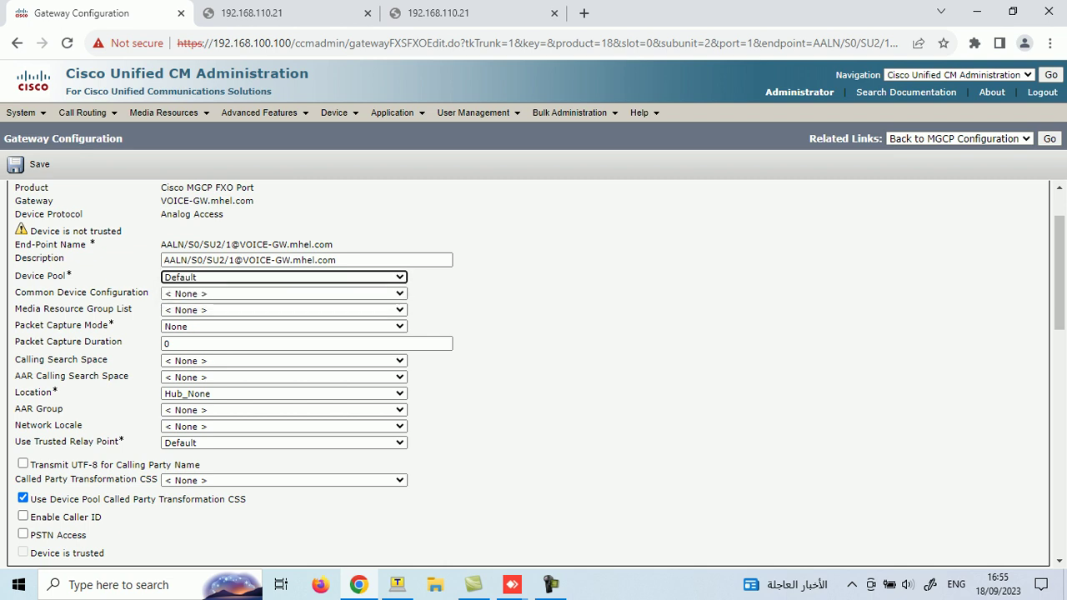
{"action": "left_click", "coordinate": [33, 165]}
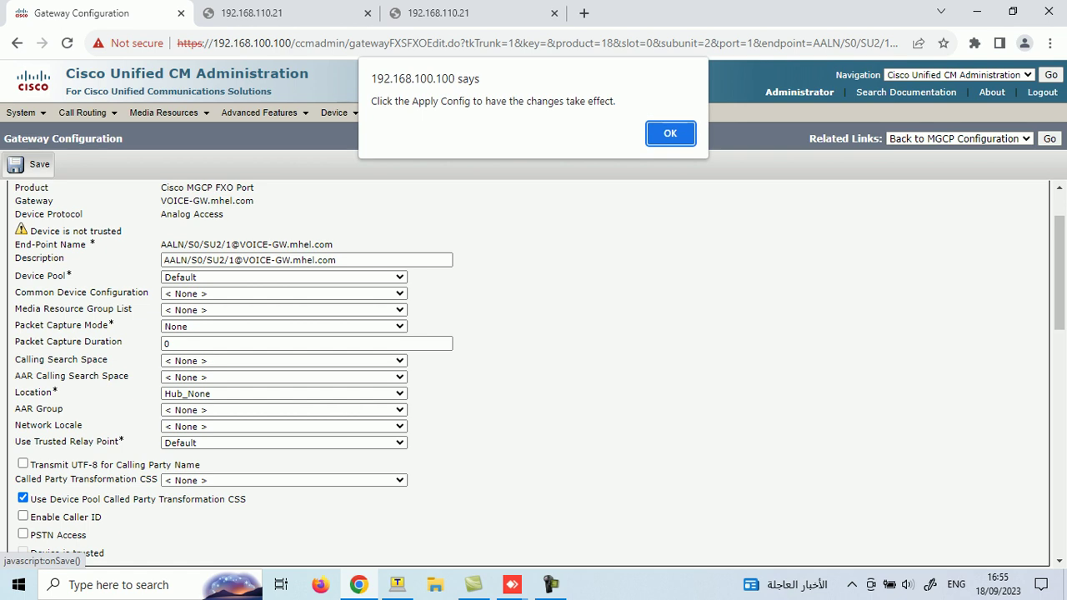
{"action": "key", "text": "Return"}
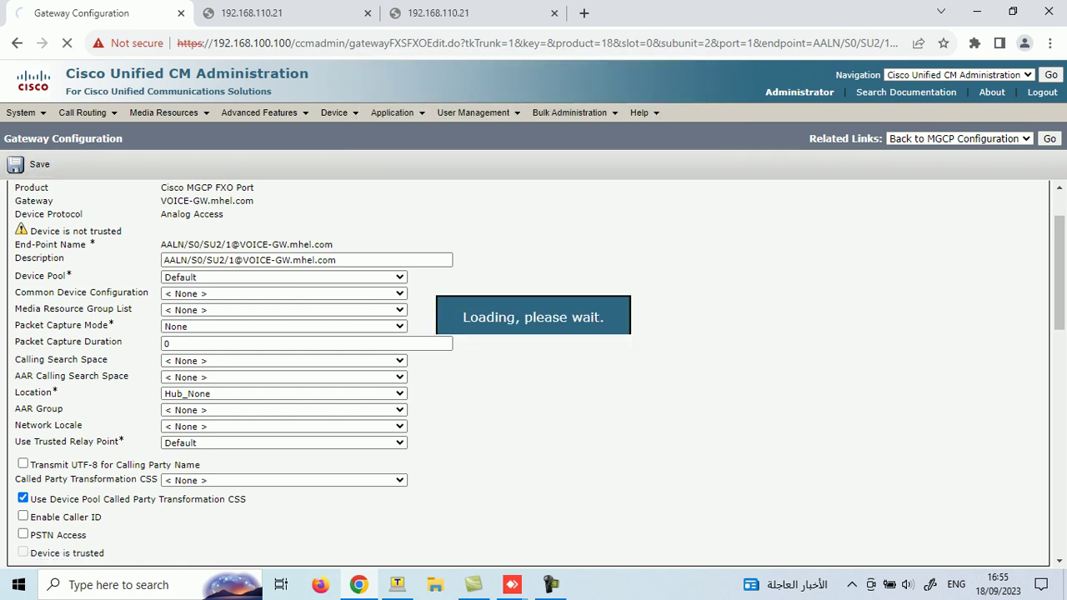
{"action": "left_click", "coordinate": [33, 164]}
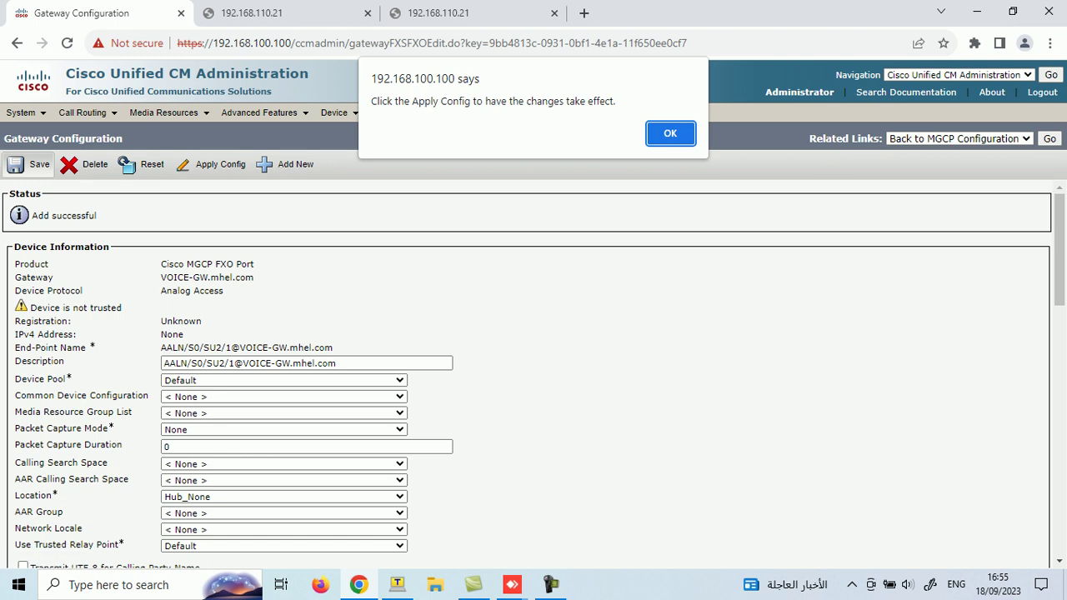
{"action": "key", "text": "Return"}
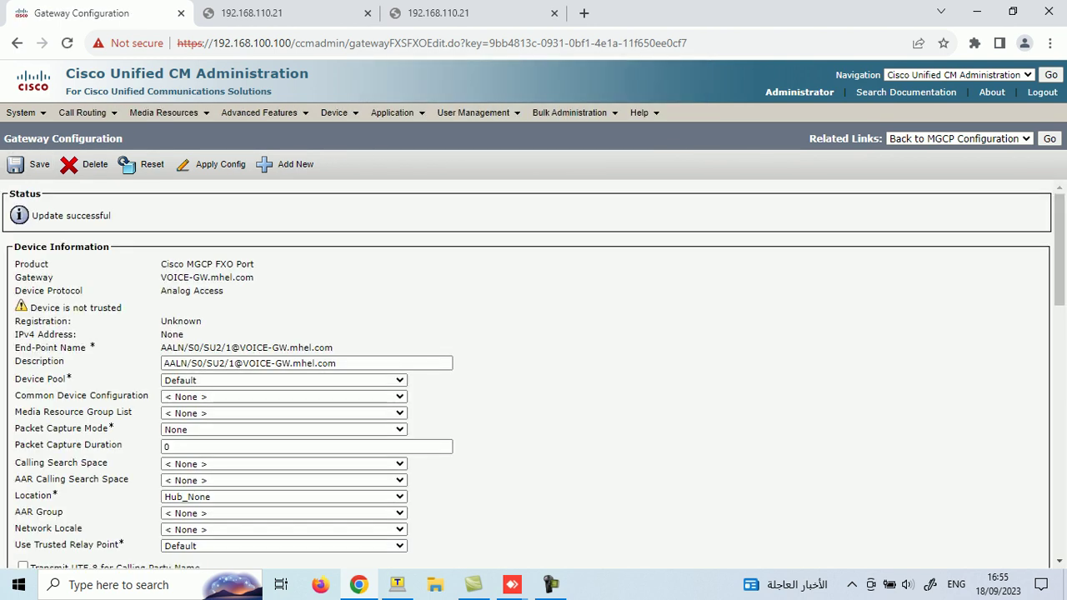
{"action": "left_click", "coordinate": [1050, 138]}
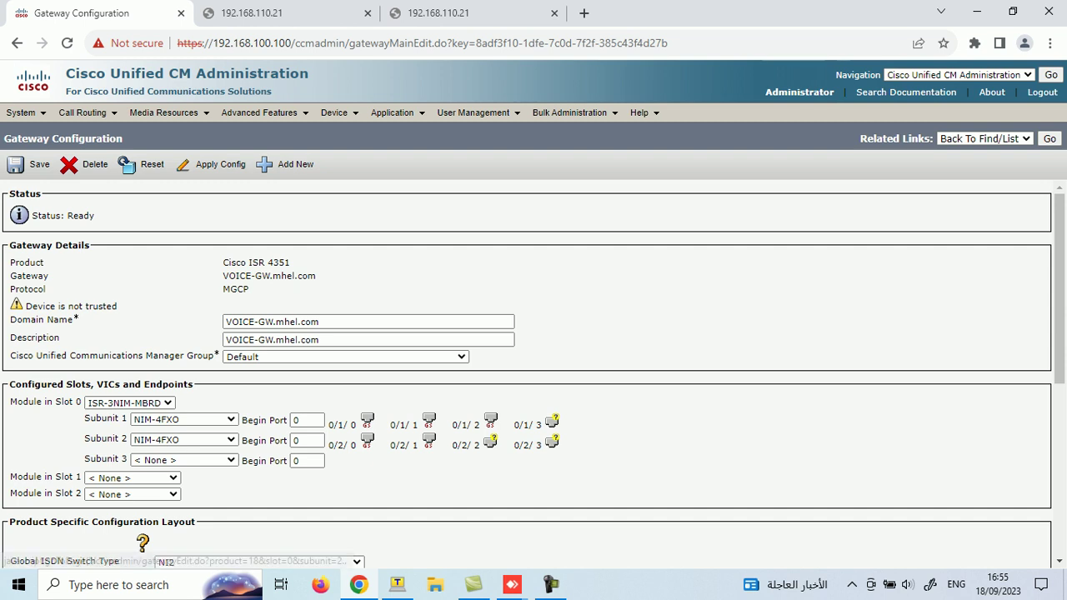
- Start a new port on endpoint 0/2/2 with port type Ground Start
{"action": "left_click", "coordinate": [490, 442]}
{"action": "left_click", "coordinate": [196, 265]}
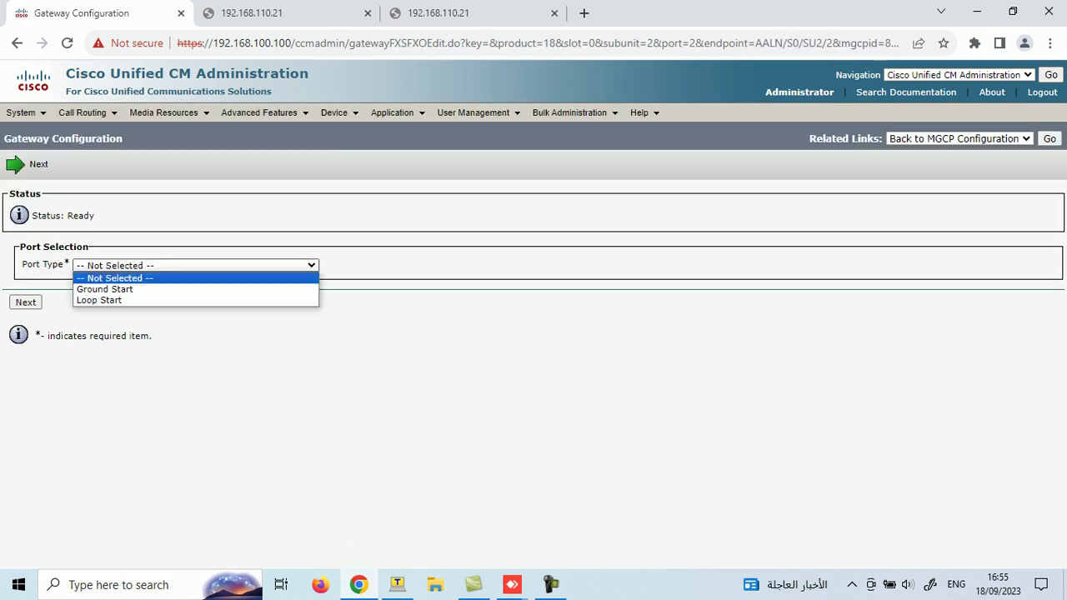
{"action": "left_click", "coordinate": [195, 300]}
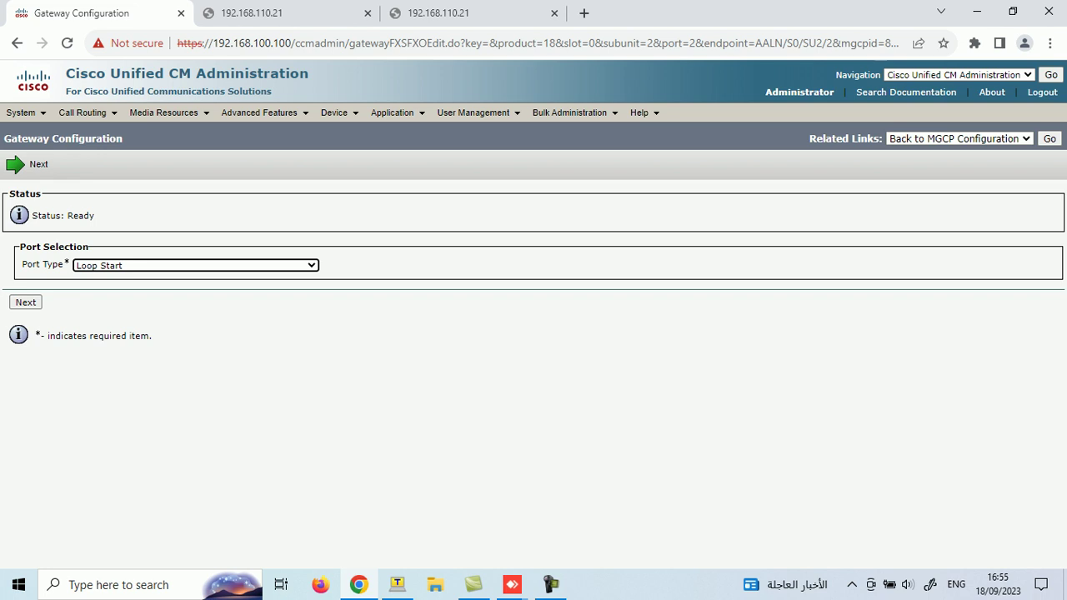
{"action": "left_click", "coordinate": [196, 265]}
{"action": "left_click", "coordinate": [104, 288]}
{"action": "left_click", "coordinate": [25, 301]}
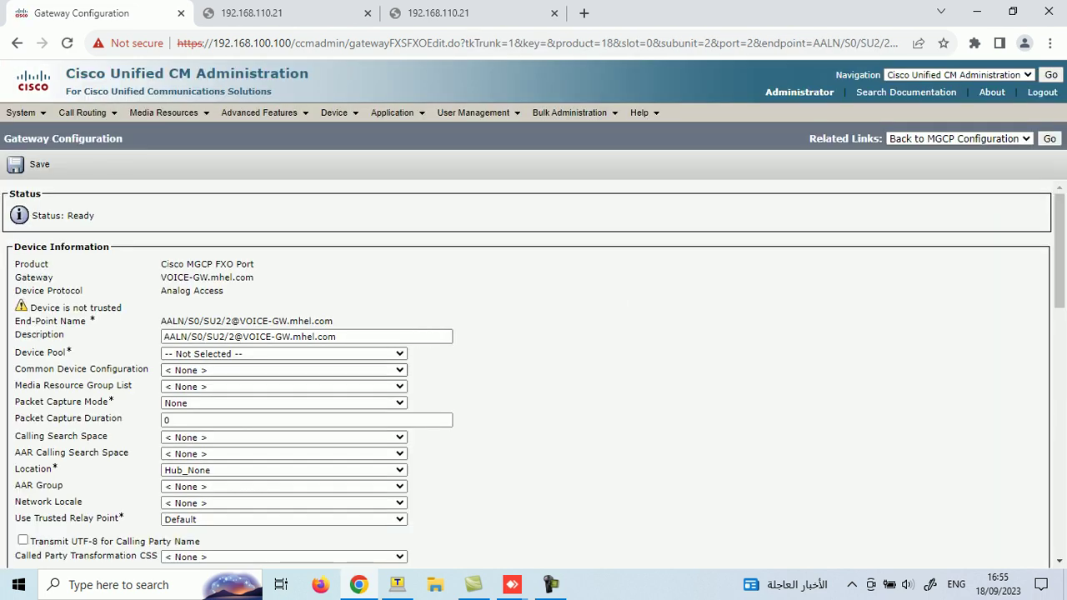
- Set device pool Default and attendant DN 2173, then save the port
{"action": "left_click", "coordinate": [283, 353]}
{"action": "left_click", "coordinate": [180, 376]}
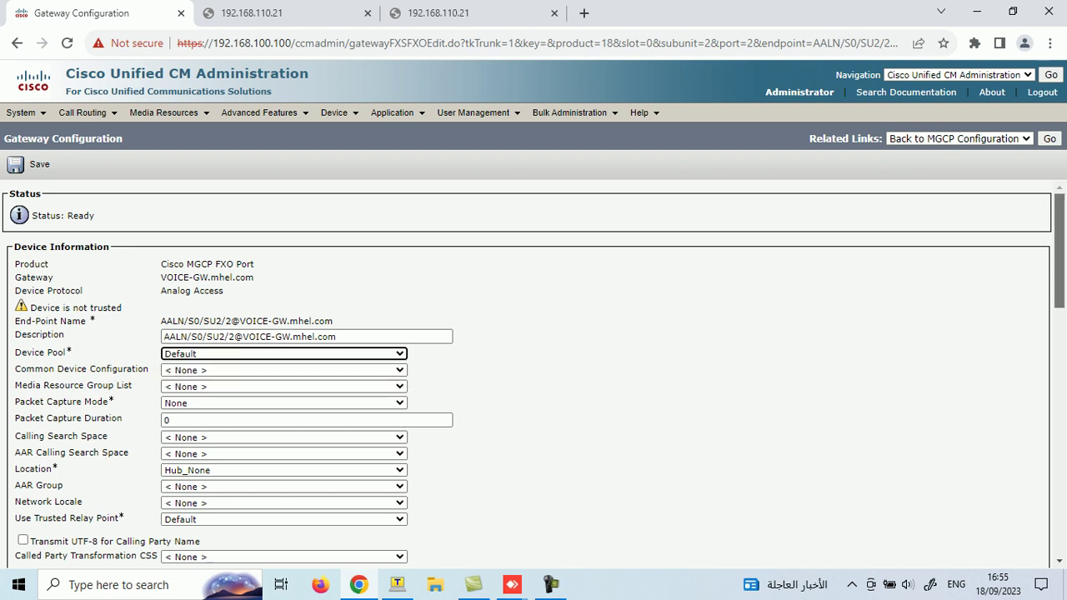
{"action": "scroll", "coordinate": [533, 375], "scroll_direction": "down", "scroll_amount": 10}
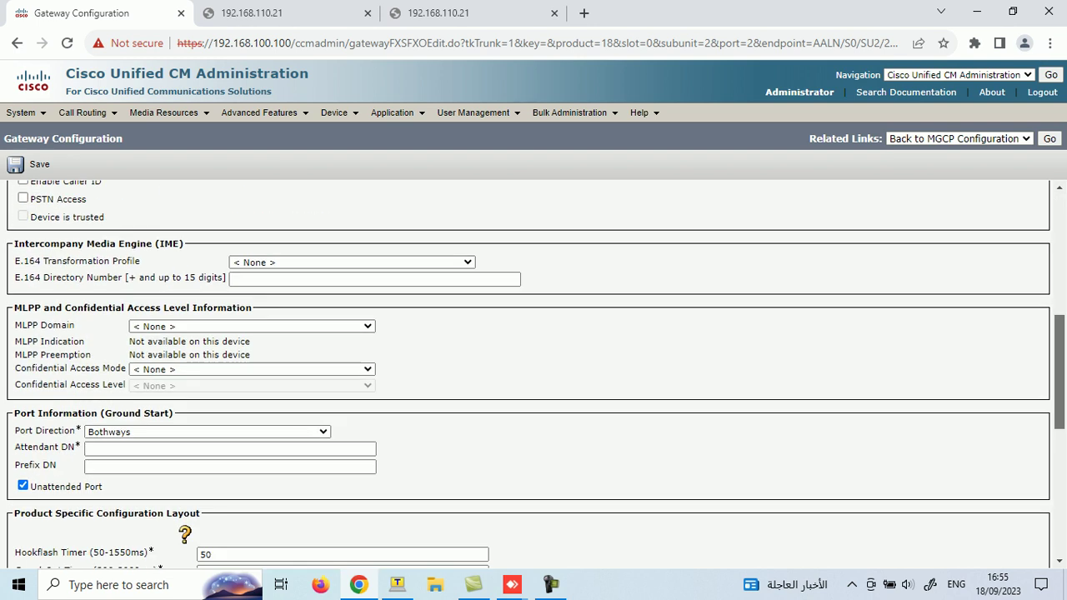
{"action": "scroll", "coordinate": [533, 375], "scroll_direction": "down", "scroll_amount": 1}
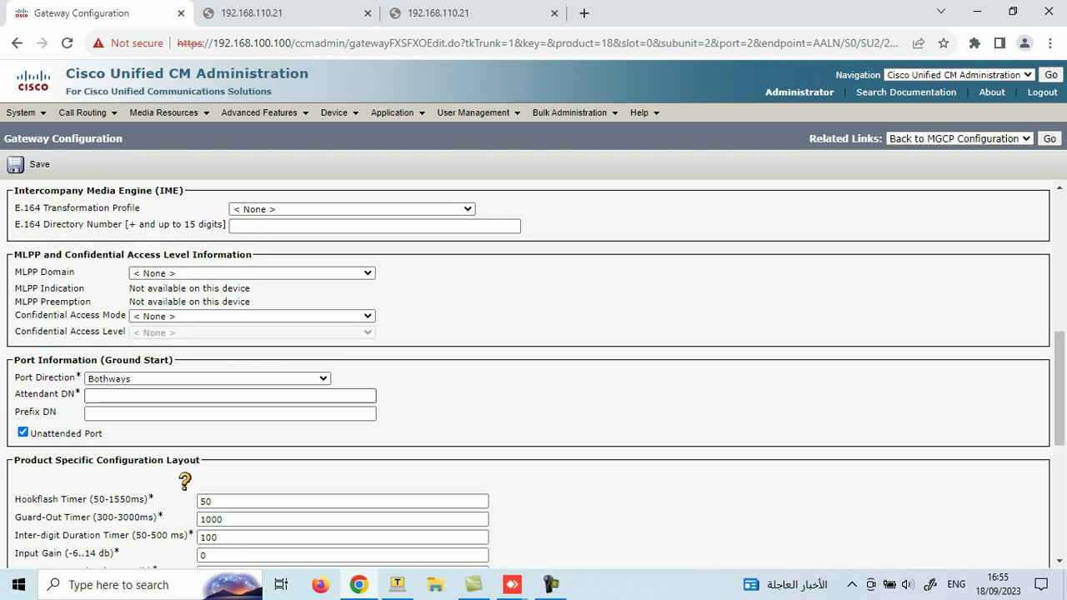
{"action": "left_click", "coordinate": [225, 395]}
{"action": "key", "text": "Up"}
{"action": "key", "text": "Return"}
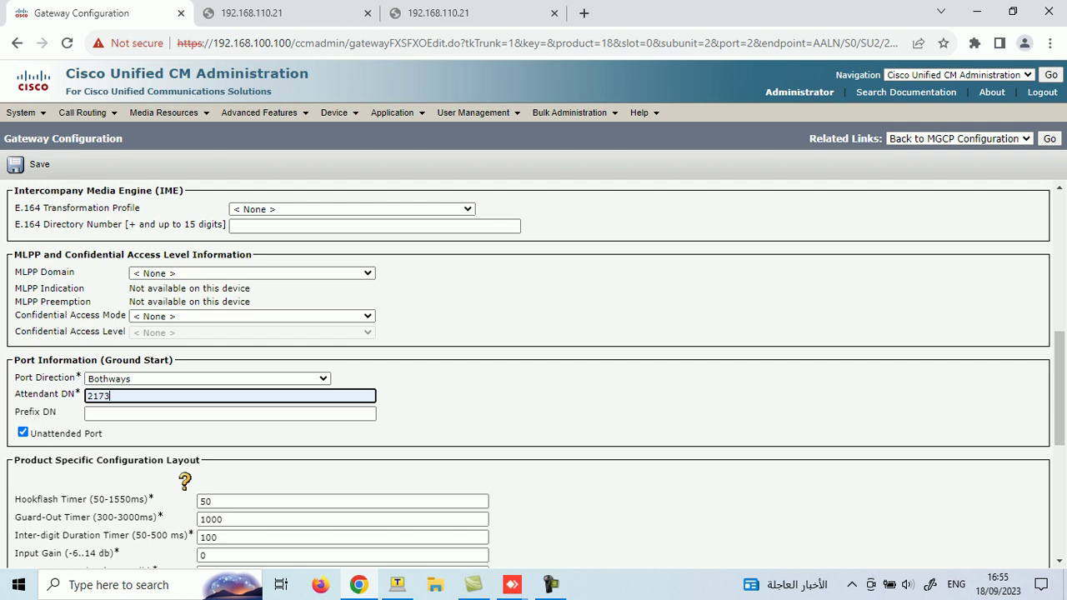
{"action": "scroll", "coordinate": [533, 375], "scroll_direction": "down", "scroll_amount": 7}
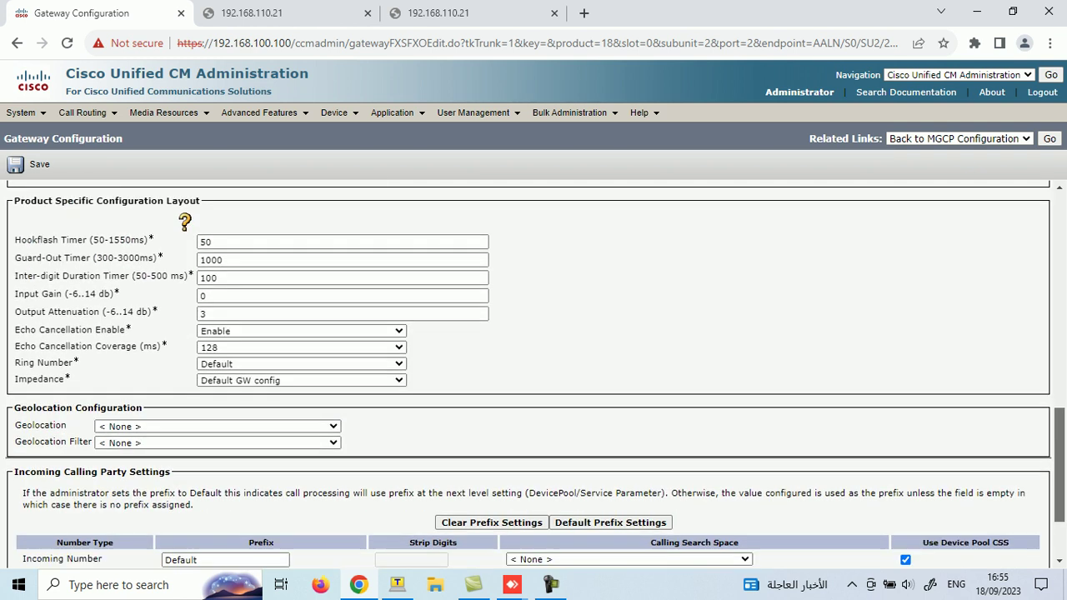
{"action": "left_click", "coordinate": [25, 494]}
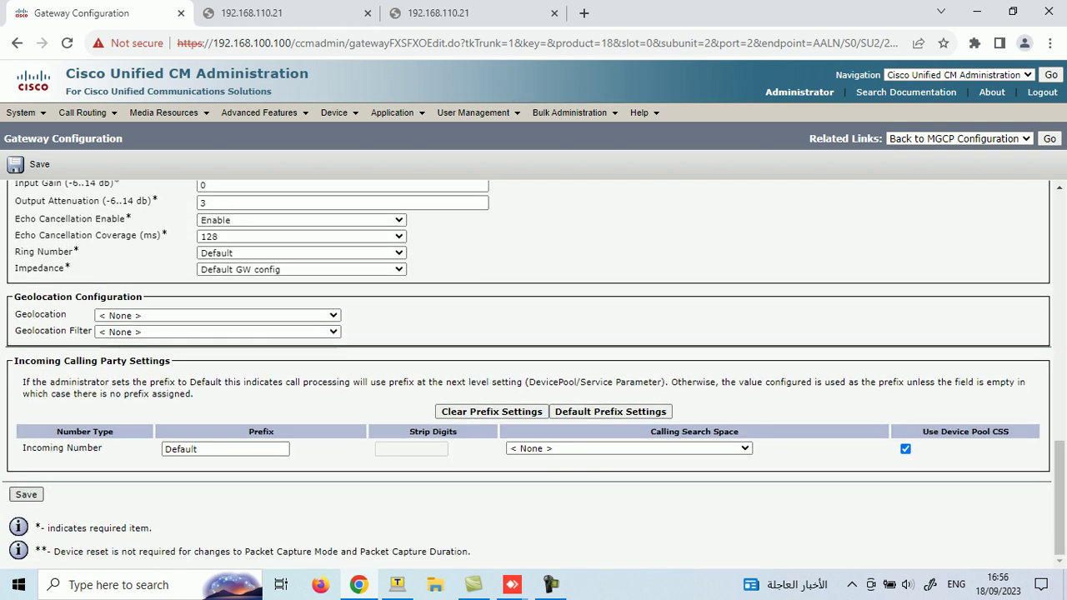
{"action": "key", "text": "Return"}
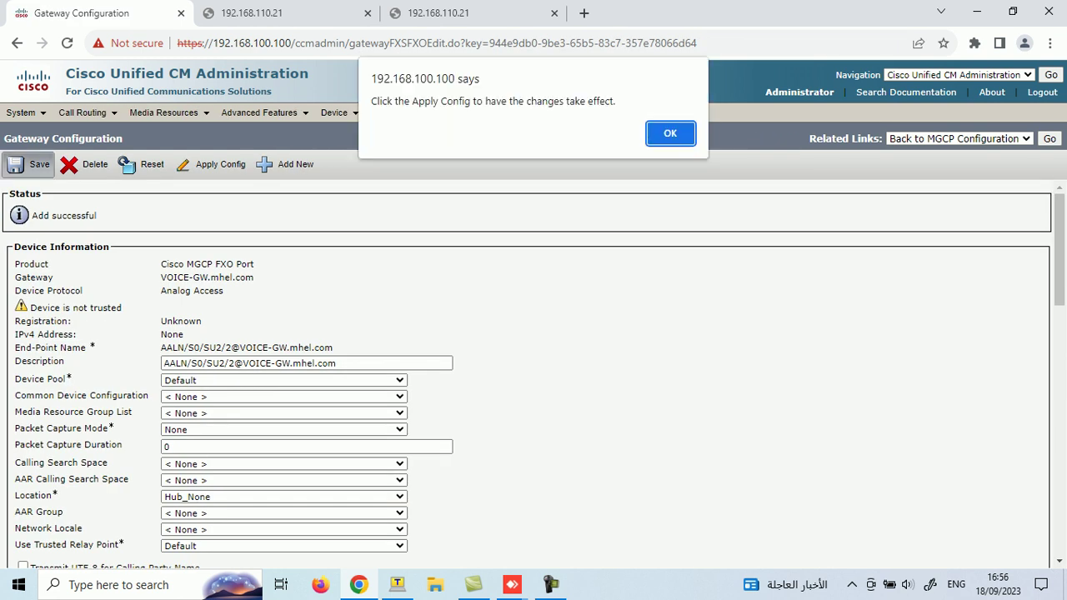
- Restart port AALN/S0/SU2/2 and return to the VOICE-GW gateway page
{"action": "key", "text": "Return"}
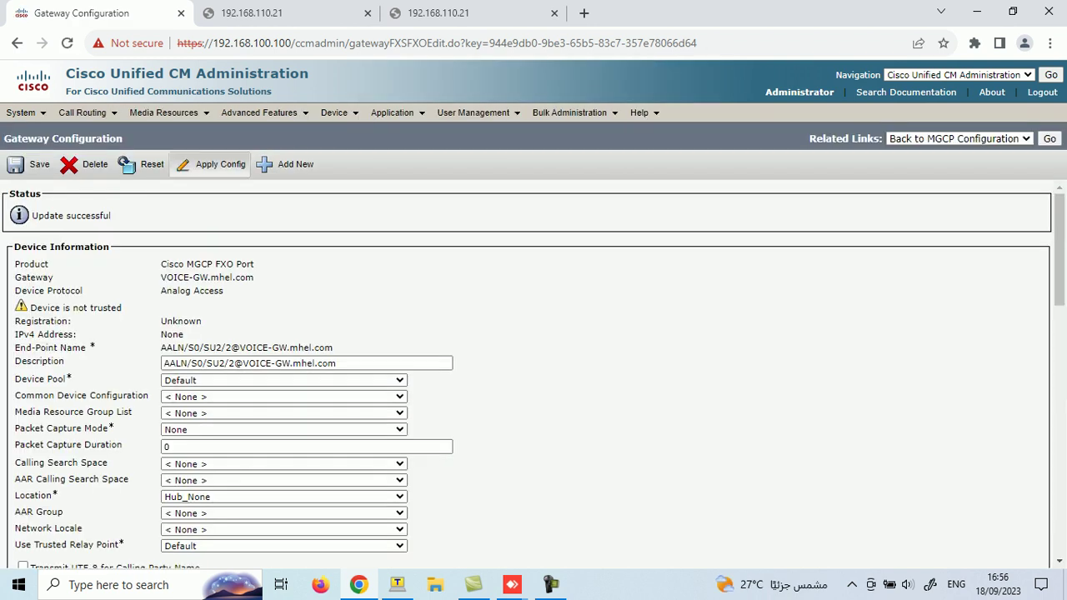
{"action": "left_click", "coordinate": [142, 164]}
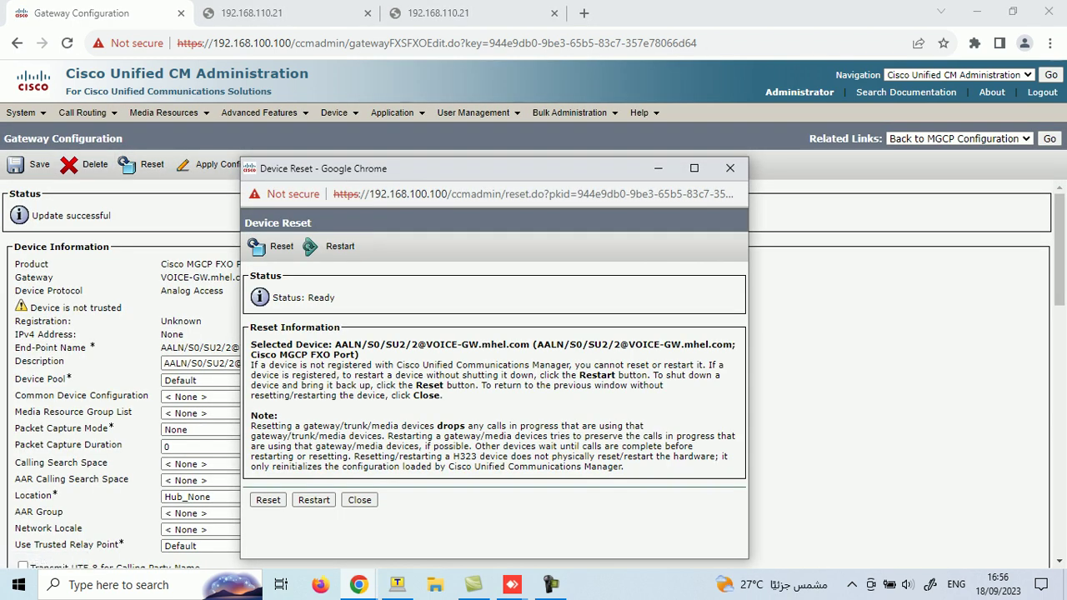
{"action": "left_click", "coordinate": [313, 499]}
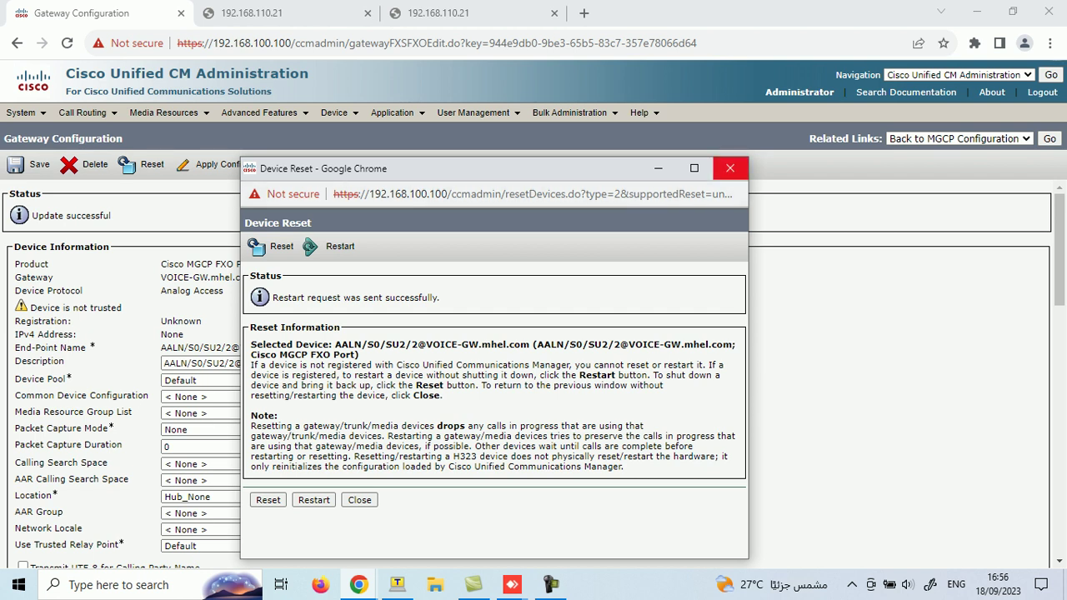
{"action": "left_click", "coordinate": [729, 168]}
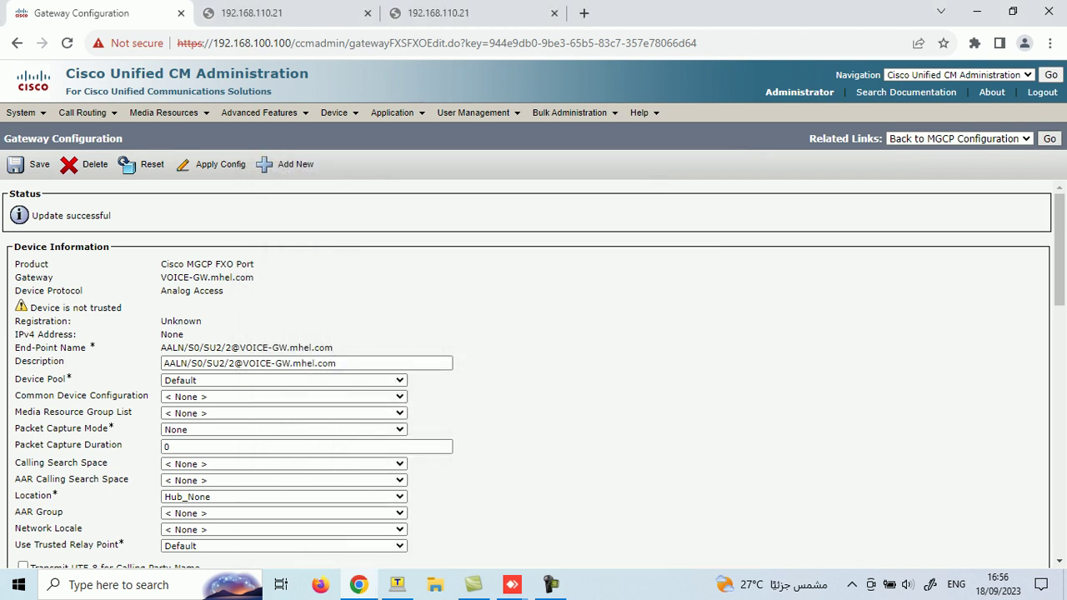
{"action": "left_click", "coordinate": [1049, 138]}
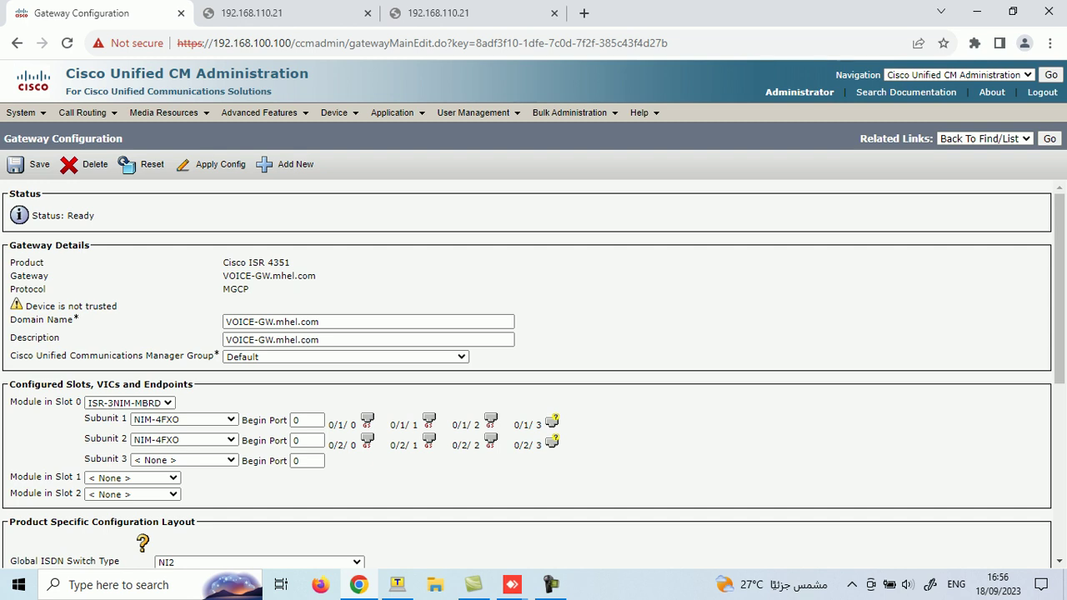
- Restart port AALN/S0/SU2/0 and return to the VOICE-GW gateway page
{"action": "left_click", "coordinate": [367, 439]}
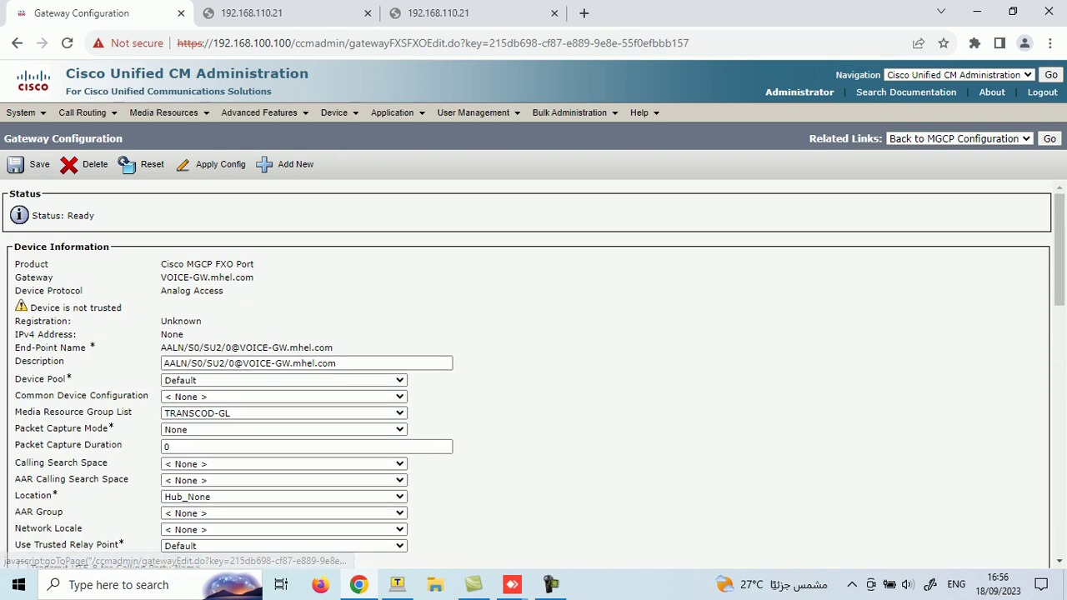
{"action": "left_click", "coordinate": [145, 164]}
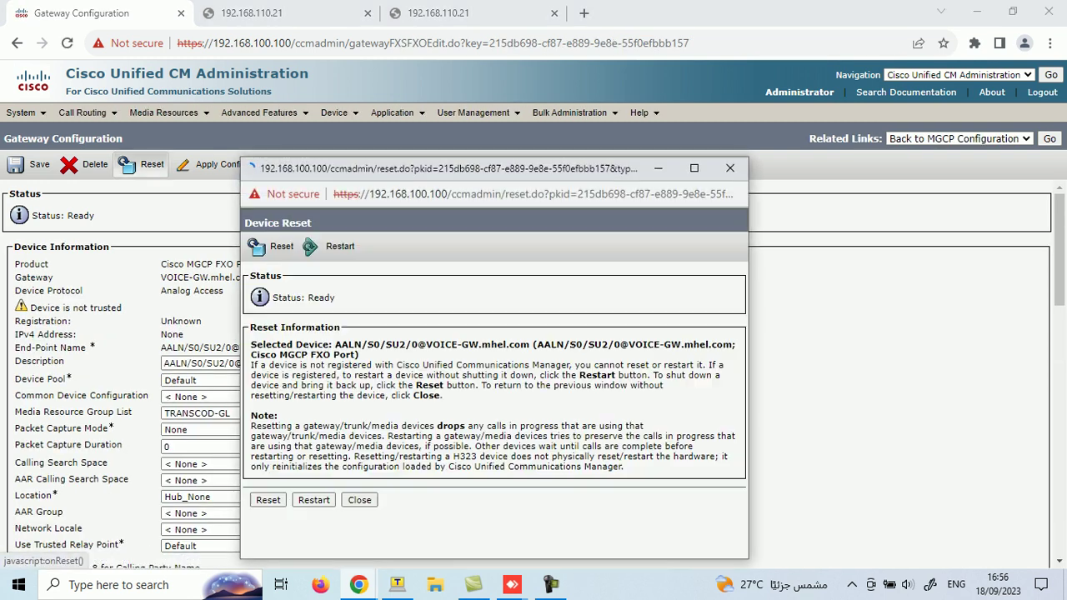
{"action": "left_click", "coordinate": [334, 246]}
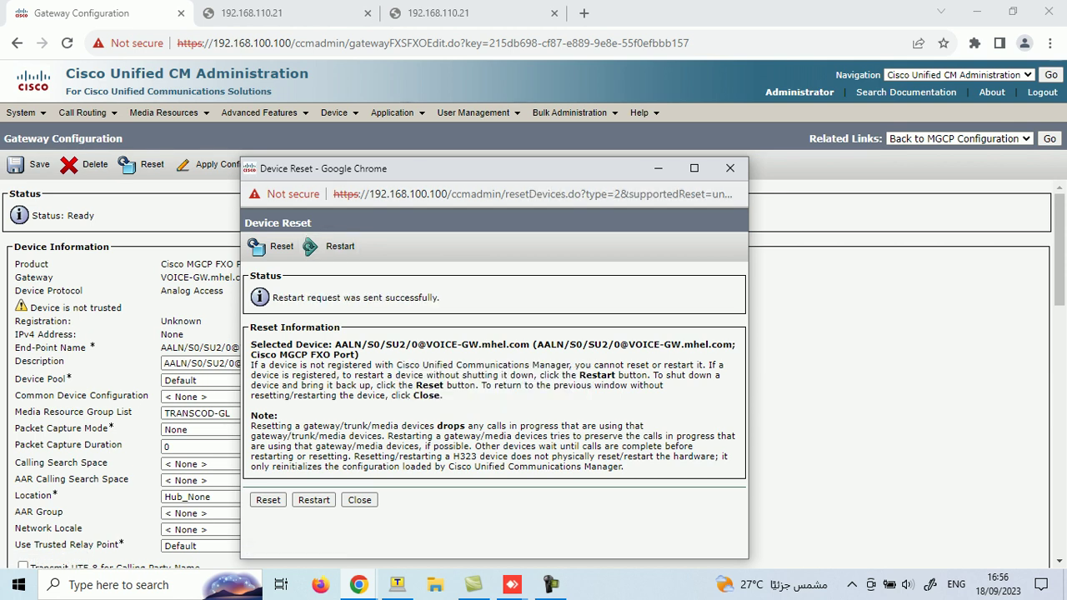
{"action": "left_click", "coordinate": [730, 168]}
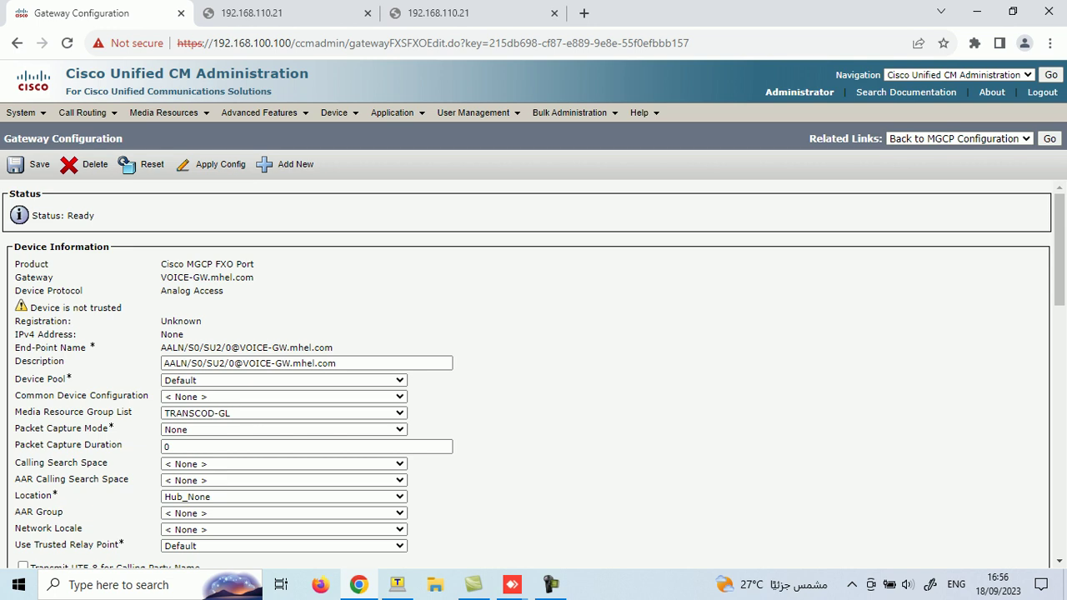
{"action": "left_click", "coordinate": [1049, 139]}
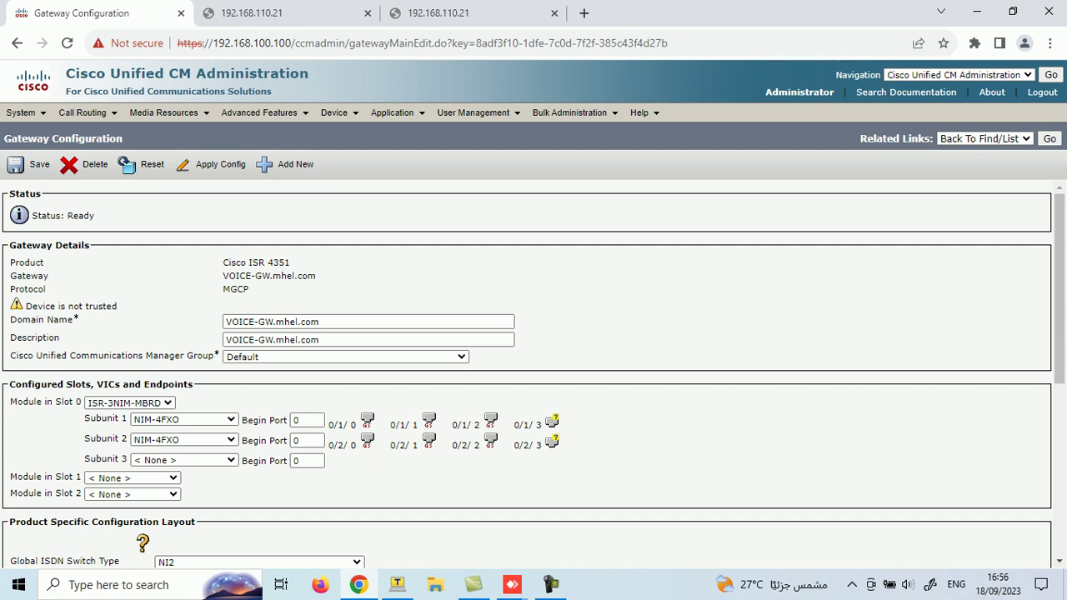
{"action": "left_click", "coordinate": [490, 418]}
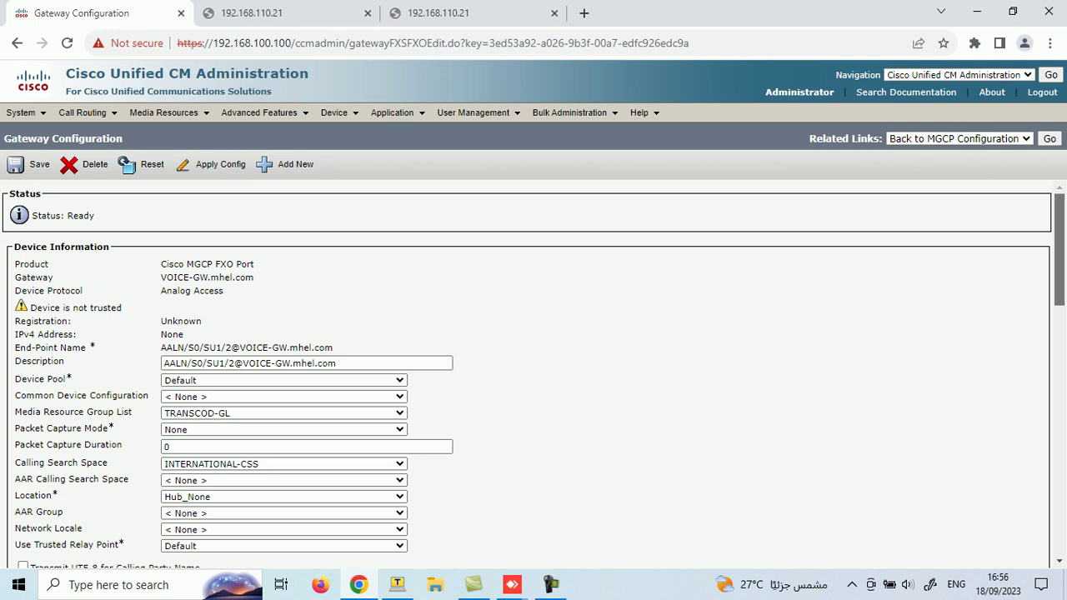
{"action": "scroll", "coordinate": [533, 374], "scroll_direction": "down", "scroll_amount": 2}
{"action": "scroll", "coordinate": [534, 374], "scroll_direction": "up", "scroll_amount": 2}
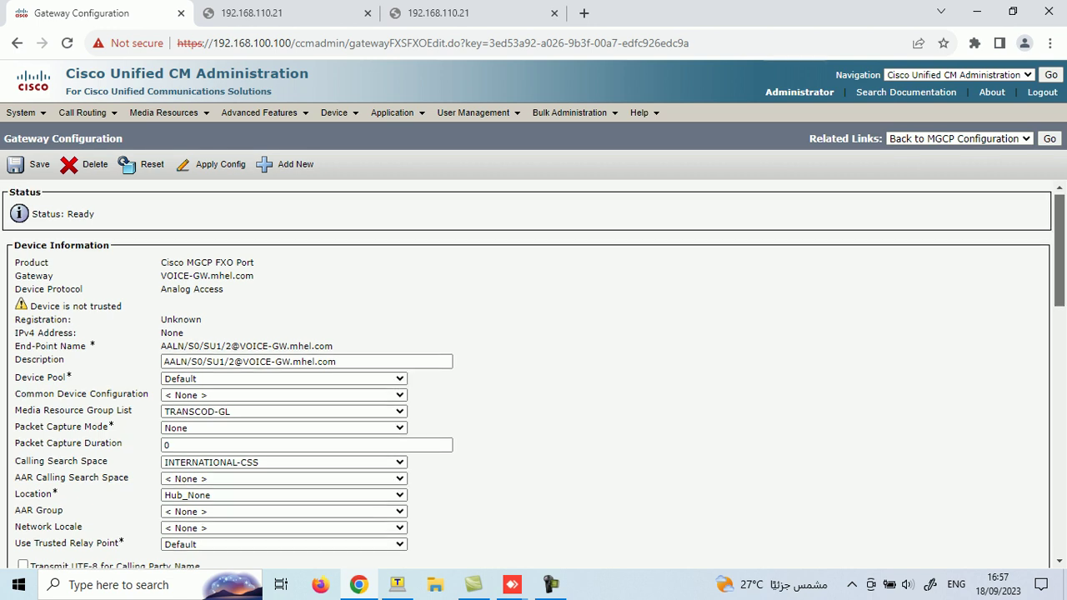
{"action": "scroll", "coordinate": [533, 375], "scroll_direction": "down", "scroll_amount": 5}
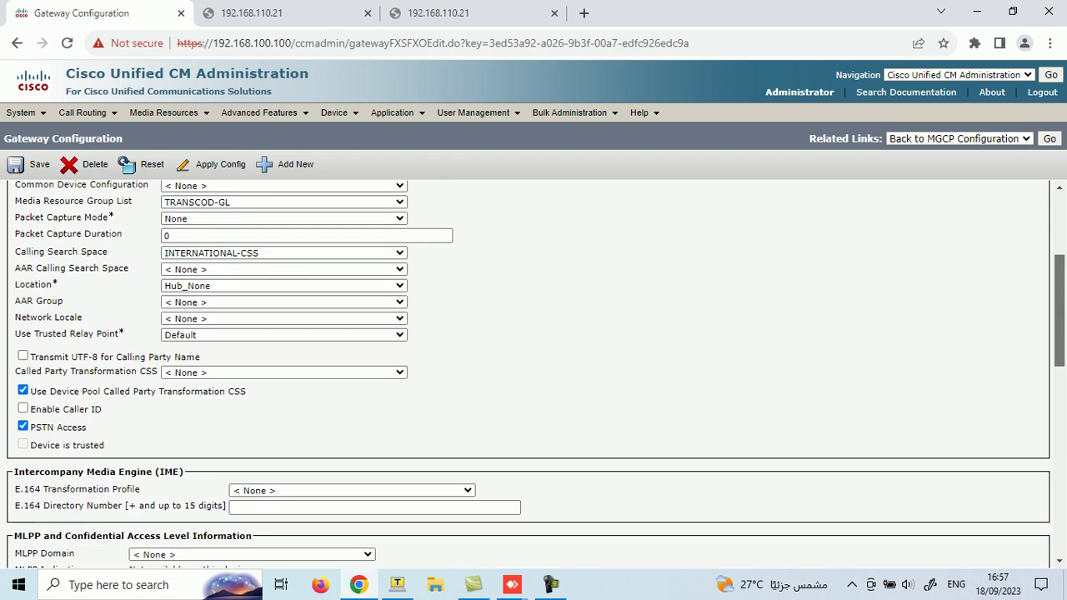
{"action": "scroll", "coordinate": [534, 375], "scroll_direction": "down", "scroll_amount": 5}
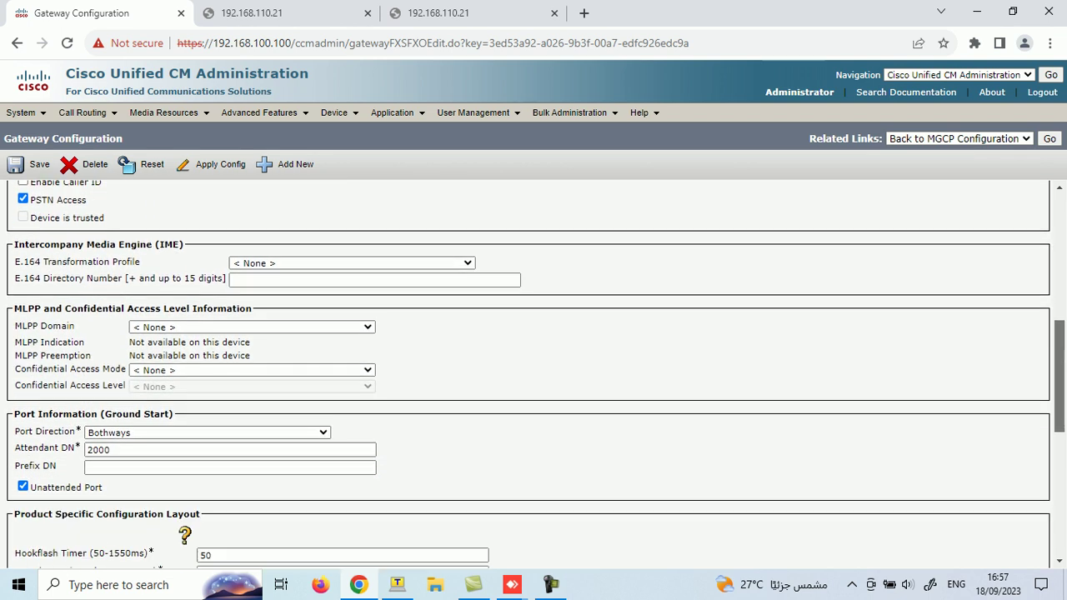
{"action": "key", "text": "Home"}
{"action": "left_click", "coordinate": [1049, 138]}
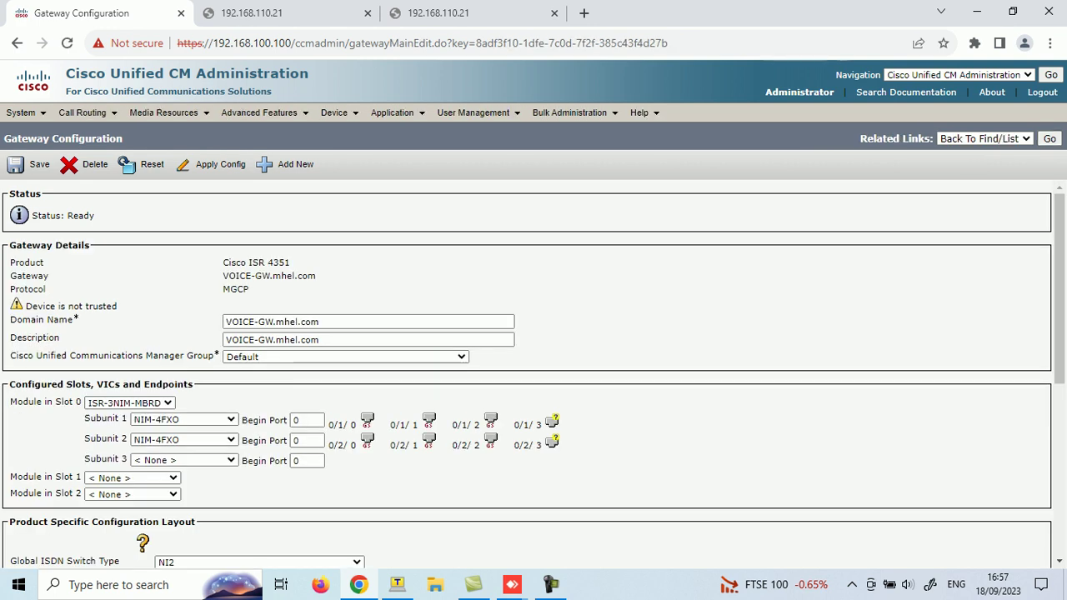
- In the router console, run 'do sh in' to show the hardware inventory
{"action": "left_click", "coordinate": [397, 585]}
{"action": "key", "text": "Up"}
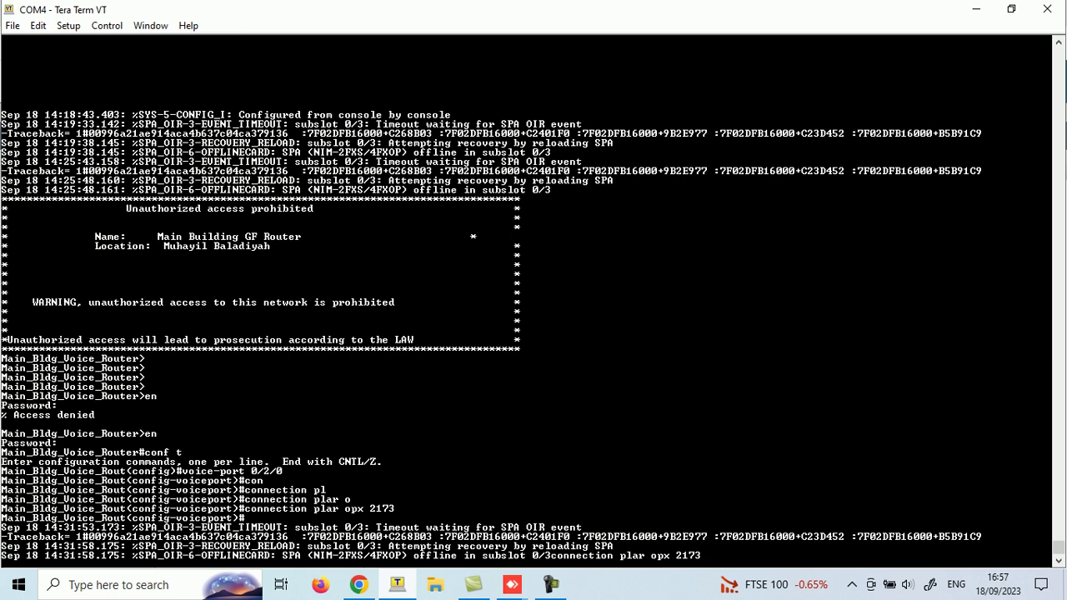
{"action": "key", "text": "Return"}
{"action": "key", "text": "Return"}
{"action": "key", "text": "Return"}
{"action": "key", "text": "Return"}
{"action": "key", "text": "Return"}
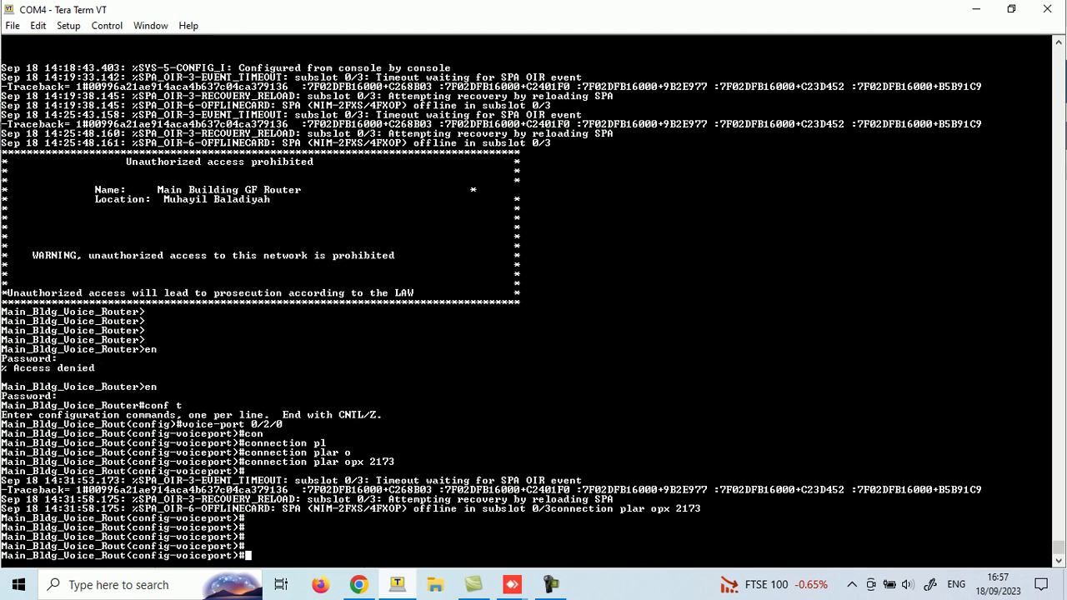
{"action": "type", "text": "do sh inv"}
{"action": "key", "text": "Return"}
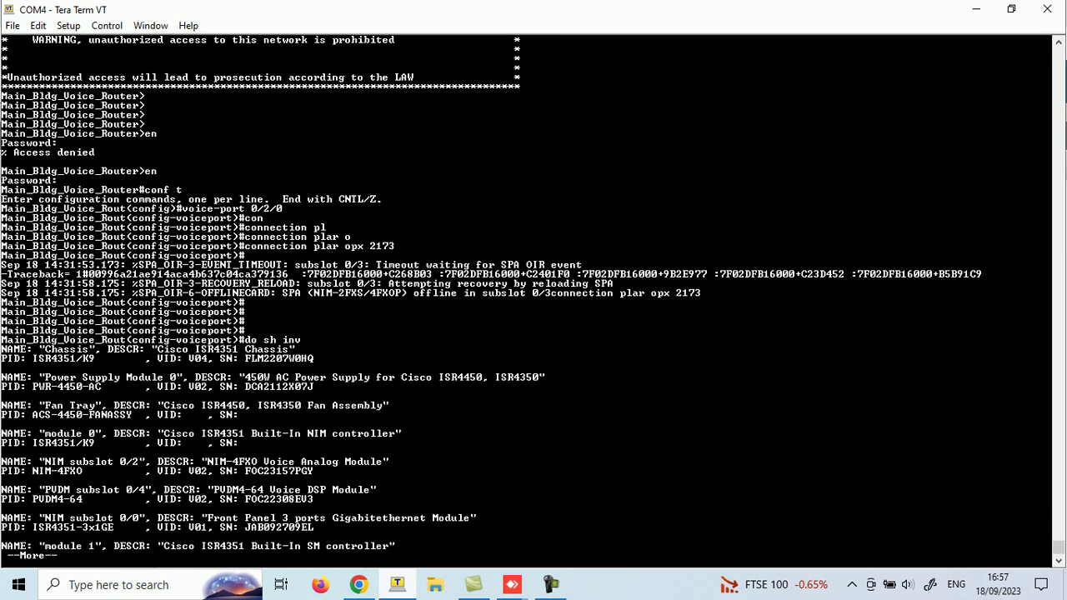
{"action": "key", "text": "space"}
- Rerun the inventory command and page through it, confirming NIM-4FXO in subslot 0/2
{"action": "key", "text": "Up"}
{"action": "key", "text": "Return"}
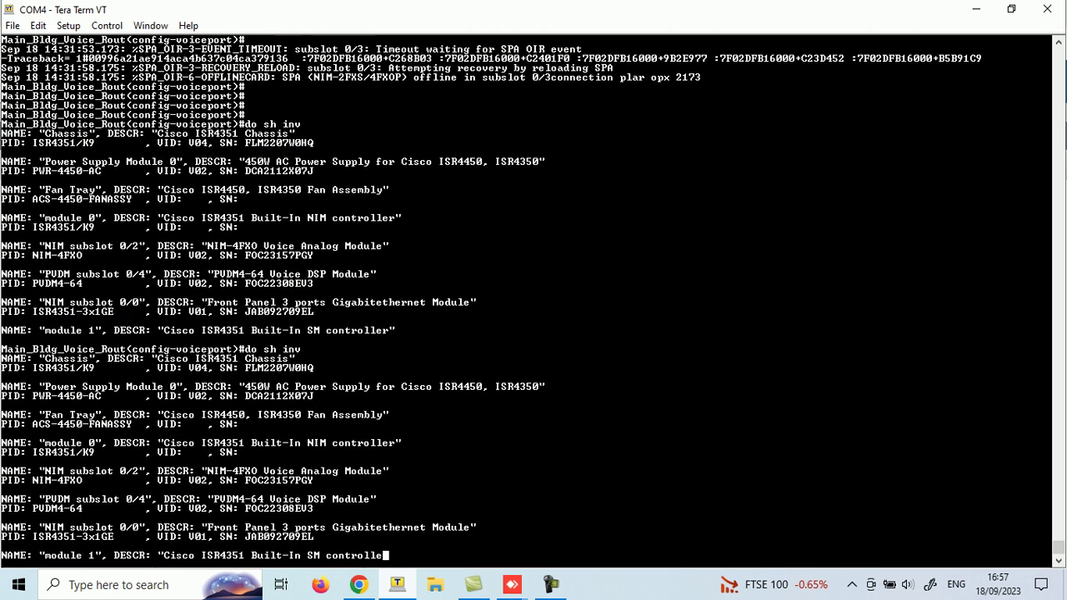
{"action": "key", "text": "space"}
{"action": "key", "text": "Up"}
{"action": "key", "text": "Return"}
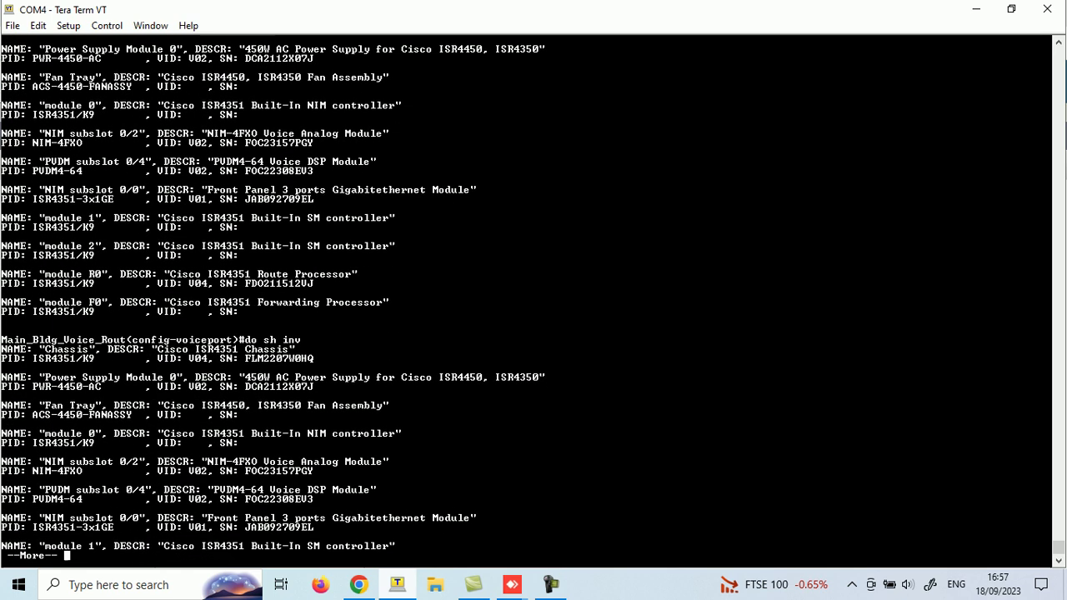
{"action": "key", "text": "Up"}
{"action": "key", "text": "Return"}
{"action": "key", "text": "Up"}
{"action": "key", "text": "Up"}
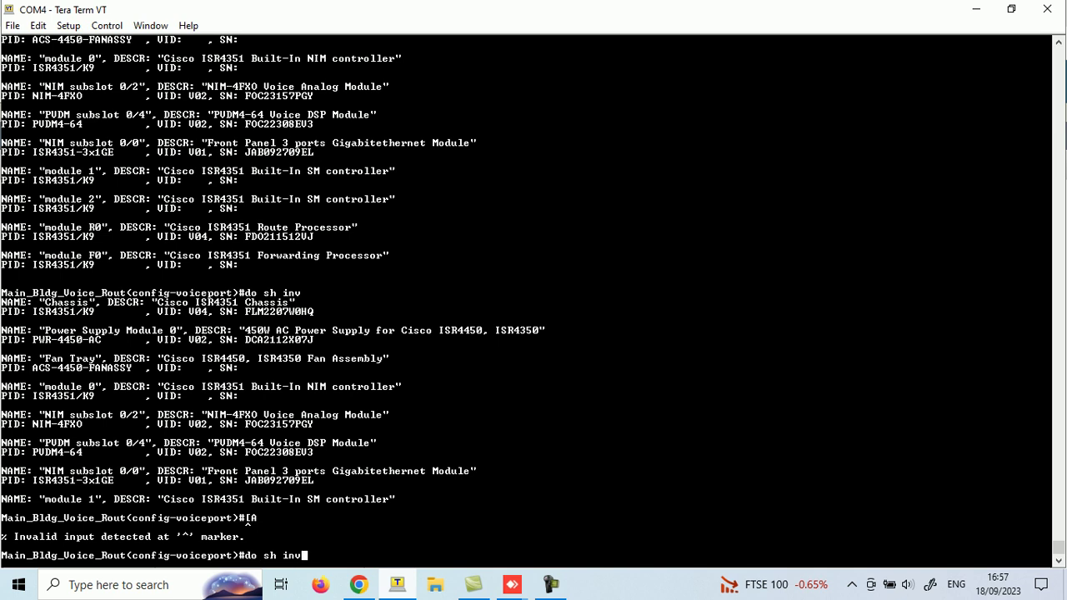
{"action": "key", "text": "Return"}
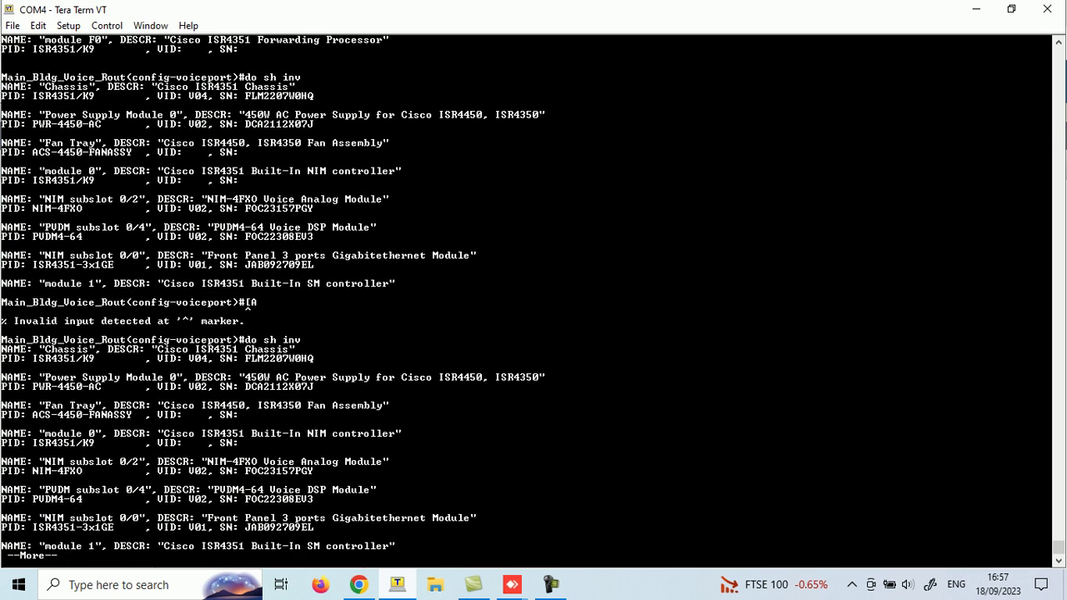
{"action": "key", "text": "Up"}
{"action": "key", "text": "Up"}
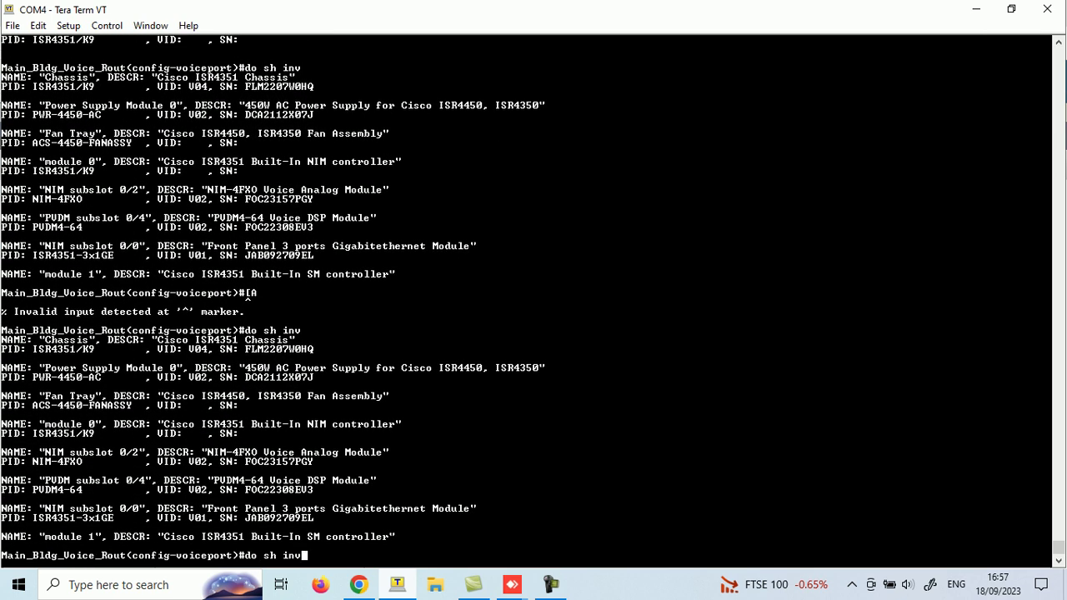
{"action": "key", "text": "Return"}
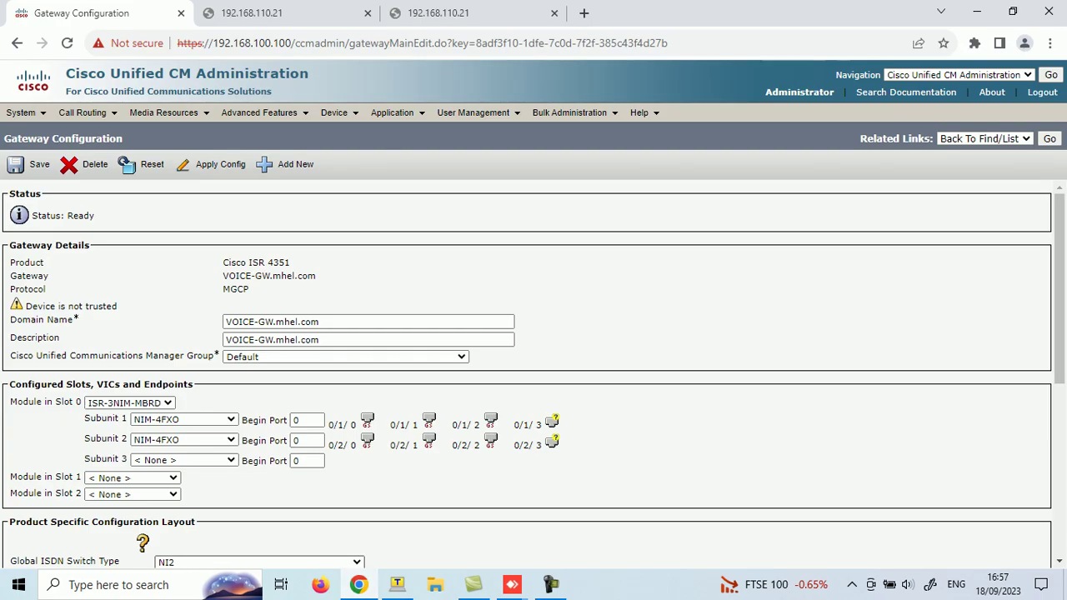
{"action": "left_click", "coordinate": [367, 418]}
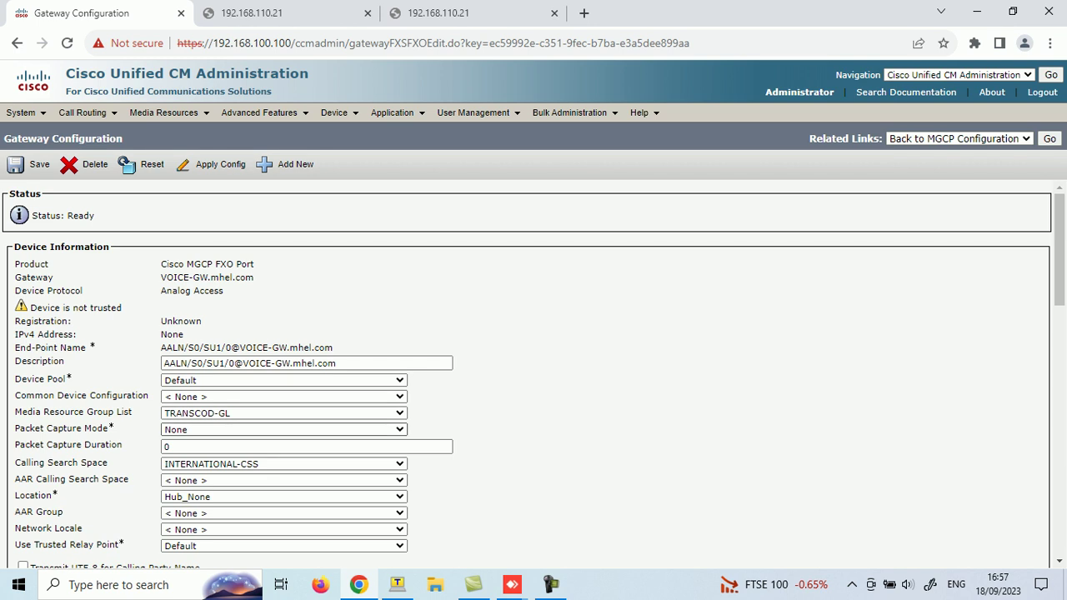
{"action": "left_click", "coordinate": [1049, 139]}
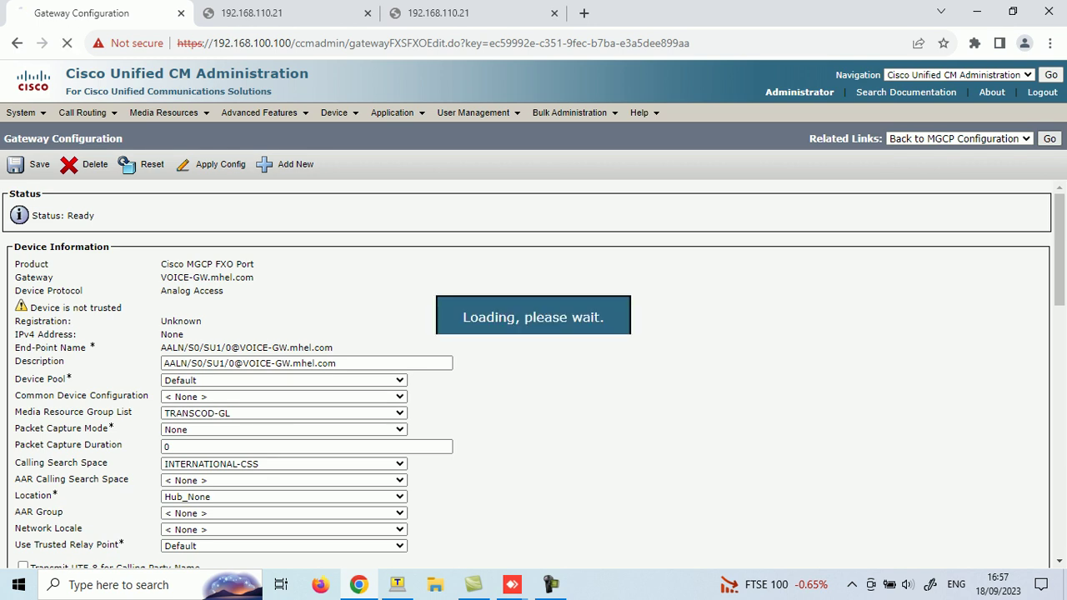
{"action": "left_click", "coordinate": [367, 440]}
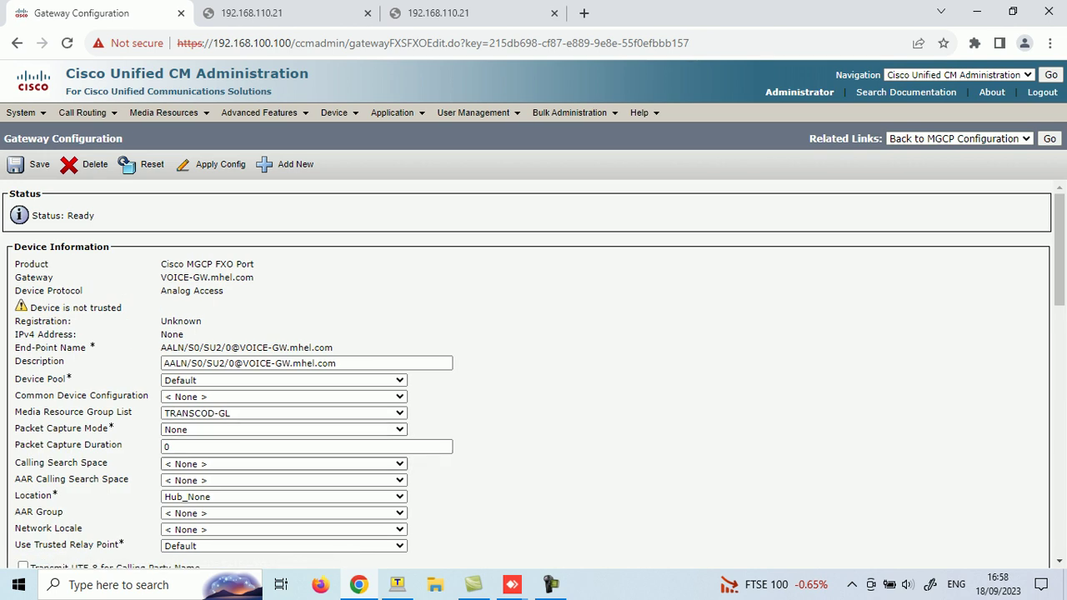
{"action": "left_click", "coordinate": [283, 496]}
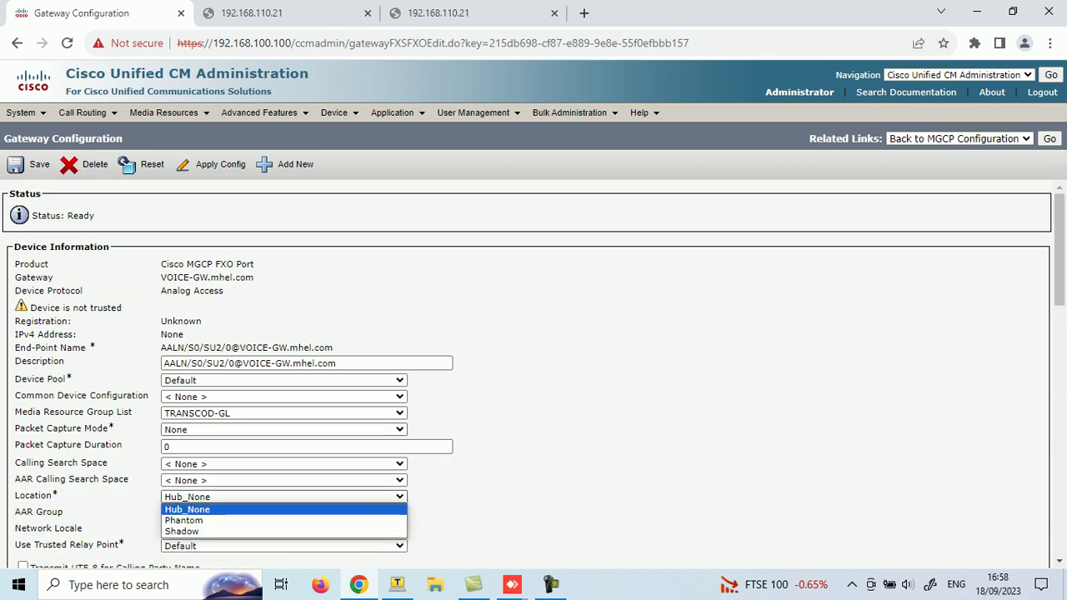
{"action": "left_click", "coordinate": [192, 508]}
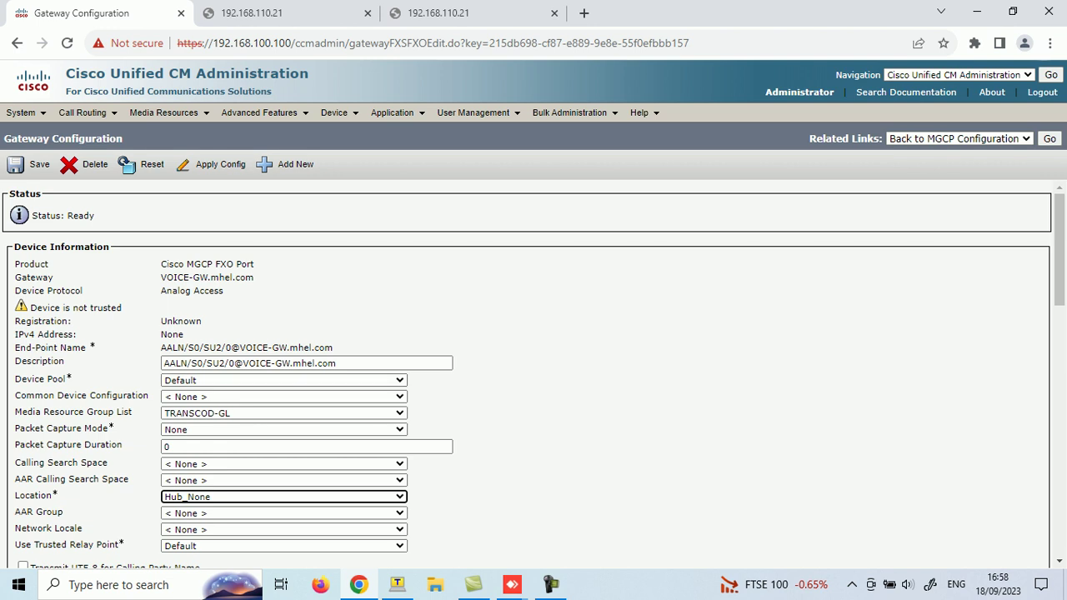
{"action": "left_click", "coordinate": [1050, 138]}
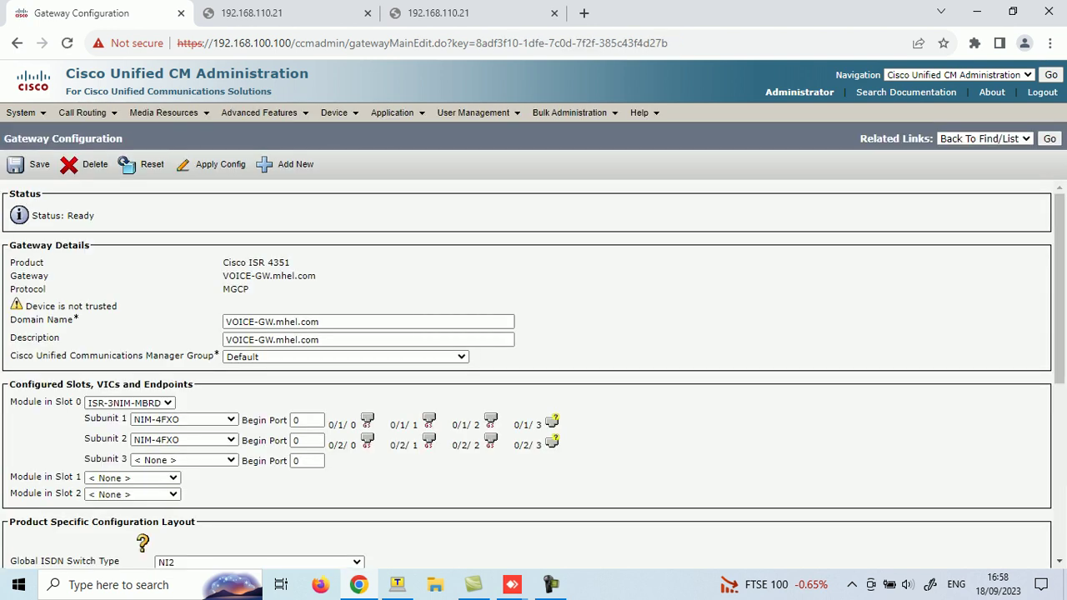
{"action": "left_click", "coordinate": [428, 439]}
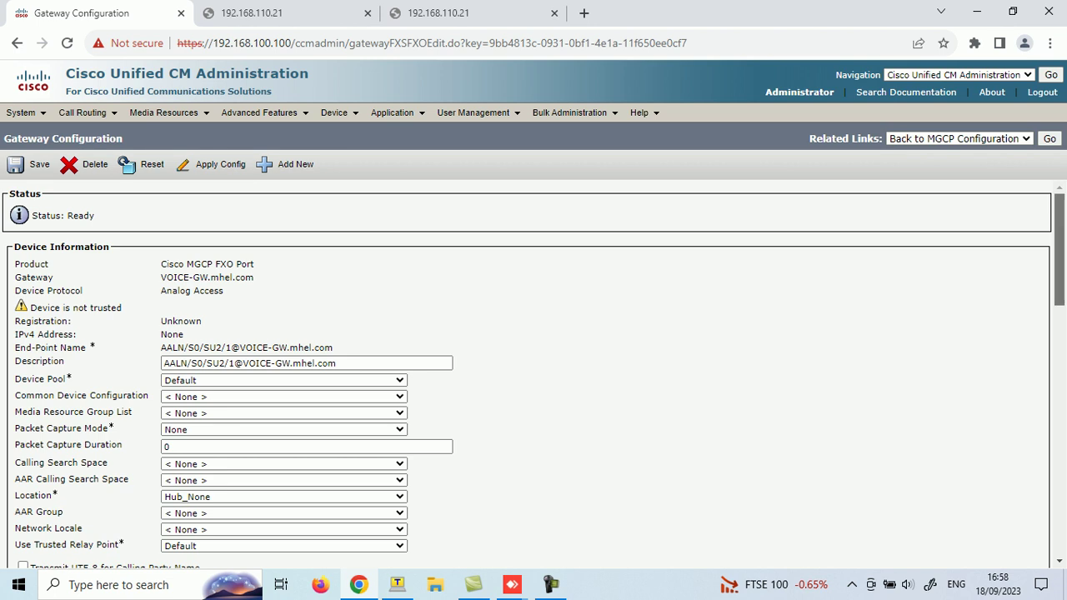
{"action": "scroll", "coordinate": [1059, 250], "scroll_direction": "down", "scroll_amount": 3}
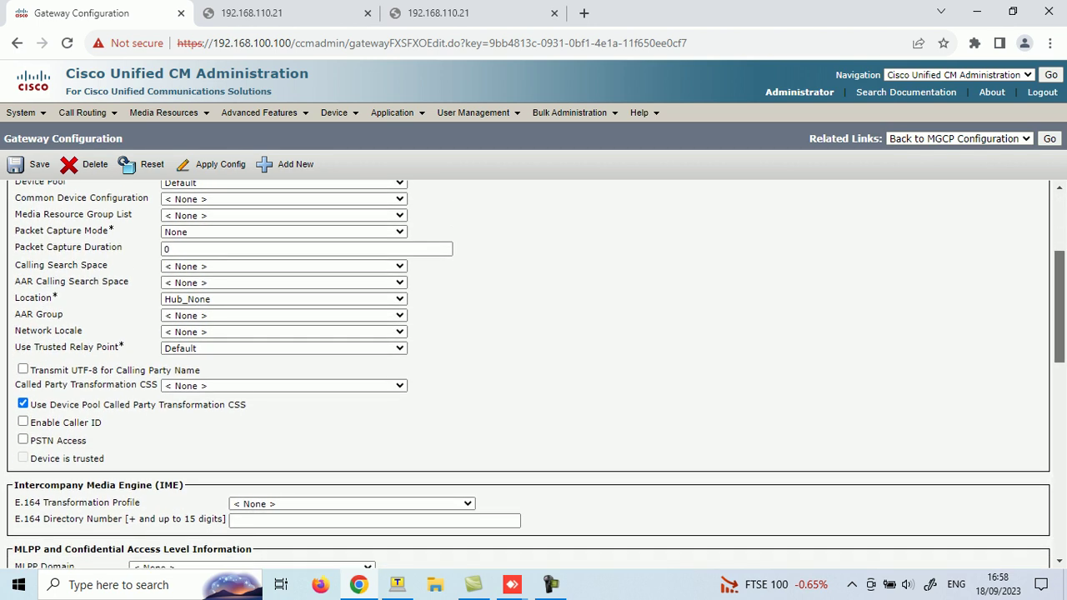
{"action": "scroll", "coordinate": [533, 375], "scroll_direction": "down", "scroll_amount": 3}
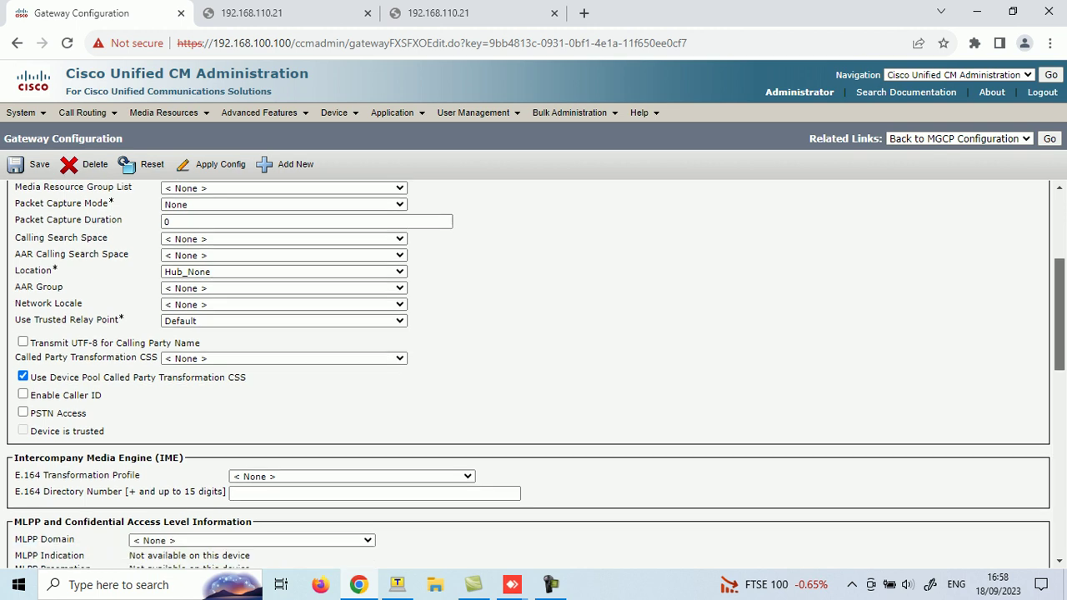
{"action": "scroll", "coordinate": [533, 375], "scroll_direction": "down", "scroll_amount": 2}
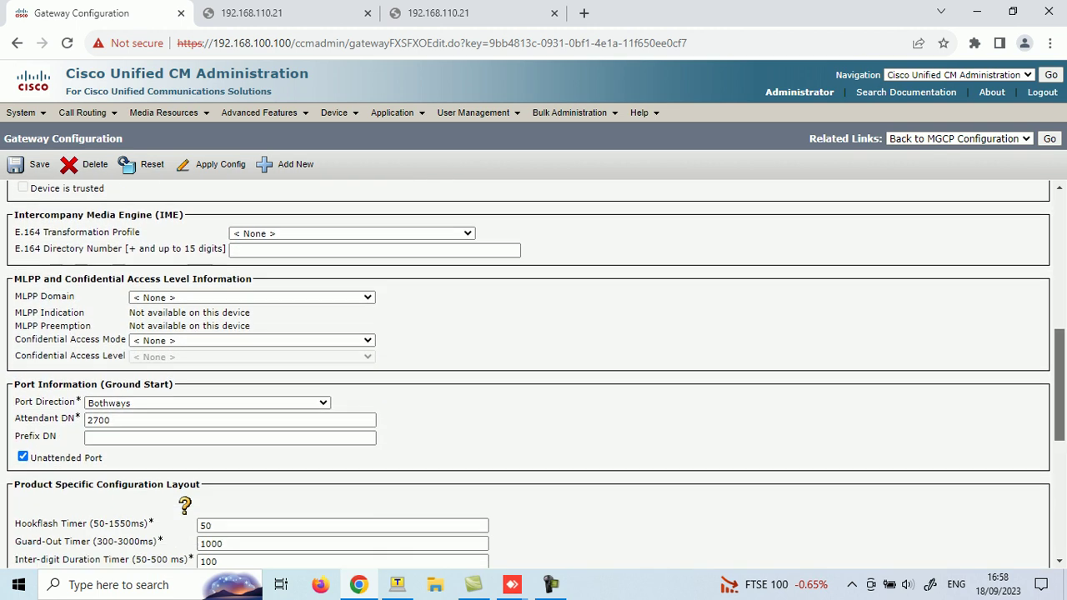
{"action": "scroll", "coordinate": [533, 375], "scroll_direction": "up", "scroll_amount": 8}
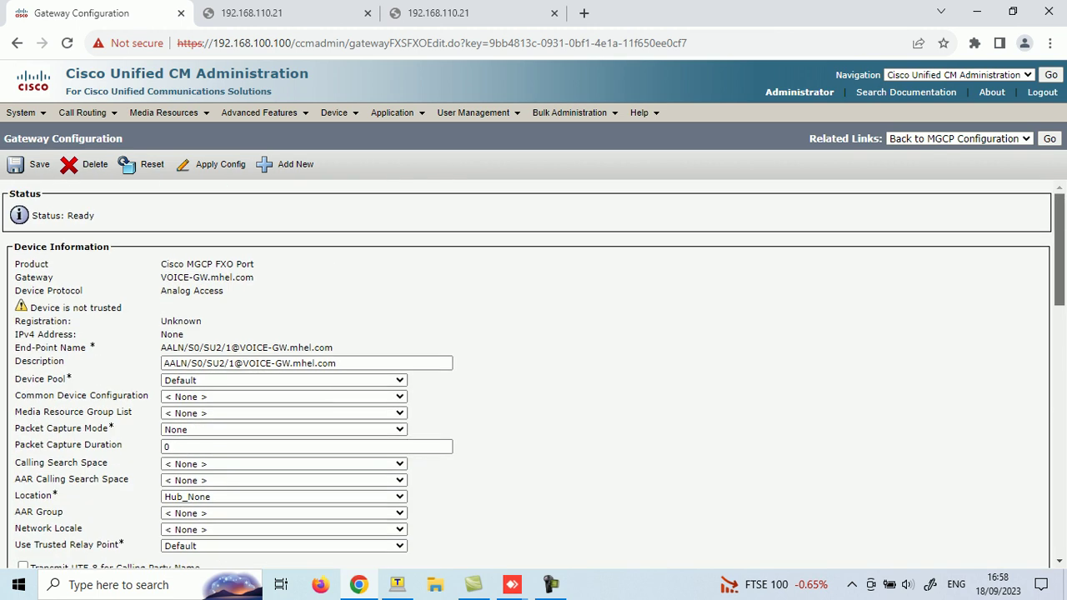
{"action": "left_click", "coordinate": [1049, 138]}
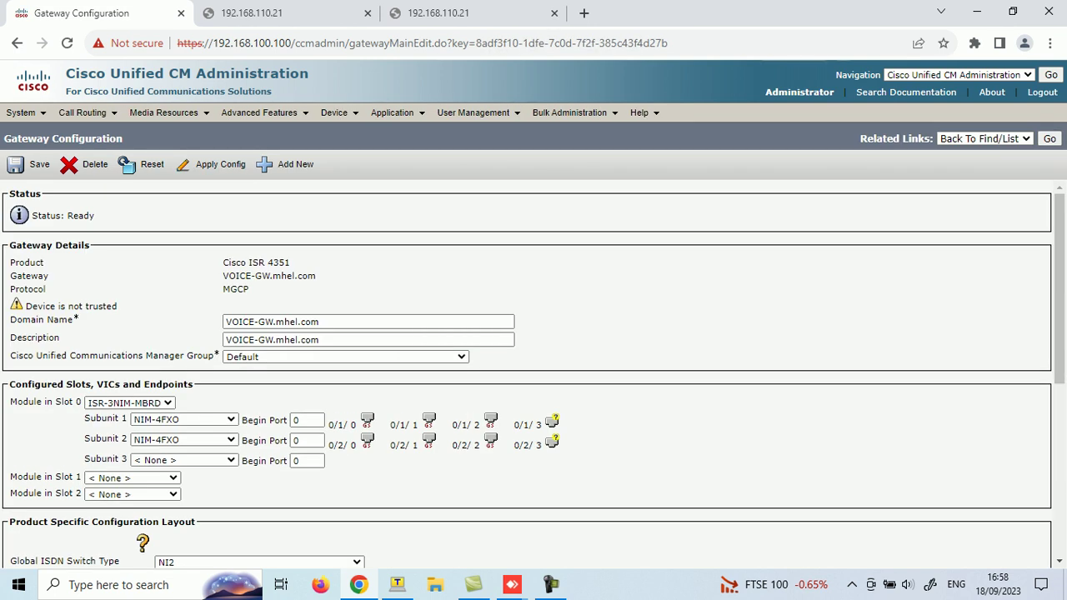
- Begin configuring unconfigured FXO port 0/1/3 with the Ground Start port type
{"action": "left_click", "coordinate": [551, 423]}
{"action": "left_click", "coordinate": [195, 265]}
{"action": "left_click", "coordinate": [108, 288]}
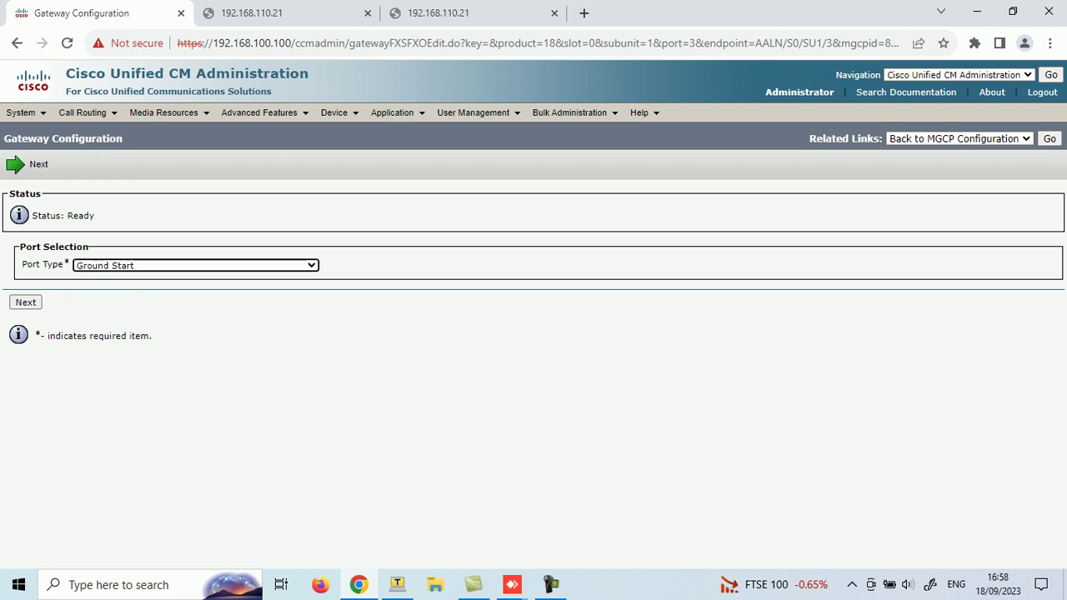
{"action": "left_click", "coordinate": [25, 302]}
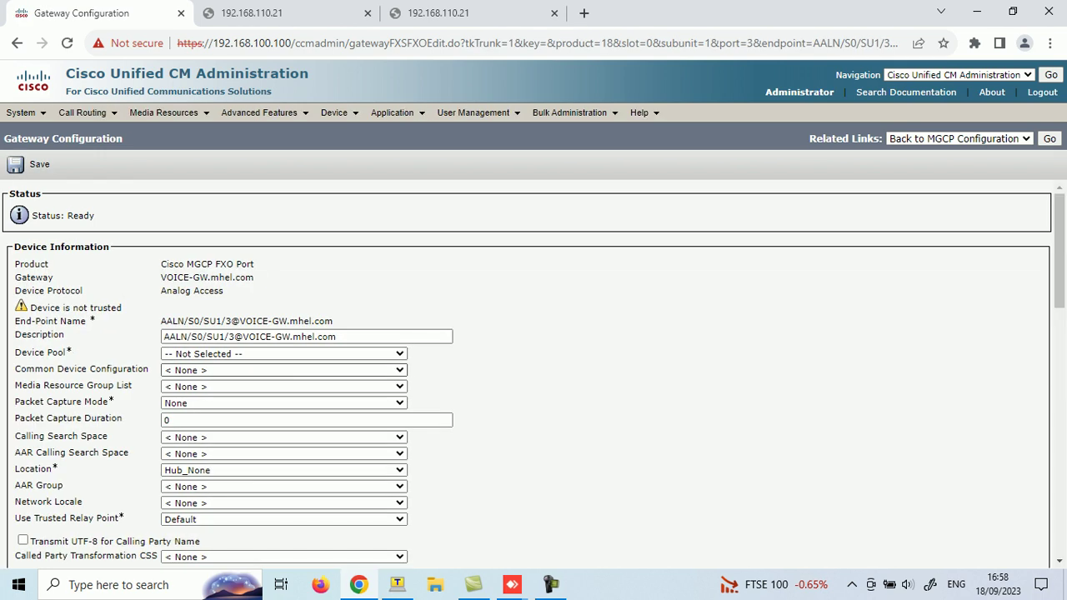
- Set the port's device pool to Default and leave packet capture mode at None
{"action": "left_click", "coordinate": [283, 354]}
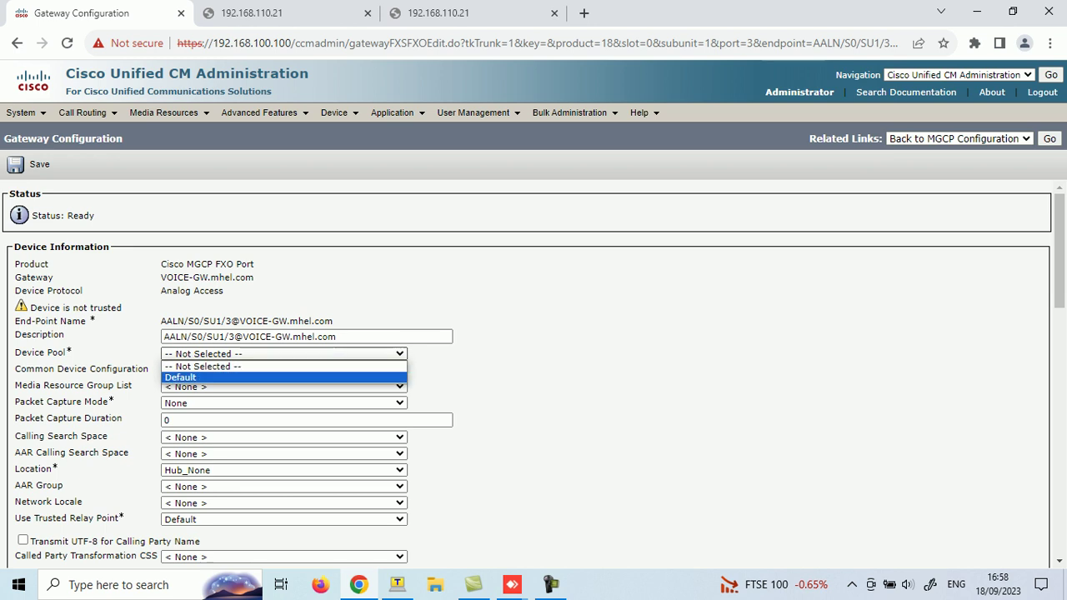
{"action": "key", "text": "Return"}
{"action": "key", "text": "Tab"}
{"action": "key", "text": "Tab"}
{"action": "key", "text": "Tab"}
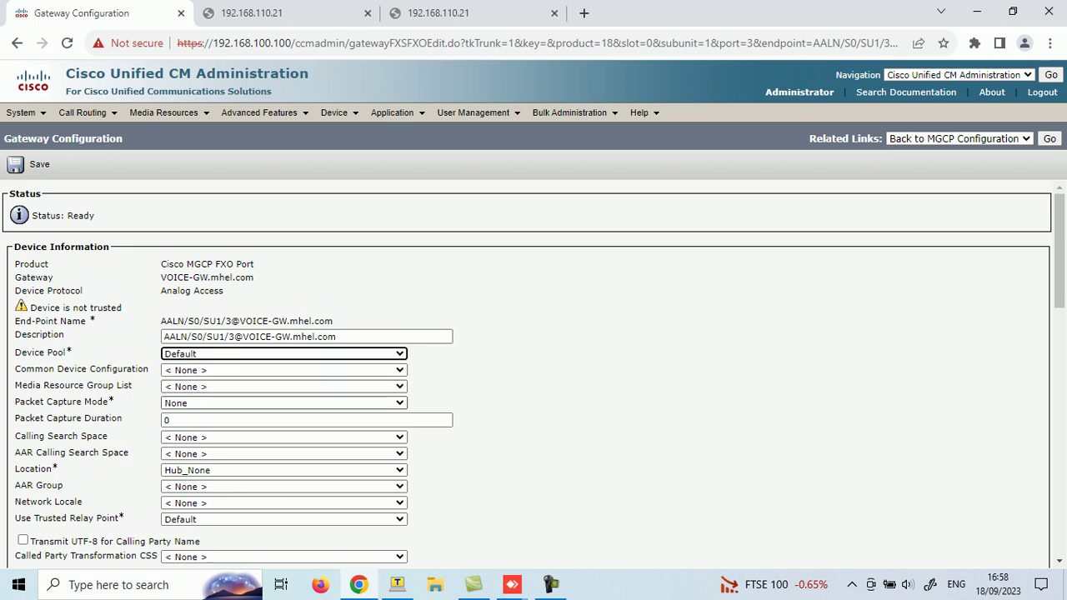
{"action": "key", "text": "alt+Down"}
{"action": "key", "text": "Return"}
- Set the media resource group list to TRANSCOD-GL, leaving Common Device Configuration as None
{"action": "key", "text": "shift+Tab"}
{"action": "key", "text": "alt+Down"}
{"action": "key", "text": "Return"}
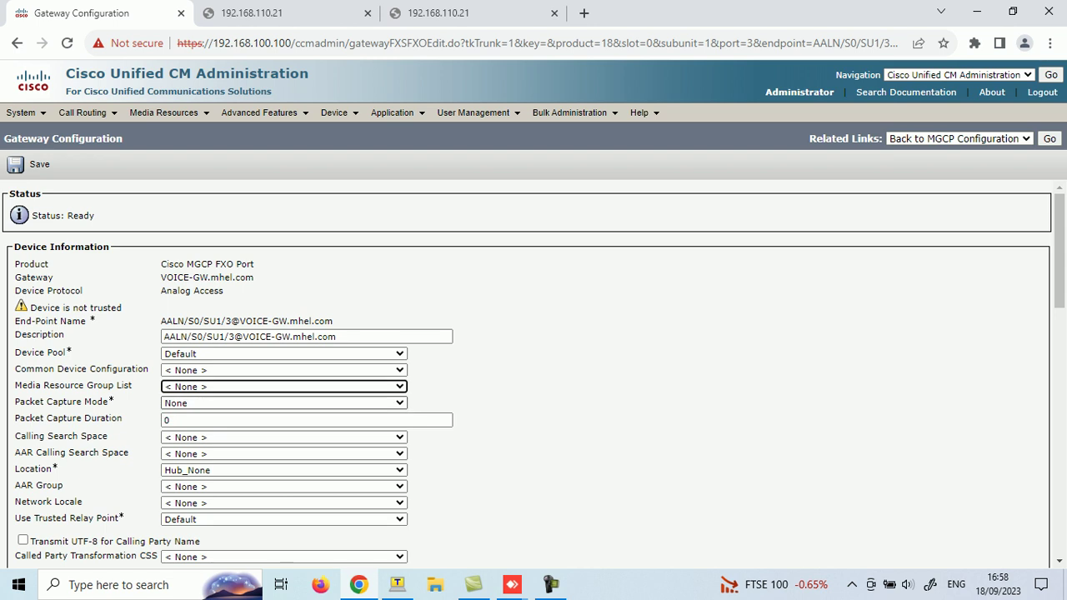
{"action": "key", "text": "alt+Down"}
{"action": "key", "text": "Down"}
{"action": "key", "text": "Return"}
{"action": "key", "text": "shift+Tab"}
{"action": "key", "text": "alt+Down"}
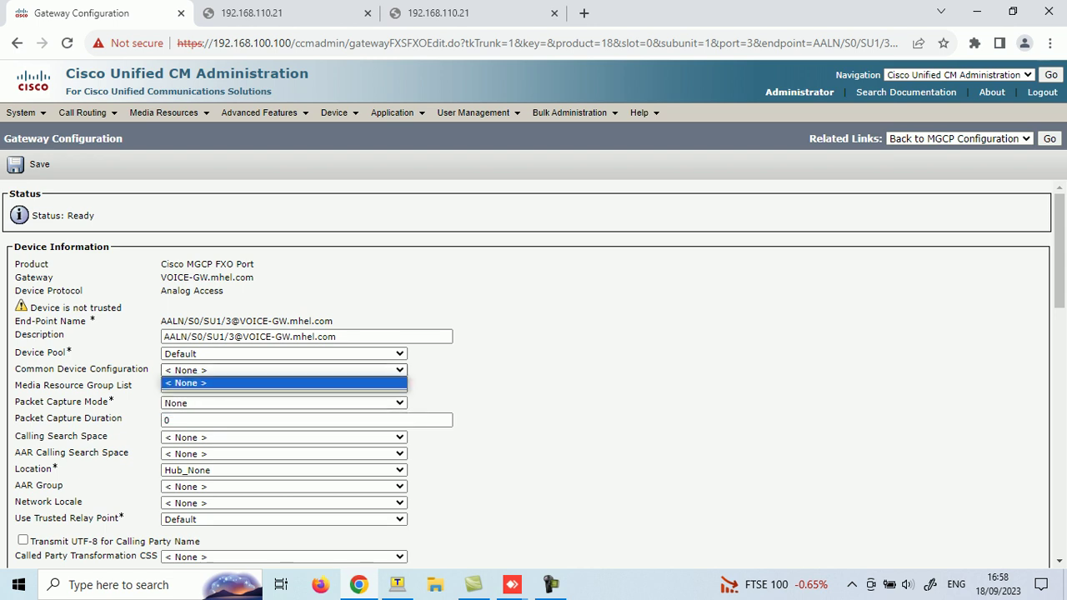
{"action": "key", "text": "Return"}
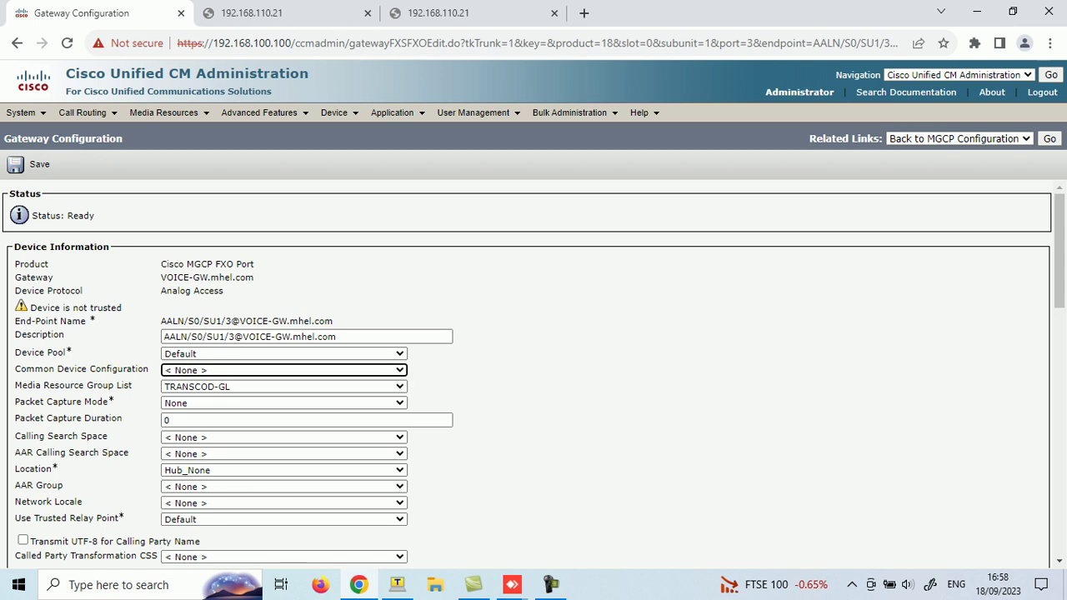
- Set the AAR calling search space to INTERNAL-CSS
{"action": "scroll", "coordinate": [533, 375], "scroll_direction": "down", "scroll_amount": 3}
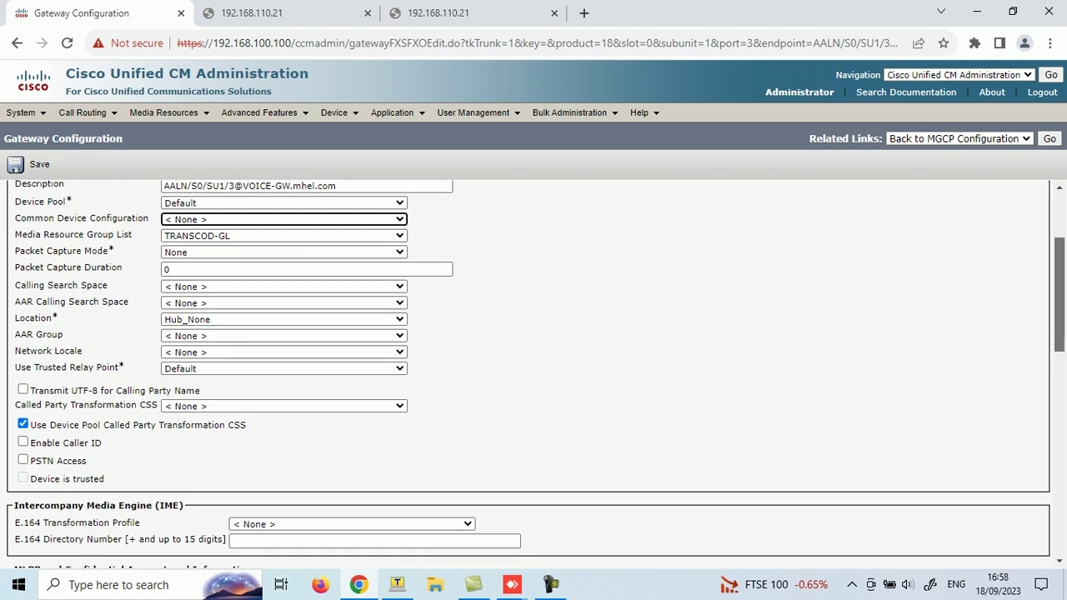
{"action": "left_click", "coordinate": [283, 302]}
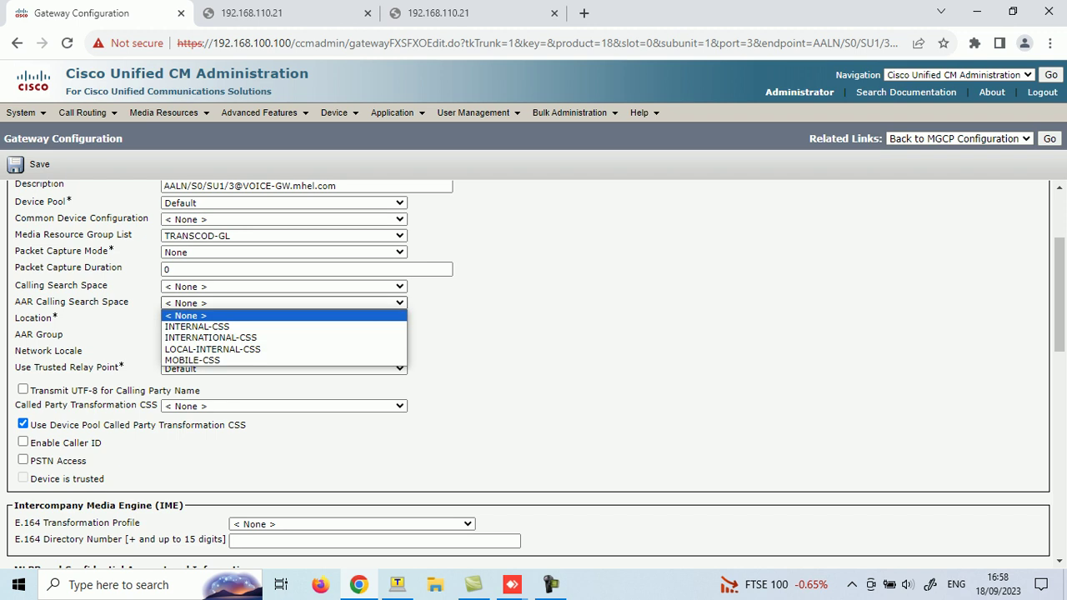
{"action": "key", "text": "Down"}
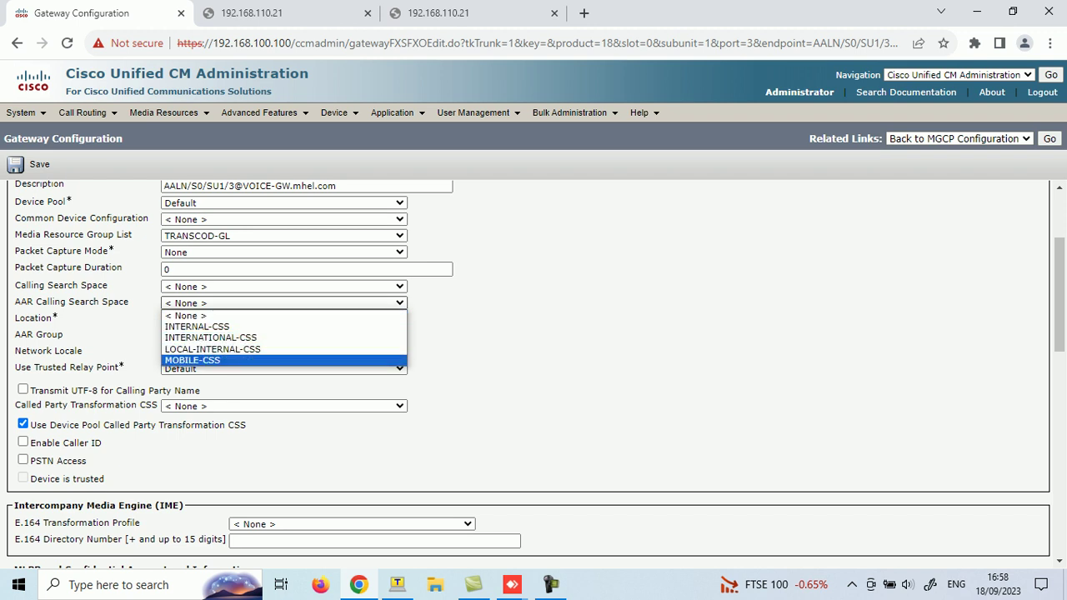
{"action": "key", "text": "Up"}
{"action": "key", "text": "Up"}
{"action": "key", "text": "Up"}
{"action": "key", "text": "Return"}
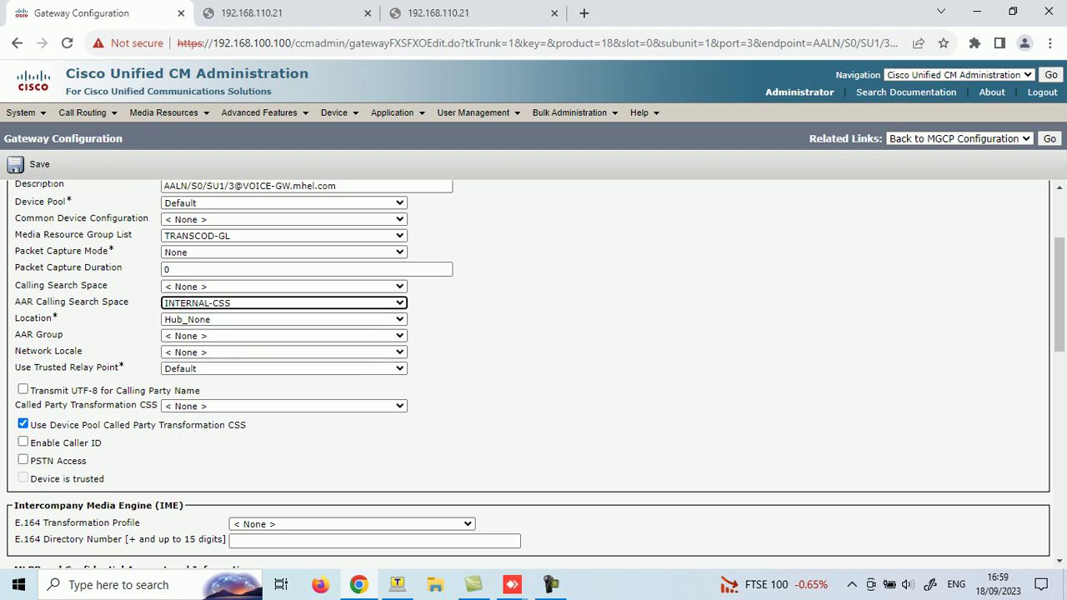
- Enter 2173 as the port's attendant directory number
{"action": "scroll", "coordinate": [534, 375], "scroll_direction": "down", "scroll_amount": 3}
{"action": "scroll", "coordinate": [534, 375], "scroll_direction": "down", "scroll_amount": 1}
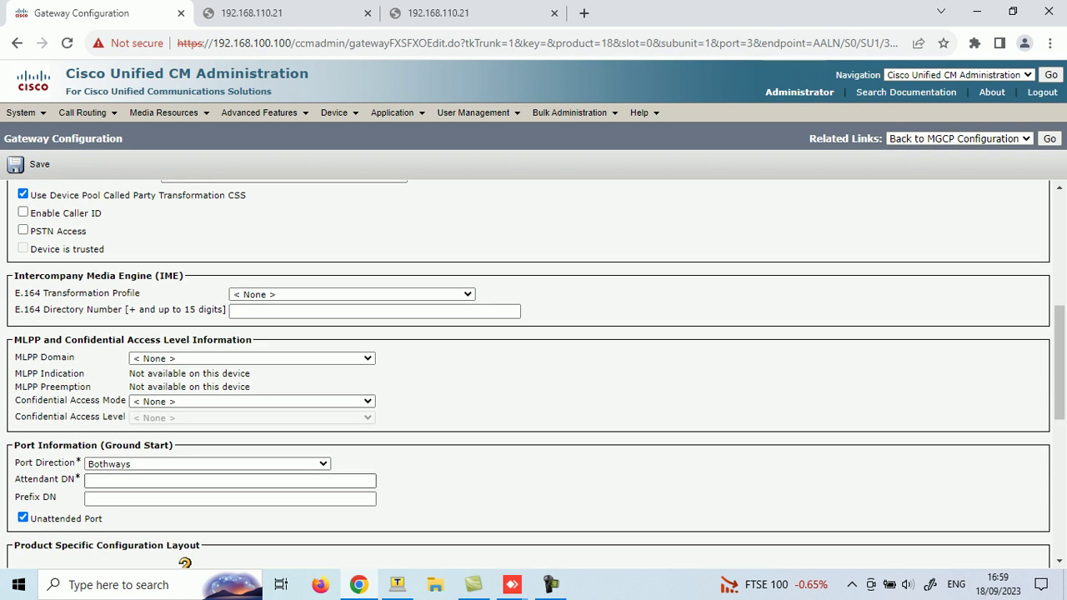
{"action": "left_click", "coordinate": [229, 481]}
{"action": "type", "text": "2173"}
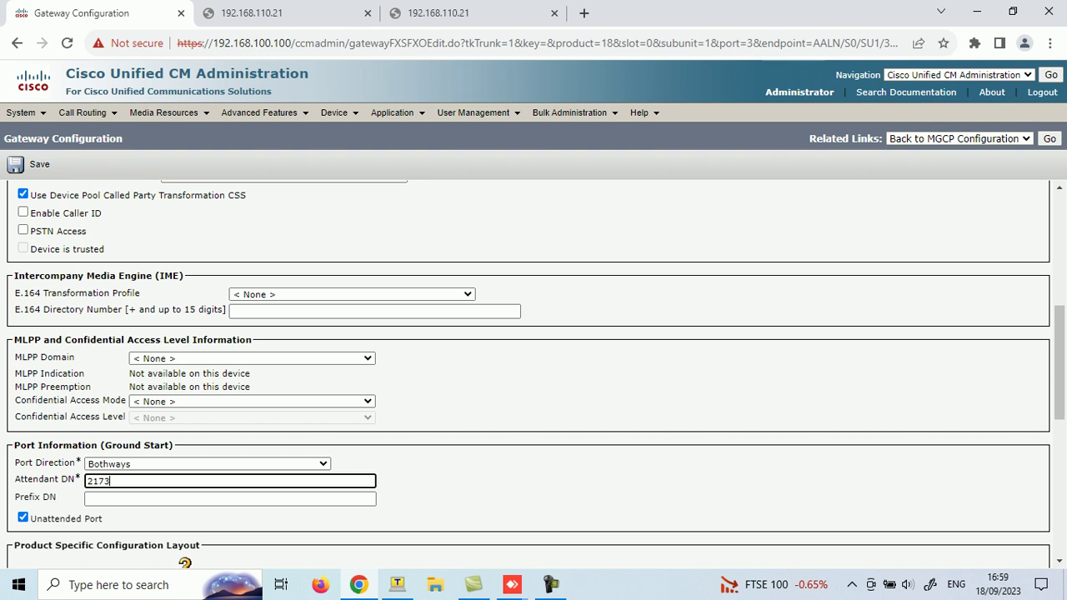
- Save FXO port AALN/S0/SU1/3, accept the apply-config reminders, and return to VOICE-GW
{"action": "scroll", "coordinate": [184, 563], "scroll_direction": "down", "scroll_amount": 5}
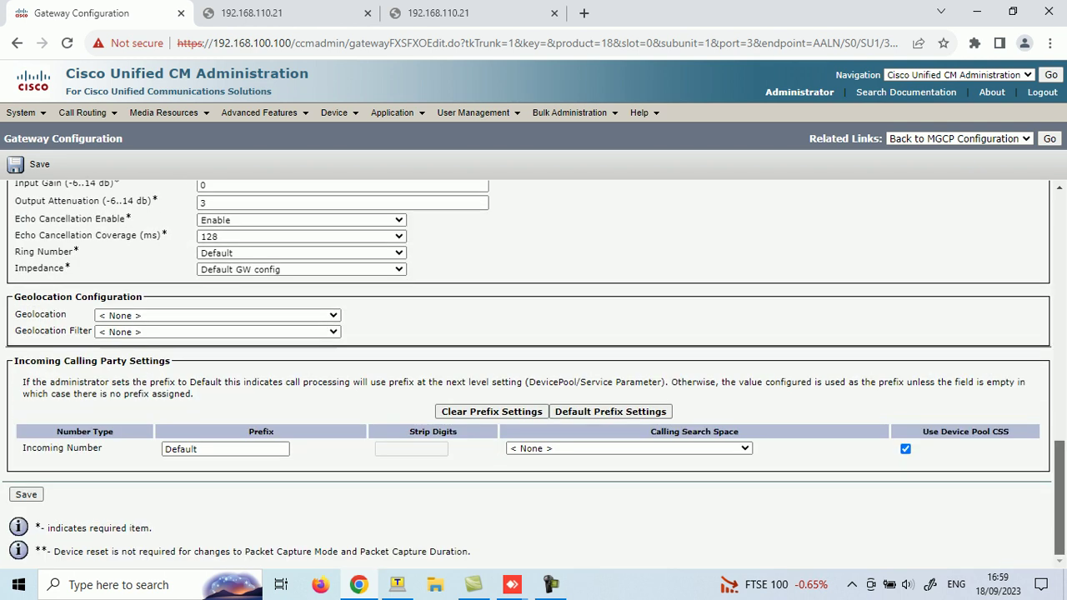
{"action": "left_click", "coordinate": [25, 494]}
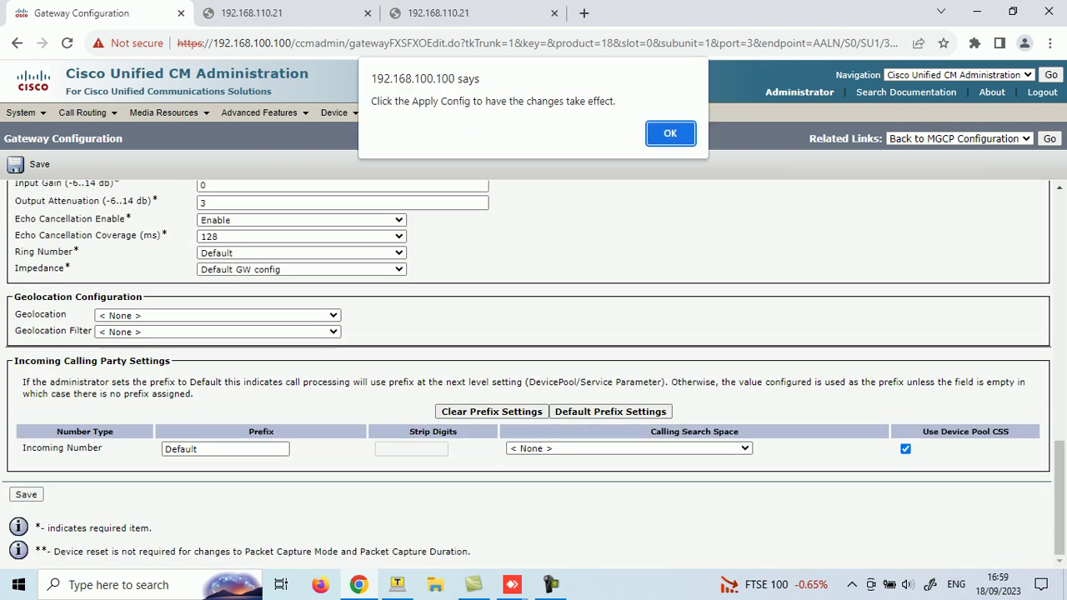
{"action": "key", "text": "Return"}
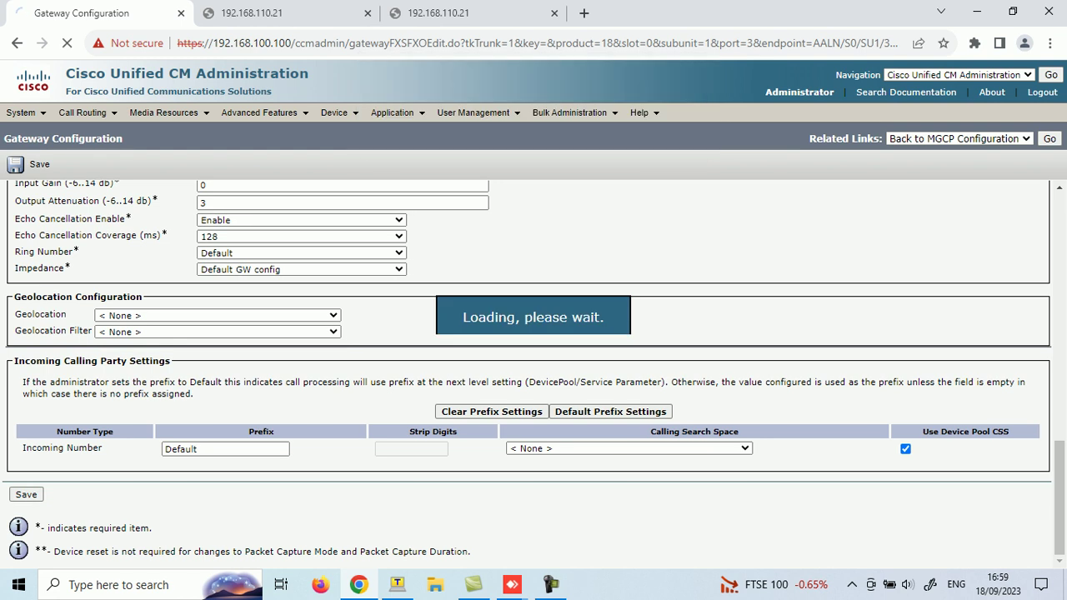
{"action": "left_click", "coordinate": [32, 164]}
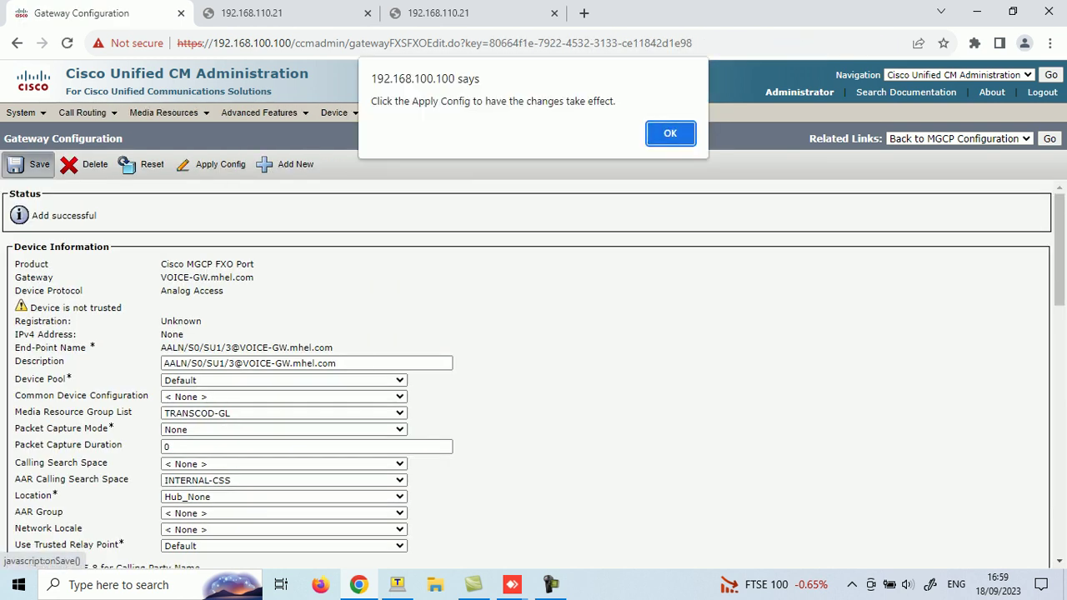
{"action": "key", "text": "Return"}
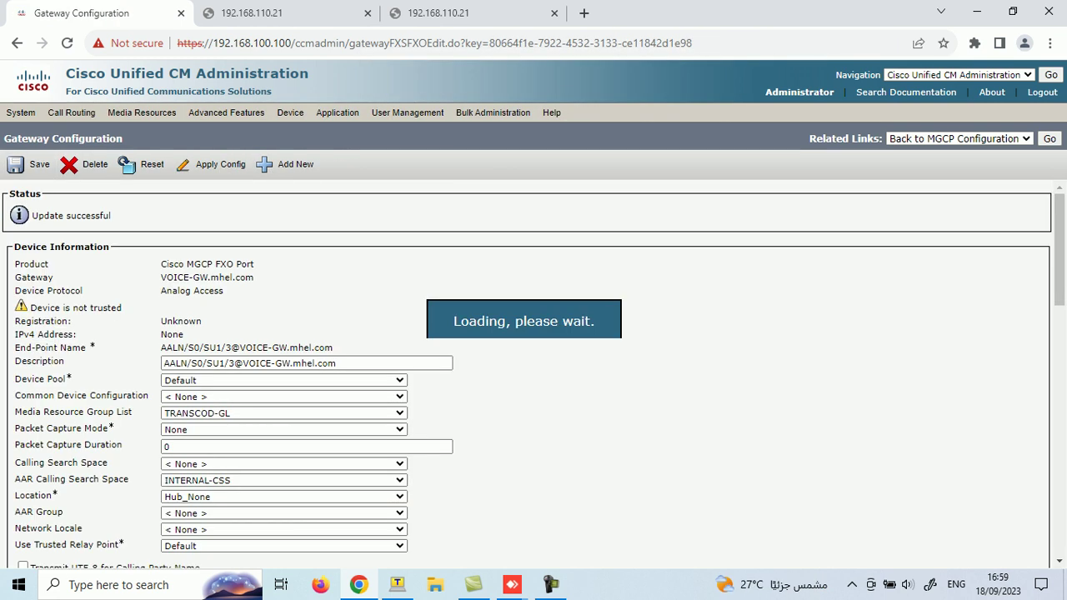
{"action": "left_click", "coordinate": [1049, 139]}
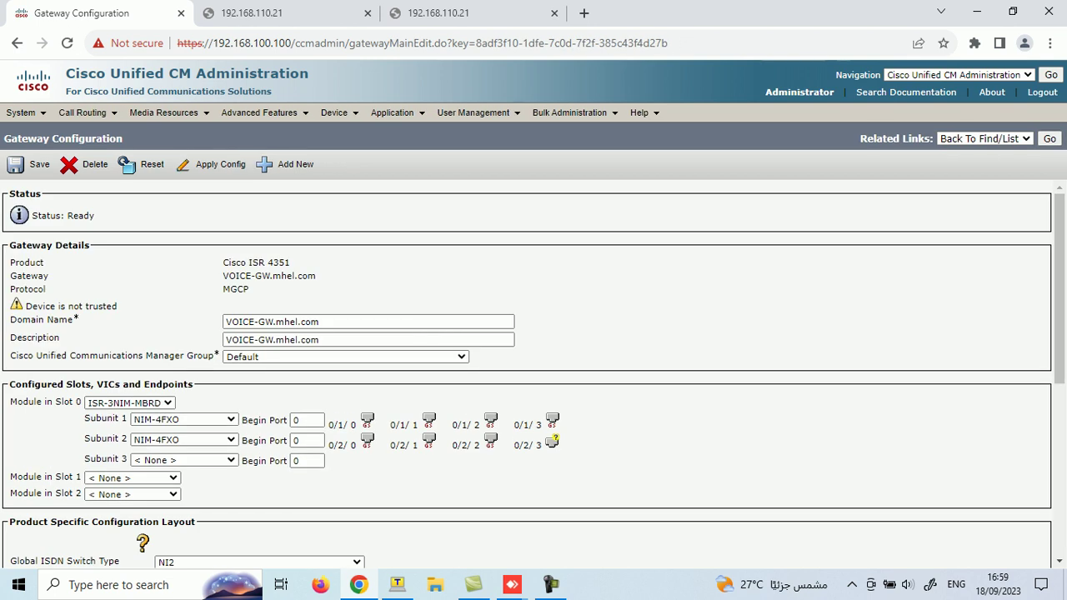
- In the Tera Term router console, run 'do sh inv' from voice-port config mode
{"action": "key", "text": "alt+Tab"}
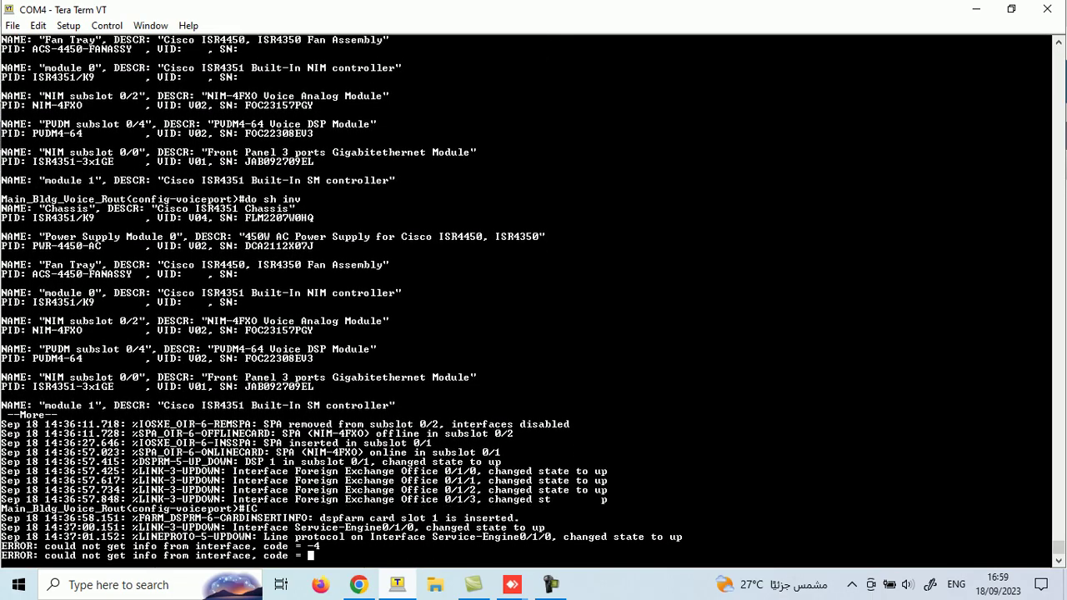
{"action": "key", "text": "Return"}
{"action": "key", "text": "Return"}
{"action": "key", "text": "Return"}
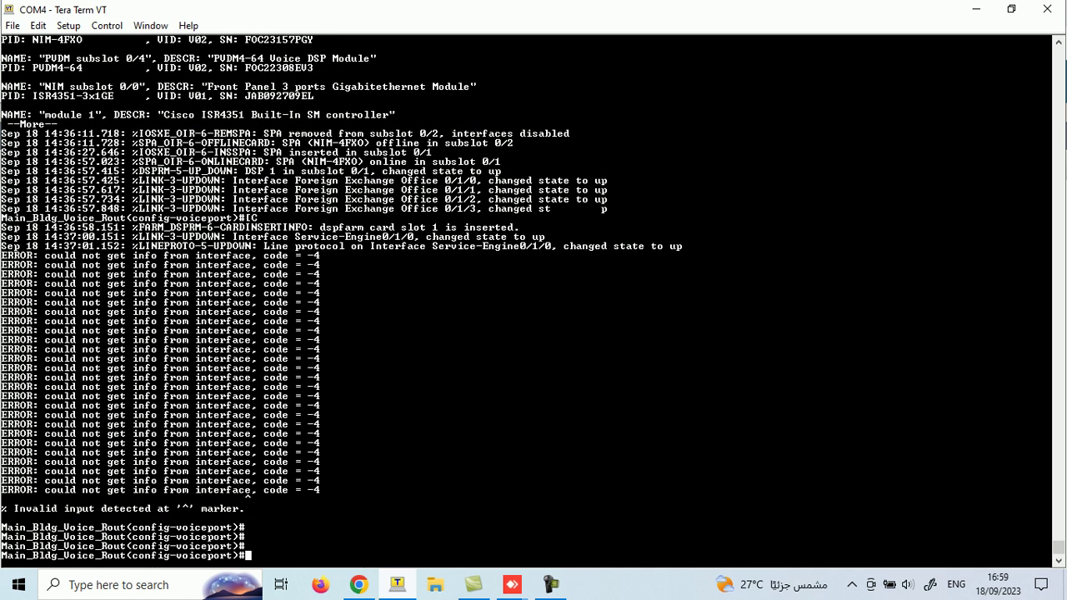
{"action": "type", "text": "do sh inv"}
{"action": "key", "text": "Return"}
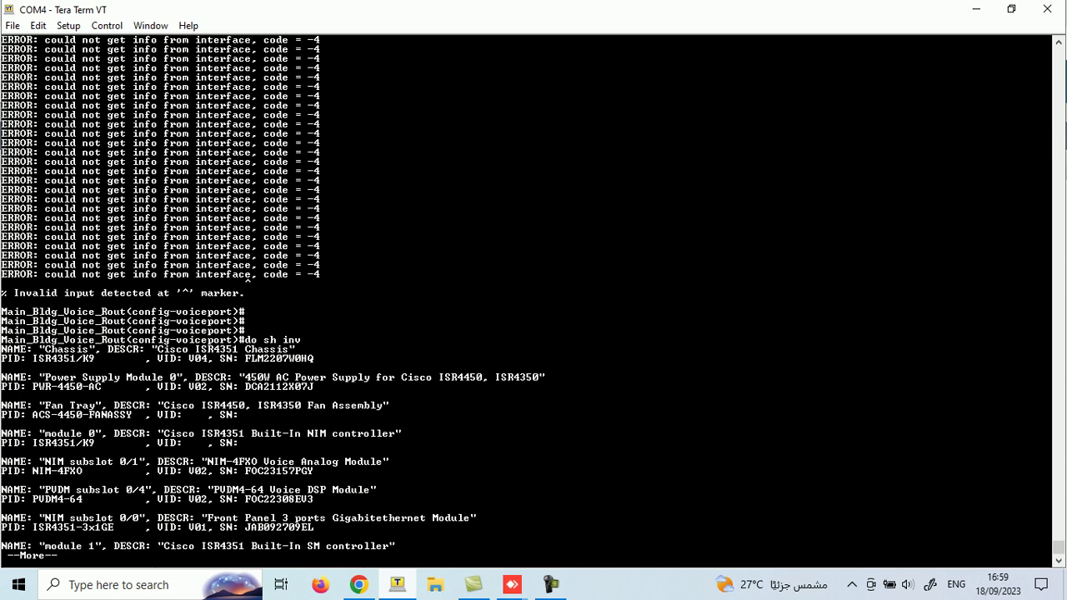
- Rerun 'do sh inv' and page through the inventory output
{"action": "key", "text": "Up"}
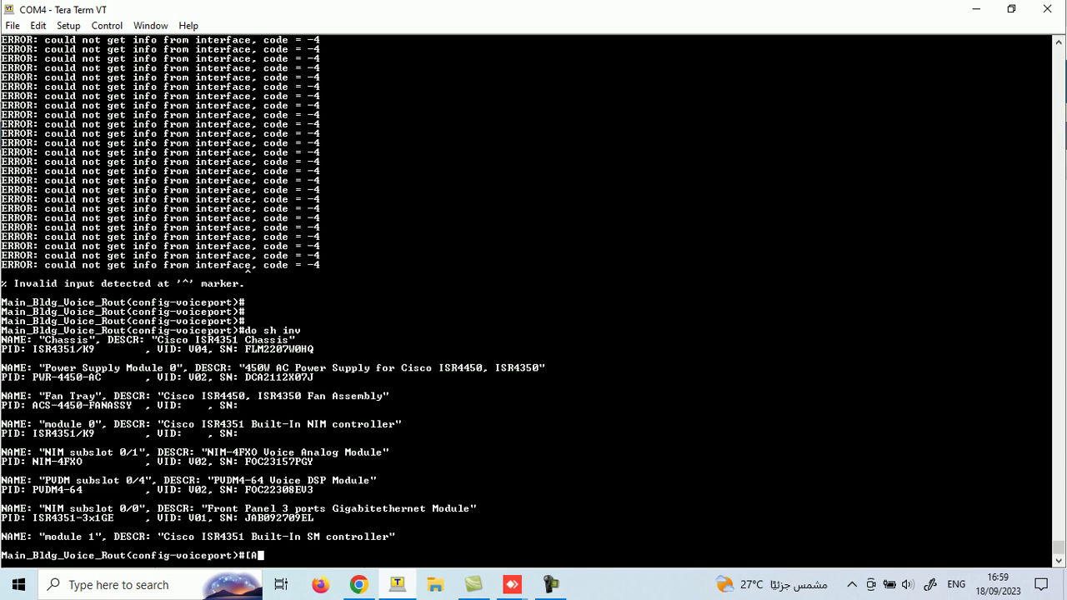
{"action": "key", "text": "Return"}
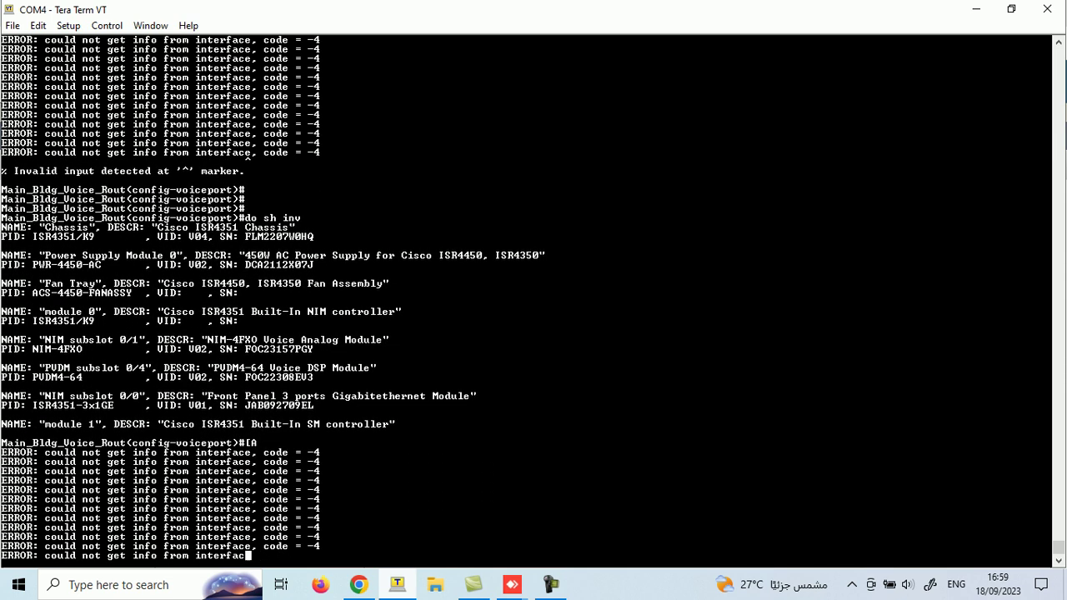
{"action": "type", "text": "do sh inv"}
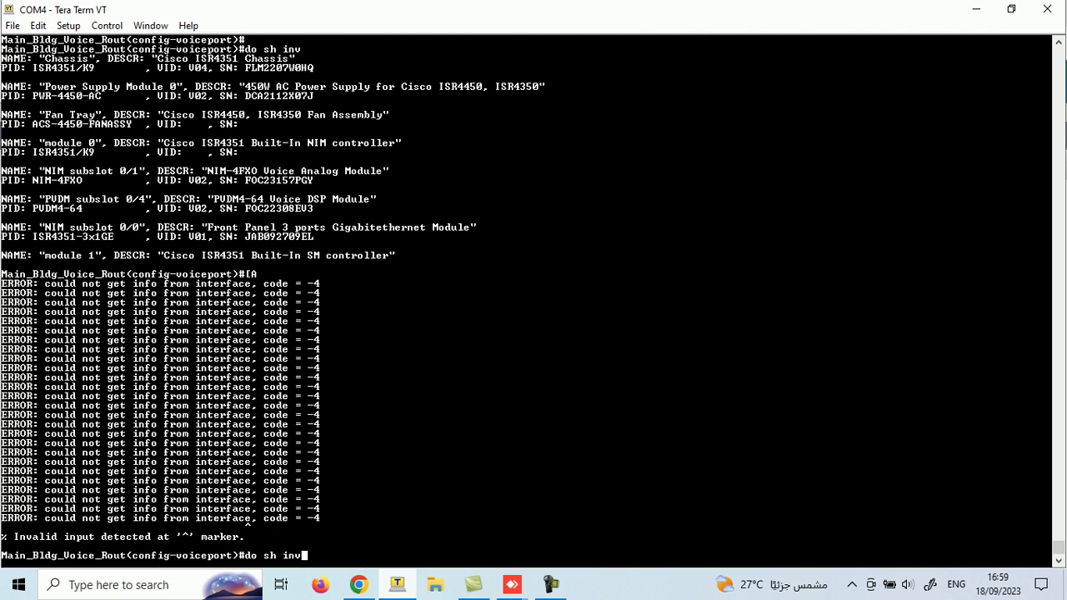
{"action": "key", "text": "Return"}
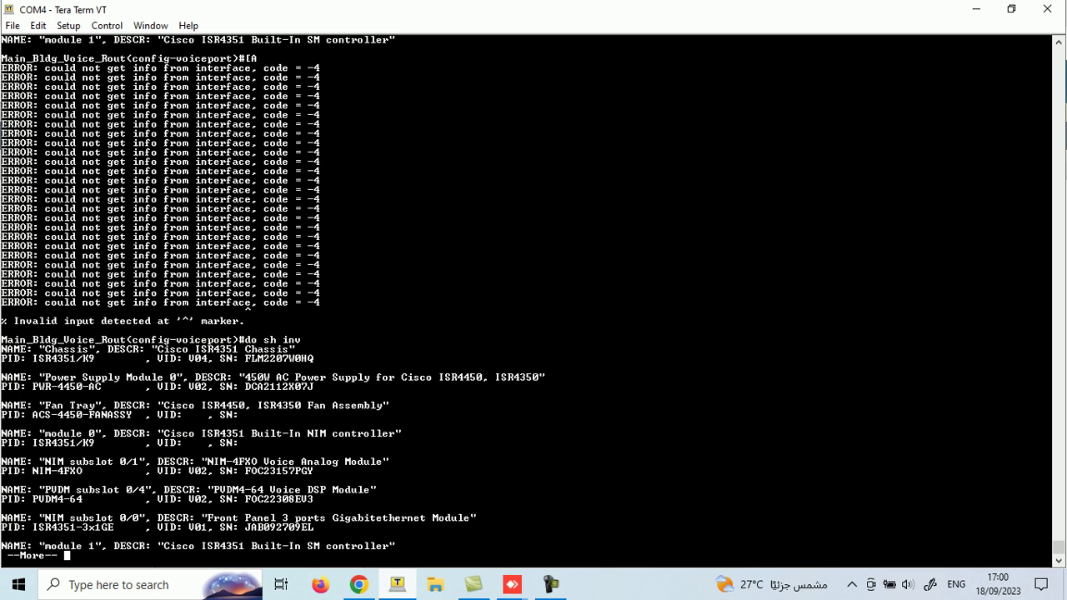
{"action": "key", "text": "Return"}
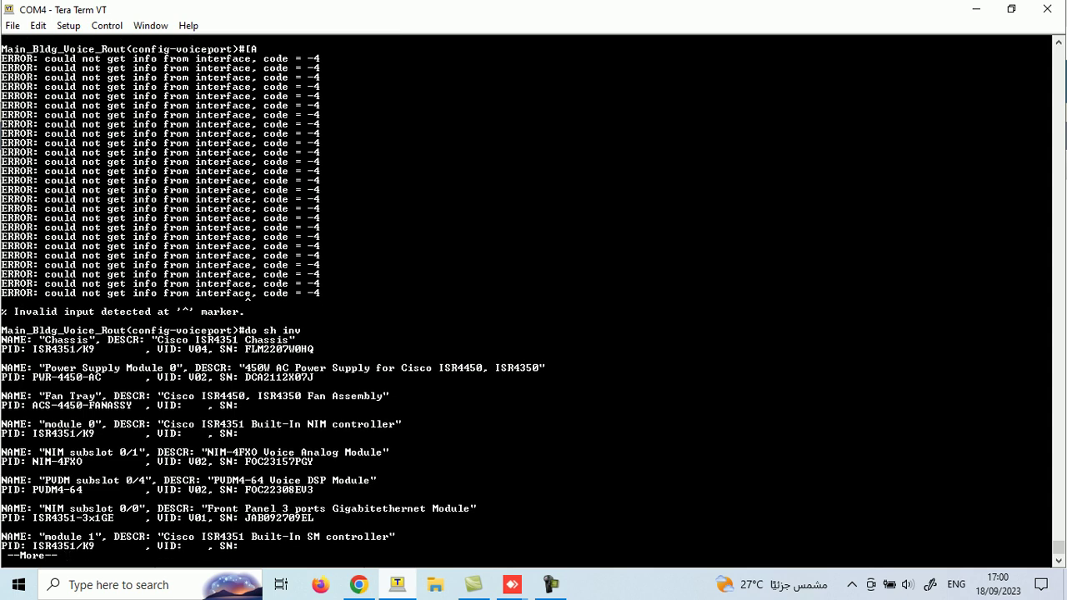
{"action": "key", "text": "Return"}
- Run 'sh inv' once more, page through the output, and clear the prompt
{"action": "type", "text": "do sh inv"}
{"action": "key", "text": "BackSpace"}
{"action": "key", "text": "BackSpace"}
{"action": "key", "text": "BackSpace"}
{"action": "key", "text": "BackSpace"}
{"action": "key", "text": "BackSpace"}
{"action": "key", "text": "BackSpace"}
{"action": "key", "text": "BackSpace"}
{"action": "type", "text": "sh inv"}
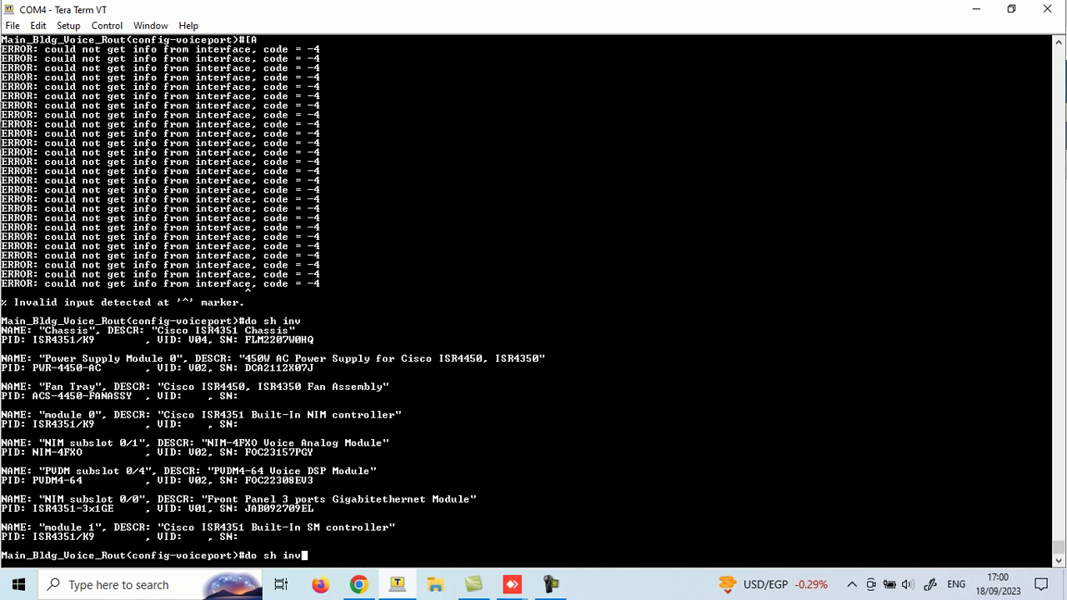
{"action": "key", "text": "Return"}
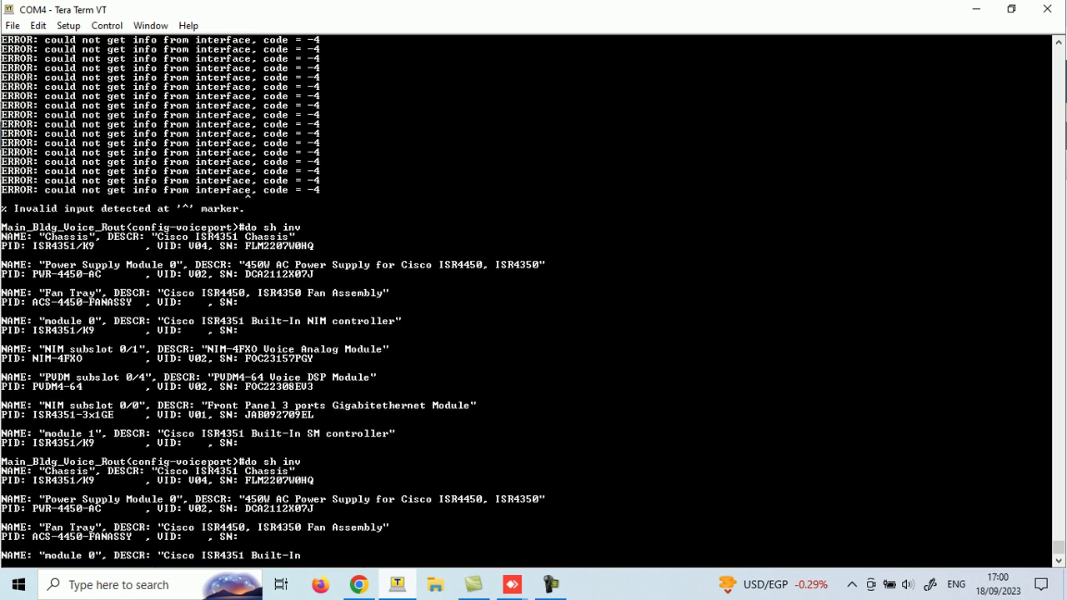
{"action": "key", "text": "Down"}
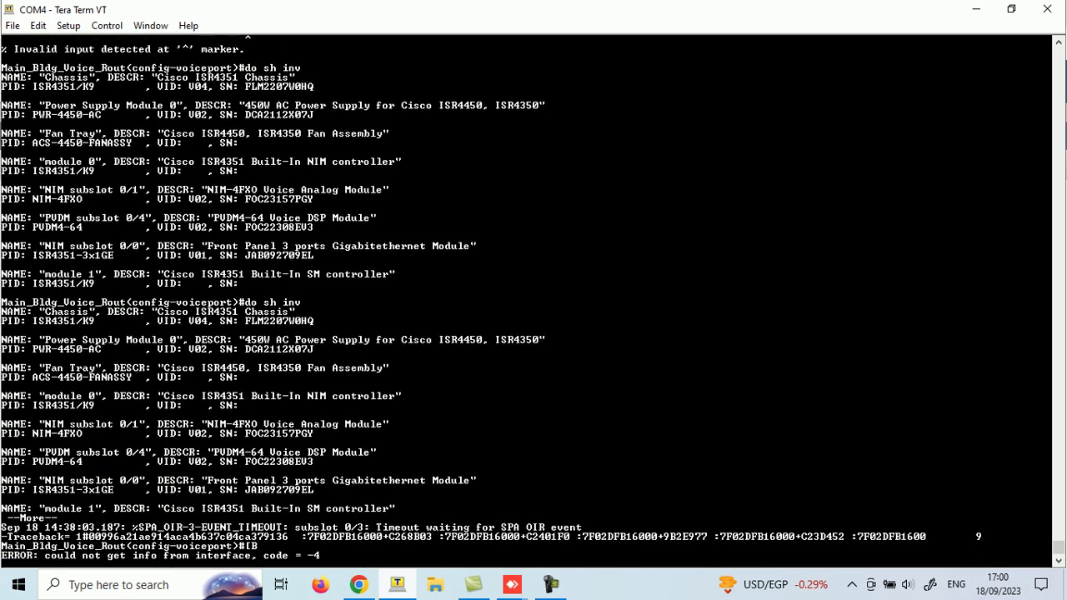
{"action": "key", "text": "Return"}
{"action": "key", "text": "Return"}
{"action": "key", "text": "Return"}
{"action": "key", "text": "Return"}
{"action": "key", "text": "Return"}
{"action": "key", "text": "Return"}
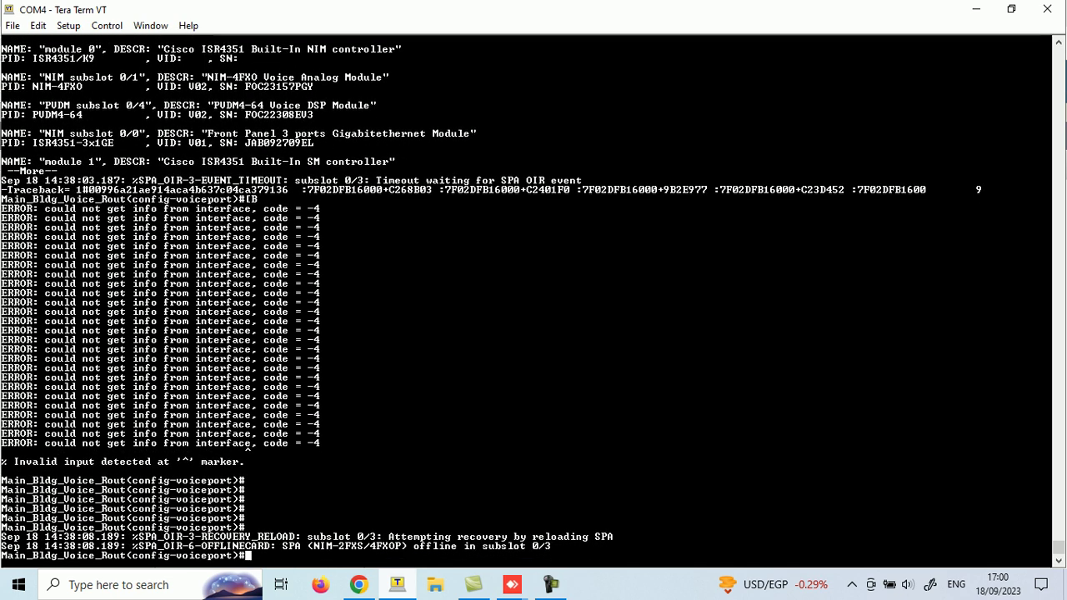
{"action": "key", "text": "Return"}
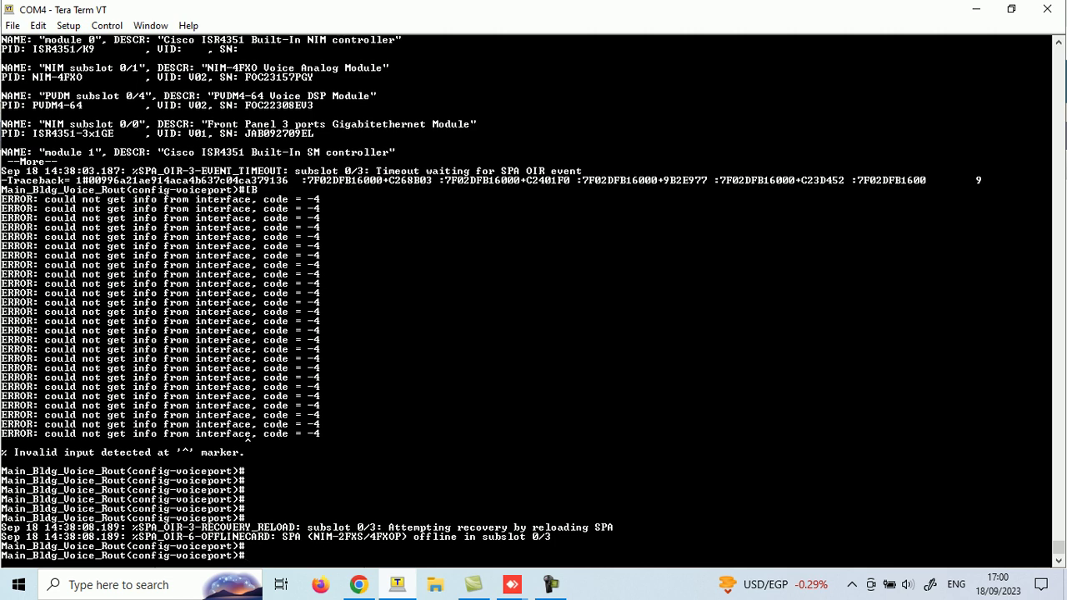